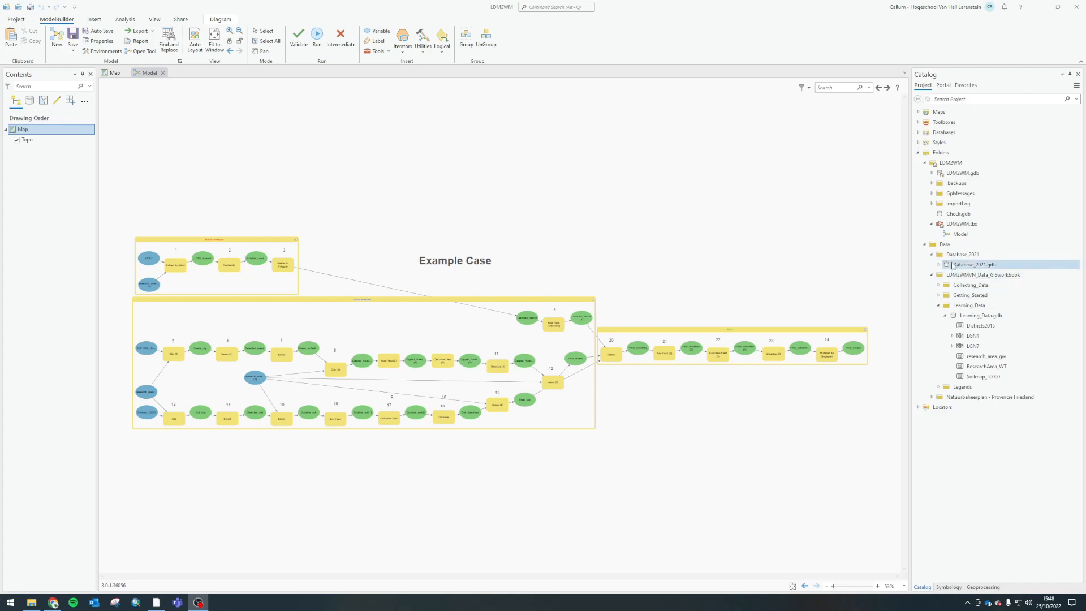
Create a new model in the LDM2WM.tbx toolbox.
{"action": "right_click", "coordinate": [951, 223]}
{"action": "mouse_move", "coordinate": [985, 231]}
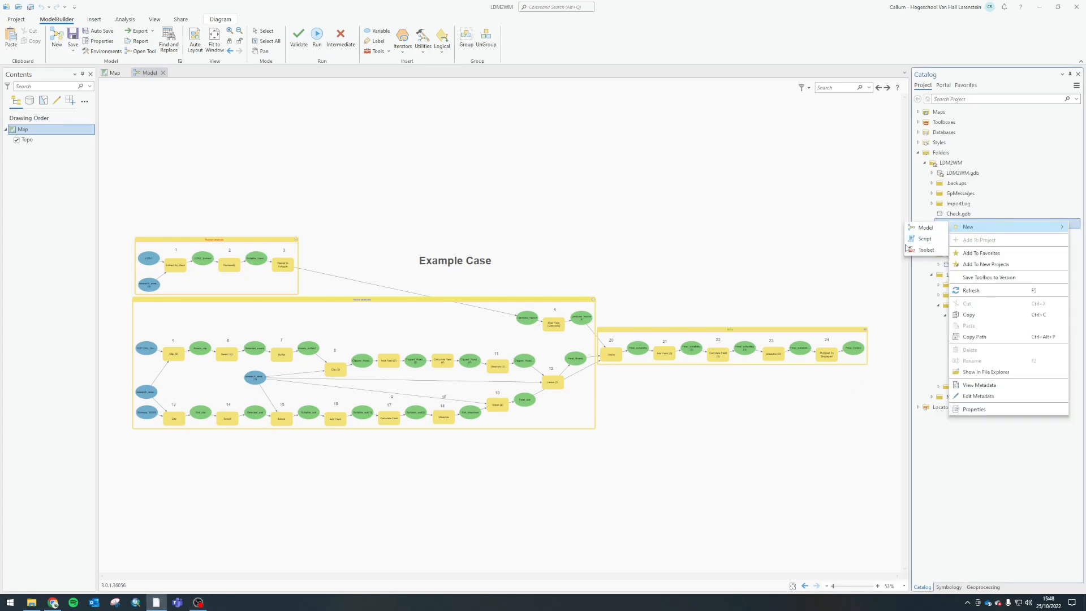
{"action": "left_click", "coordinate": [919, 228]}
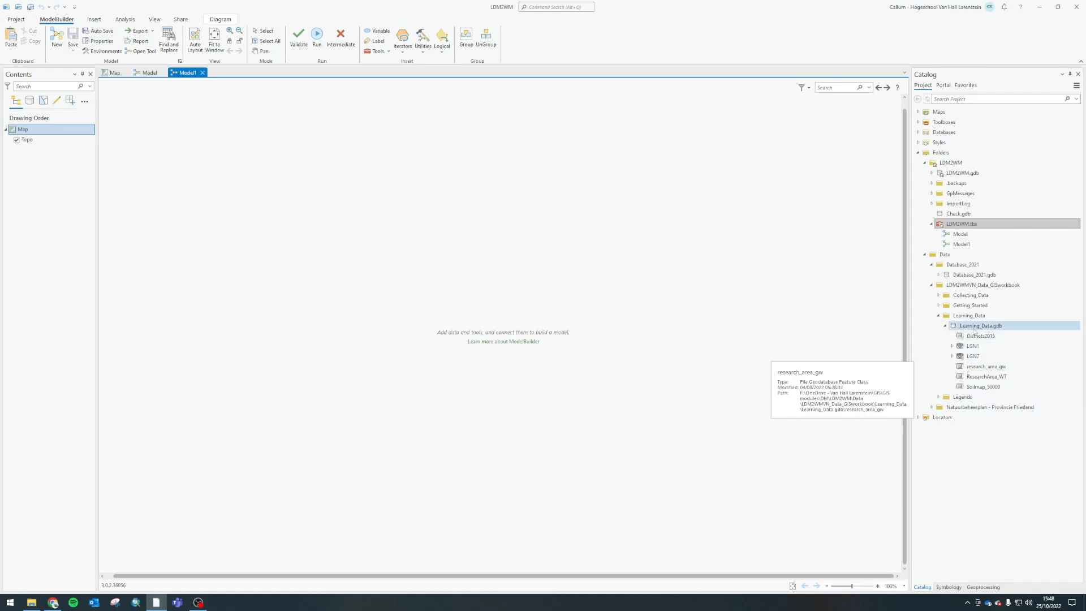
Add the research_area_gw feature class from Learning_Data.gdb to the empty model and collapse that geodatabase.
{"action": "left_click_drag", "start_coordinate": [978, 367], "coordinate": [290, 195]}
{"action": "left_click", "coordinate": [981, 368]}
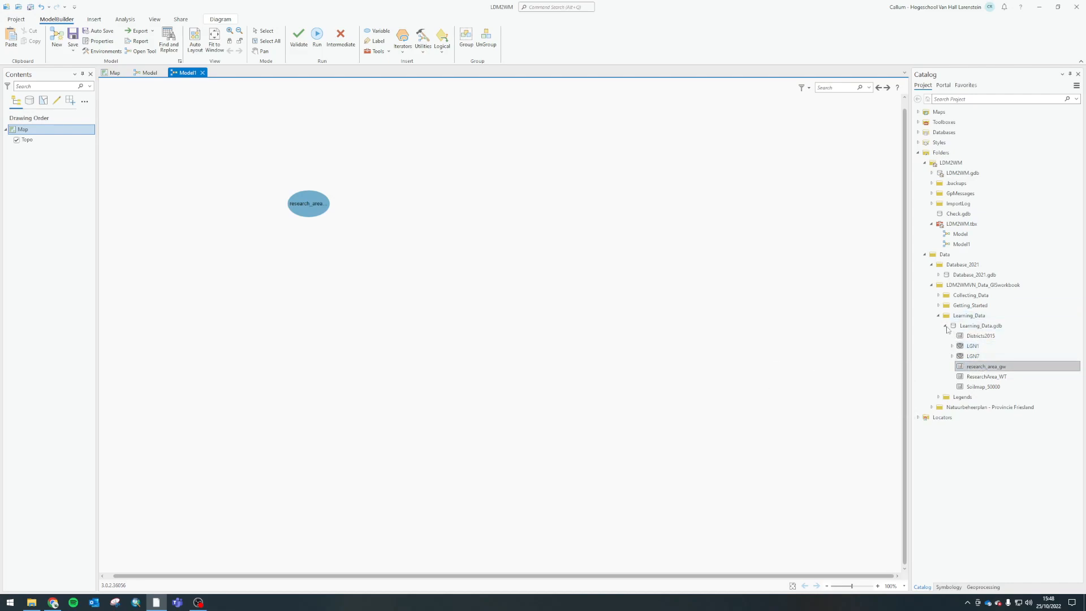
{"action": "left_click", "coordinate": [946, 327]}
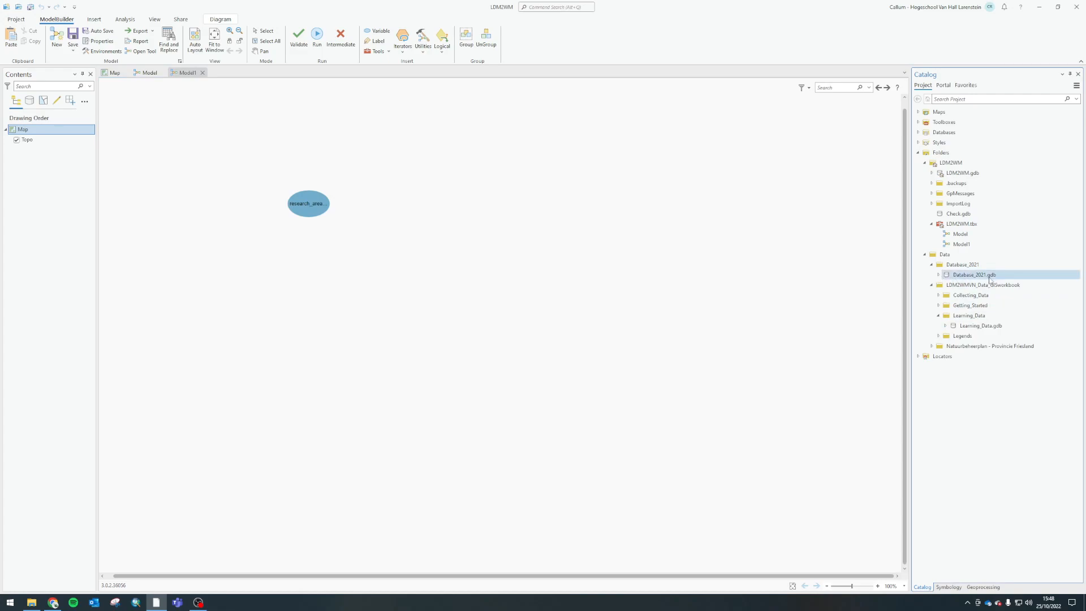
Add the LGN7 raster from Database_2021.gdb to the model and place it directly above the research area variable.
{"action": "left_click", "coordinate": [938, 274]}
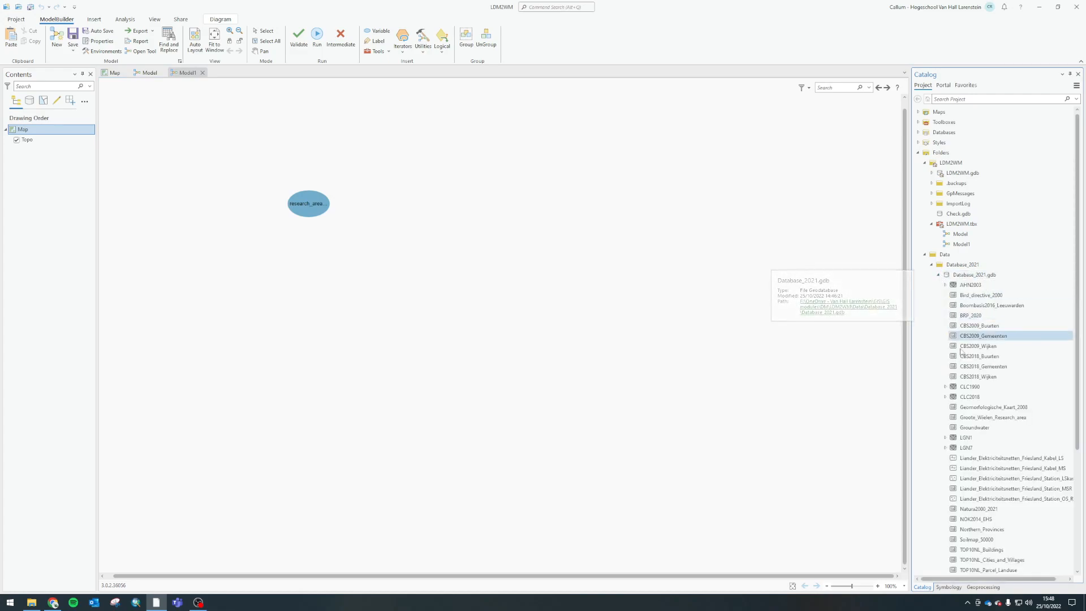
{"action": "scroll", "coordinate": [961, 346], "scroll_direction": "down", "scroll_amount": 2}
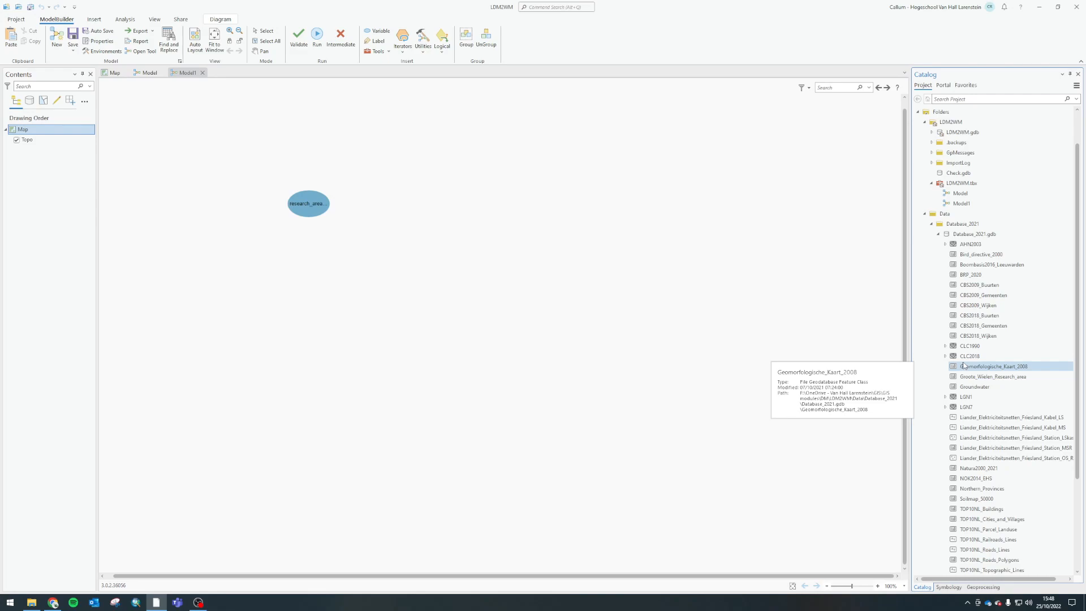
{"action": "scroll", "coordinate": [993, 417], "scroll_direction": "down", "scroll_amount": 2}
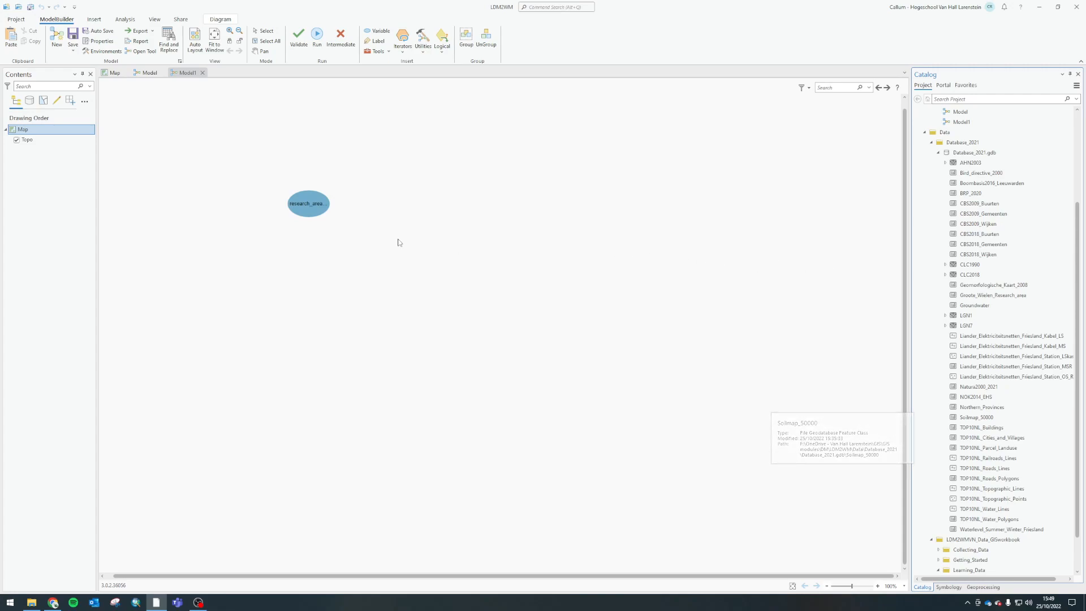
{"action": "left_click", "coordinate": [320, 203]}
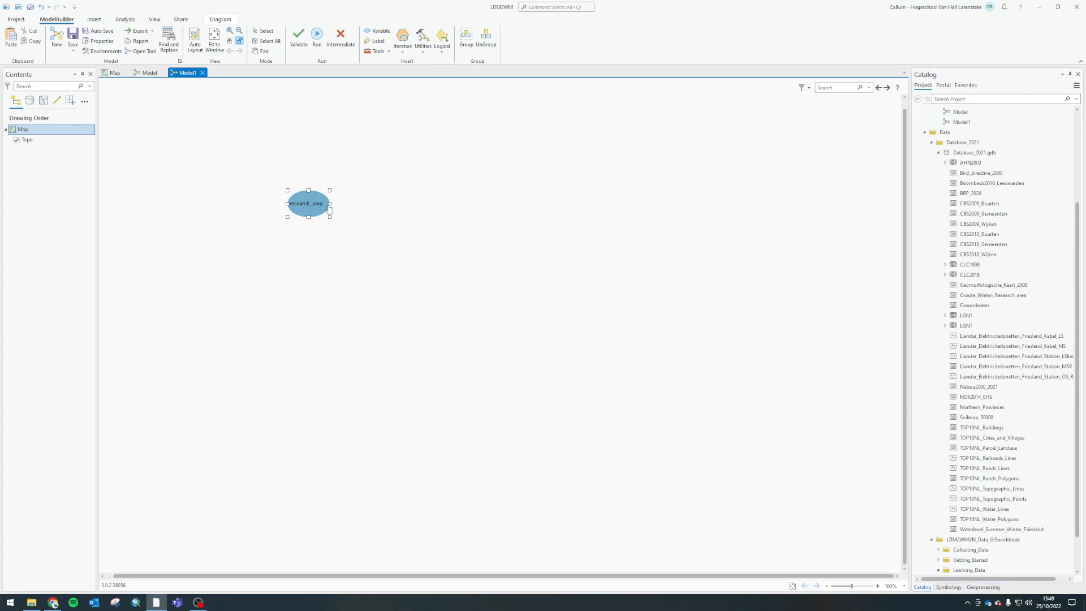
{"action": "left_click", "coordinate": [506, 224]}
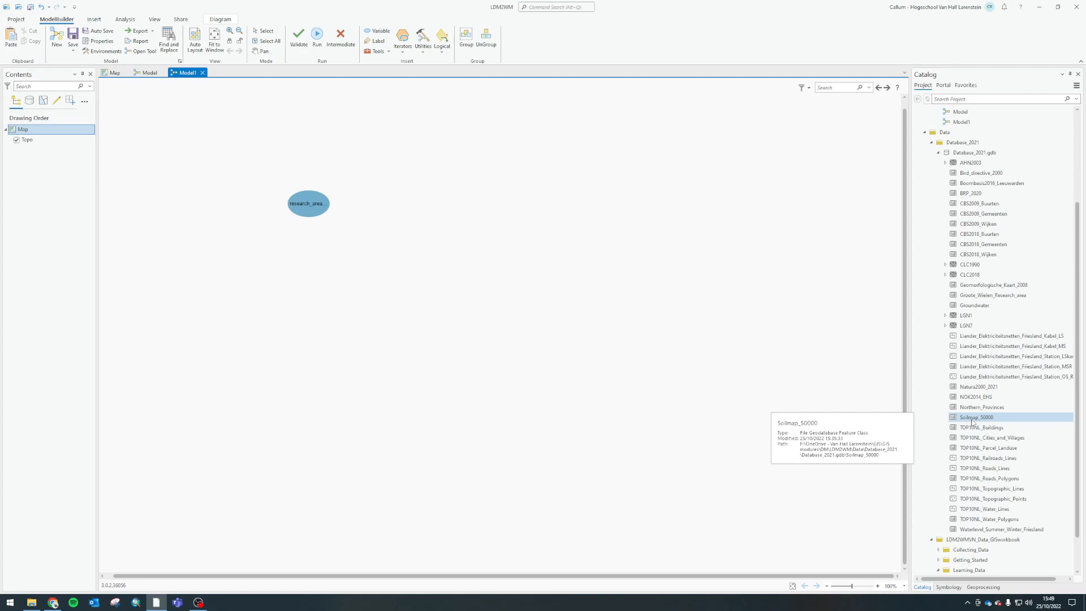
{"action": "left_click", "coordinate": [974, 153]}
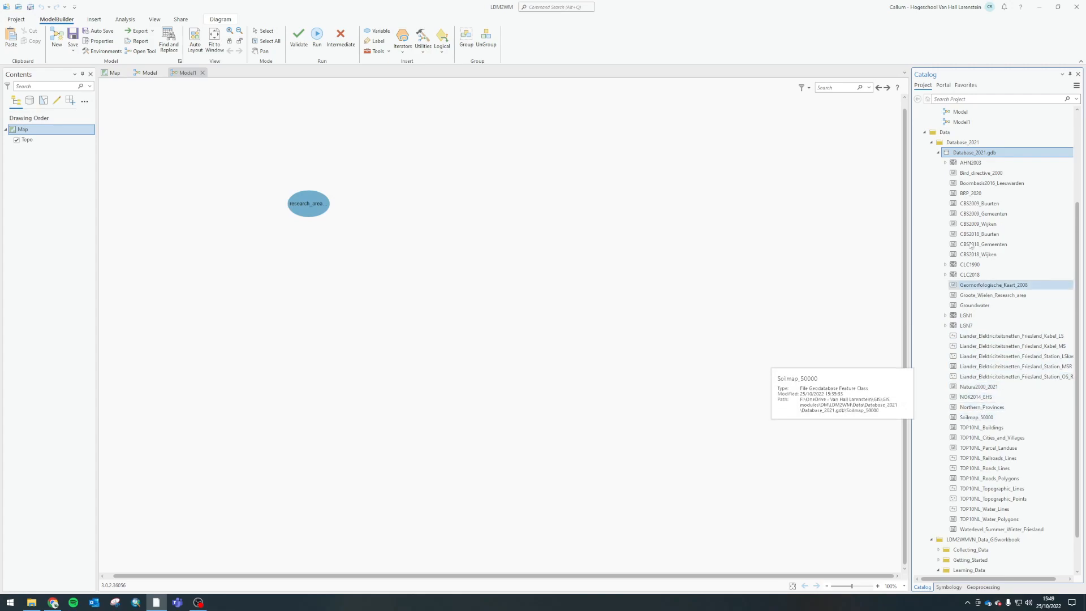
{"action": "left_click", "coordinate": [947, 328]}
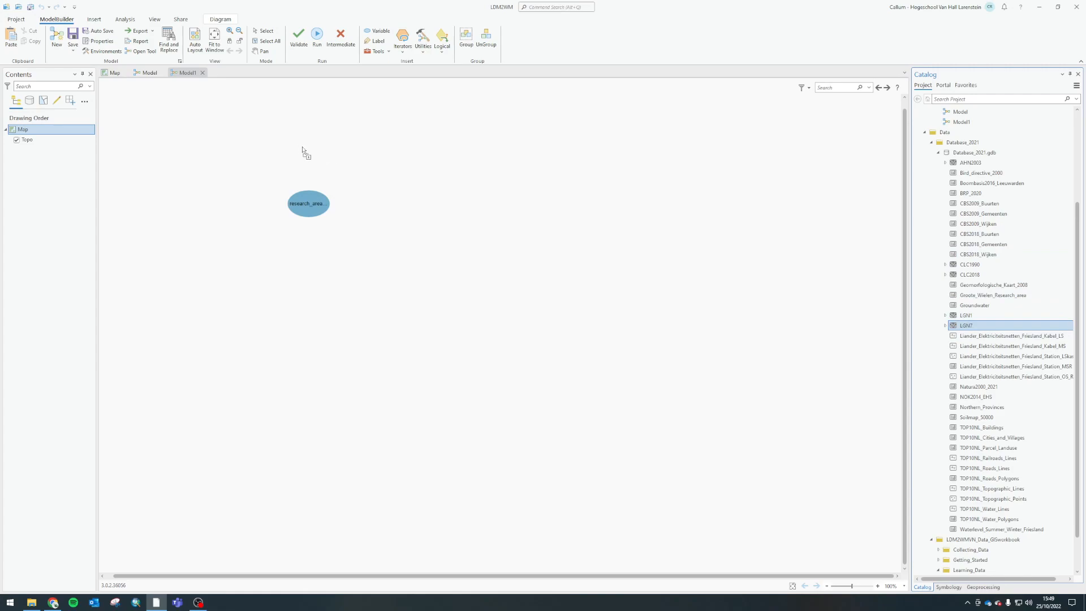
{"action": "left_click", "coordinate": [379, 208]}
{"action": "left_click_drag", "start_coordinate": [332, 159], "coordinate": [314, 156]}
{"action": "left_click", "coordinate": [519, 223]}
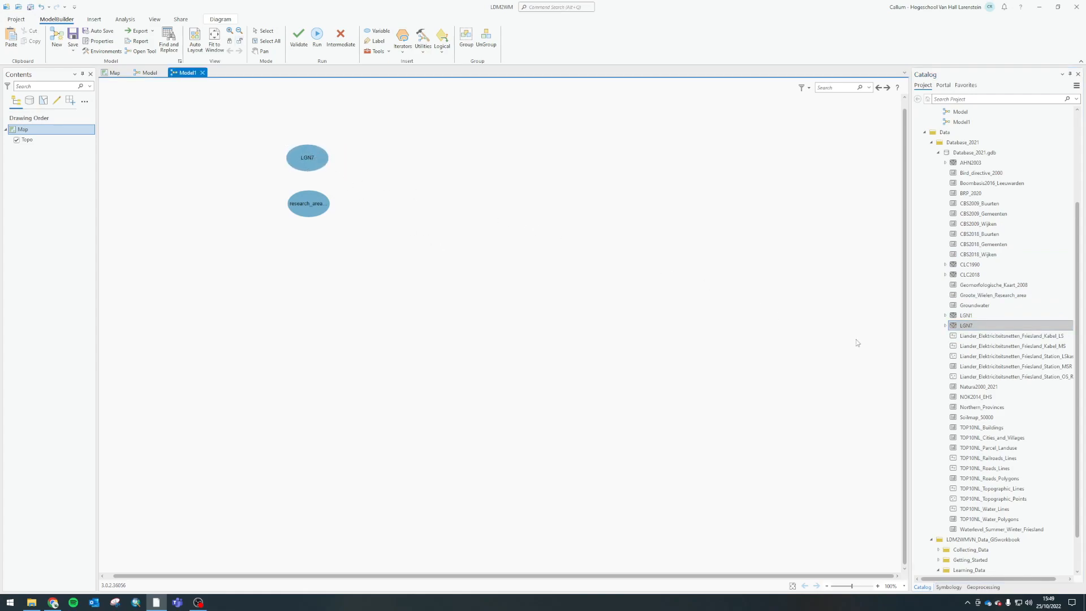
Add the Soilmap_50000 feature class from Database_2021.gdb to the model below the research area variable.
{"action": "mouse_move", "coordinate": [984, 377]}
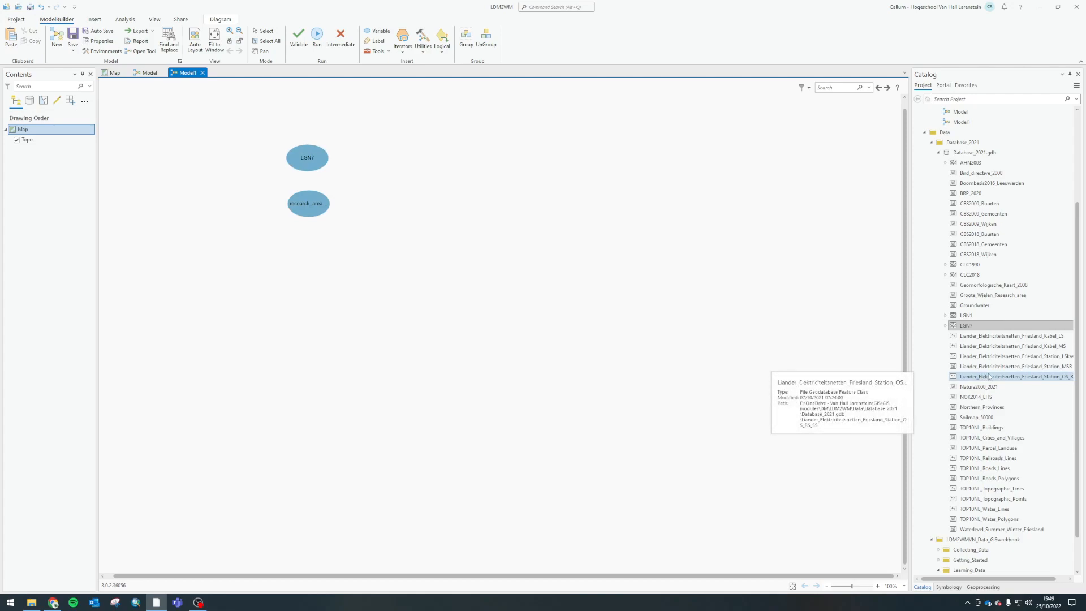
{"action": "scroll", "coordinate": [990, 377], "scroll_direction": "down", "scroll_amount": 1}
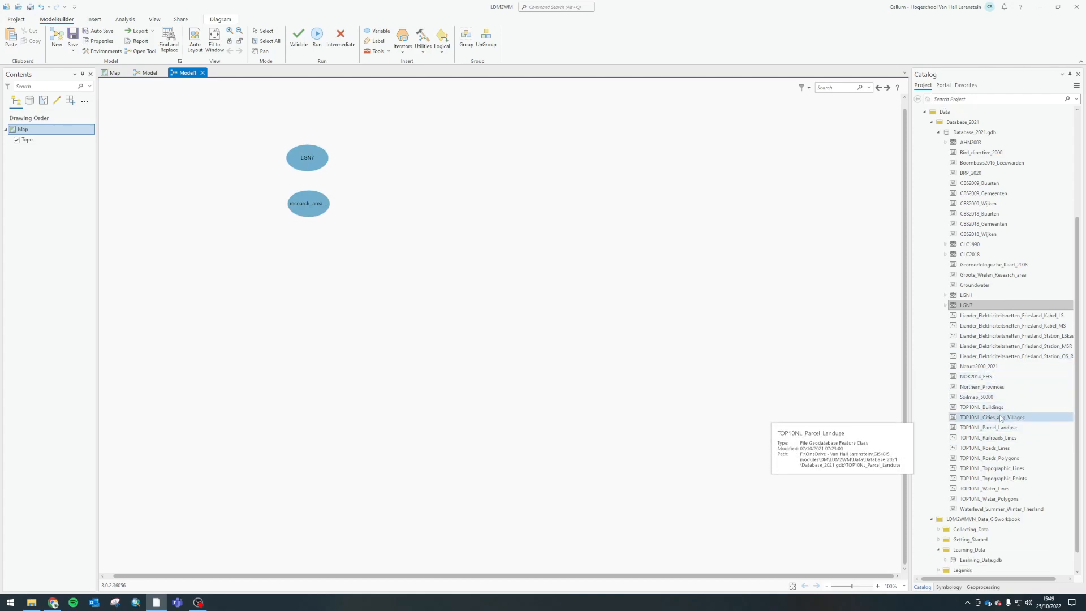
{"action": "mouse_move", "coordinate": [966, 399]}
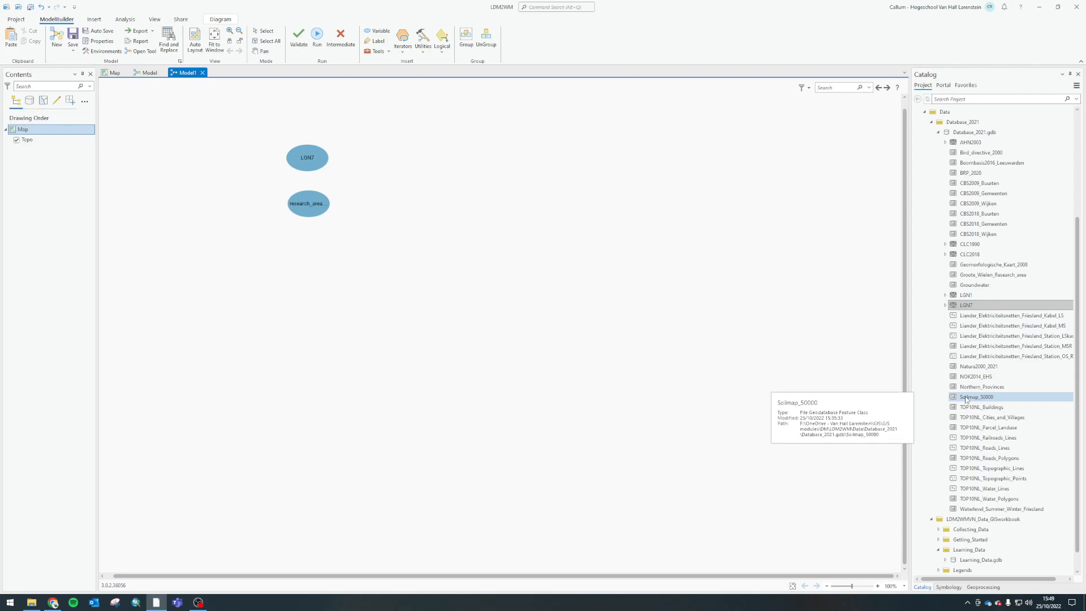
{"action": "left_click_drag", "start_coordinate": [972, 398], "coordinate": [308, 255]}
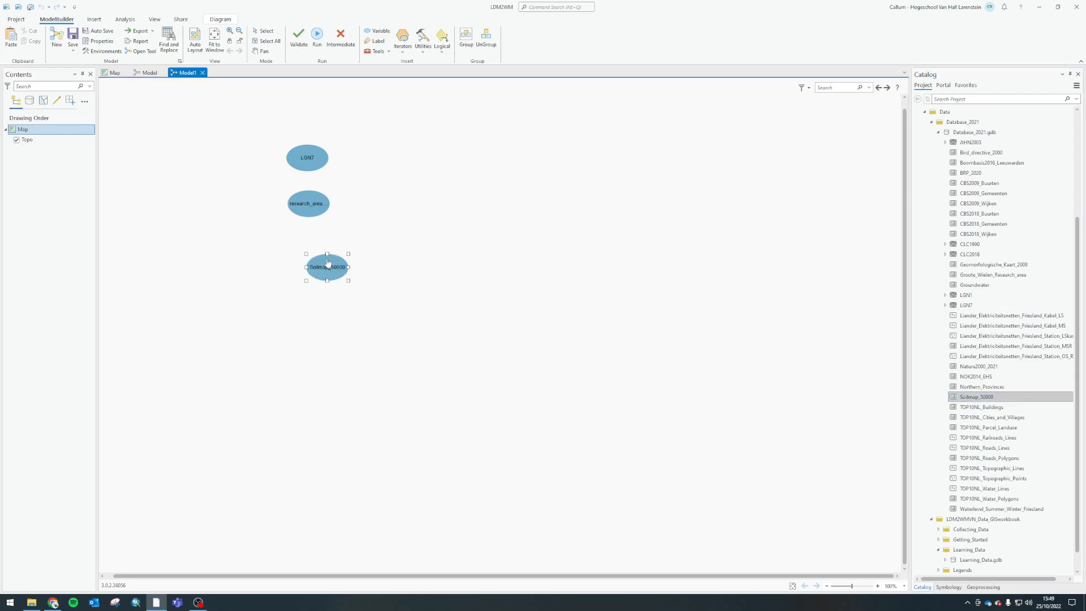
{"action": "left_click", "coordinate": [420, 273]}
Add the TOP10NL_Buildings feature class to the model and align it beneath the Soilmap_50000 variable.
{"action": "left_click_drag", "start_coordinate": [987, 407], "coordinate": [306, 296]}
{"action": "double_click", "coordinate": [332, 308]}
{"action": "left_click", "coordinate": [356, 370]}
{"action": "left_click", "coordinate": [505, 299]}
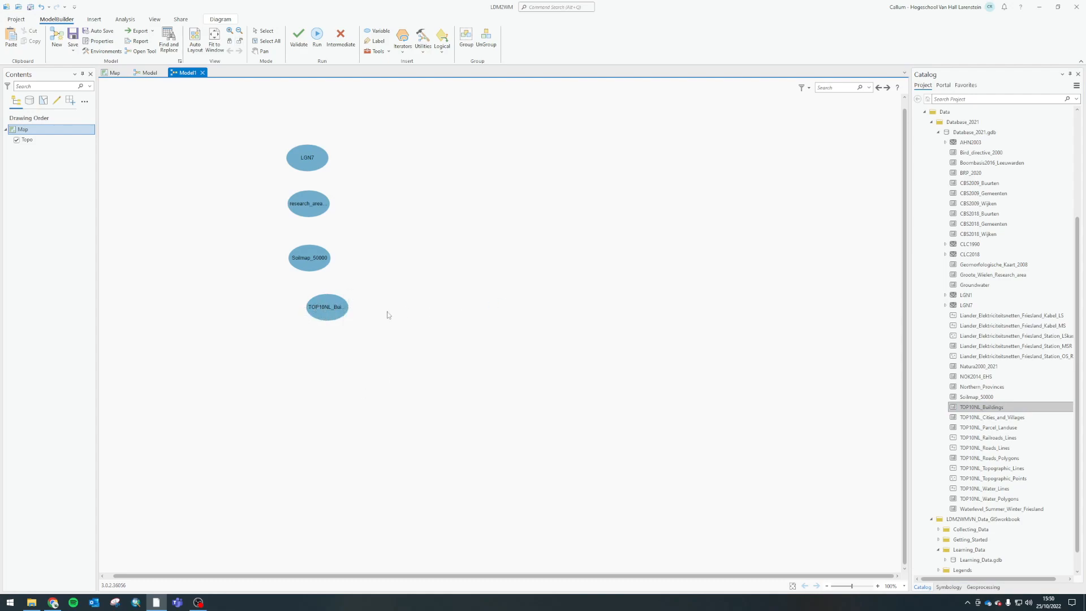
{"action": "left_click_drag", "start_coordinate": [343, 313], "coordinate": [327, 316]}
{"action": "left_click", "coordinate": [493, 289]}
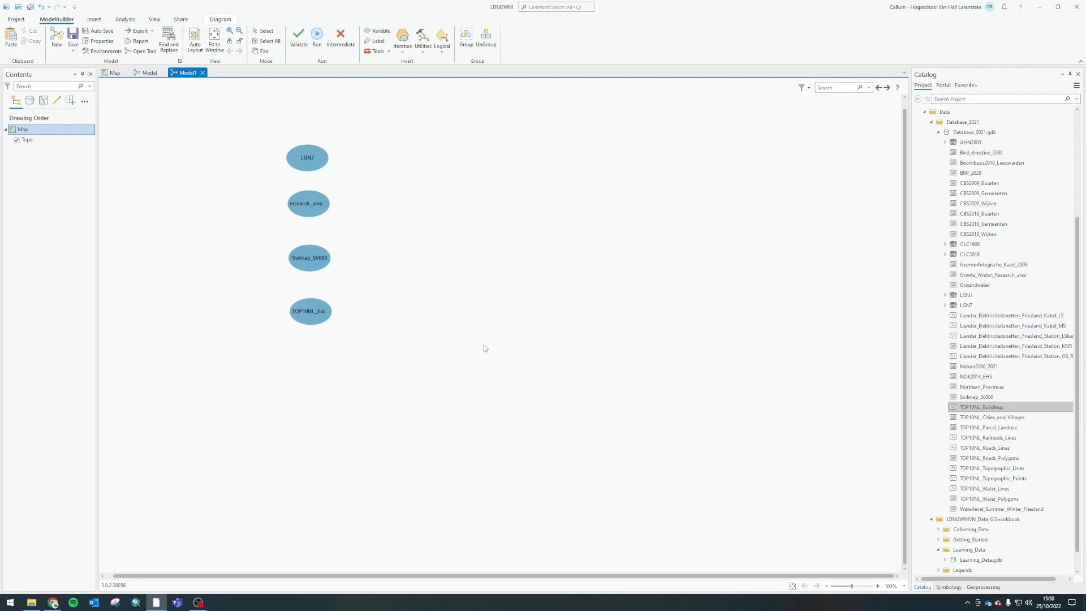
Search the geoprocessing tools for clip and add the Clip analysis tool to the model beside the soil map and buildings variables.
{"action": "left_click", "coordinate": [949, 588]}
{"action": "left_click", "coordinate": [989, 589]}
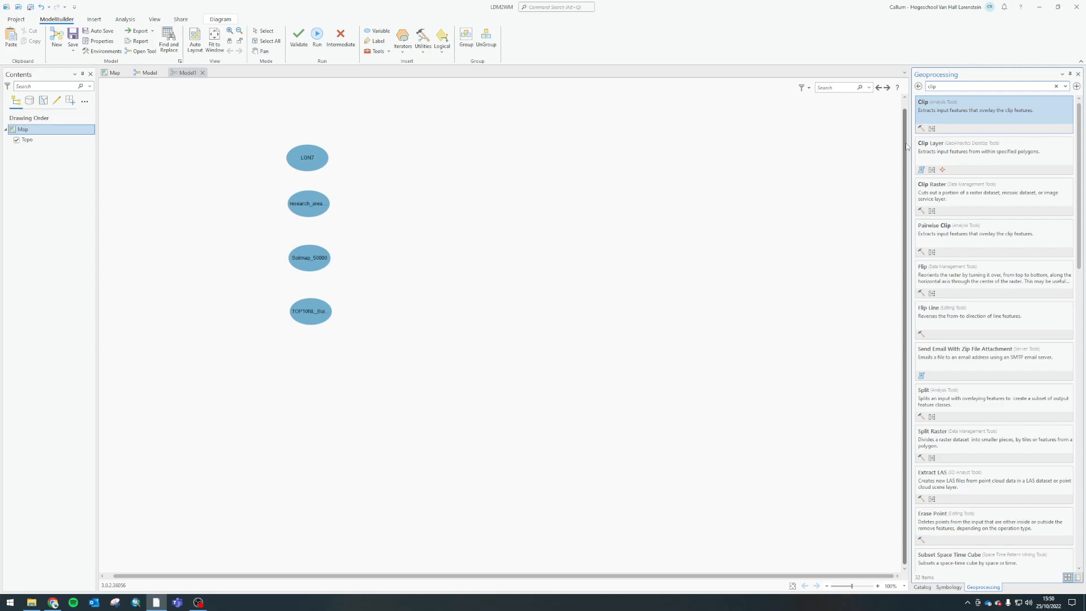
{"action": "left_click", "coordinate": [315, 157]}
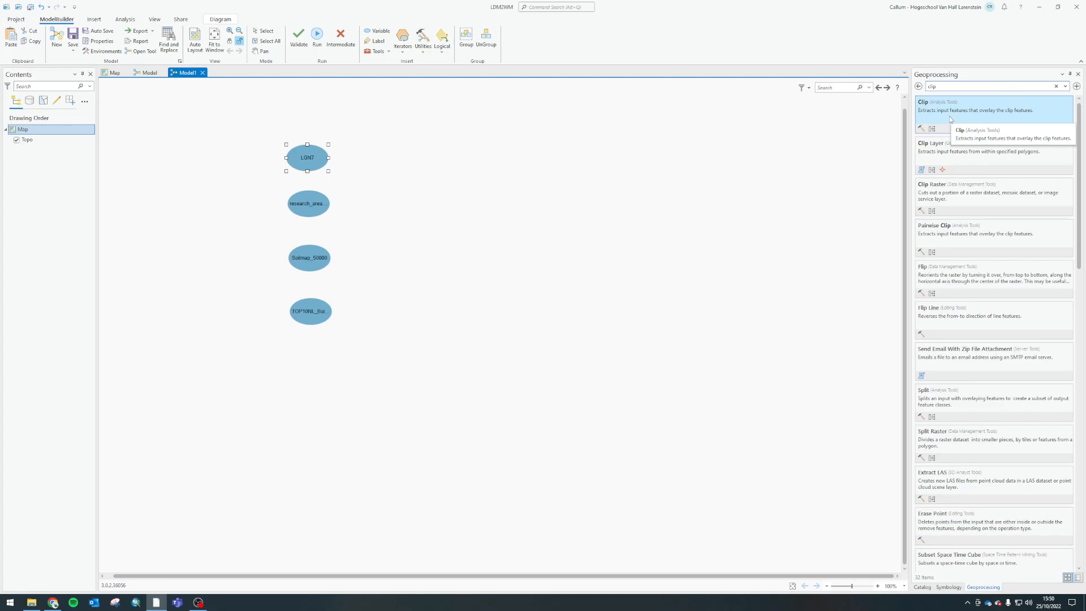
{"action": "left_click_drag", "start_coordinate": [950, 118], "coordinate": [508, 336]}
{"action": "left_click_drag", "start_coordinate": [372, 305], "coordinate": [367, 293]}
{"action": "left_click", "coordinate": [513, 344]}
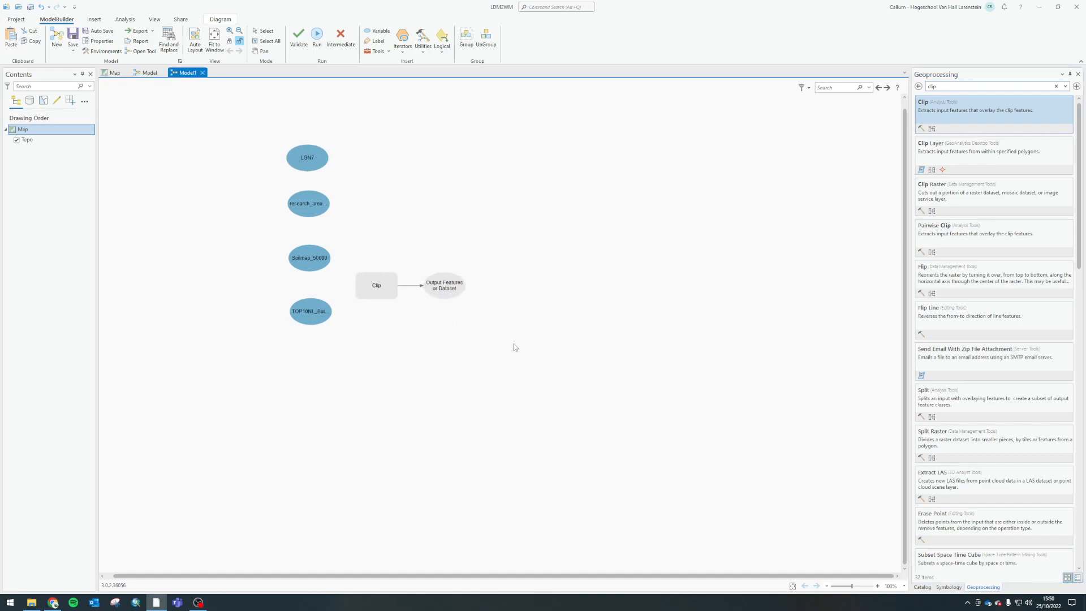
Add a second Clip analysis tool to the model and align it directly above the first one.
{"action": "left_click_drag", "start_coordinate": [945, 110], "coordinate": [481, 252]}
{"action": "left_click_drag", "start_coordinate": [400, 250], "coordinate": [386, 242]}
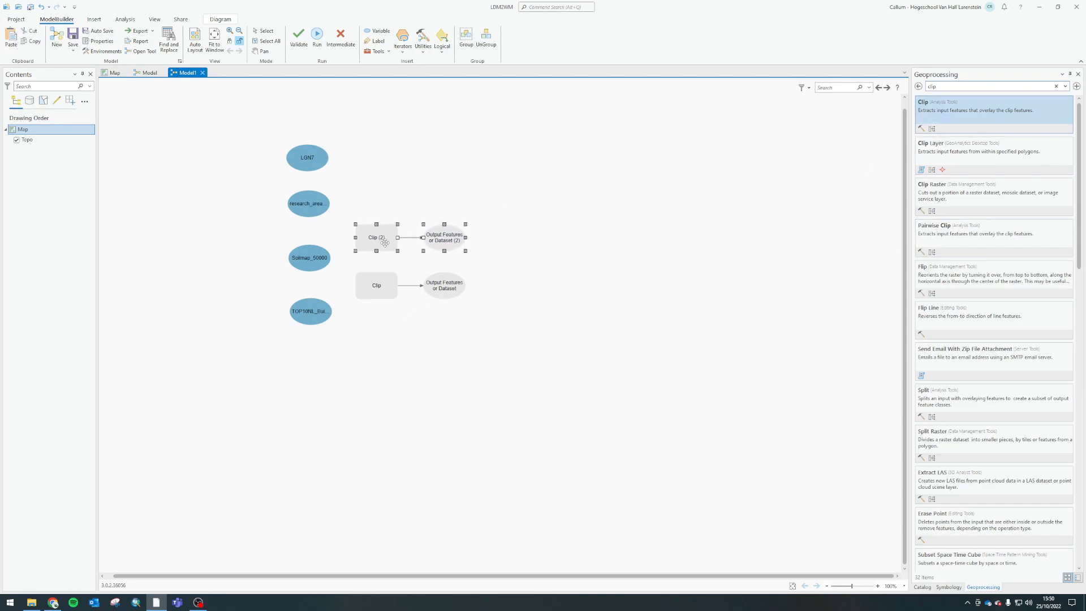
{"action": "left_click", "coordinate": [544, 246]}
Examine the dataset types in Database_2021.gdb, comparing rasters such as AHN2003 with the TOP10NL line, point and polygon layers.
{"action": "left_click", "coordinate": [297, 160]}
{"action": "left_click", "coordinate": [321, 314]}
{"action": "left_click", "coordinate": [616, 297]}
{"action": "left_click_drag", "start_coordinate": [948, 87], "coordinate": [880, 95]}
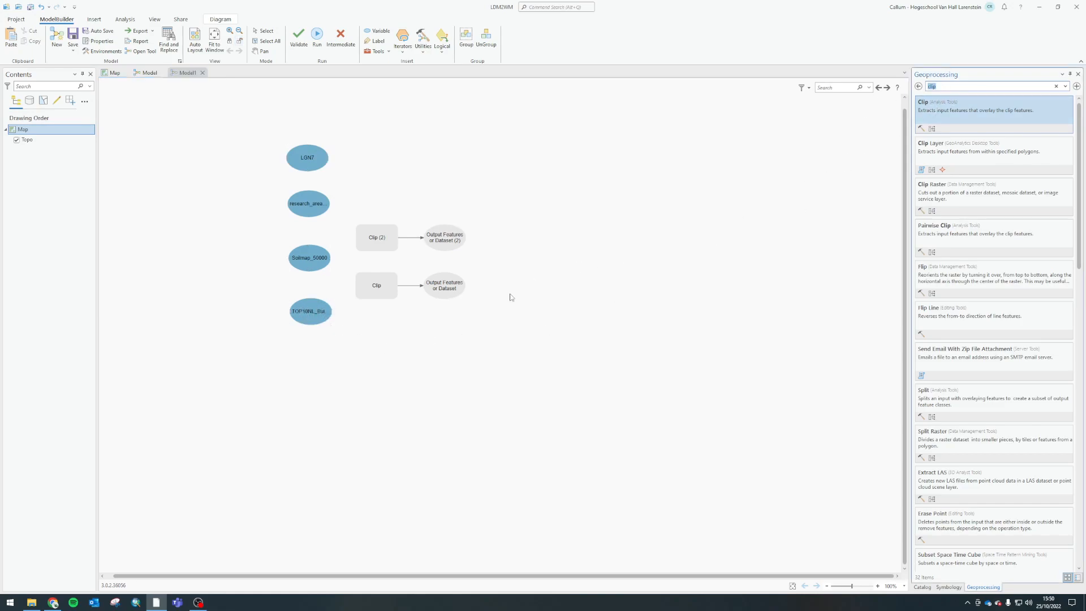
{"action": "left_click", "coordinate": [922, 587]}
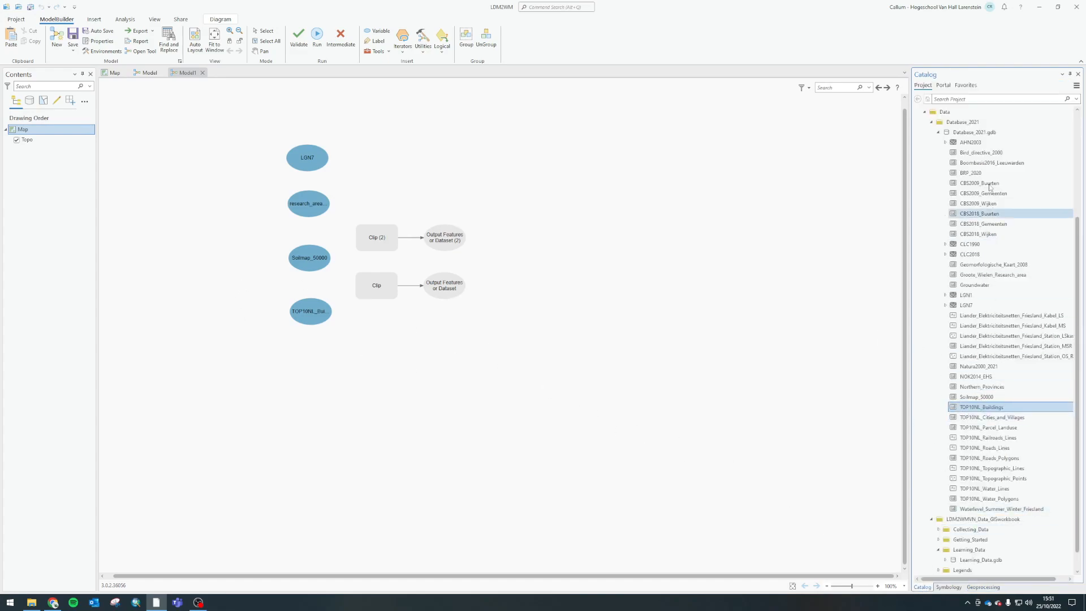
{"action": "left_click", "coordinate": [968, 142]}
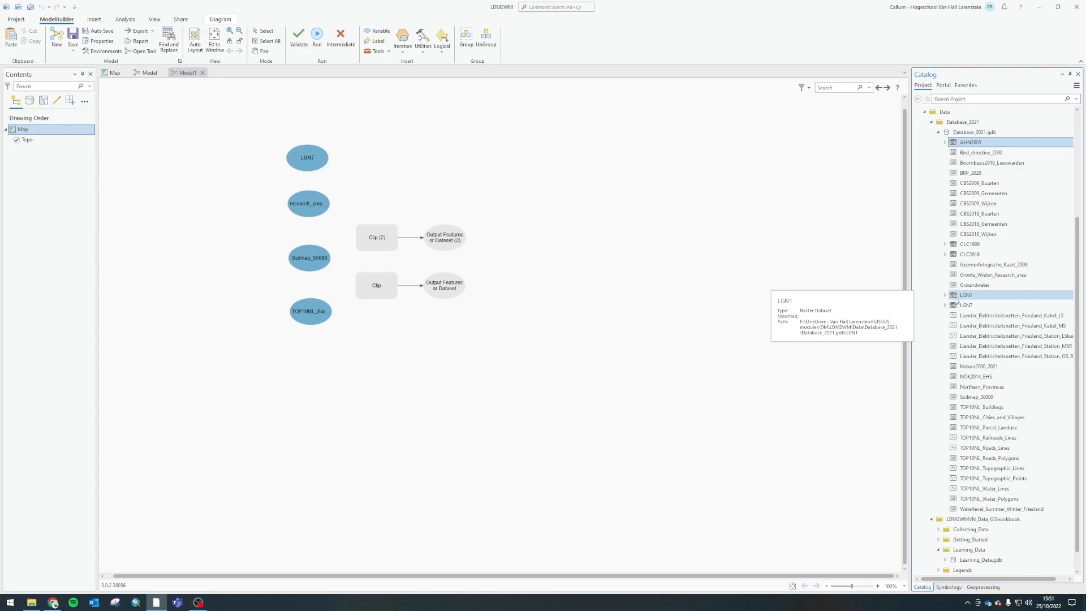
{"action": "left_click", "coordinate": [954, 451]}
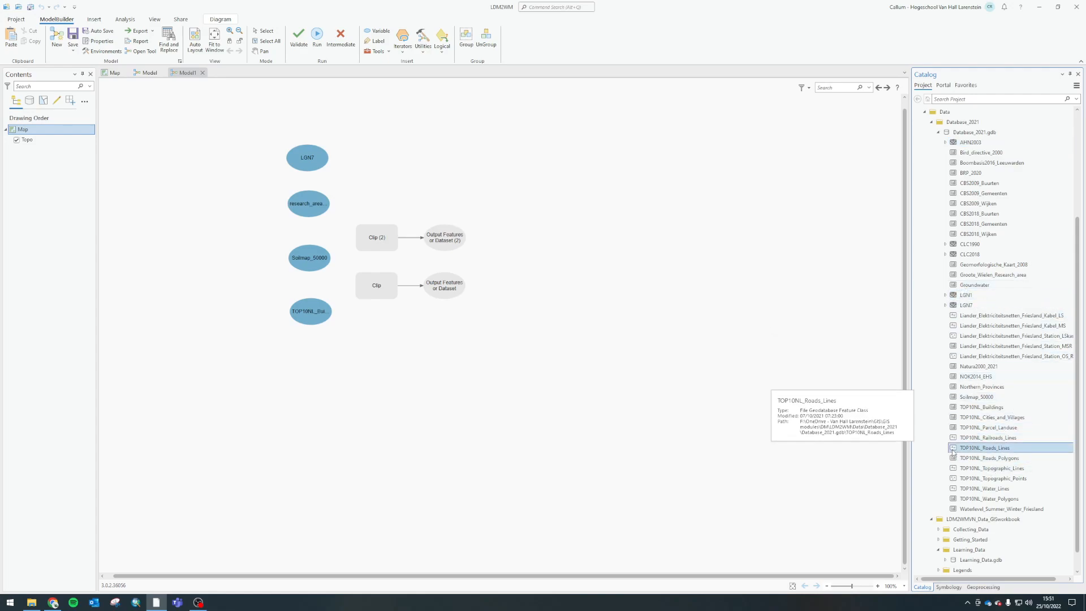
{"action": "left_click", "coordinate": [962, 478]}
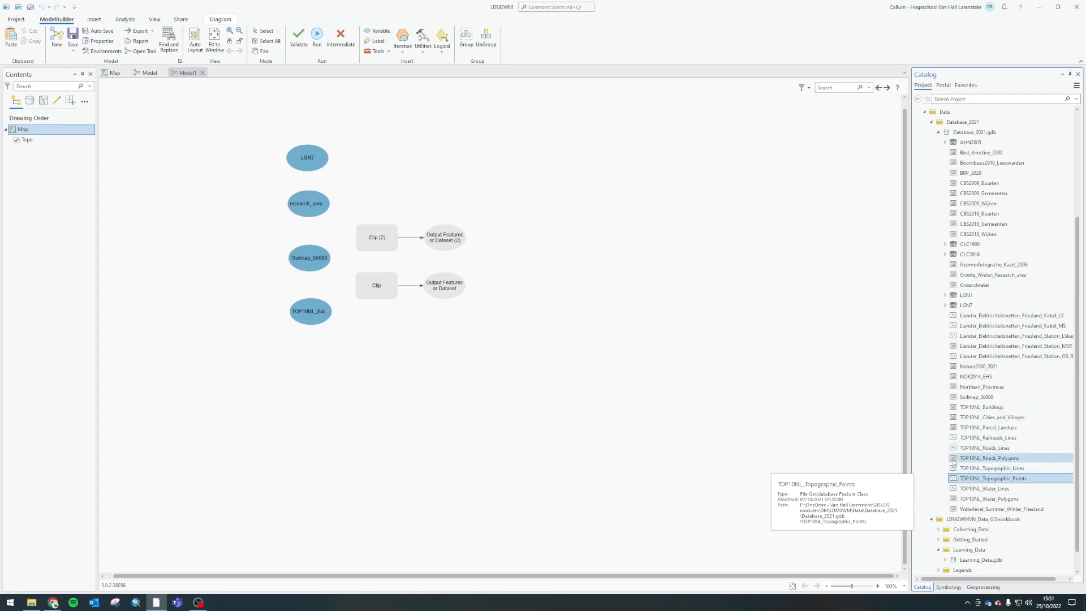
{"action": "left_click", "coordinate": [957, 459]}
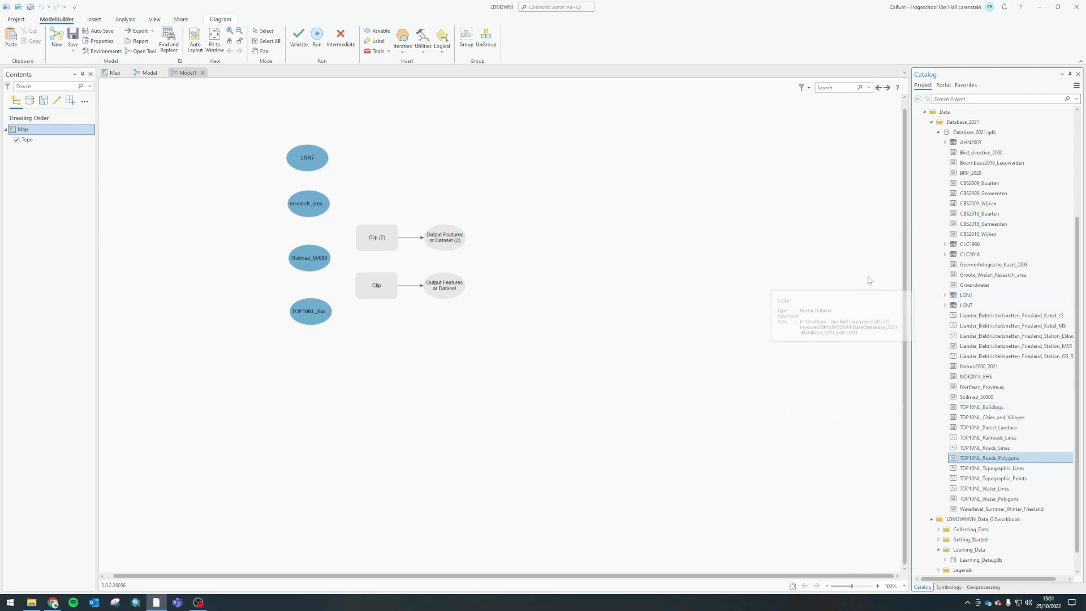
Search the geoprocessing tools for extract by mask and add the Extract by Mask tool to the model above the Clip tools.
{"action": "left_click", "coordinate": [958, 587]}
{"action": "left_click", "coordinate": [971, 587]}
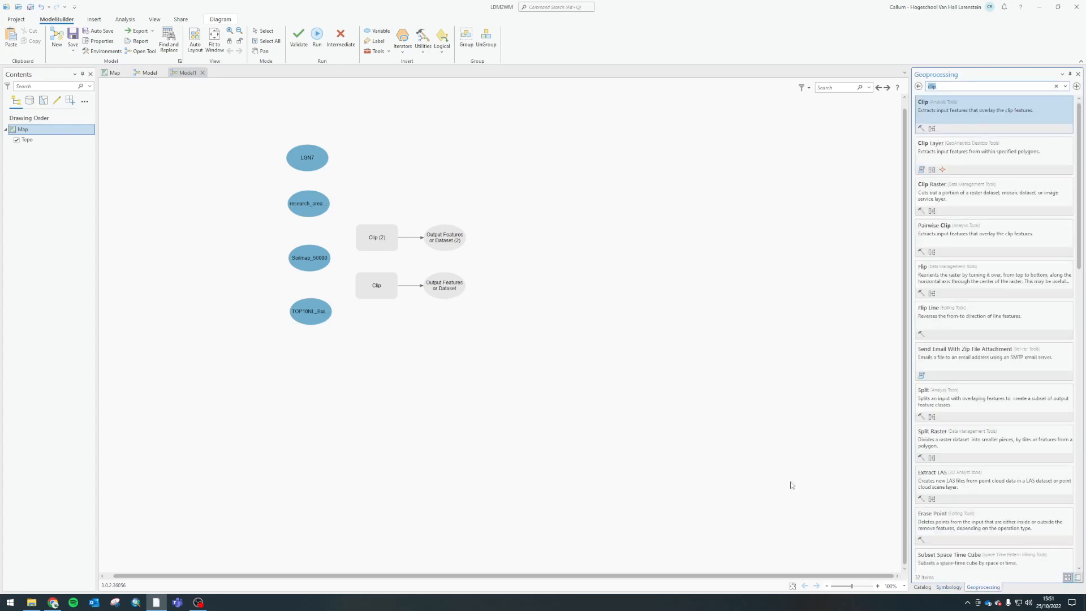
{"action": "left_click", "coordinate": [959, 89]}
{"action": "type", "text": "extract"}
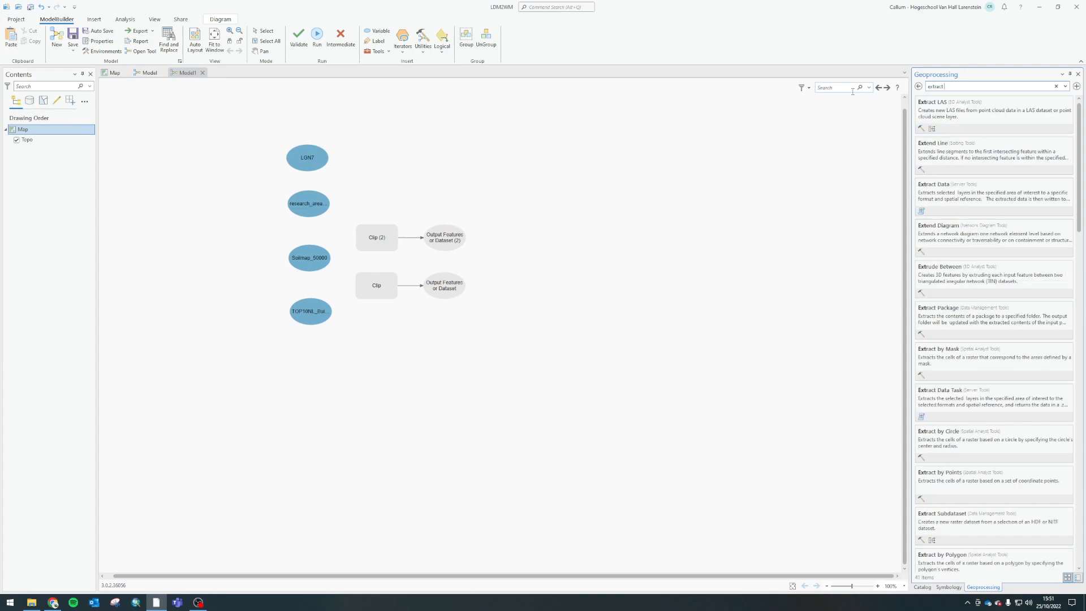
{"action": "type", "text": " by mask"}
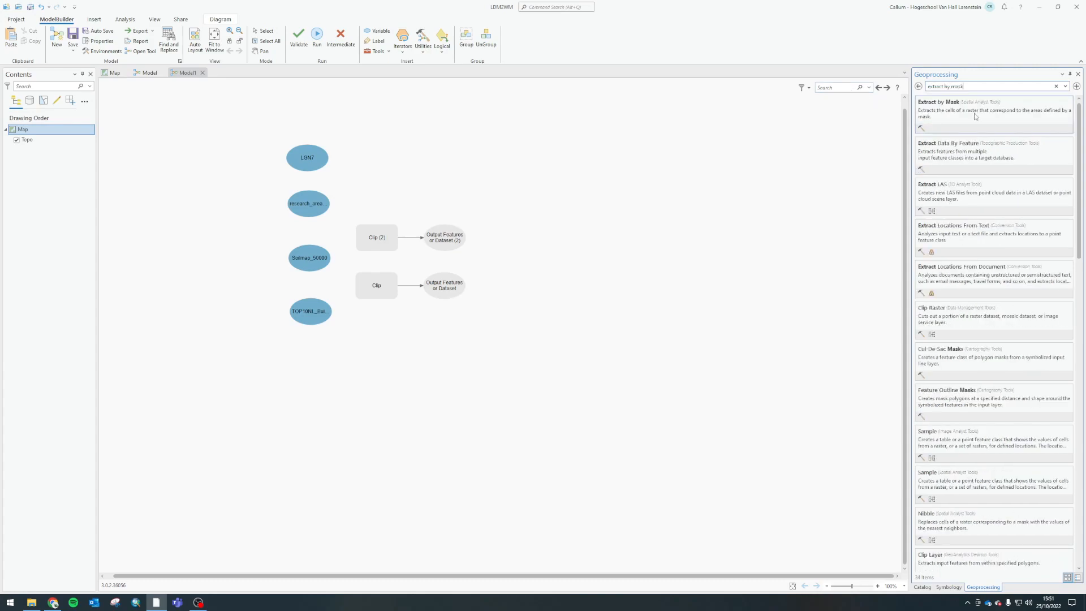
{"action": "left_click", "coordinate": [979, 107]}
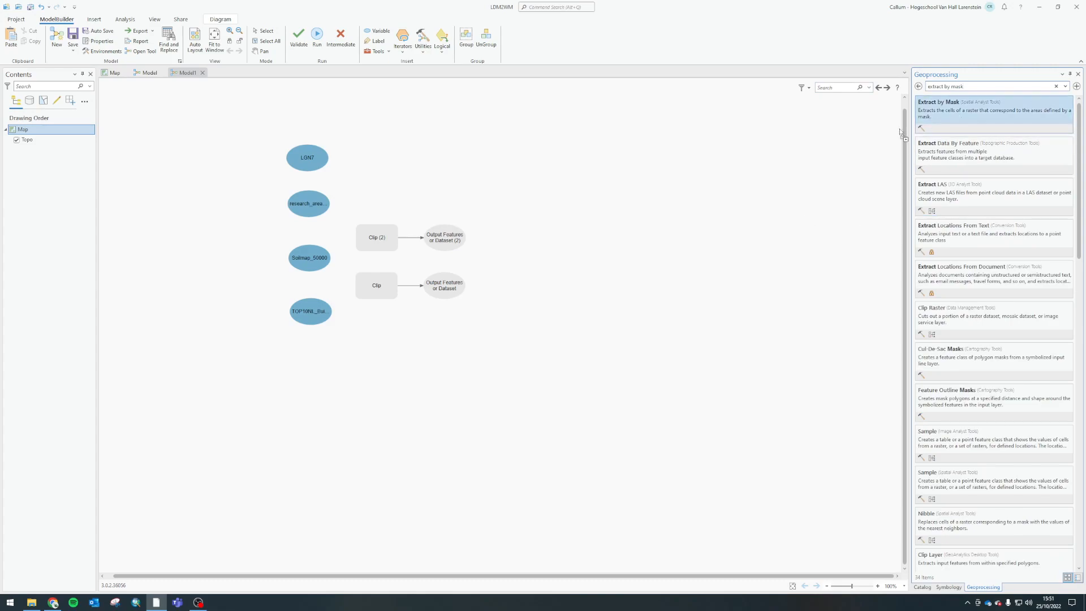
{"action": "left_click_drag", "start_coordinate": [365, 182], "coordinate": [484, 200]}
{"action": "left_click", "coordinate": [541, 193]}
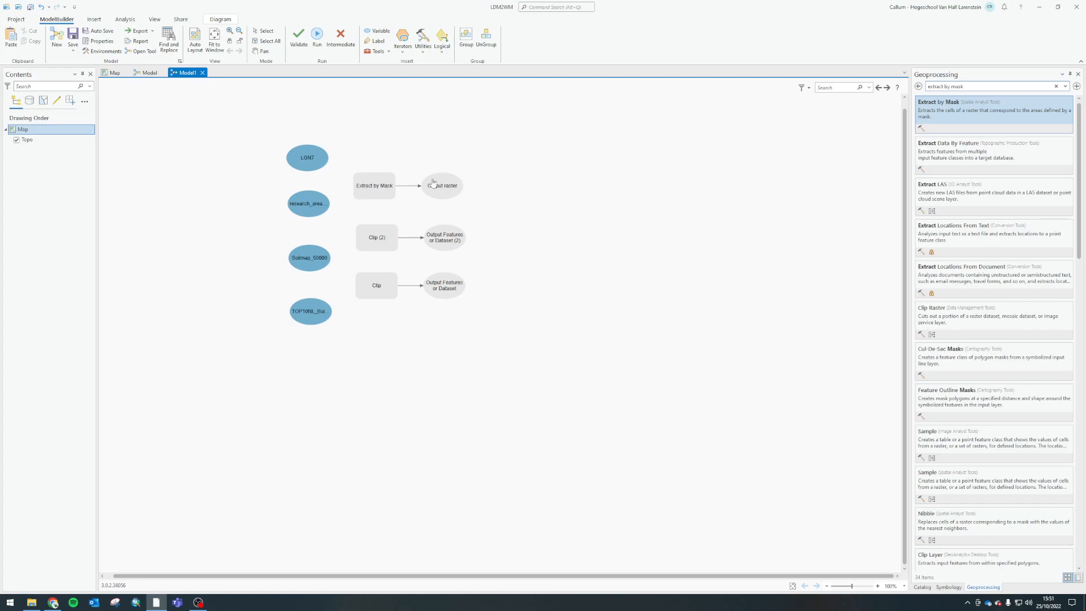
Connect the LGN7 variable to the Extract by Mask tool as its input raster.
{"action": "left_click_drag", "start_coordinate": [207, 110], "coordinate": [530, 350]}
{"action": "left_click", "coordinate": [530, 350]}
{"action": "left_click_drag", "start_coordinate": [318, 158], "coordinate": [363, 186]}
{"action": "left_click", "coordinate": [381, 148]}
{"action": "left_click_drag", "start_coordinate": [307, 158], "coordinate": [379, 187]}
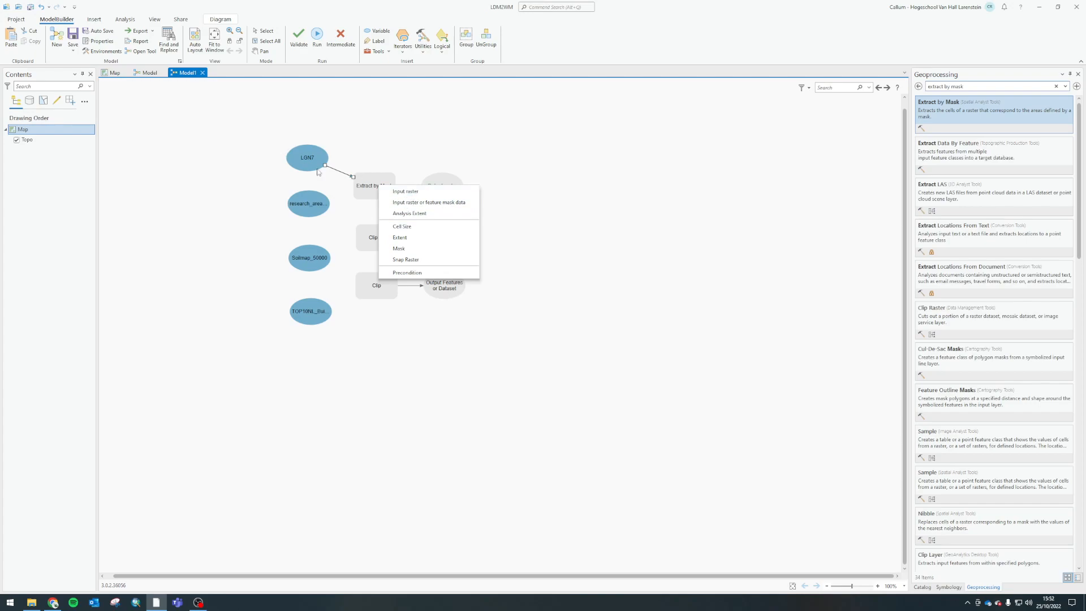
{"action": "left_click", "coordinate": [414, 192]}
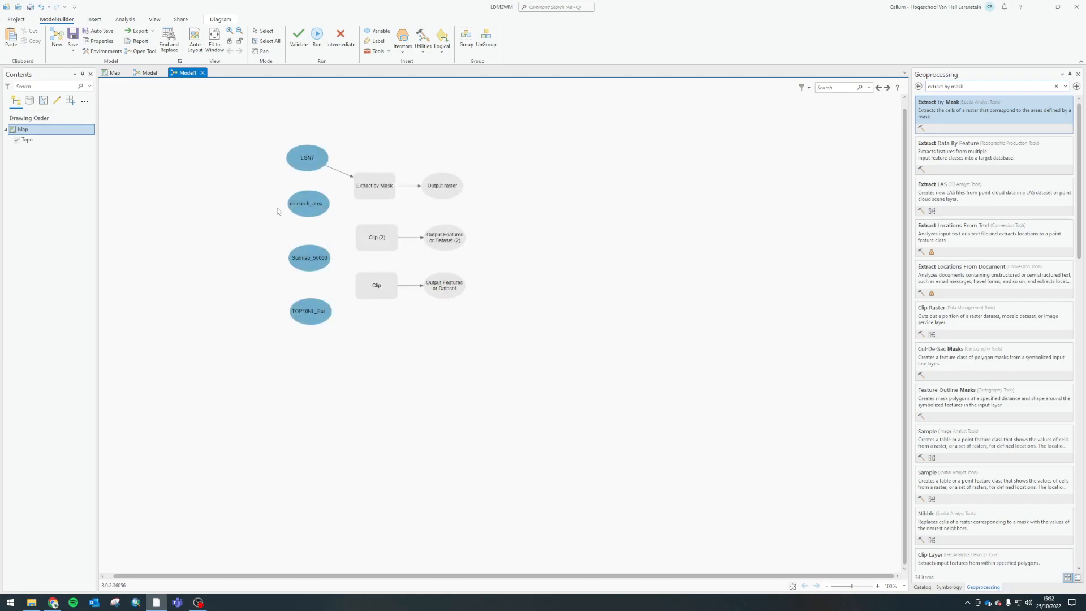
Connect the research area variable to the Extract by Mask tool as its input raster or feature mask data.
{"action": "left_click_drag", "start_coordinate": [314, 210], "coordinate": [380, 191]}
{"action": "left_click", "coordinate": [228, 221]}
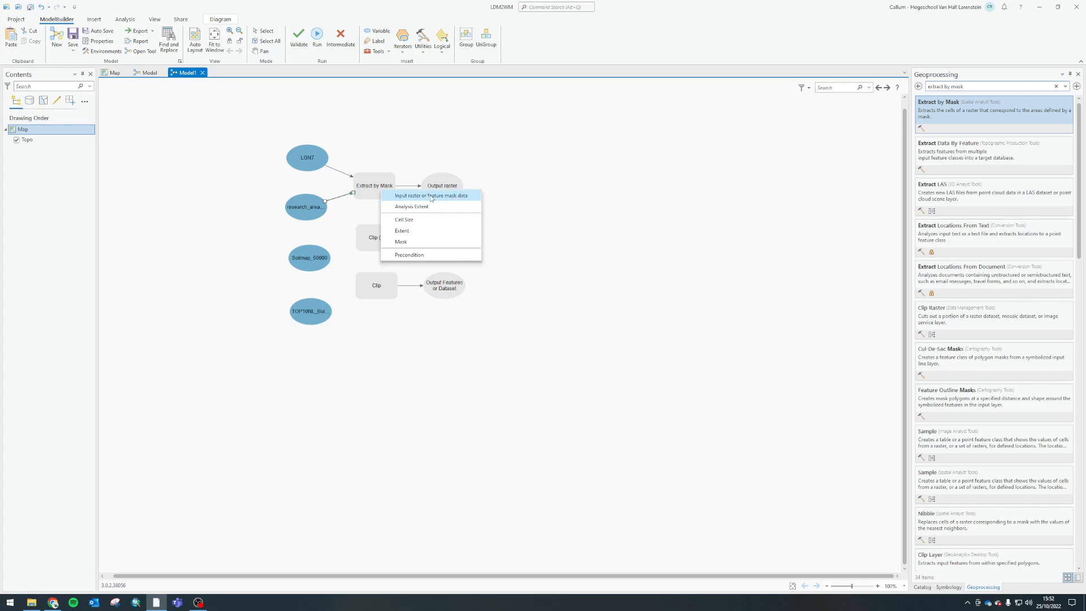
{"action": "left_click", "coordinate": [431, 195]}
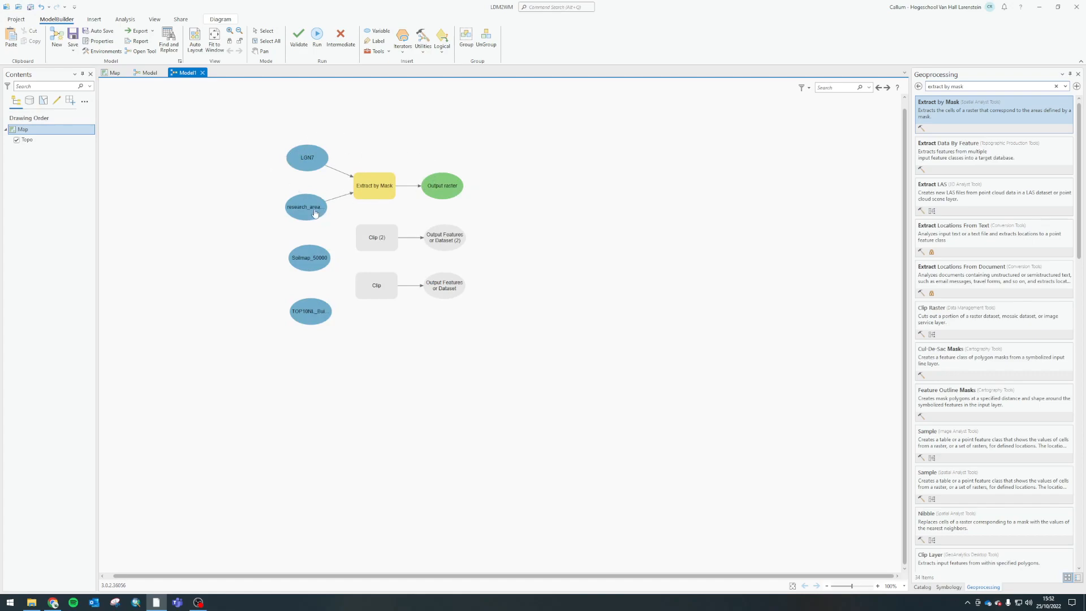
{"action": "left_click_drag", "start_coordinate": [311, 207], "coordinate": [315, 209]}
{"action": "left_click", "coordinate": [290, 199]}
{"action": "mouse_move", "coordinate": [373, 193]}
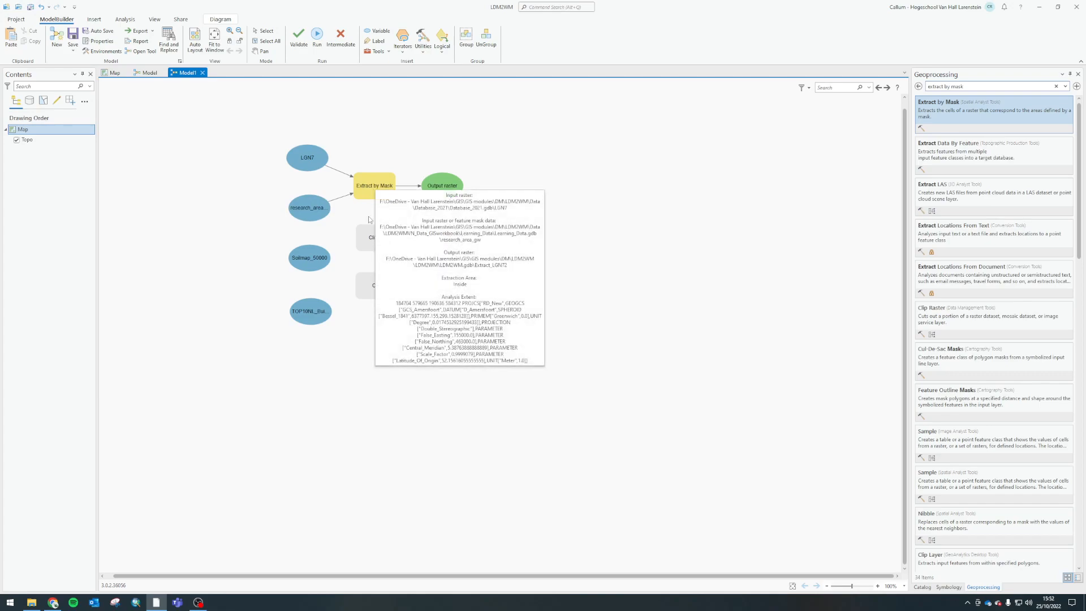
{"action": "left_click", "coordinate": [383, 248]}
{"action": "left_click", "coordinate": [397, 199]}
{"action": "left_click", "coordinate": [375, 195]}
{"action": "left_click", "coordinate": [442, 196]}
{"action": "left_click", "coordinate": [544, 208]}
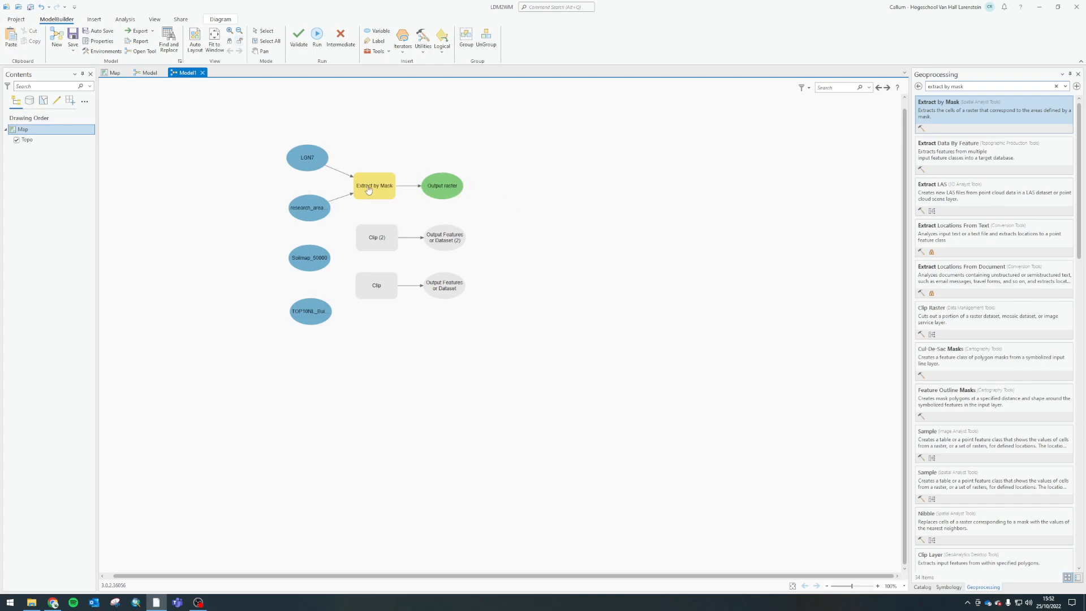
Name the Extract by Mask tool's output raster LGN7_GW in the LDM2WM.gdb geodatabase and accept the tool's parameters.
{"action": "double_click", "coordinate": [369, 190]}
{"action": "left_click_drag", "start_coordinate": [451, 180], "coordinate": [625, 141]}
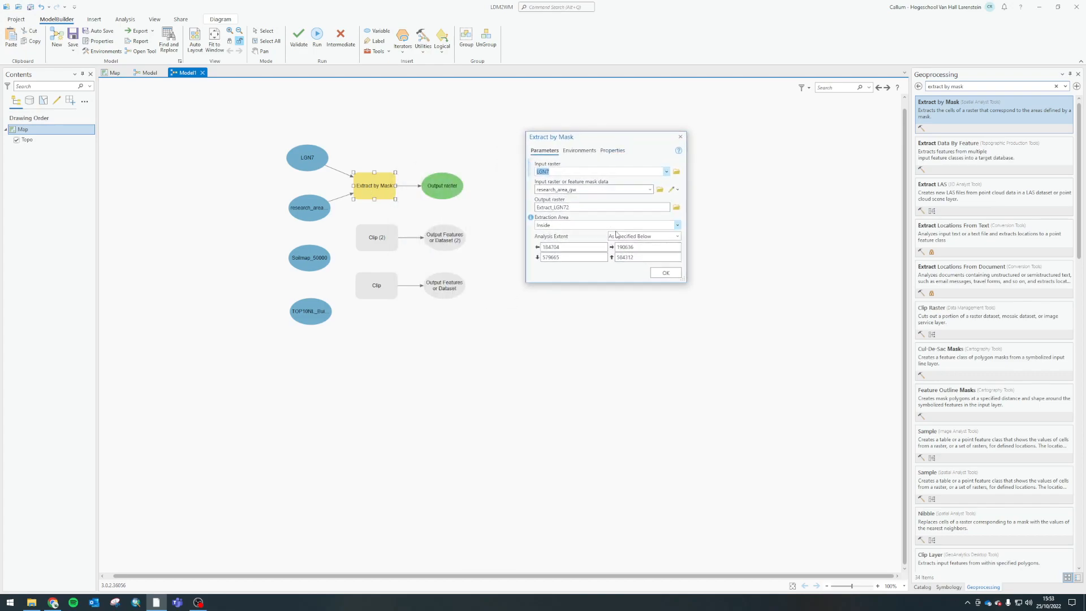
{"action": "left_click", "coordinate": [574, 208]}
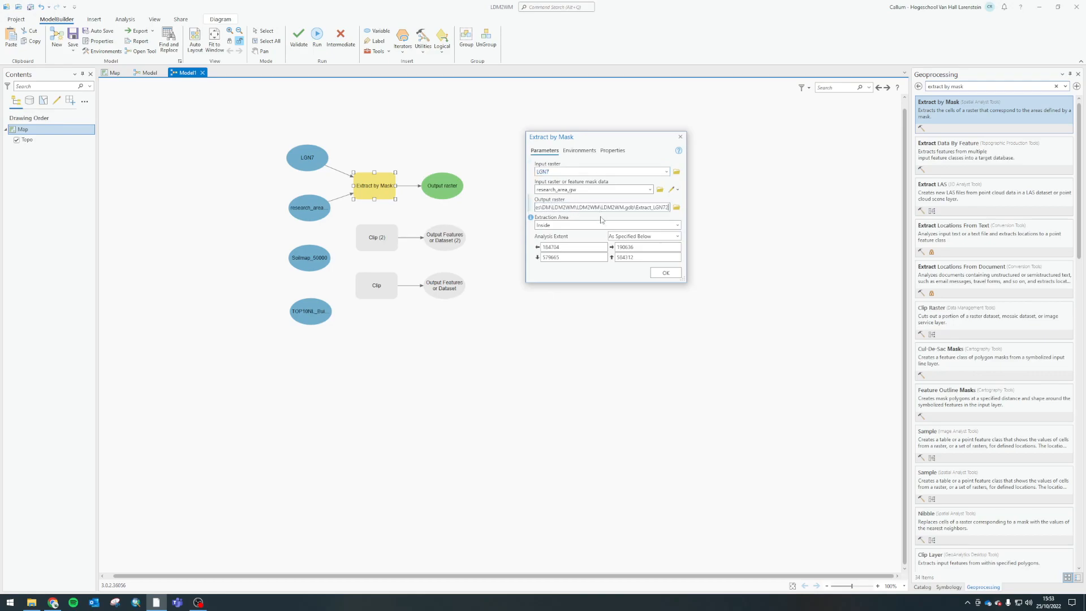
{"action": "key", "text": "BackSpace"}
{"action": "key", "text": "BackSpace"}
{"action": "key", "text": "BackSpace"}
{"action": "key", "text": "BackSpace"}
{"action": "key", "text": "BackSpace"}
{"action": "key", "text": "BackSpace"}
{"action": "key", "text": "BackSpace"}
{"action": "key", "text": "BackSpace"}
{"action": "key", "text": "BackSpace"}
{"action": "key", "text": "BackSpace"}
{"action": "key", "text": "BackSpace"}
{"action": "key", "text": "BackSpace"}
{"action": "key", "text": "BackSpace"}
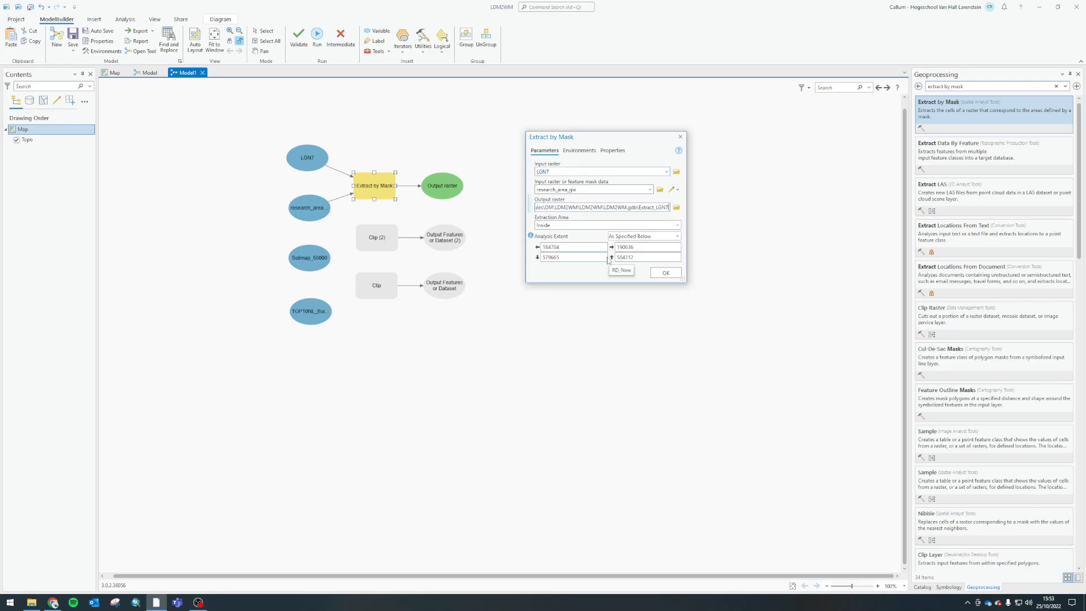
{"action": "type", "text": "LGN"}
{"action": "type", "text": "7_Res"}
{"action": "key", "text": "BackSpace"}
{"action": "key", "text": "BackSpace"}
{"action": "key", "text": "BackSpace"}
{"action": "type", "text": "GW"}
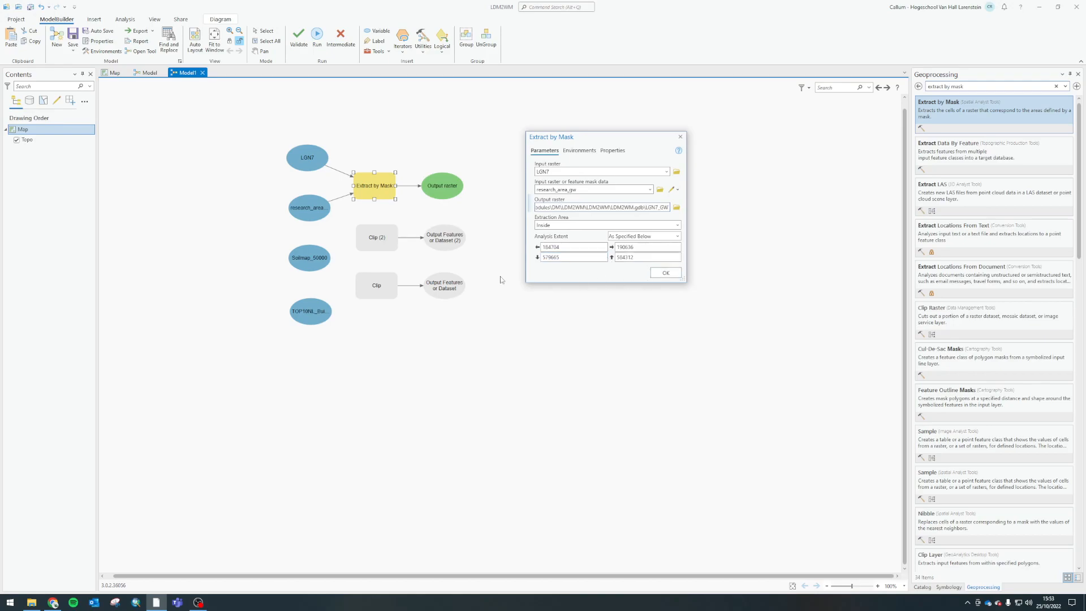
{"action": "left_click", "coordinate": [664, 272]}
{"action": "left_click", "coordinate": [441, 187]}
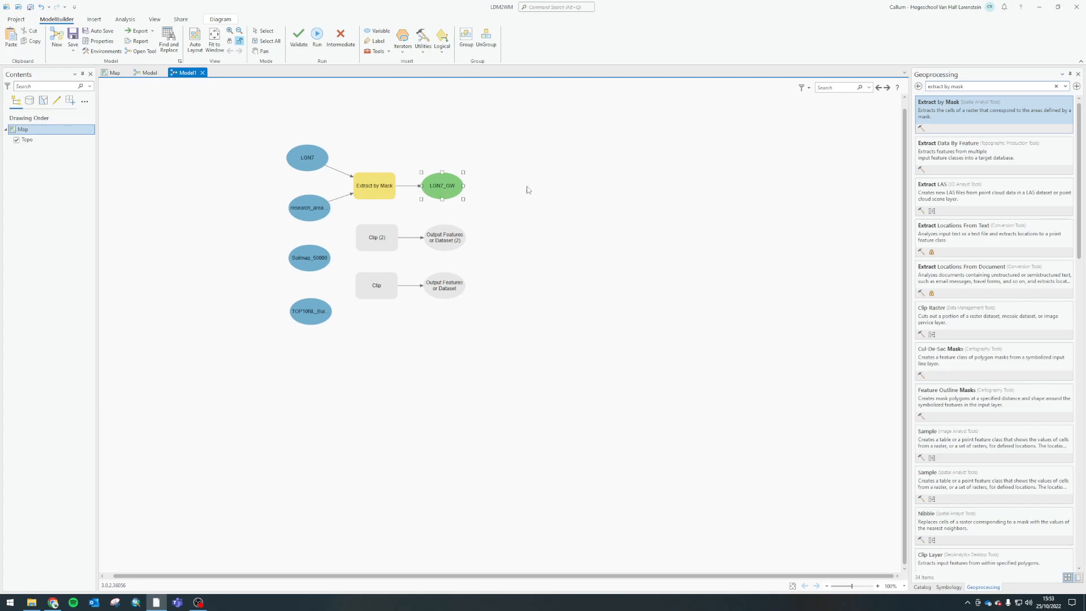
{"action": "left_click", "coordinate": [518, 195]}
Run the Extract by Mask tool on its own, review its run messages in an enlarged window and close them.
{"action": "right_click", "coordinate": [380, 184]}
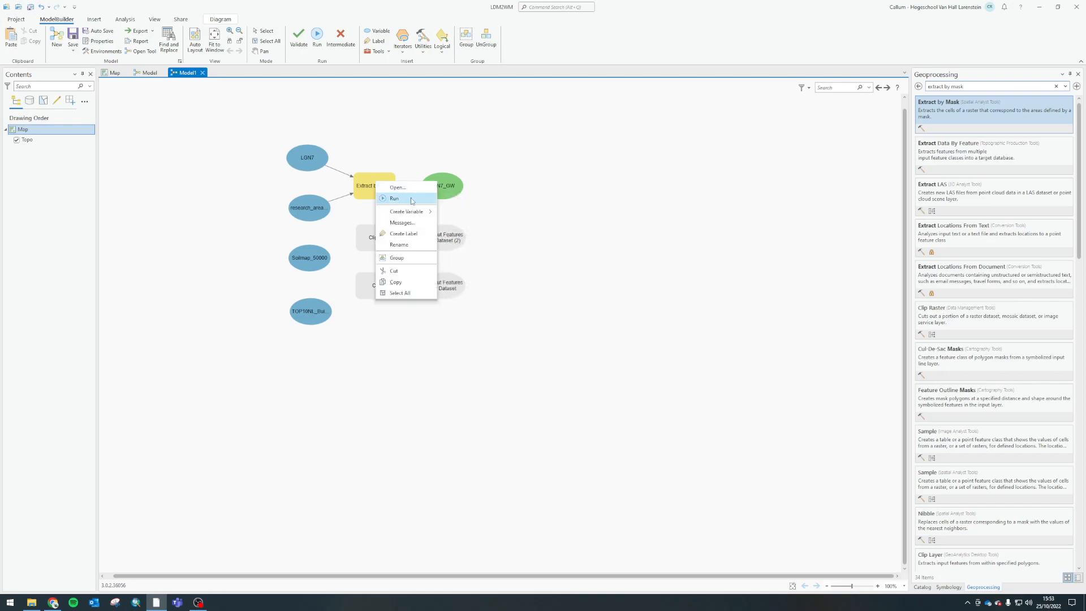
{"action": "left_click", "coordinate": [409, 199]}
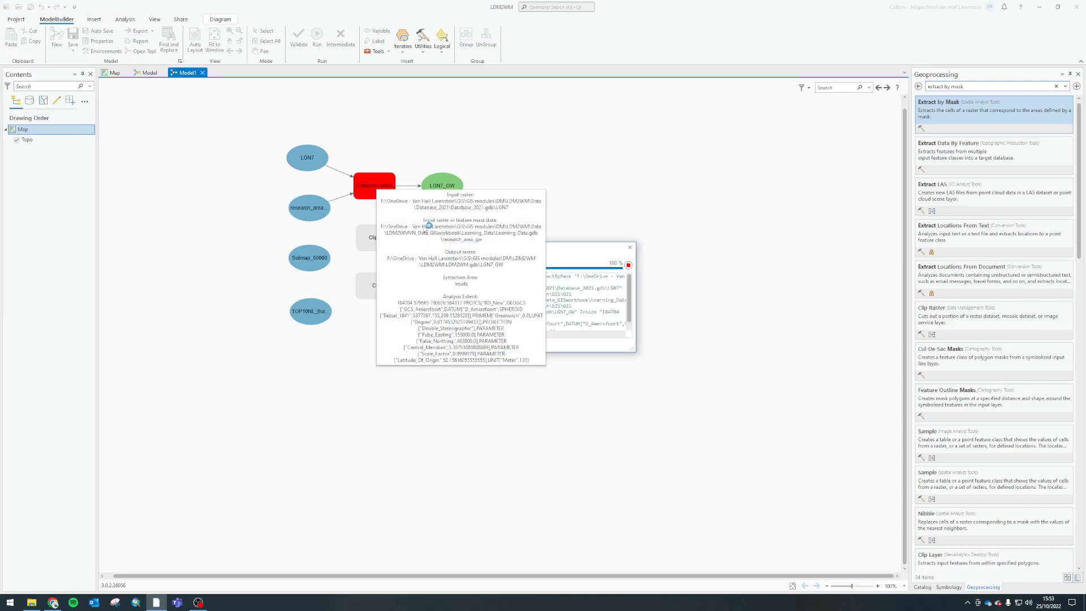
{"action": "scroll", "coordinate": [628, 303], "scroll_direction": "down", "scroll_amount": 2}
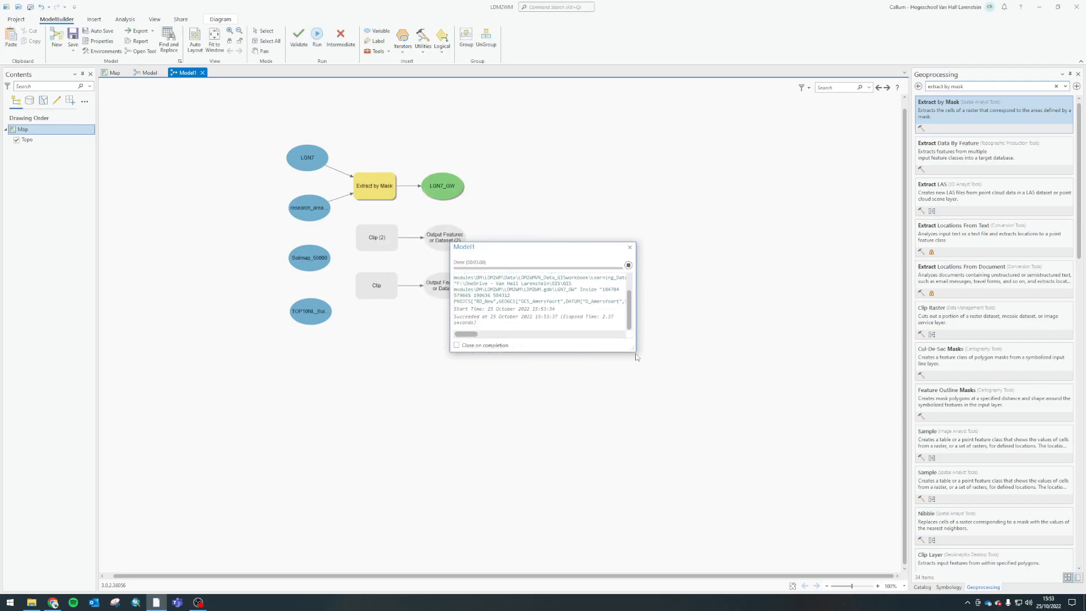
{"action": "left_click_drag", "start_coordinate": [633, 350], "coordinate": [756, 429]}
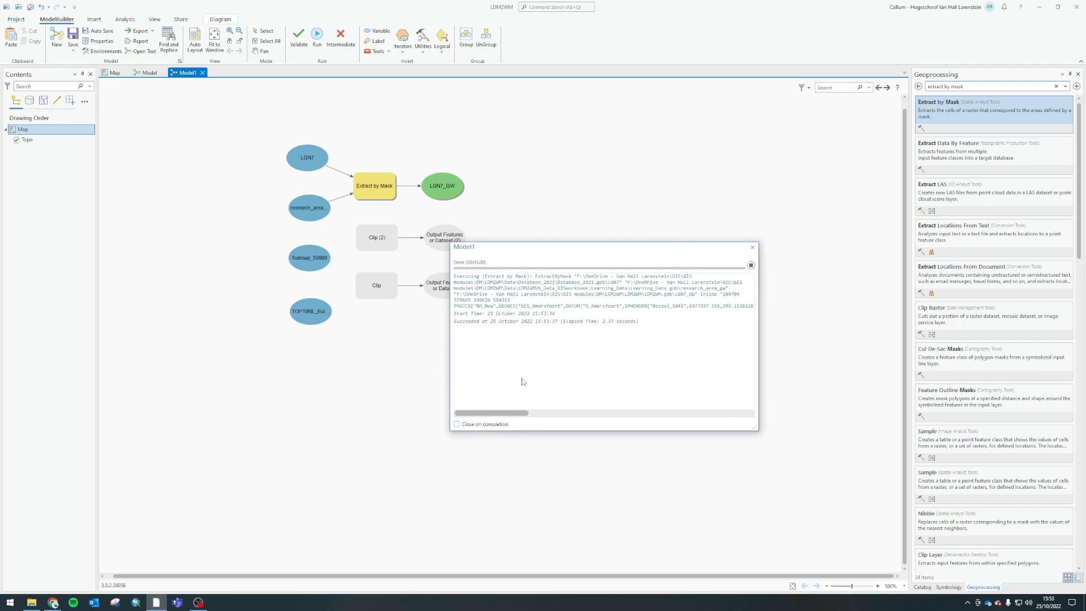
{"action": "left_click_drag", "start_coordinate": [588, 248], "coordinate": [663, 188]}
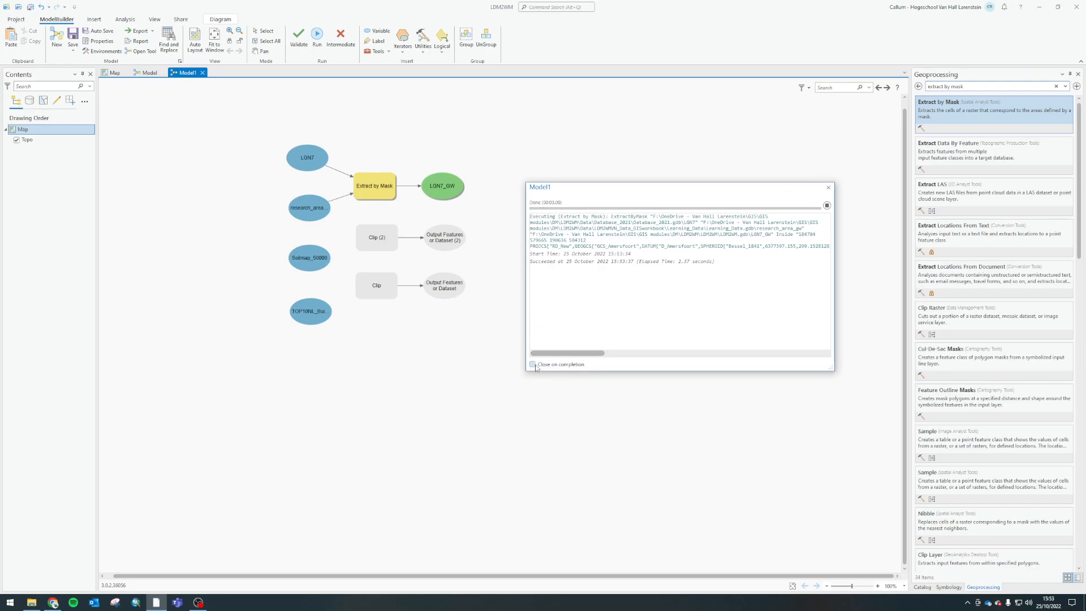
{"action": "left_click", "coordinate": [828, 187]}
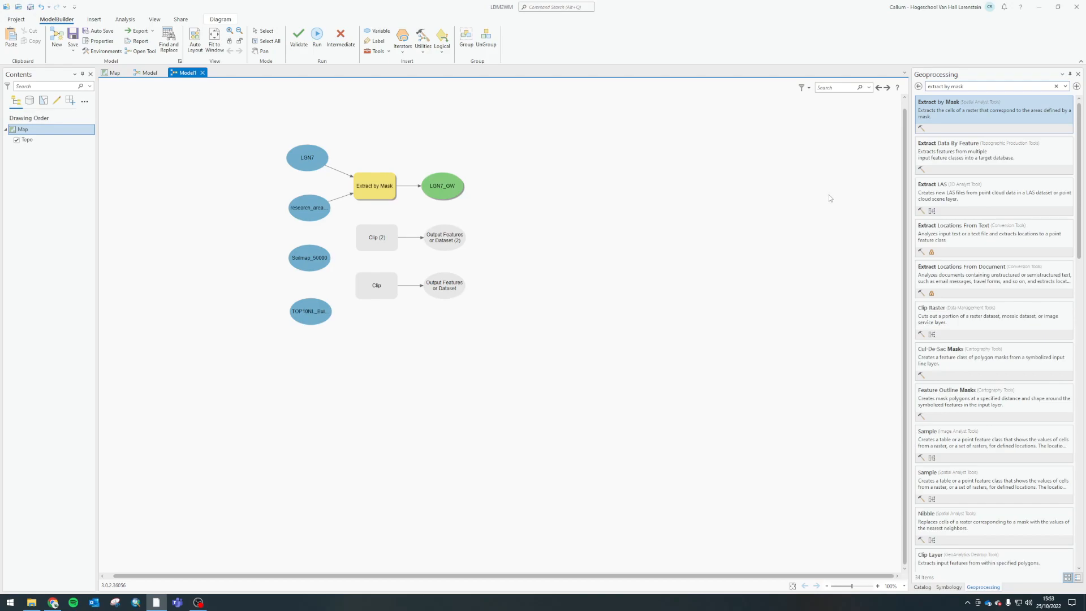
Connect Soilmap_50000 to Clip (2) as the input features and the research area as its clip features.
{"action": "left_click_drag", "start_coordinate": [317, 258], "coordinate": [376, 243]}
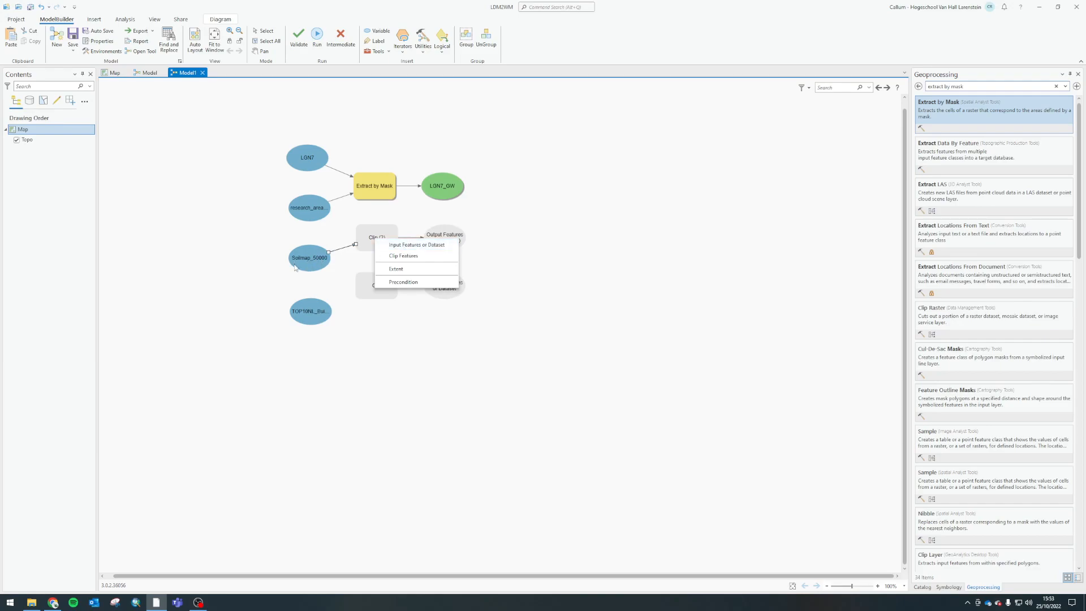
{"action": "left_click", "coordinate": [425, 245]}
{"action": "left_click_drag", "start_coordinate": [304, 219], "coordinate": [373, 239]}
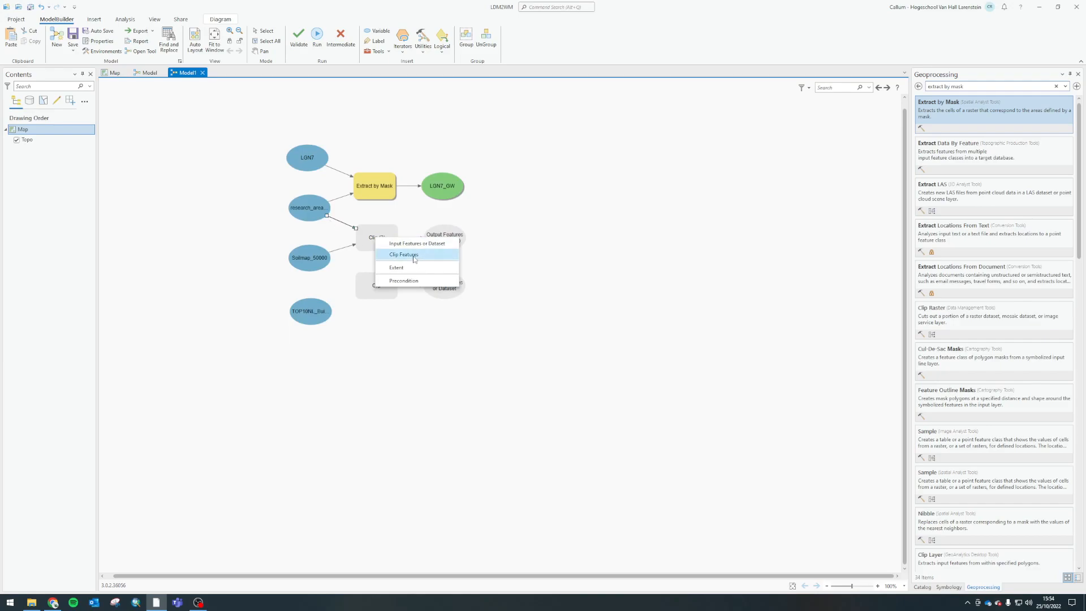
{"action": "left_click", "coordinate": [413, 259]}
Connect the TOP10NL buildings variable to the Clip tool as input features and the research area as its clip features.
{"action": "left_click_drag", "start_coordinate": [315, 315], "coordinate": [371, 291]}
{"action": "left_click", "coordinate": [421, 296]}
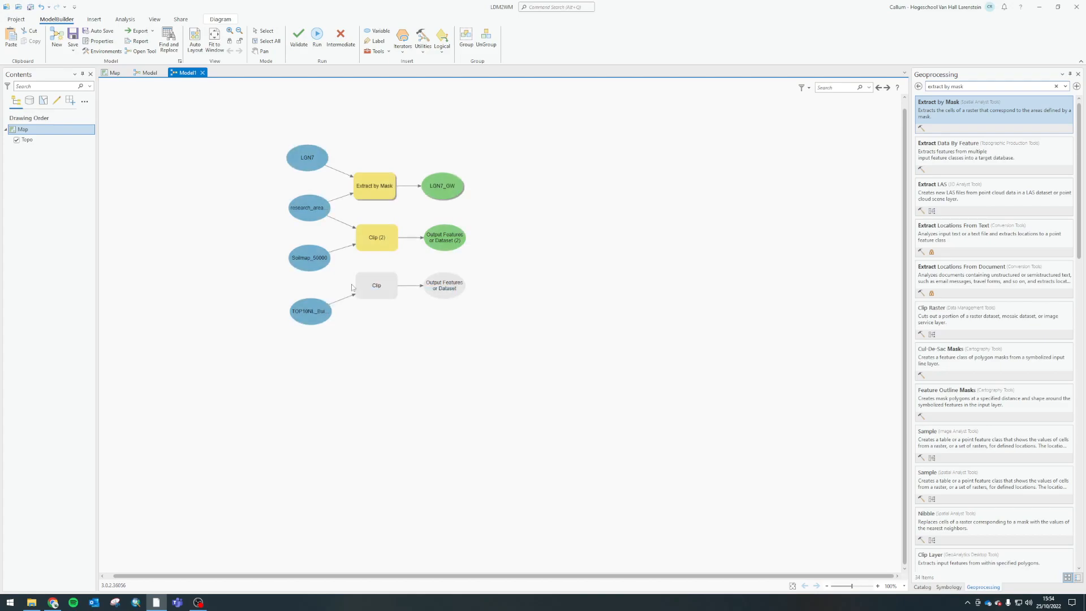
{"action": "left_click_drag", "start_coordinate": [317, 208], "coordinate": [371, 283]}
{"action": "left_click", "coordinate": [403, 301]}
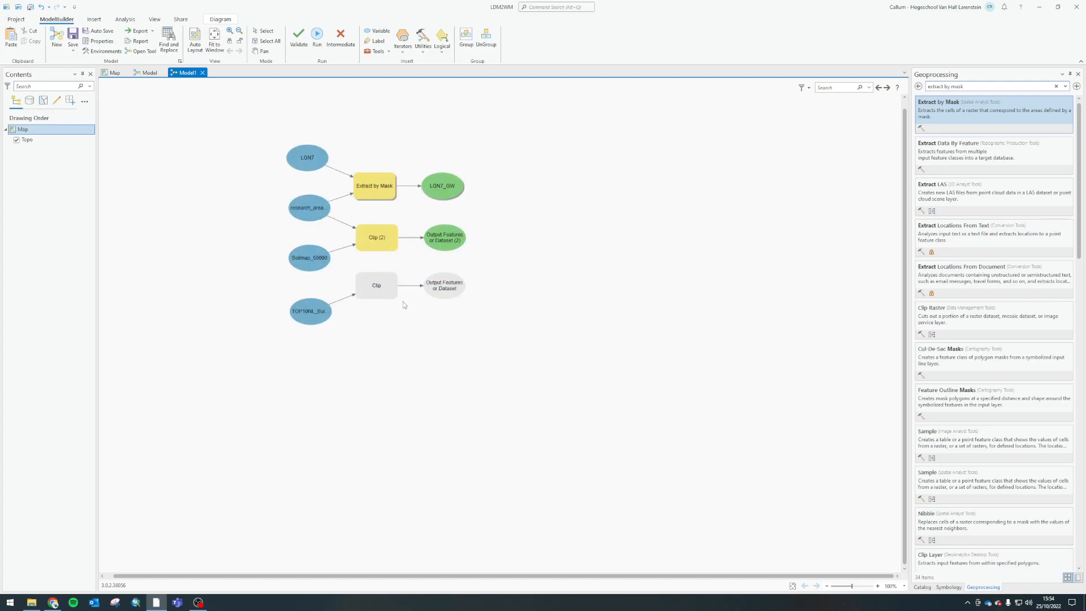
Run the Clip (2) and Clip tools individually from the model.
{"action": "right_click", "coordinate": [371, 231]}
{"action": "left_click", "coordinate": [410, 250]}
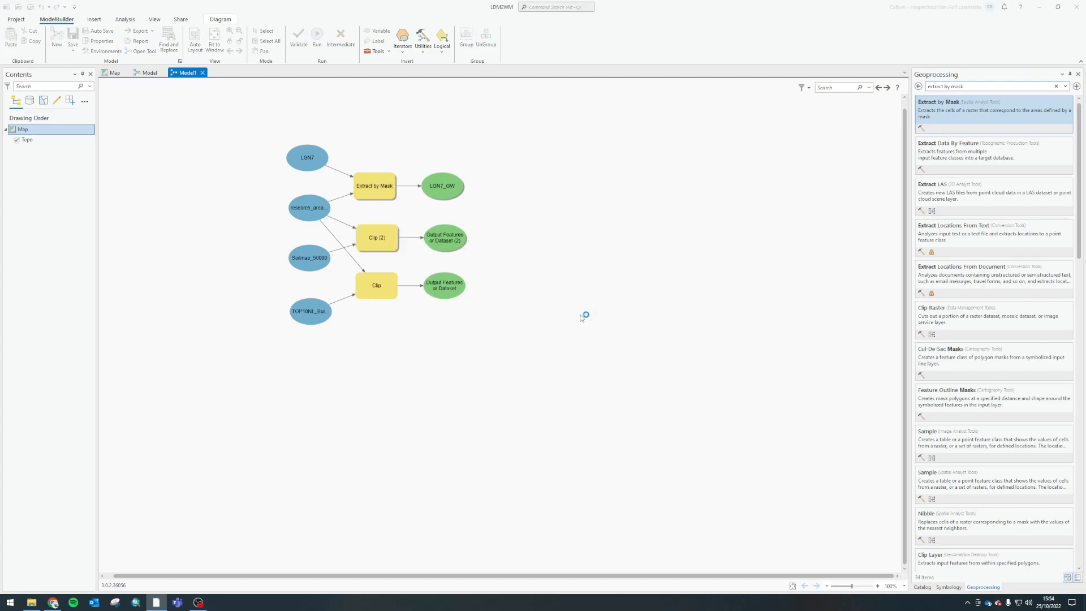
{"action": "right_click", "coordinate": [375, 292]}
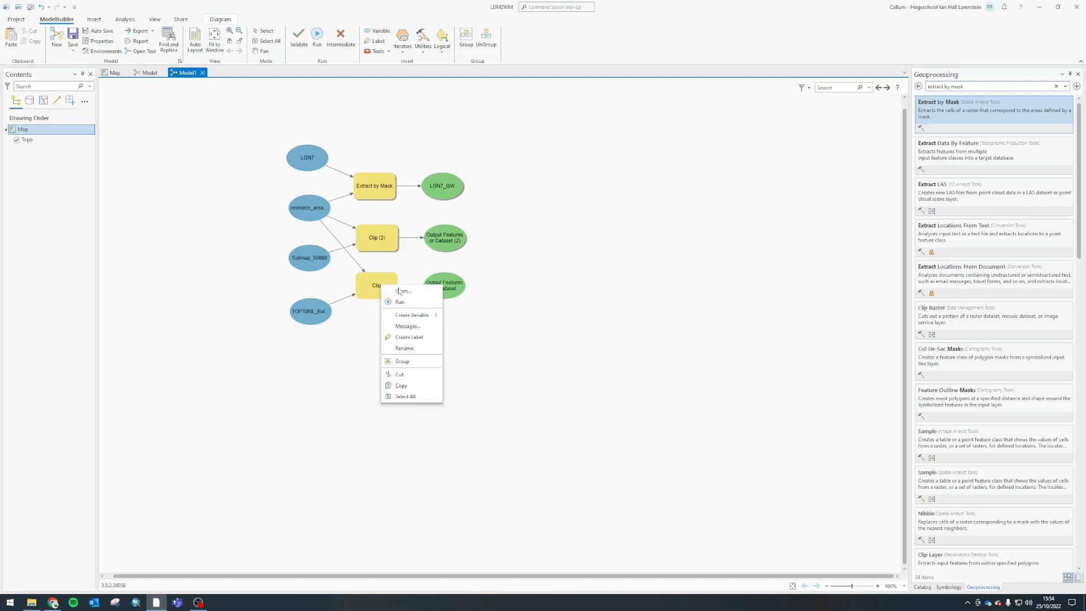
{"action": "left_click", "coordinate": [416, 309]}
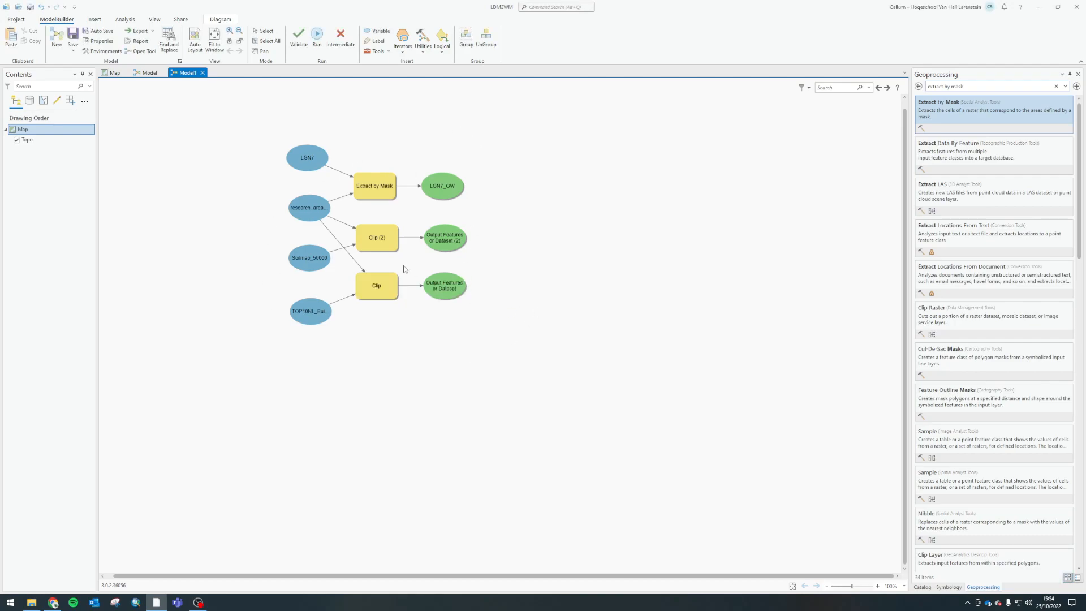
Apply the automatic layout to the model and space the Extract by Mask, Clip (2) and Clip rows further apart.
{"action": "left_click", "coordinate": [195, 40]}
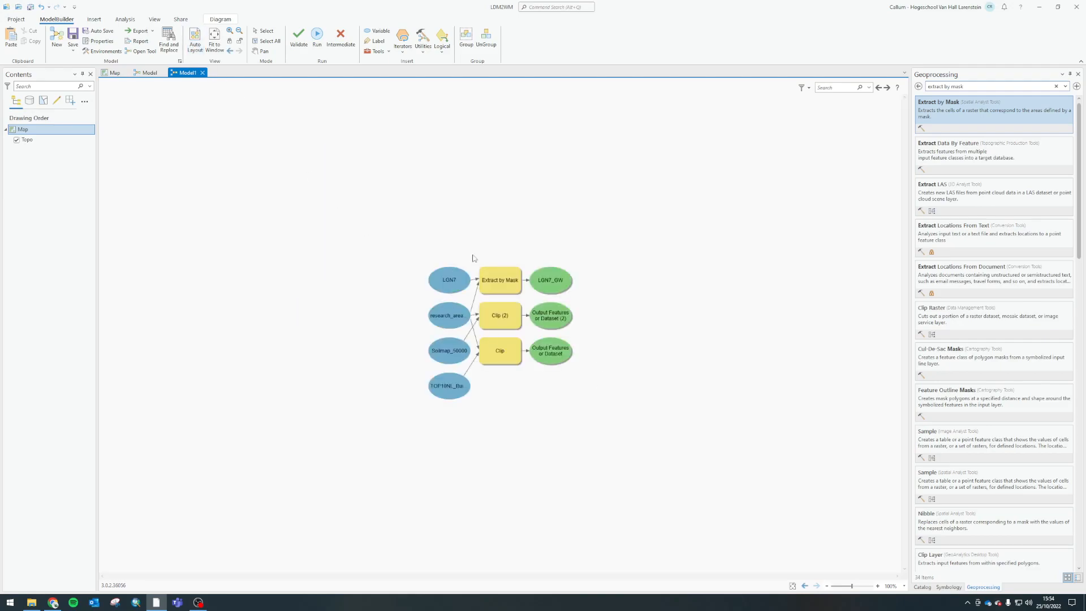
{"action": "left_click_drag", "start_coordinate": [402, 219], "coordinate": [583, 287]}
{"action": "left_click_drag", "start_coordinate": [497, 275], "coordinate": [496, 233]}
{"action": "left_click", "coordinate": [623, 298]}
{"action": "left_click_drag", "start_coordinate": [420, 302], "coordinate": [505, 289]}
{"action": "left_click", "coordinate": [616, 340]}
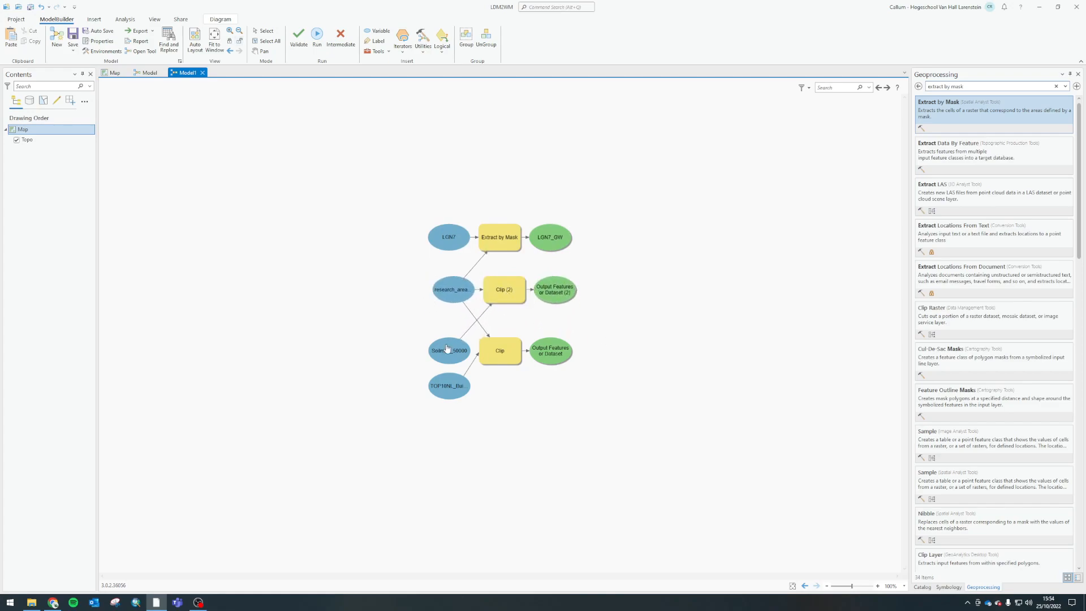
{"action": "double_click", "coordinate": [450, 350]}
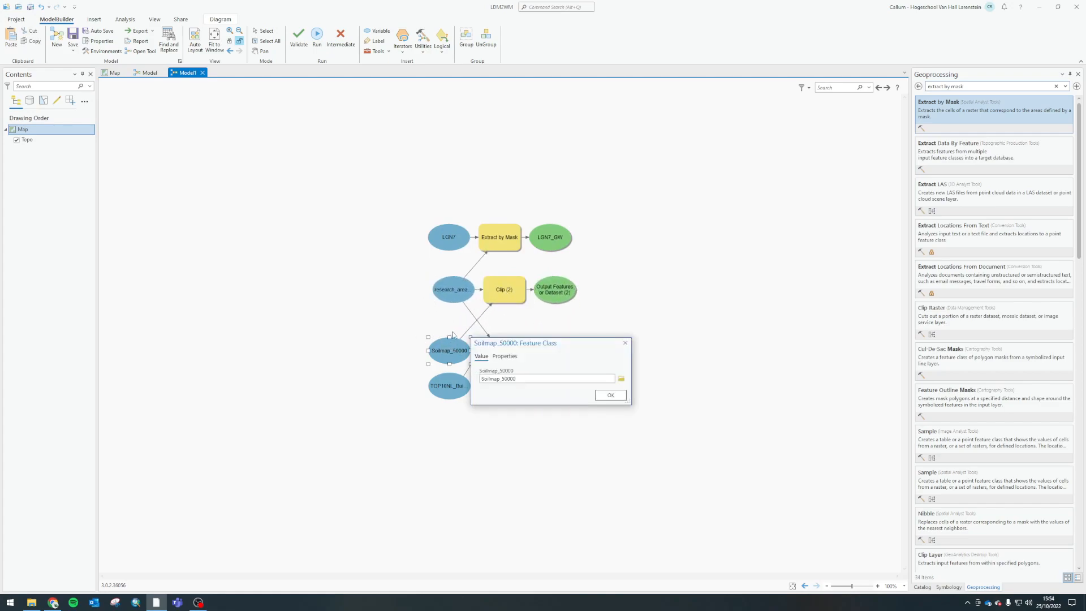
{"action": "left_click", "coordinate": [625, 342]}
{"action": "left_click_drag", "start_coordinate": [505, 334], "coordinate": [506, 366]}
{"action": "left_click", "coordinate": [642, 330]}
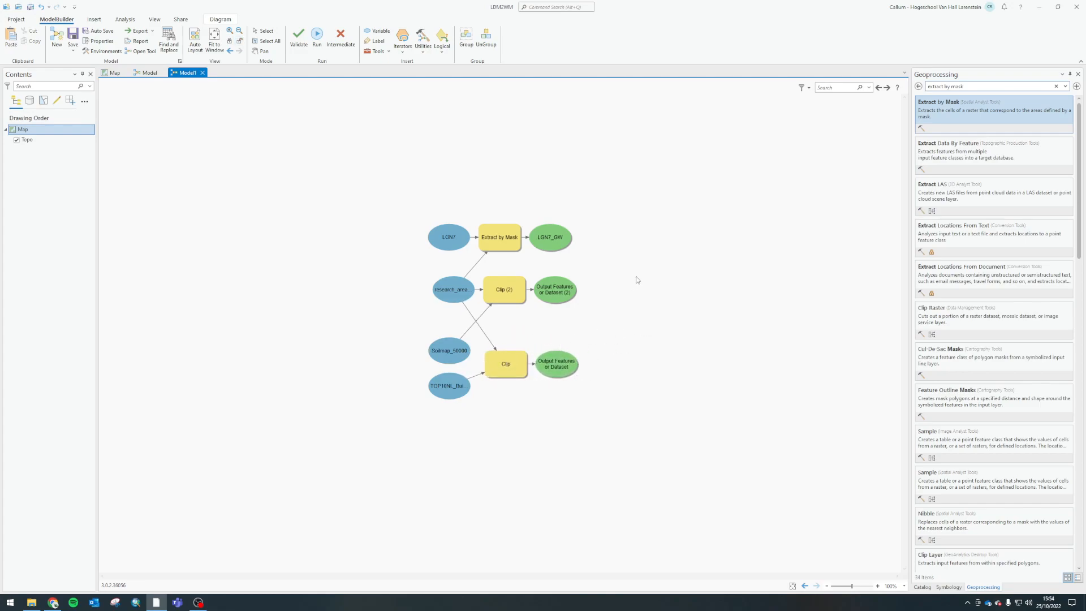
Search the geoprocessing tools for reclass and add the Spatial Analyst Reclassify tool to the model beside LGN7_GW.
{"action": "left_click", "coordinate": [928, 587]}
{"action": "left_click", "coordinate": [945, 588]}
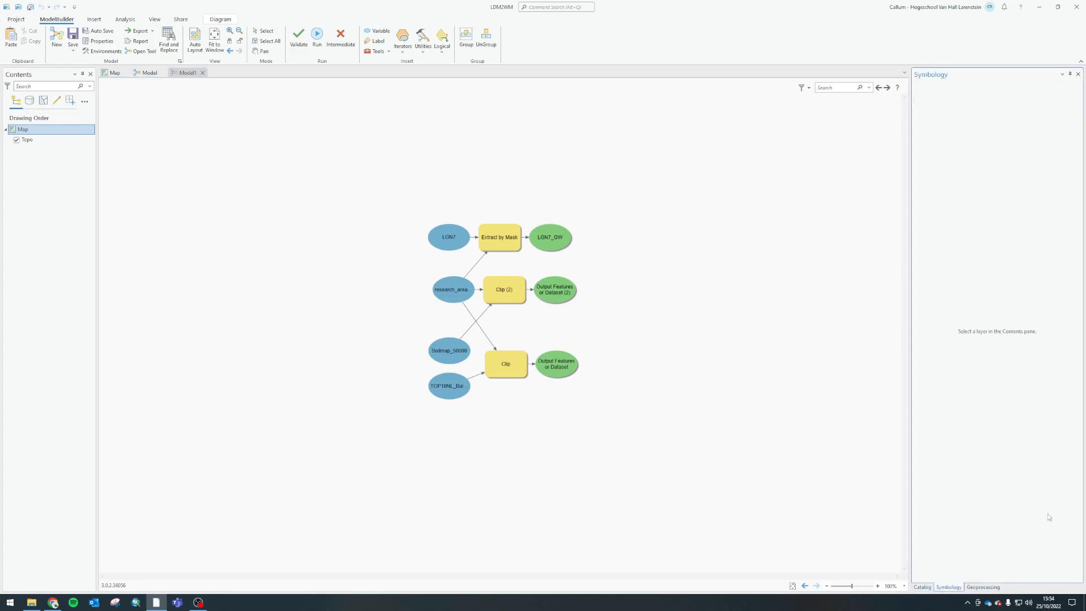
{"action": "left_click", "coordinate": [984, 588]}
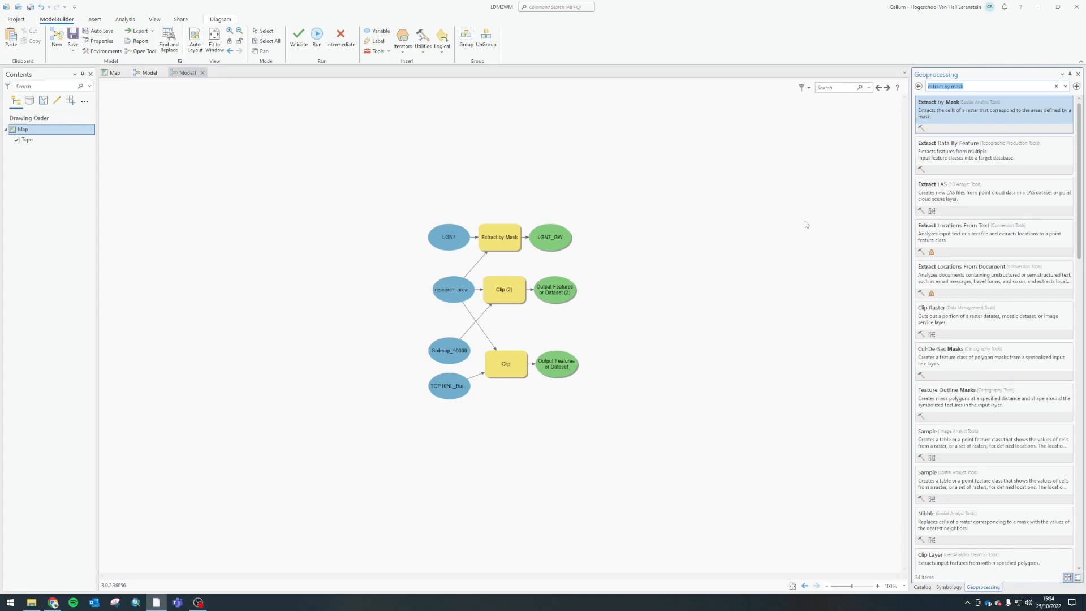
{"action": "key", "text": "BackSpace"}
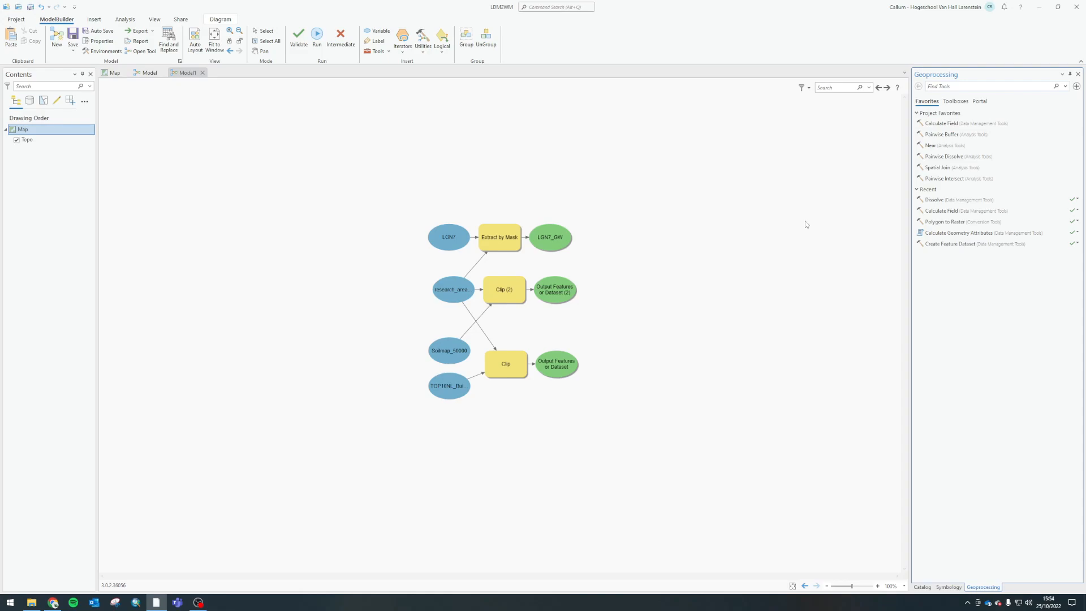
{"action": "type", "text": "reclass"}
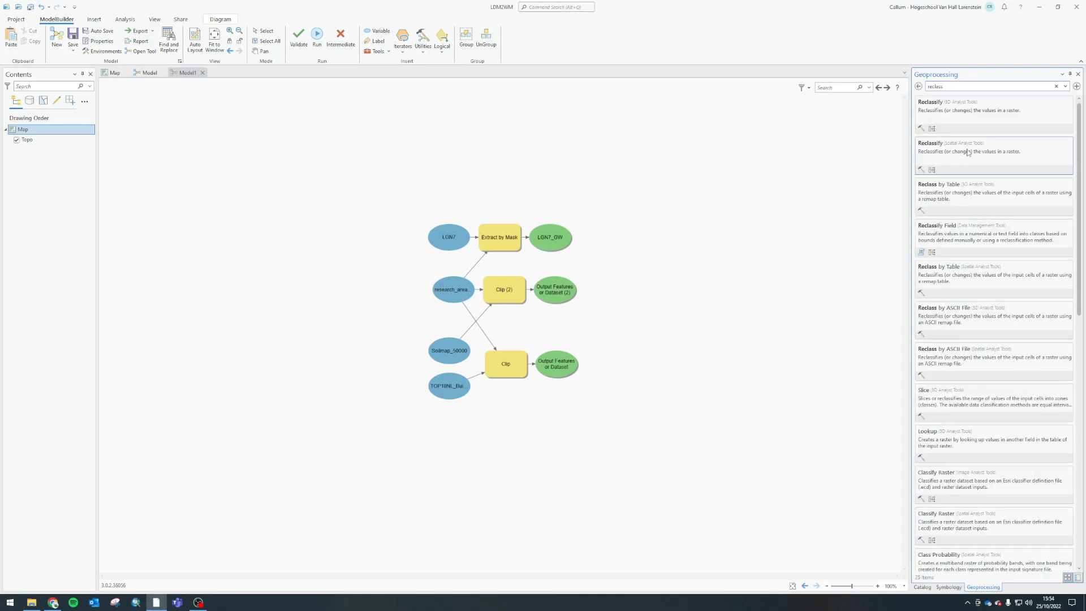
{"action": "left_click_drag", "start_coordinate": [960, 154], "coordinate": [614, 245]}
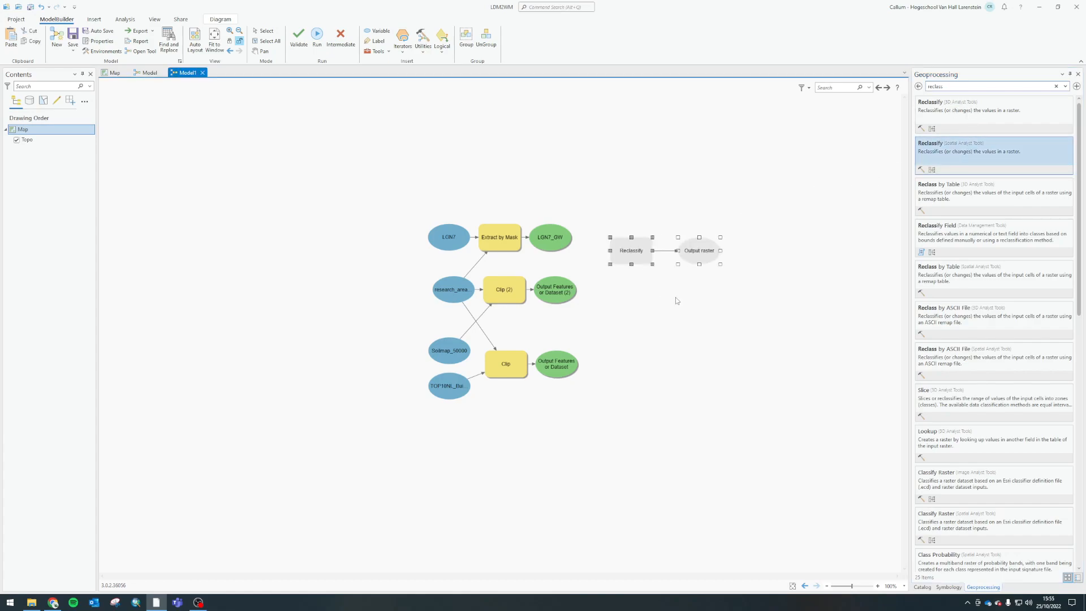
{"action": "left_click_drag", "start_coordinate": [546, 234], "coordinate": [740, 273]}
{"action": "left_click_drag", "start_coordinate": [629, 247], "coordinate": [615, 238]}
{"action": "left_click", "coordinate": [600, 289]}
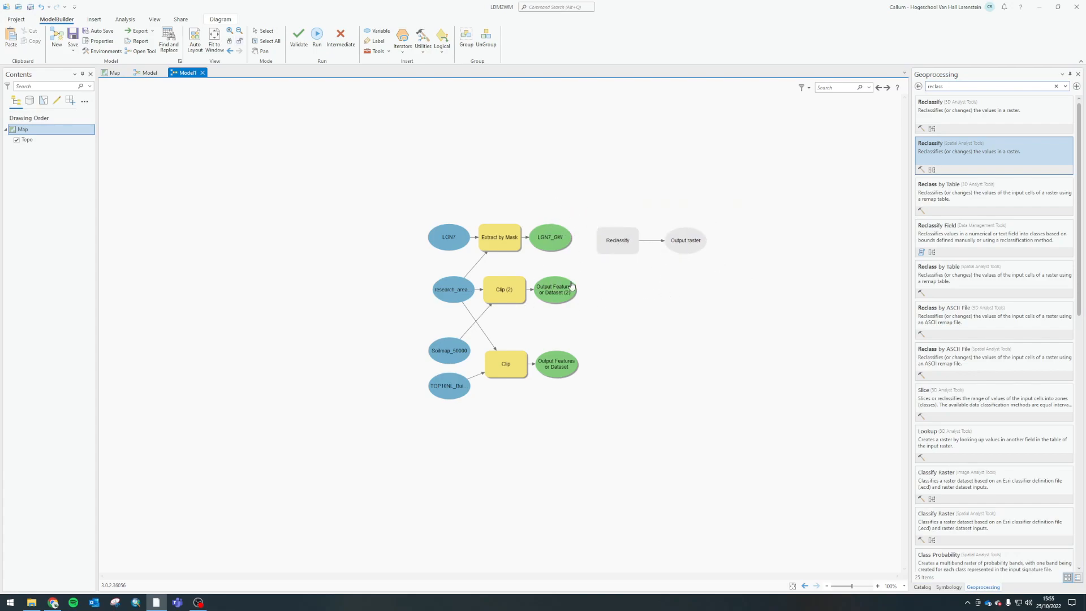
{"action": "left_click_drag", "start_coordinate": [402, 201], "coordinate": [439, 218]}
{"action": "left_click", "coordinate": [500, 244]}
{"action": "left_click", "coordinate": [546, 239]}
{"action": "left_click", "coordinate": [620, 331]}
Connect the LGN7_GW output to the Reclassify tool as its input raster.
{"action": "left_click_drag", "start_coordinate": [554, 238], "coordinate": [614, 242]}
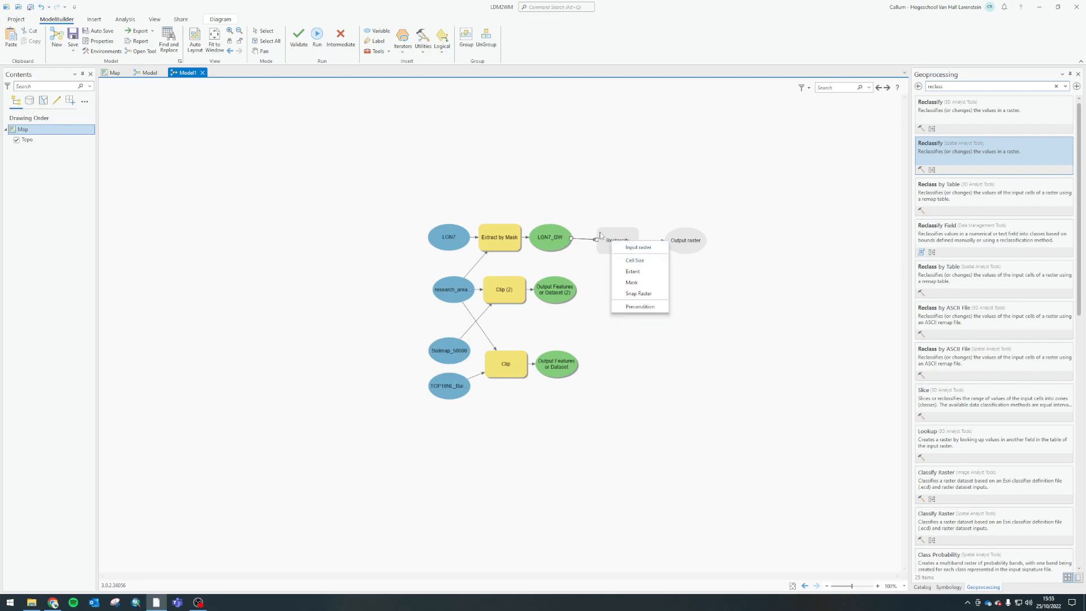
{"action": "left_click", "coordinate": [628, 247]}
Open the Reclassify parameters in an enlarged window, set the reclass field to VALUE and load the raster's unique values.
{"action": "double_click", "coordinate": [625, 245]}
{"action": "left_click_drag", "start_coordinate": [711, 235], "coordinate": [725, 148]}
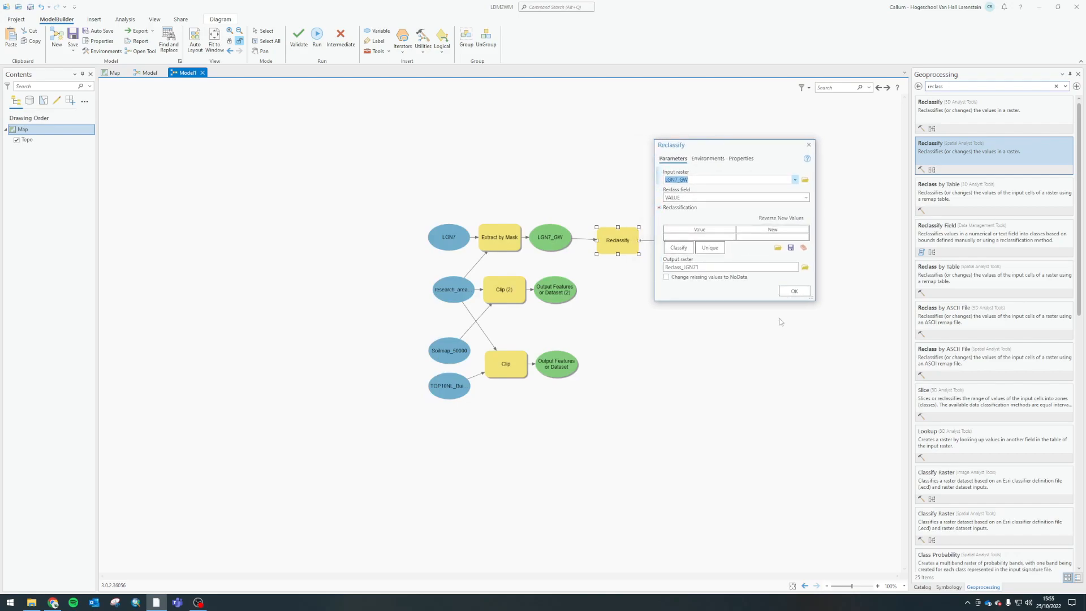
{"action": "left_click_drag", "start_coordinate": [816, 302], "coordinate": [919, 451]}
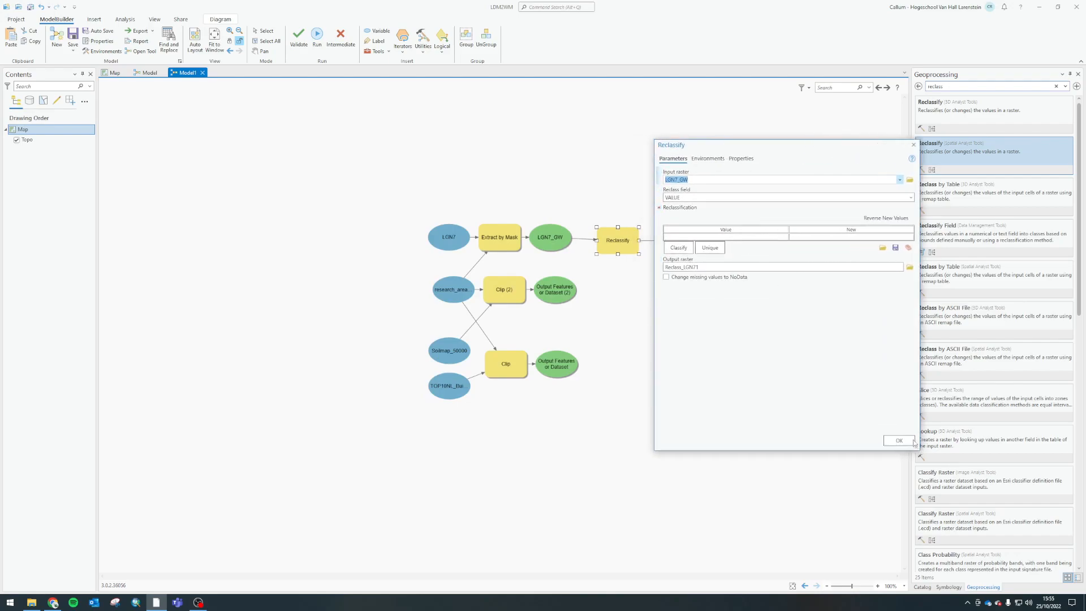
{"action": "left_click_drag", "start_coordinate": [779, 150], "coordinate": [264, 136]}
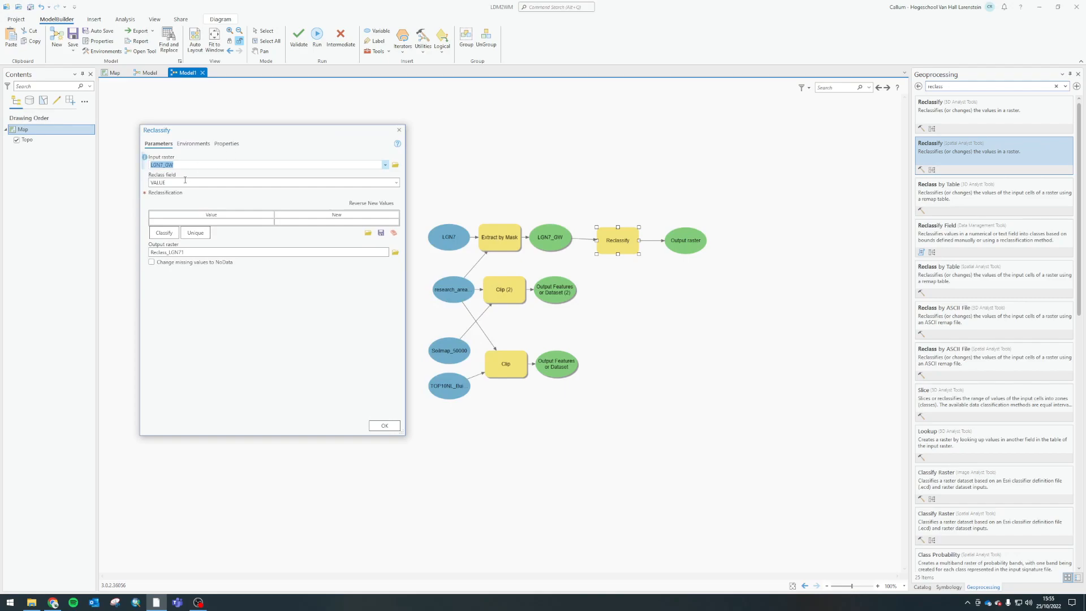
{"action": "left_click", "coordinate": [397, 183]}
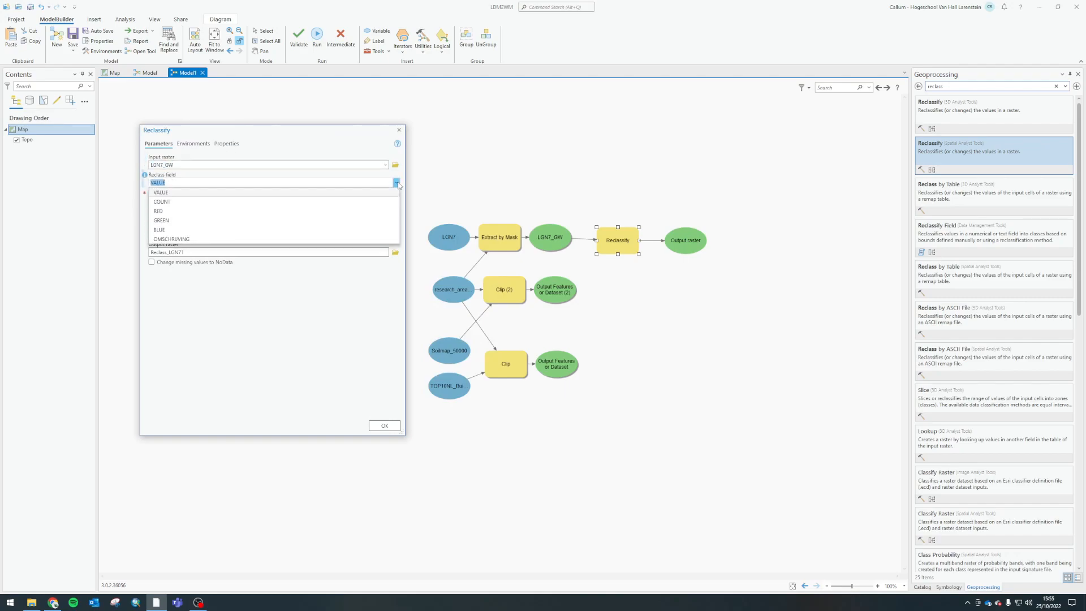
{"action": "left_click", "coordinate": [176, 239]}
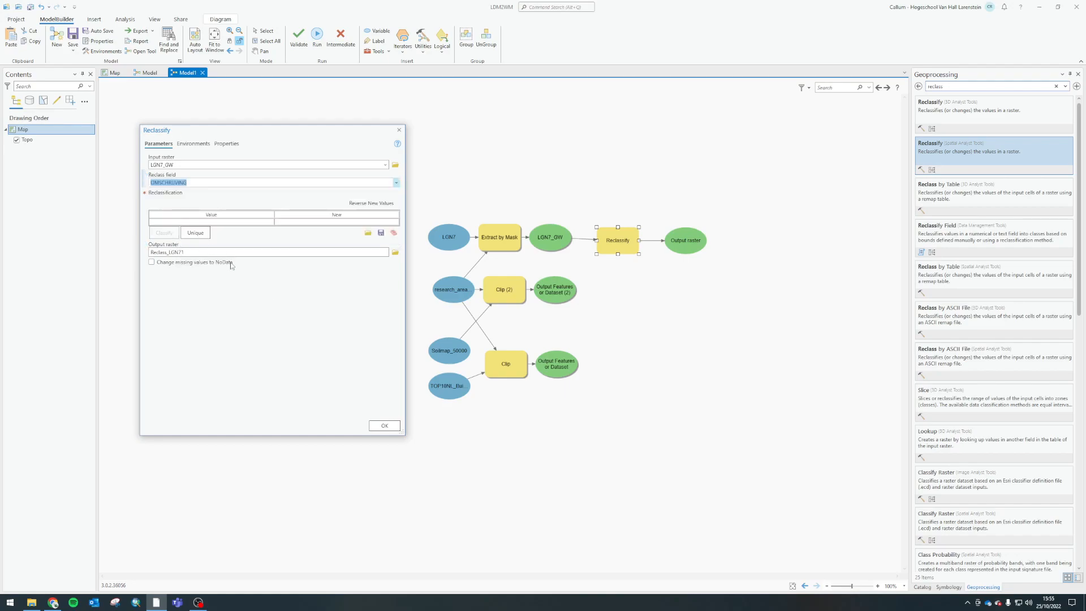
{"action": "left_click", "coordinate": [396, 182]}
{"action": "left_click", "coordinate": [186, 192]}
{"action": "left_click", "coordinate": [192, 236]}
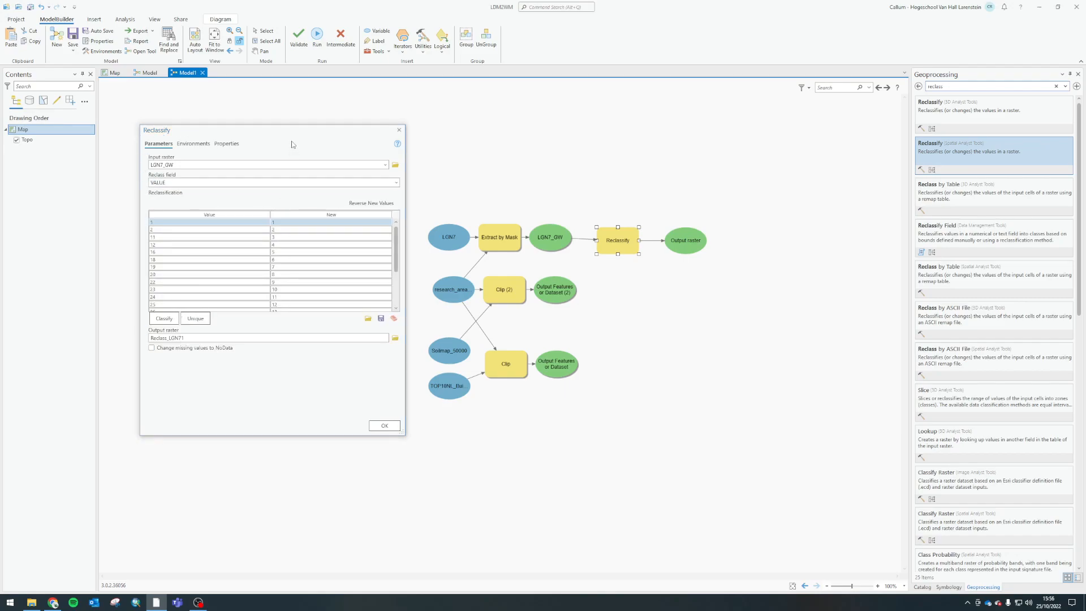
Assign new value 1 to classes 1, 2, 11, 12 and 23 to 26, and 0 to all other numeric classes, leaving NODATA as NODATA.
{"action": "left_click_drag", "start_coordinate": [398, 248], "coordinate": [398, 276]}
{"action": "scroll", "coordinate": [303, 228], "scroll_direction": "up", "scroll_amount": 3}
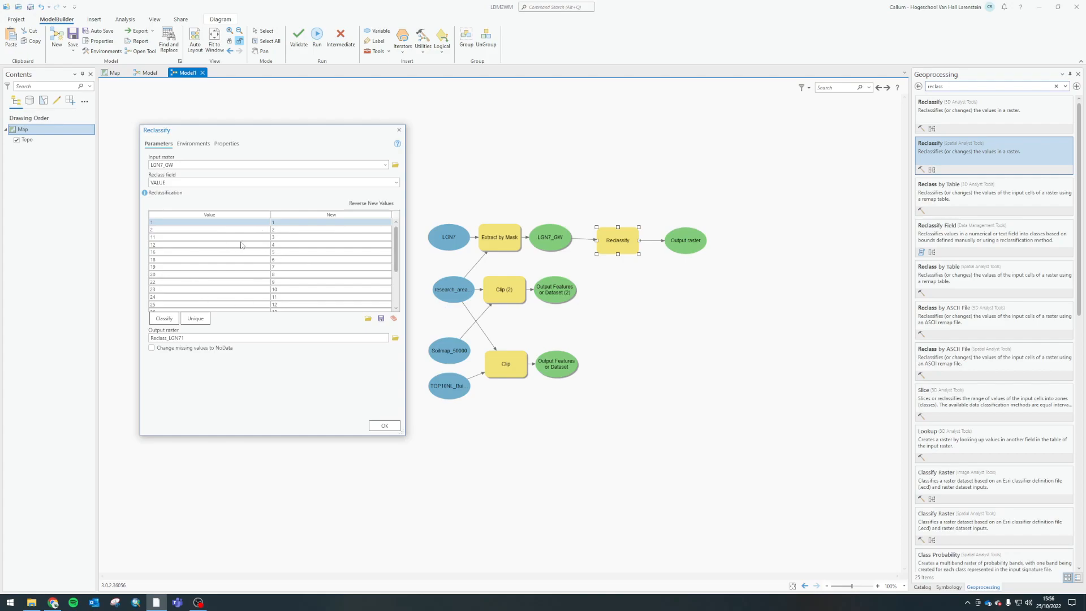
{"action": "scroll", "coordinate": [404, 257], "scroll_direction": "down", "scroll_amount": 1}
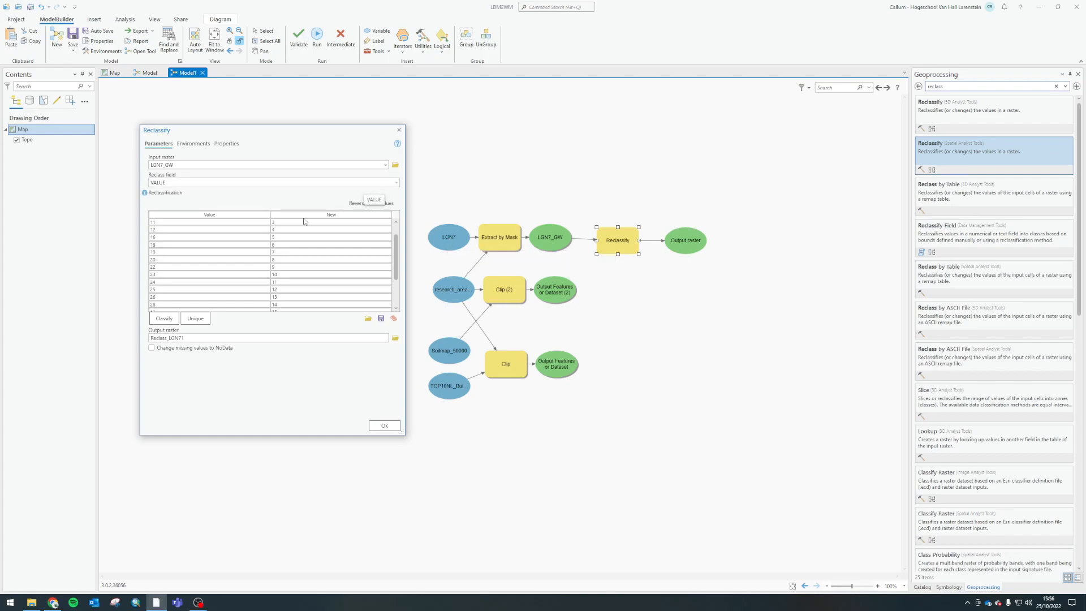
{"action": "scroll", "coordinate": [300, 264], "scroll_direction": "up", "scroll_amount": 1}
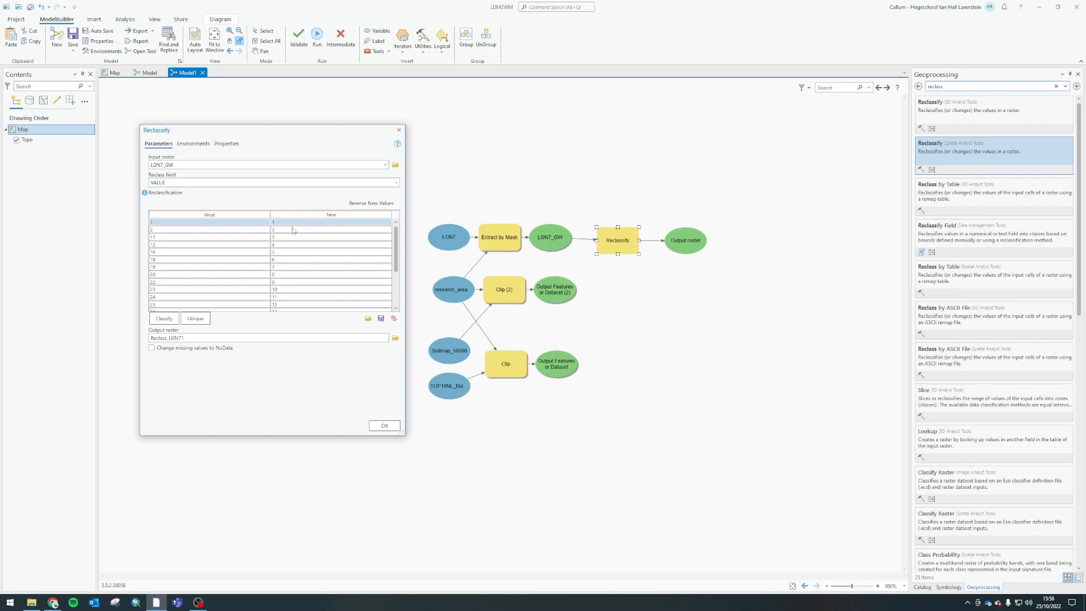
{"action": "left_click_drag", "start_coordinate": [298, 134], "coordinate": [348, 122]}
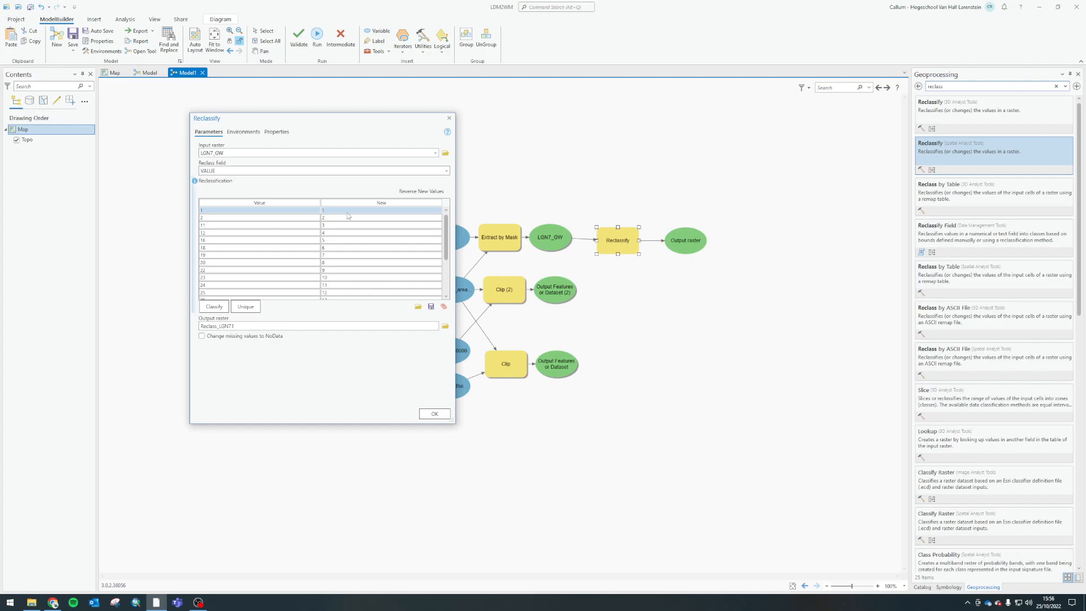
{"action": "left_click", "coordinate": [347, 211]}
{"action": "key", "text": "Down"}
{"action": "type", "text": "1"}
{"action": "key", "text": "Down"}
{"action": "type", "text": "1"}
{"action": "key", "text": "Down"}
{"action": "type", "text": "1"}
{"action": "key", "text": "Down"}
{"action": "type", "text": "0"}
{"action": "key", "text": "Down"}
{"action": "type", "text": "0"}
{"action": "key", "text": "Down"}
{"action": "type", "text": "0"}
{"action": "key", "text": "Down"}
{"action": "type", "text": "01"}
{"action": "key", "text": "Down"}
{"action": "key", "text": "1"}
{"action": "key", "text": "Down"}
{"action": "key", "text": "1"}
{"action": "key", "text": "Down"}
{"action": "key", "text": "1"}
{"action": "key", "text": "Down"}
{"action": "key", "text": "0"}
{"action": "key", "text": "Down"}
{"action": "key", "text": "0"}
{"action": "key", "text": "Down"}
{"action": "type", "text": "0"}
{"action": "key", "text": "Down"}
{"action": "type", "text": "0"}
{"action": "key", "text": "Down"}
{"action": "type", "text": "0"}
{"action": "key", "text": "Down"}
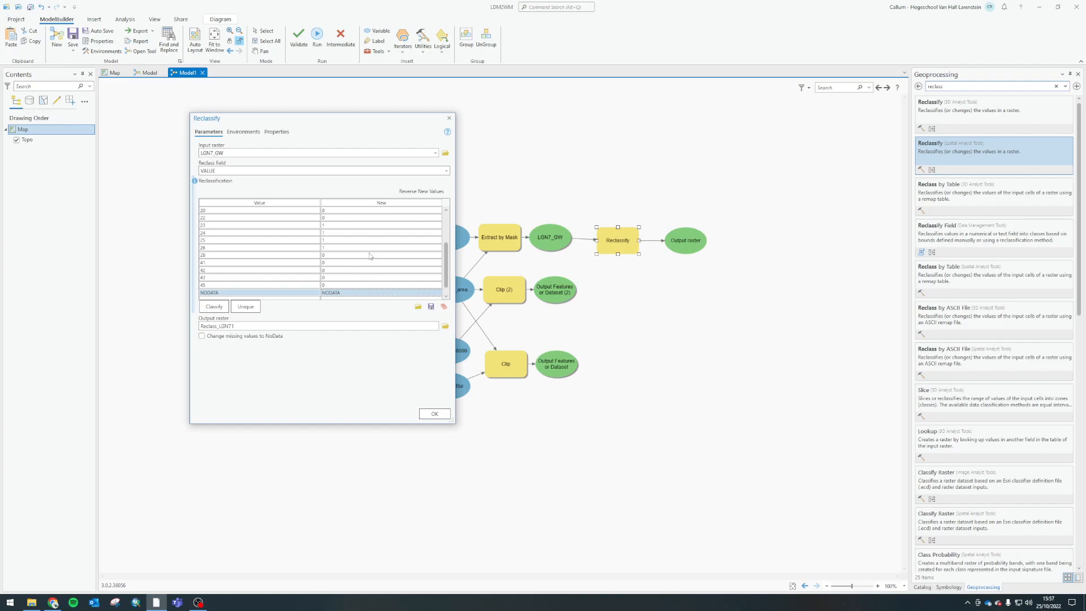
{"action": "left_click_drag", "start_coordinate": [446, 267], "coordinate": [453, 215]}
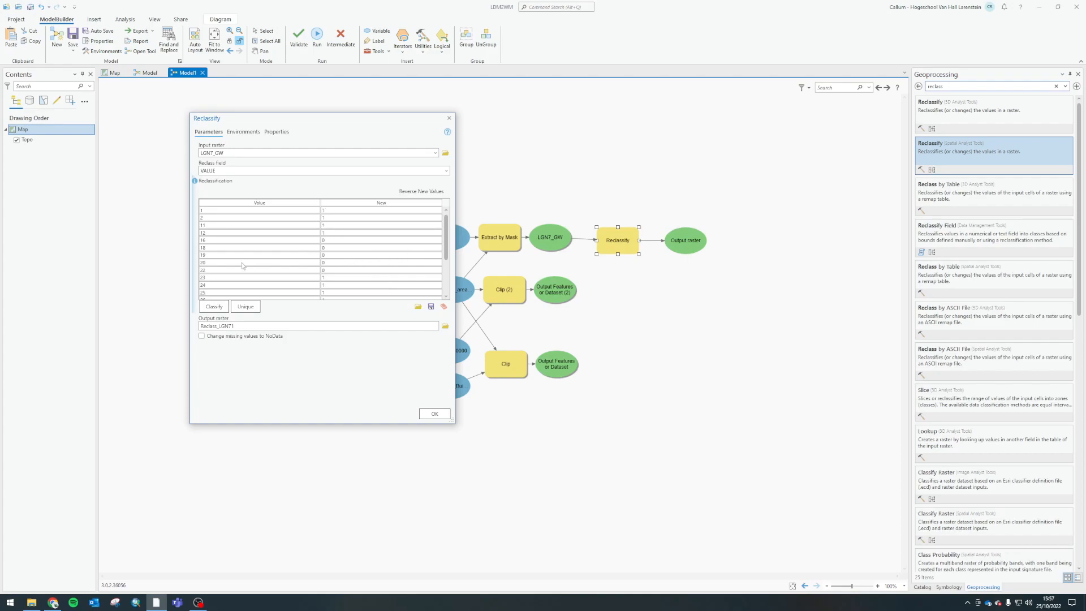
{"action": "scroll", "coordinate": [450, 238], "scroll_direction": "down", "scroll_amount": 7}
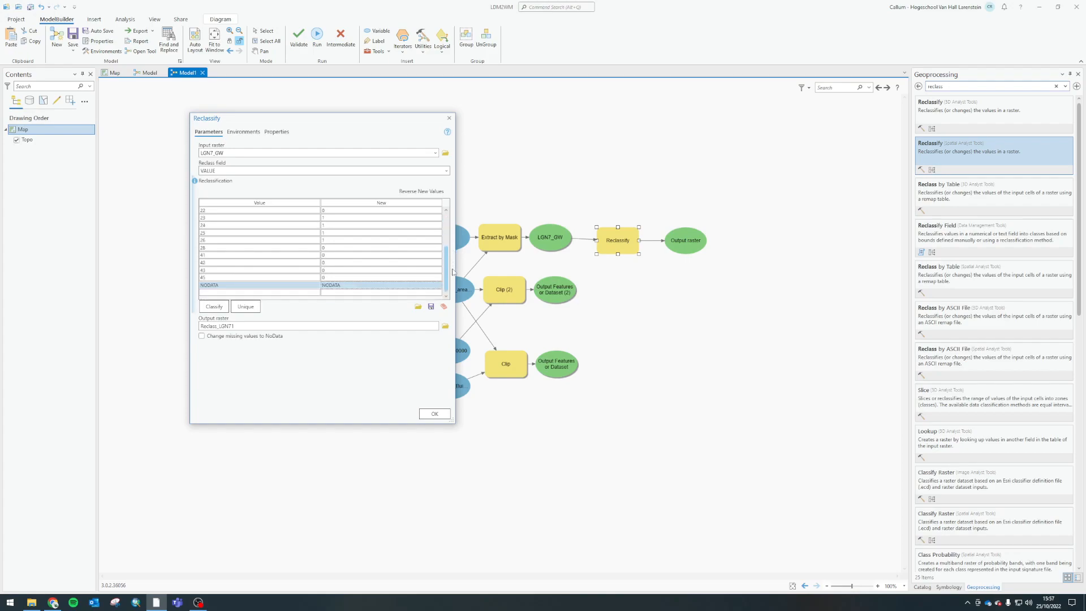
{"action": "left_click", "coordinate": [435, 414]}
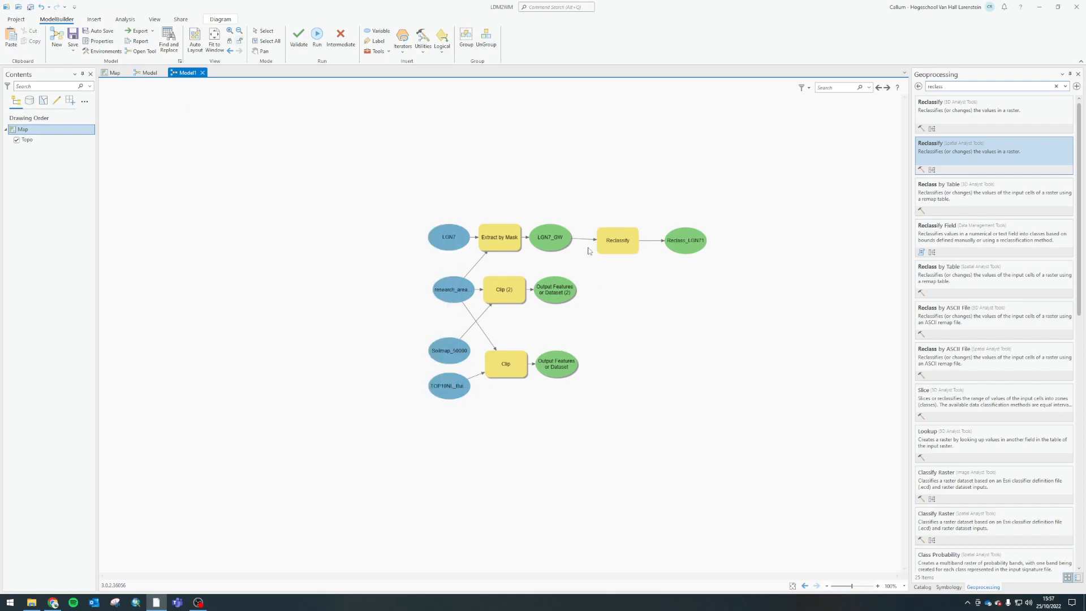
Run only the Reclassify tool from the model, add its output raster to the display and widen the layer list.
{"action": "right_click", "coordinate": [609, 241]}
{"action": "left_click", "coordinate": [628, 256]}
{"action": "right_click", "coordinate": [689, 237]}
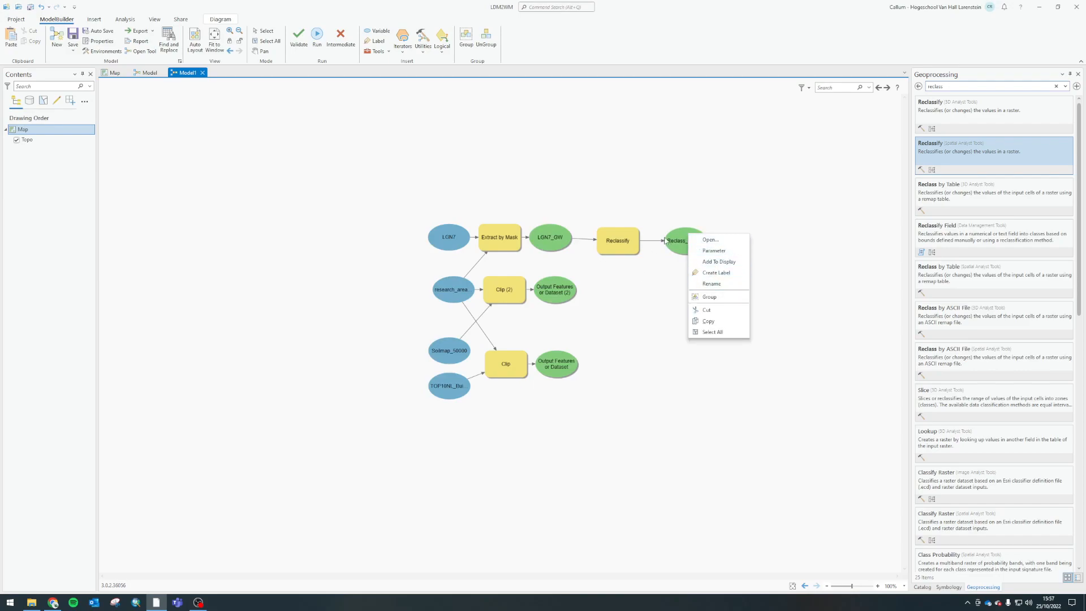
{"action": "left_click", "coordinate": [717, 261]}
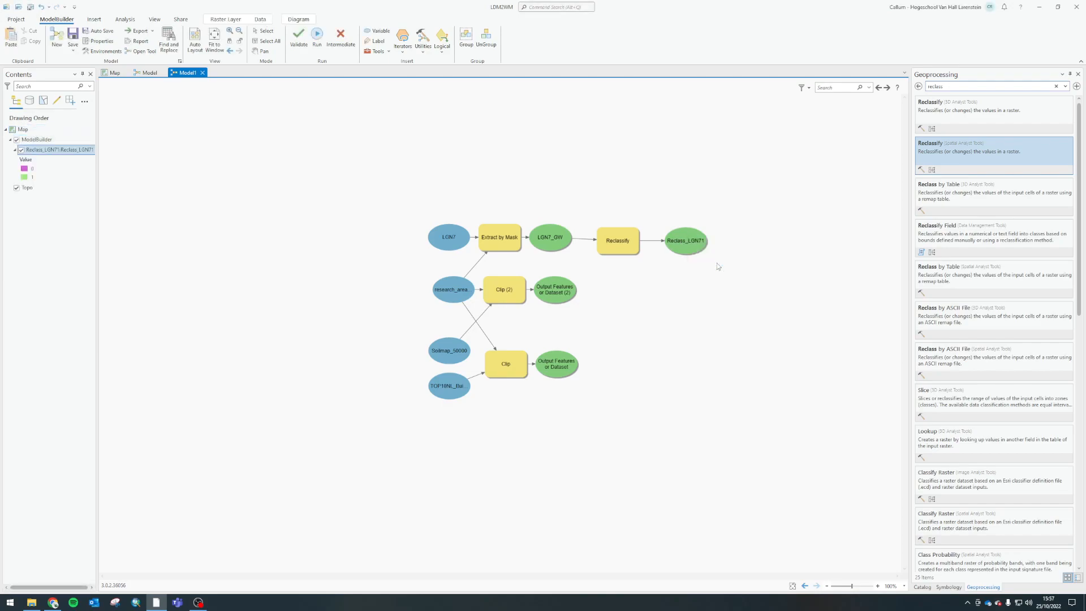
{"action": "left_click", "coordinate": [10, 139]}
{"action": "left_click", "coordinate": [10, 140]}
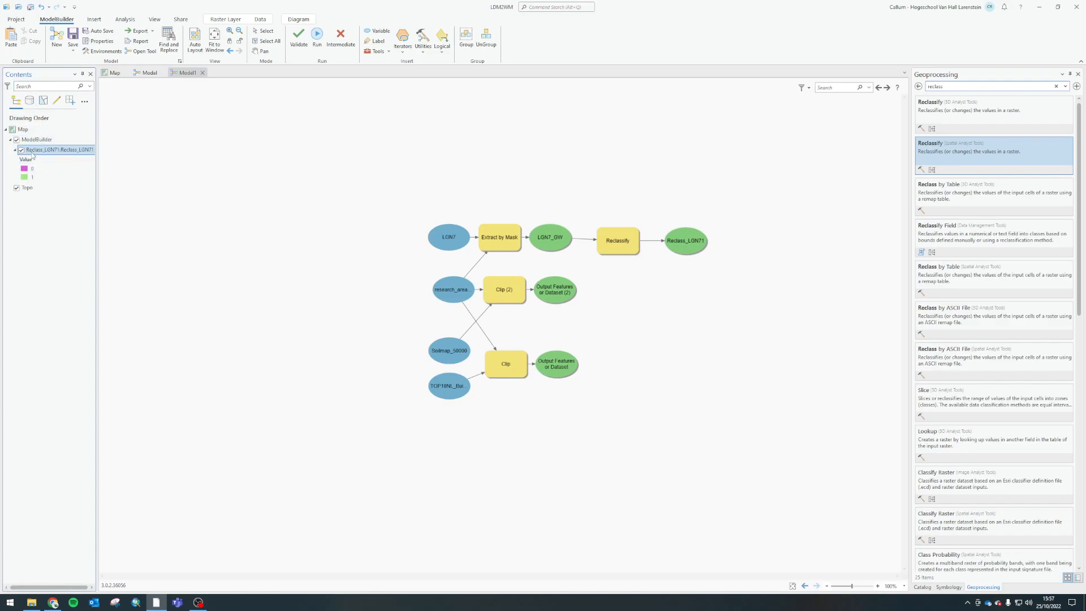
{"action": "left_click_drag", "start_coordinate": [97, 170], "coordinate": [121, 170]}
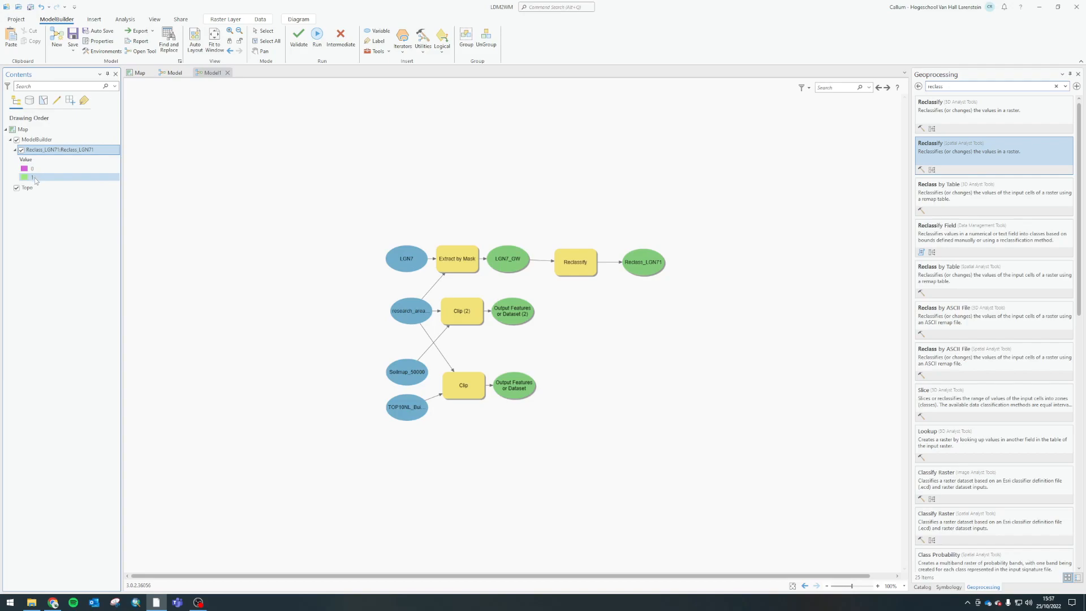
Examine the reclassified raster on the map, zoom to its layer extent and toggle it to compare with the Topo base map.
{"action": "left_click", "coordinate": [140, 72]}
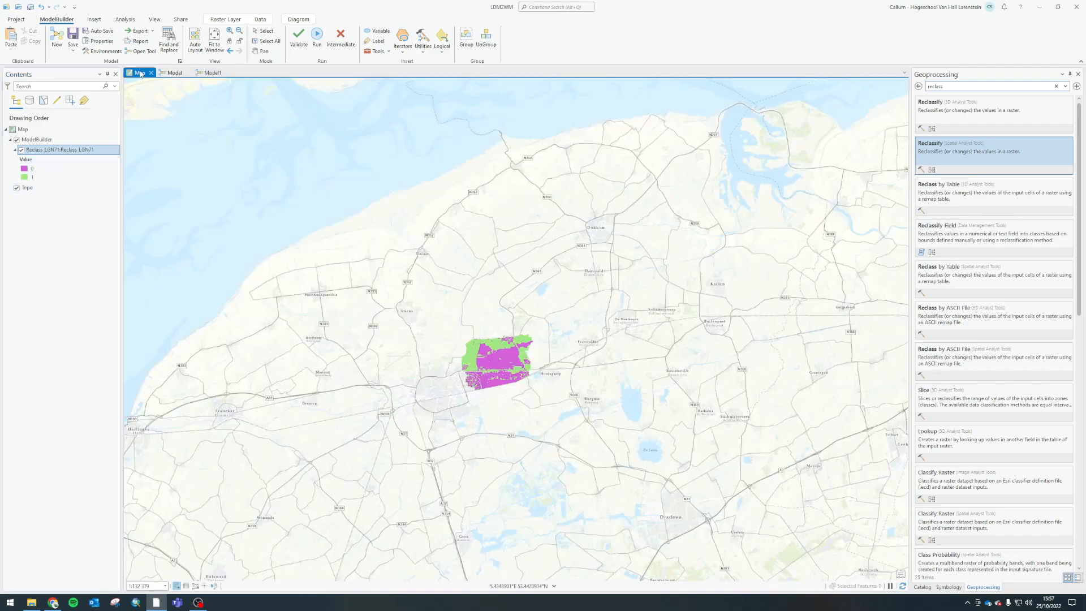
{"action": "scroll", "coordinate": [493, 368], "scroll_direction": "up", "scroll_amount": 3}
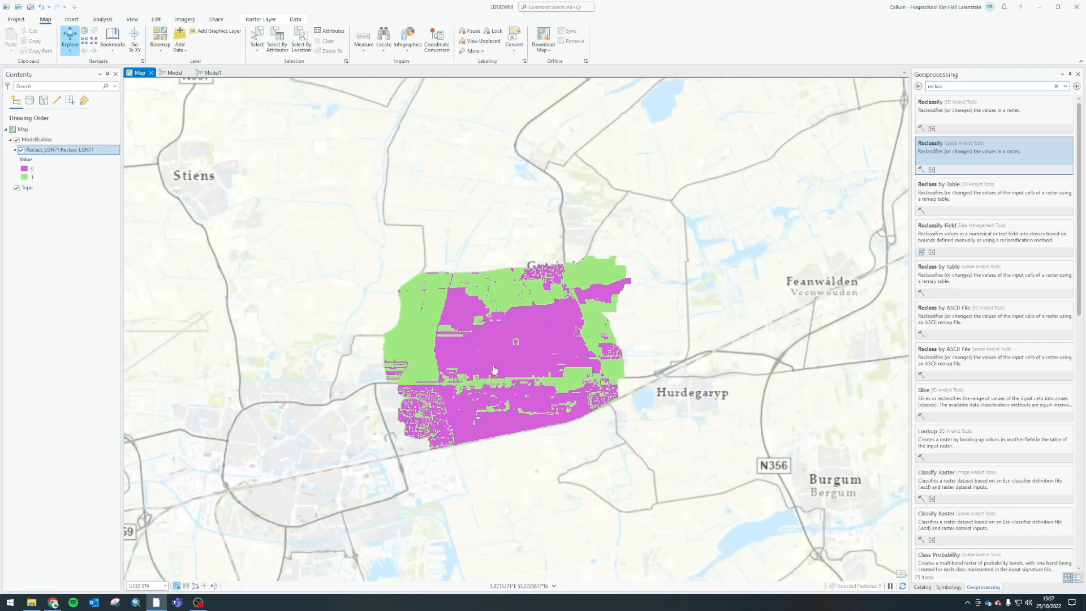
{"action": "scroll", "coordinate": [494, 367], "scroll_direction": "up", "scroll_amount": 2}
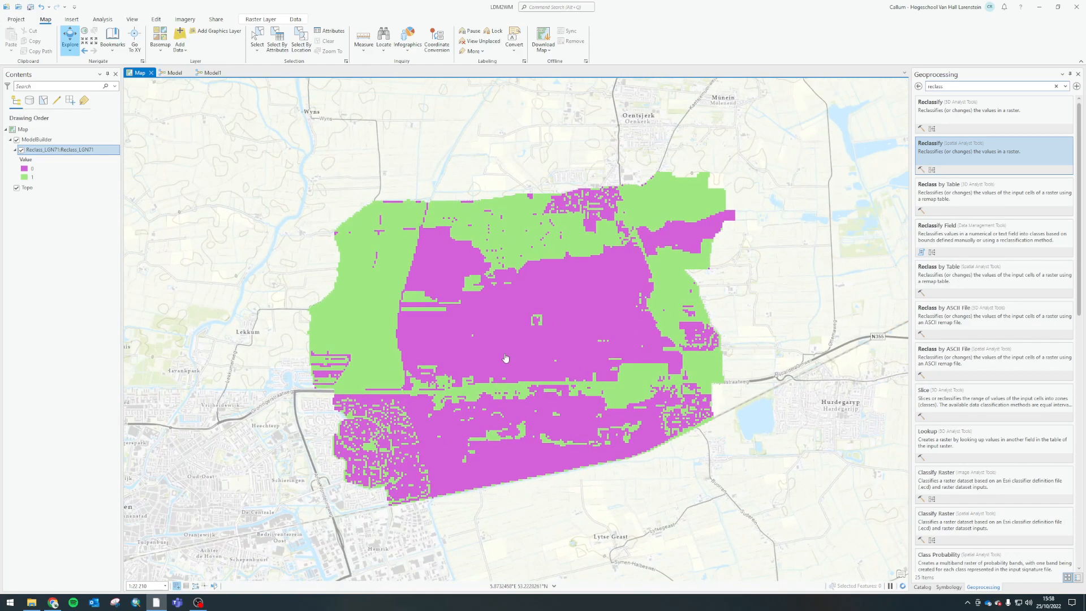
{"action": "scroll", "coordinate": [505, 359], "scroll_direction": "down", "scroll_amount": 6}
{"action": "left_click_drag", "start_coordinate": [531, 368], "coordinate": [515, 272]}
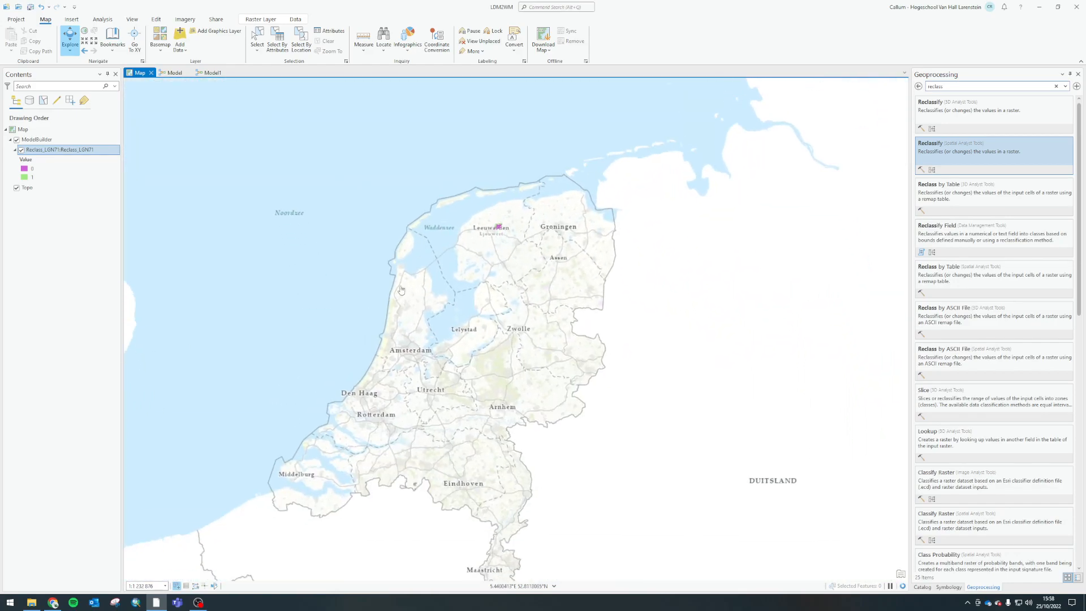
{"action": "right_click", "coordinate": [55, 151]}
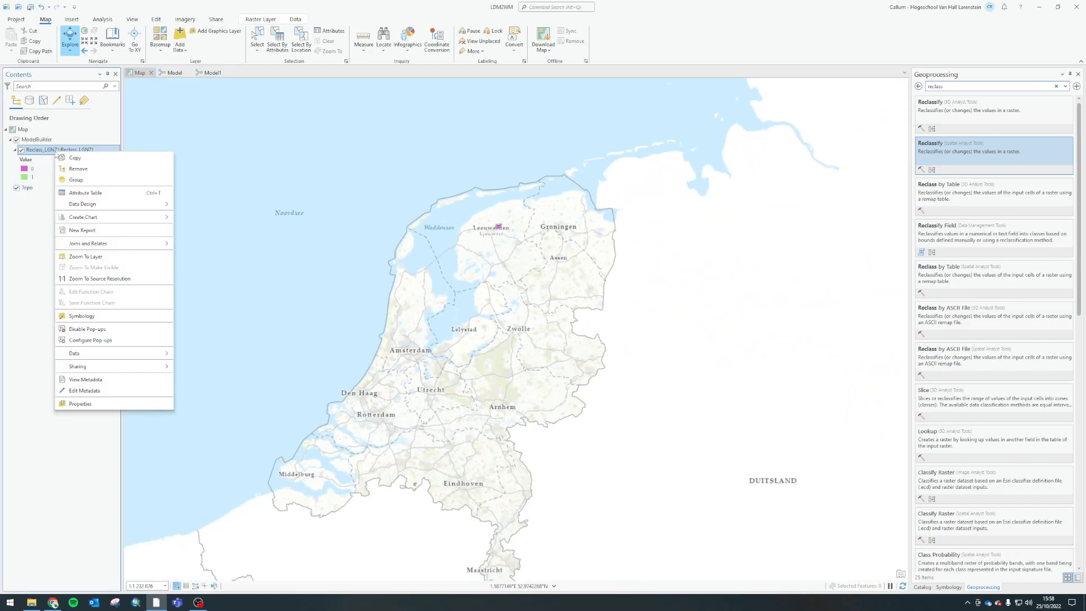
{"action": "left_click", "coordinate": [91, 257]}
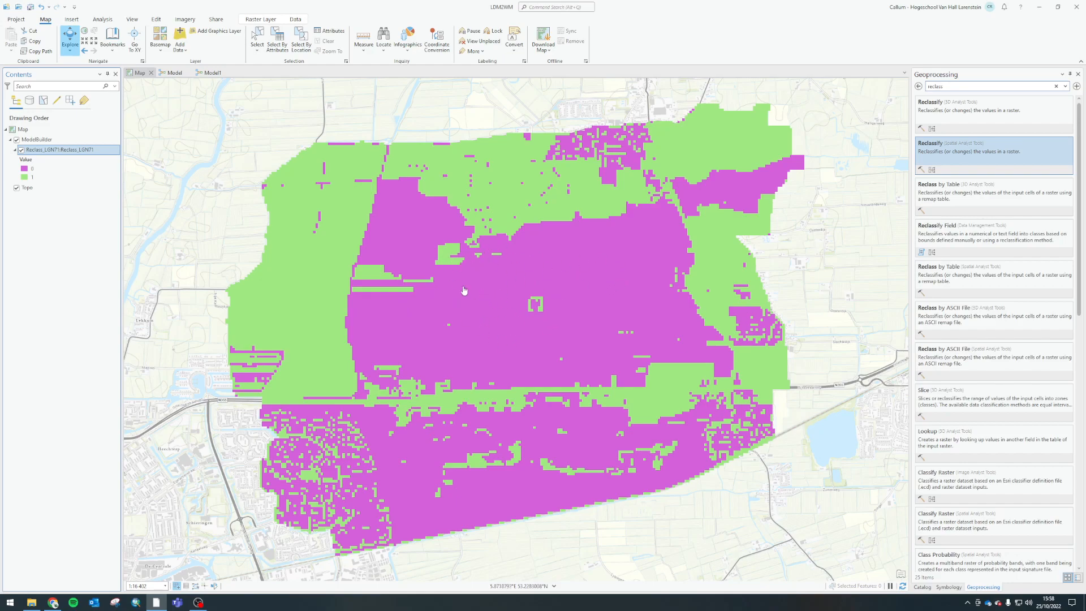
{"action": "left_click", "coordinate": [21, 149]}
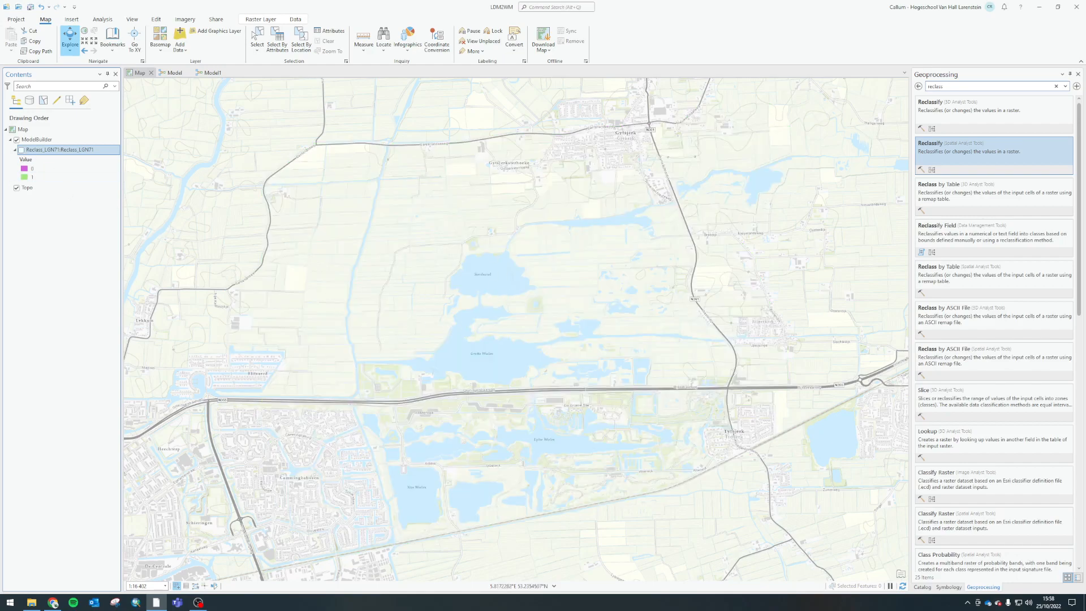
{"action": "left_click", "coordinate": [22, 149]}
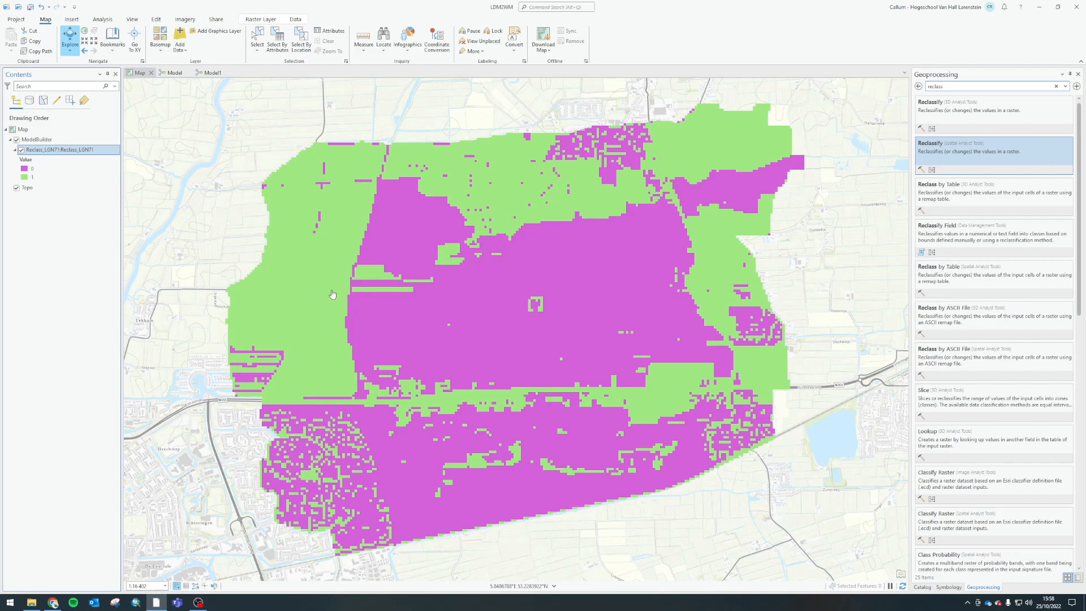
Search the geoprocessing tools for select and add the Analysis Select tool to Model1 beside the Clip (2) output.
{"action": "left_click", "coordinate": [209, 73]}
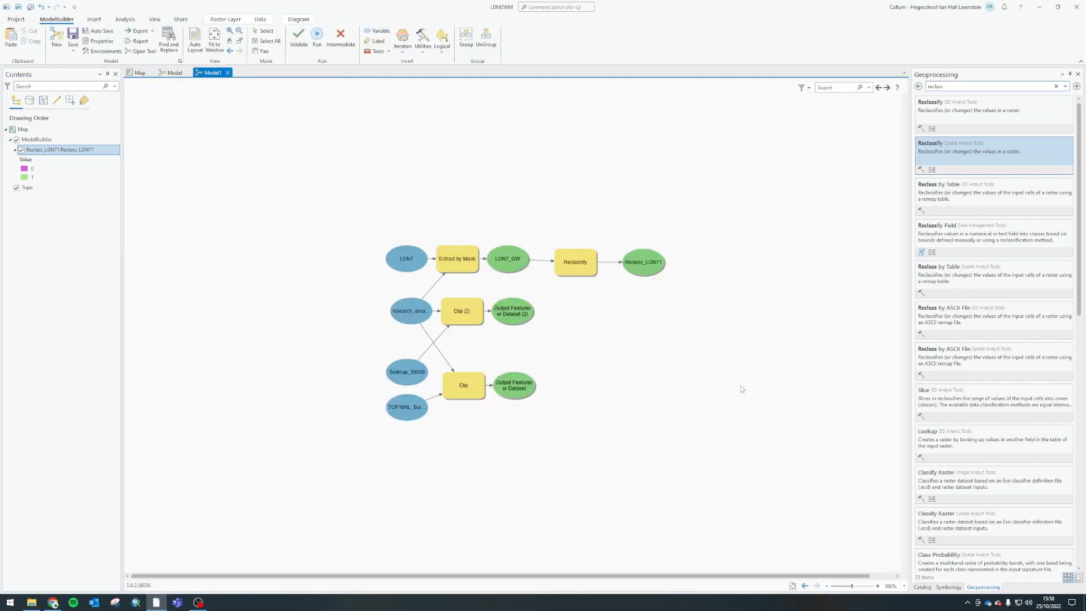
{"action": "left_click_drag", "start_coordinate": [953, 87], "coordinate": [836, 102]}
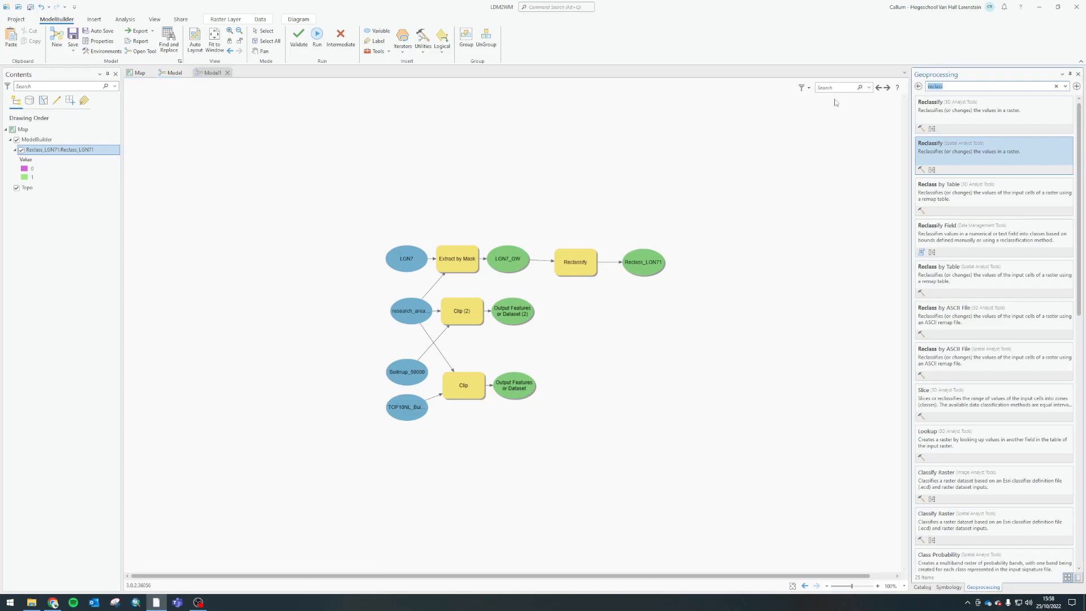
{"action": "type", "text": "select"}
{"action": "left_click", "coordinate": [934, 87]}
{"action": "key", "text": "BackSpace"}
{"action": "left_click", "coordinate": [854, 172]}
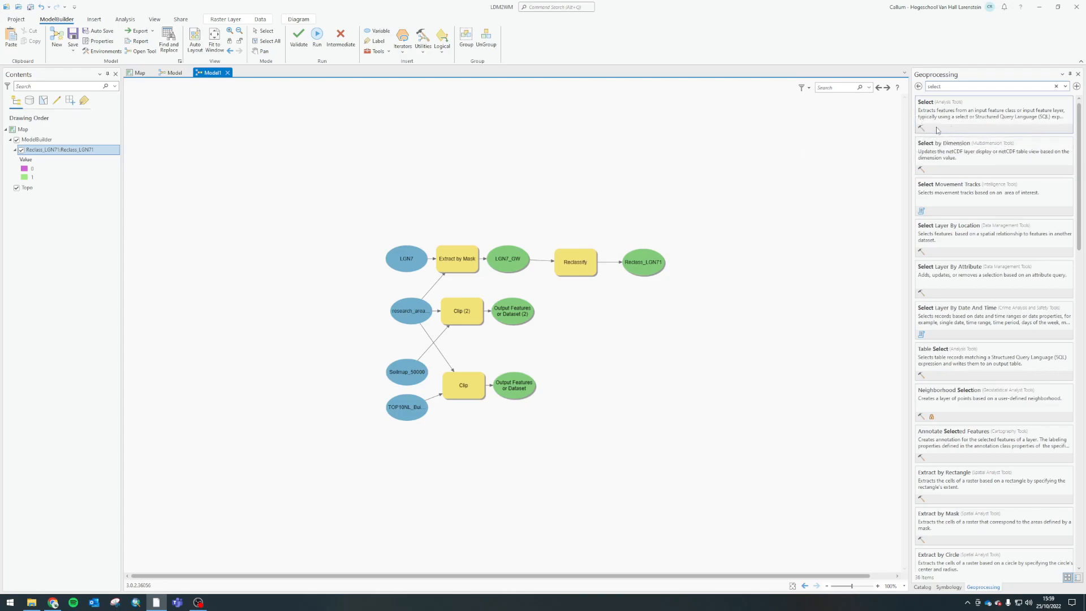
{"action": "mouse_move", "coordinate": [944, 115]}
{"action": "left_mouse_down"}
{"action": "mouse_move", "coordinate": [620, 357]}
{"action": "mouse_move", "coordinate": [578, 331]}
{"action": "mouse_move", "coordinate": [563, 362]}
{"action": "mouse_move", "coordinate": [568, 310]}
{"action": "mouse_move", "coordinate": [690, 351]}
{"action": "left_mouse_up"}
{"action": "left_click_drag", "start_coordinate": [596, 322], "coordinate": [583, 313]}
{"action": "left_click", "coordinate": [586, 341]}
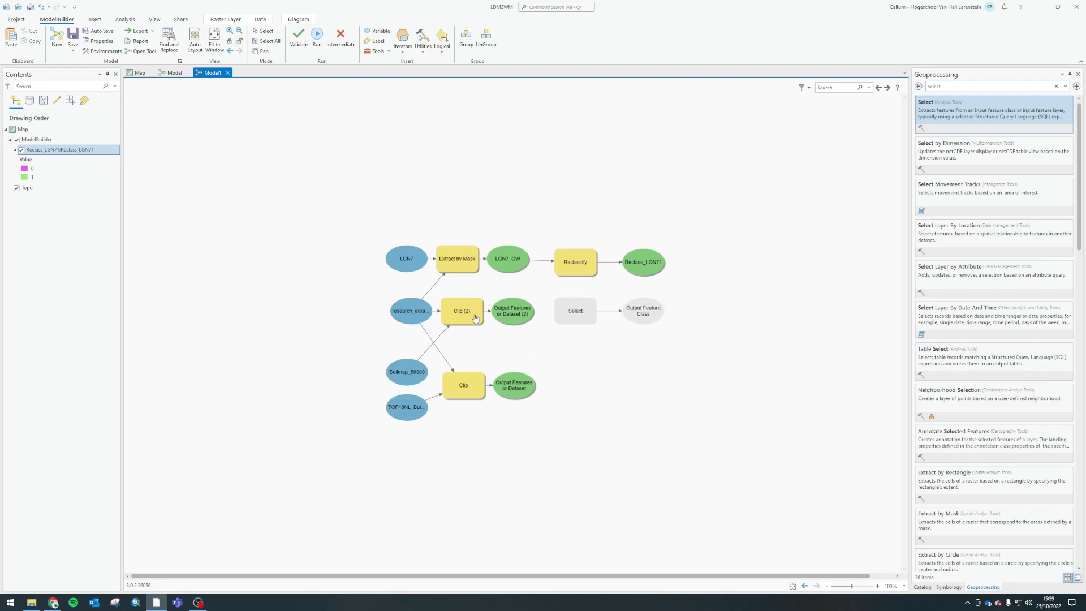
Connect the Clip (2) output to the Select tool as its input features.
{"action": "left_click", "coordinate": [509, 311]}
{"action": "left_click", "coordinate": [520, 381]}
{"action": "left_click_drag", "start_coordinate": [504, 212], "coordinate": [567, 316]}
{"action": "left_click", "coordinate": [616, 357]}
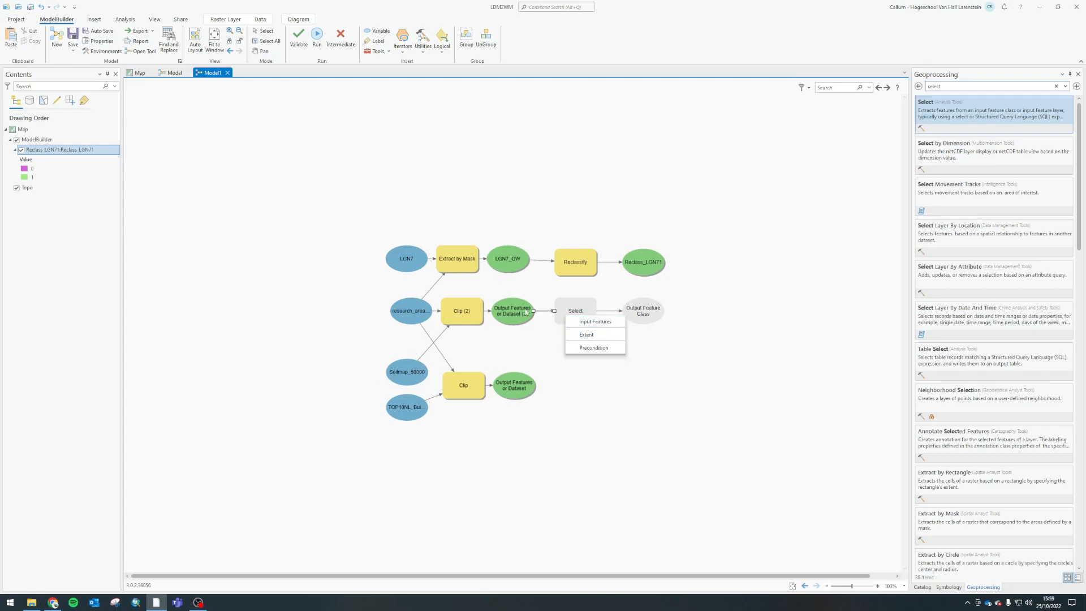
{"action": "left_click", "coordinate": [595, 321]}
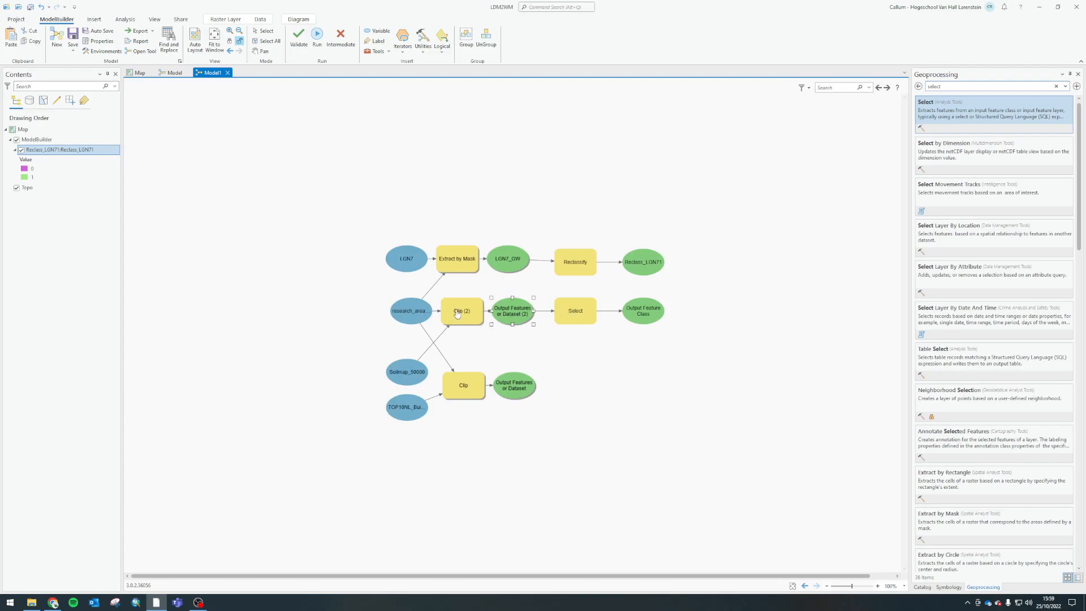
{"action": "double_click", "coordinate": [581, 313]}
{"action": "left_click_drag", "start_coordinate": [678, 303], "coordinate": [769, 184]}
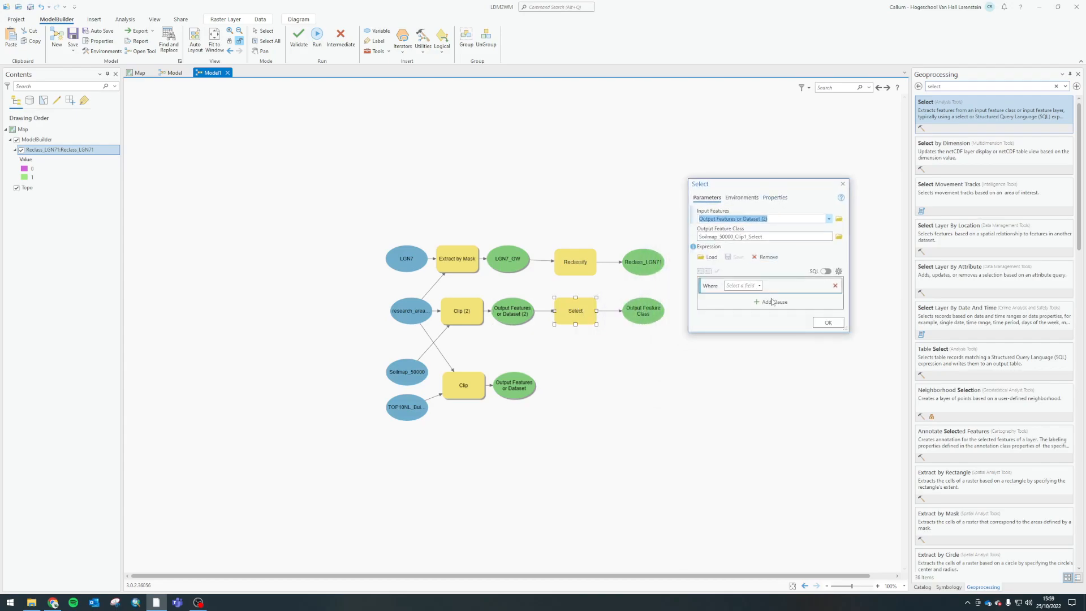
{"action": "left_click", "coordinate": [760, 286]}
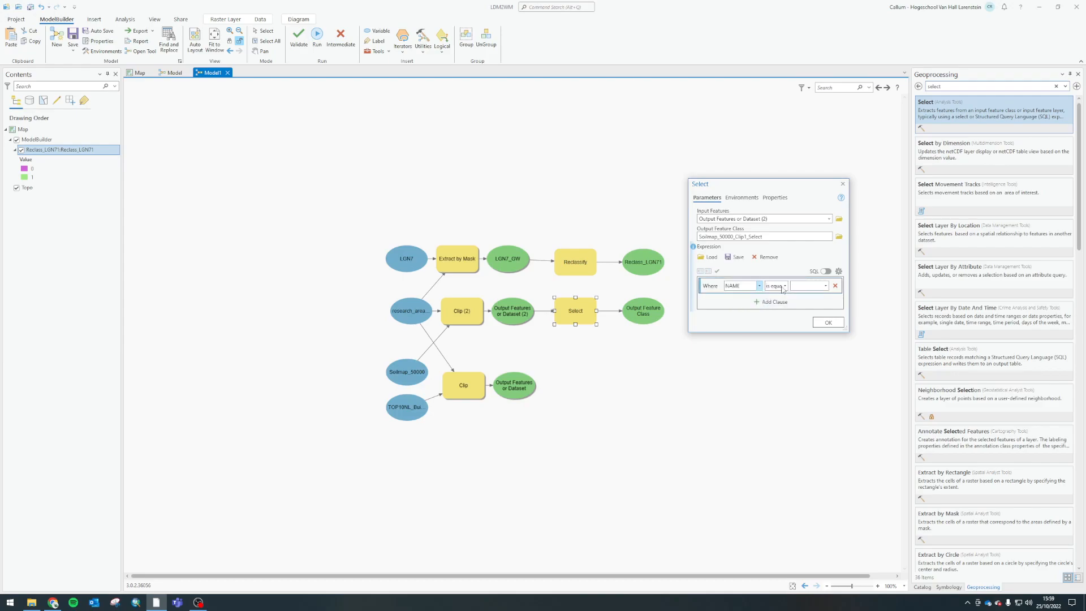
{"action": "left_click", "coordinate": [784, 286]}
{"action": "left_click", "coordinate": [786, 295]}
{"action": "left_click", "coordinate": [826, 286]}
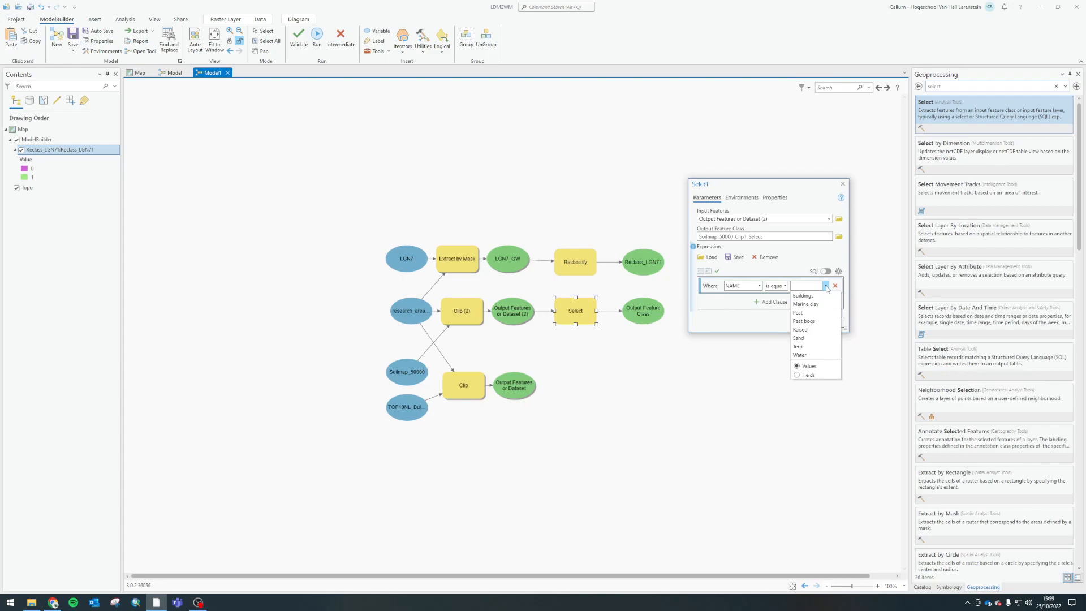
{"action": "left_click", "coordinate": [800, 338]}
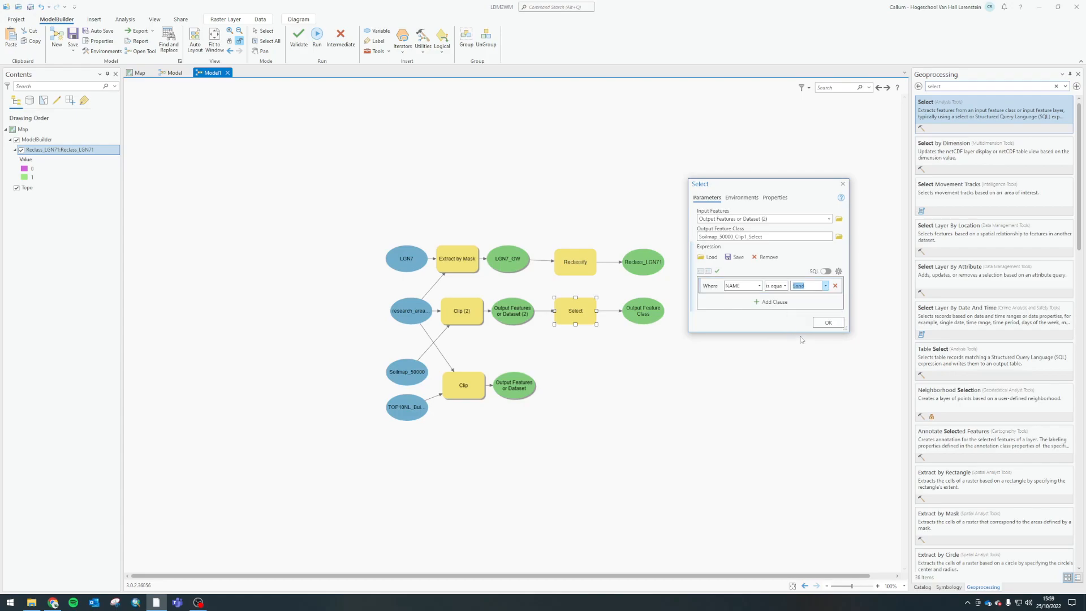
{"action": "double_click", "coordinate": [782, 184]}
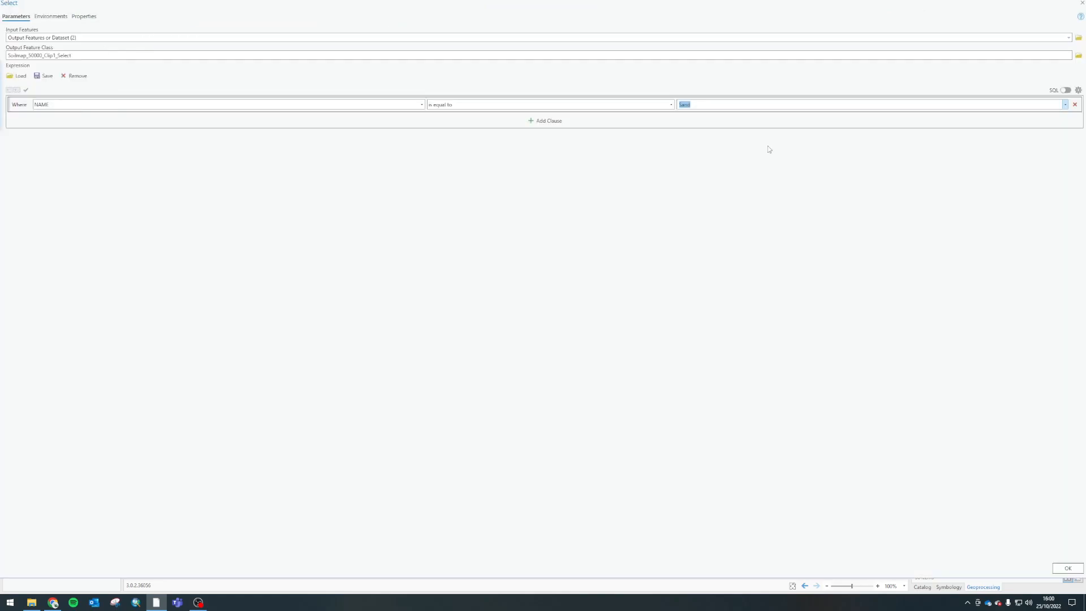
{"action": "double_click", "coordinate": [729, 4]}
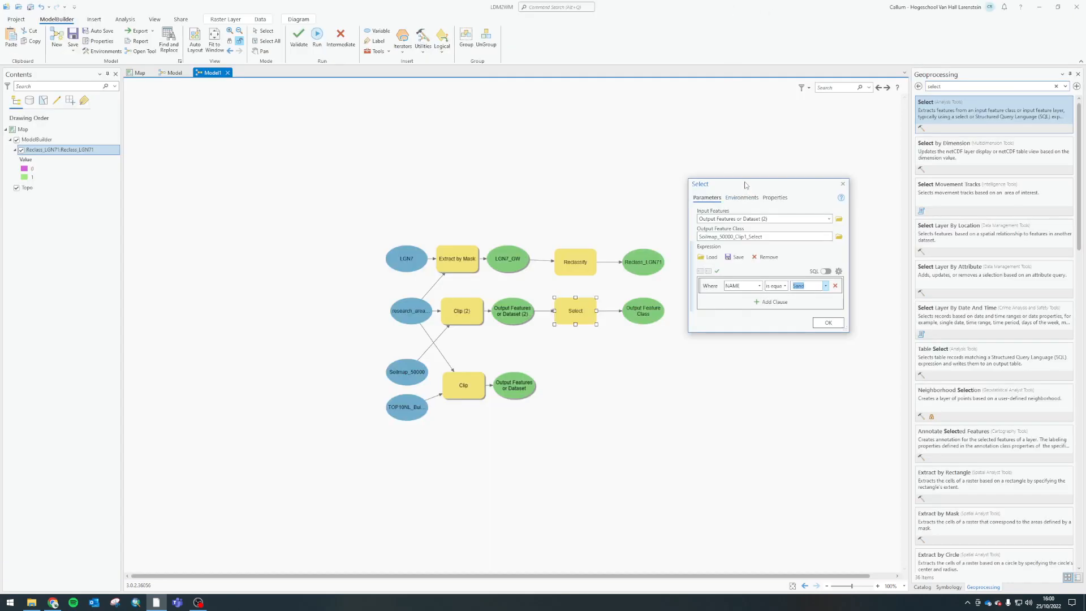
{"action": "left_click_drag", "start_coordinate": [747, 185], "coordinate": [723, 121]}
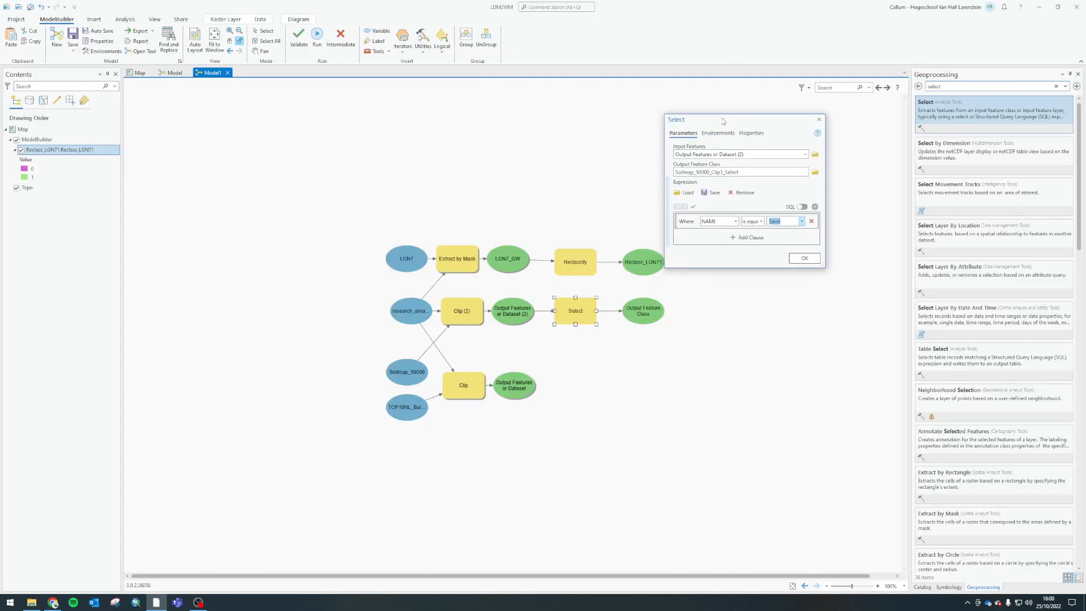
{"action": "left_click", "coordinate": [750, 240]}
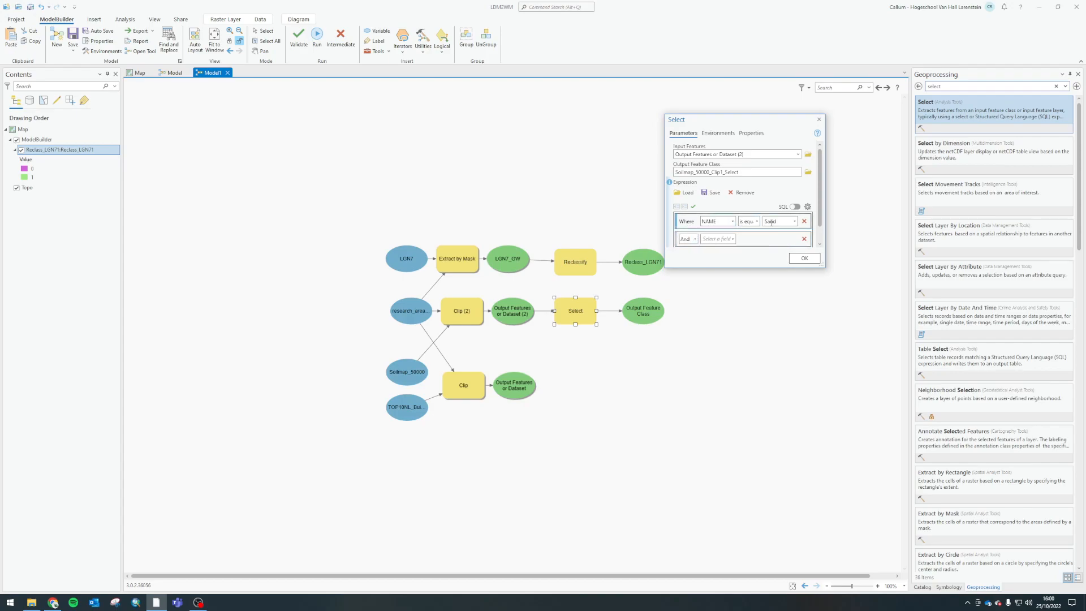
{"action": "left_click", "coordinate": [734, 239]}
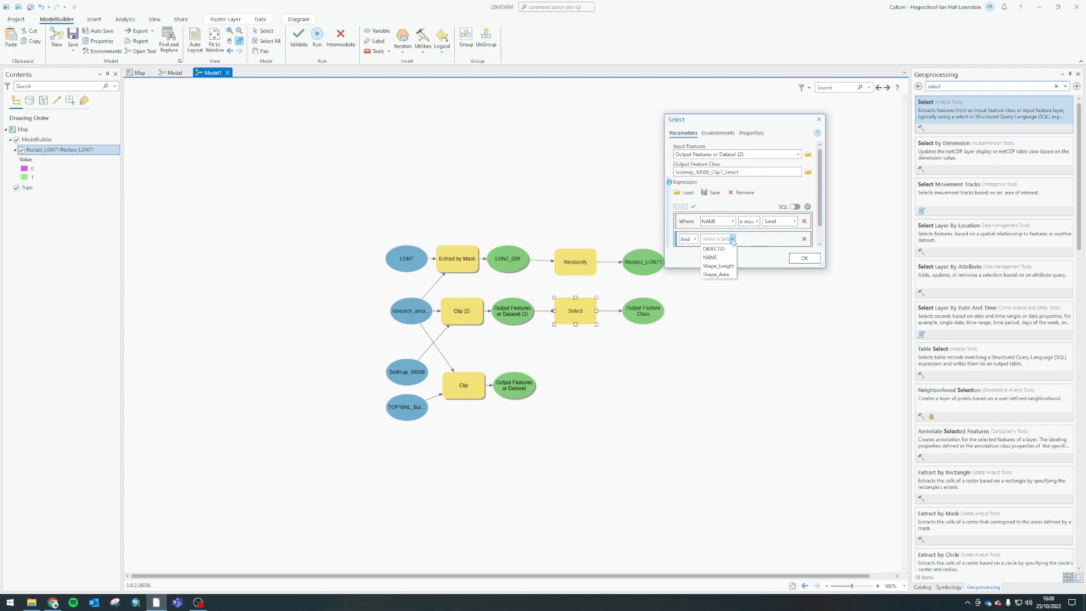
{"action": "left_click", "coordinate": [721, 257]}
{"action": "left_click", "coordinate": [757, 240]}
{"action": "left_click", "coordinate": [757, 239]}
{"action": "left_click", "coordinate": [795, 238]}
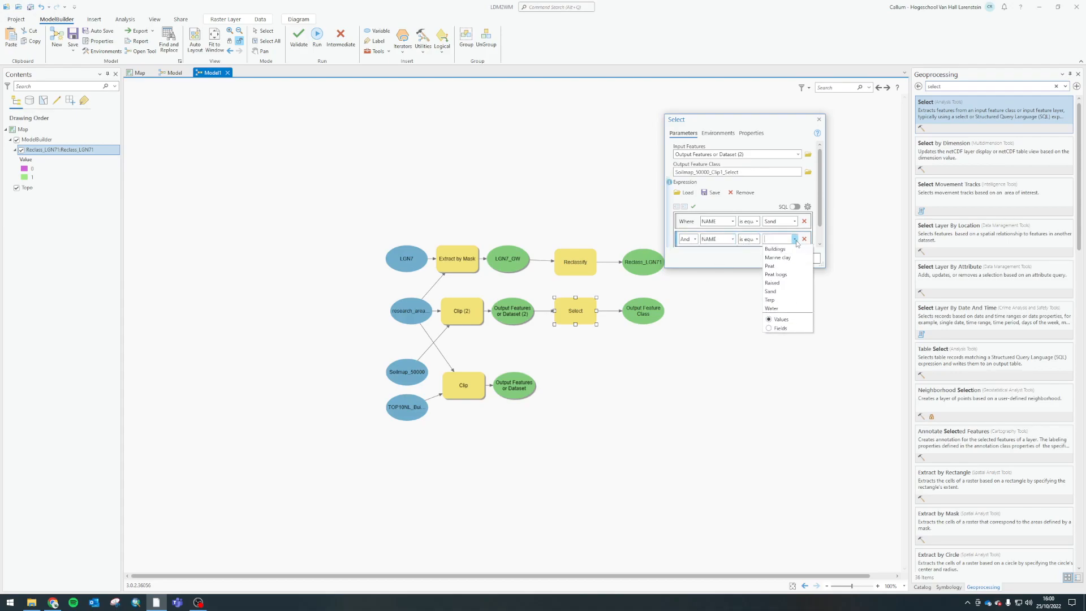
{"action": "left_click", "coordinate": [772, 266]}
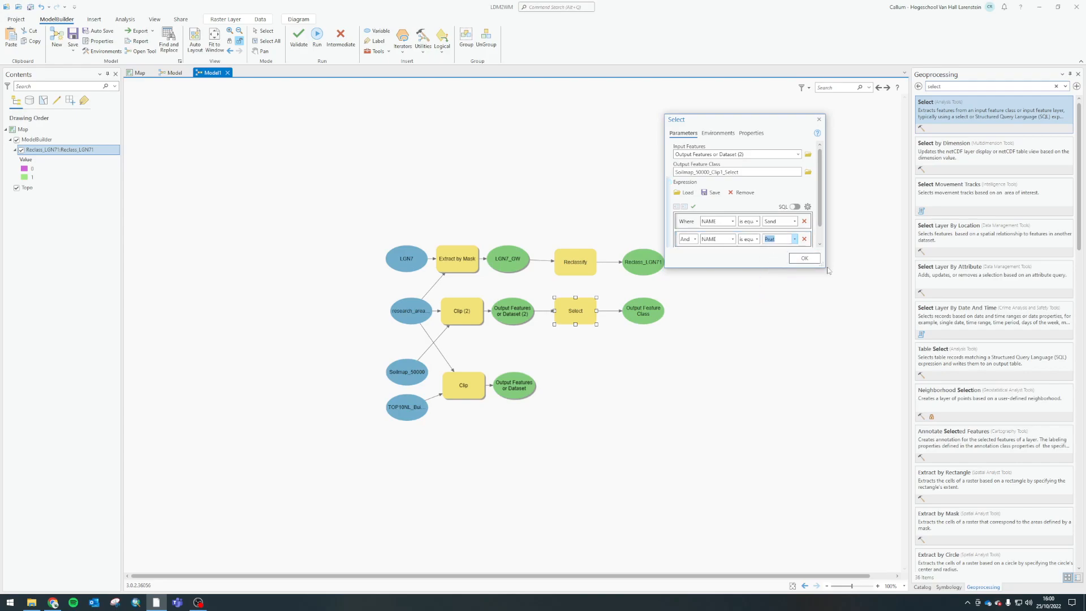
{"action": "left_click_drag", "start_coordinate": [822, 267], "coordinate": [843, 312]}
{"action": "left_click_drag", "start_coordinate": [759, 123], "coordinate": [778, 124]}
{"action": "left_click", "coordinate": [737, 283]}
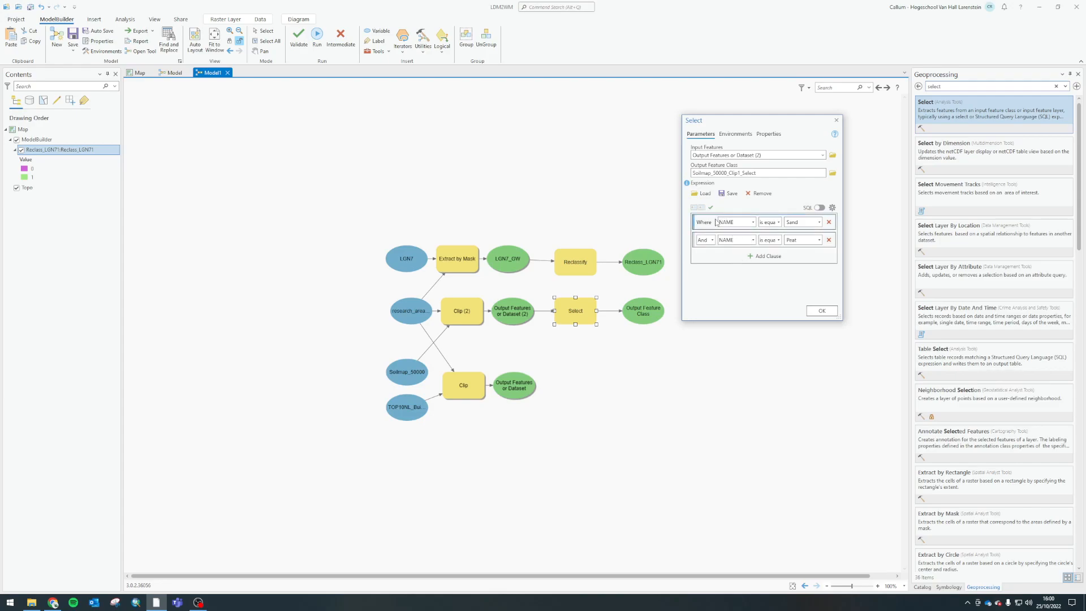
{"action": "double_click", "coordinate": [800, 221]}
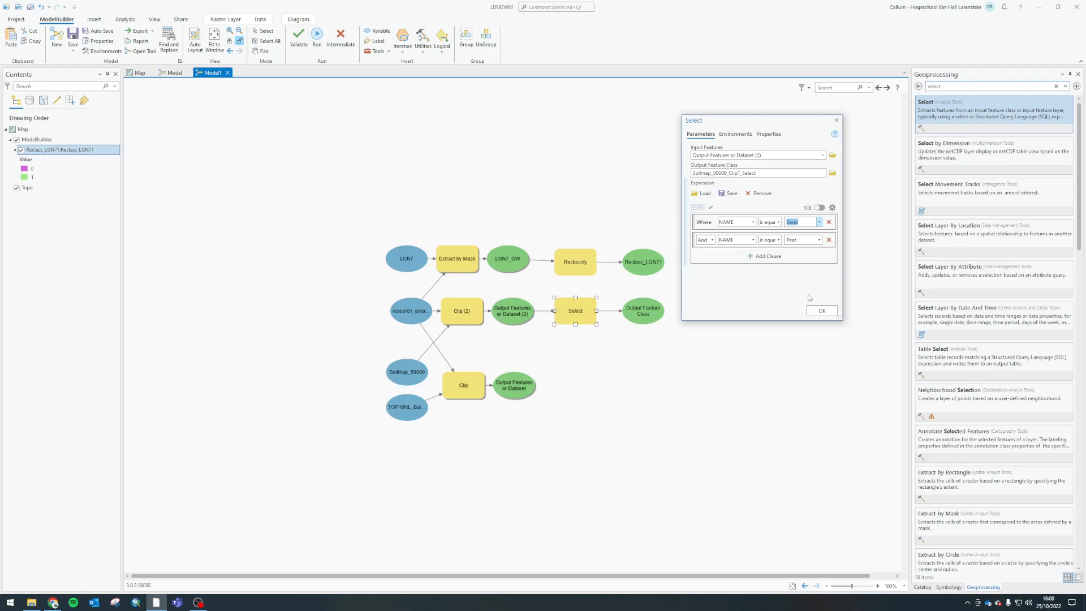
{"action": "left_click", "coordinate": [838, 120]}
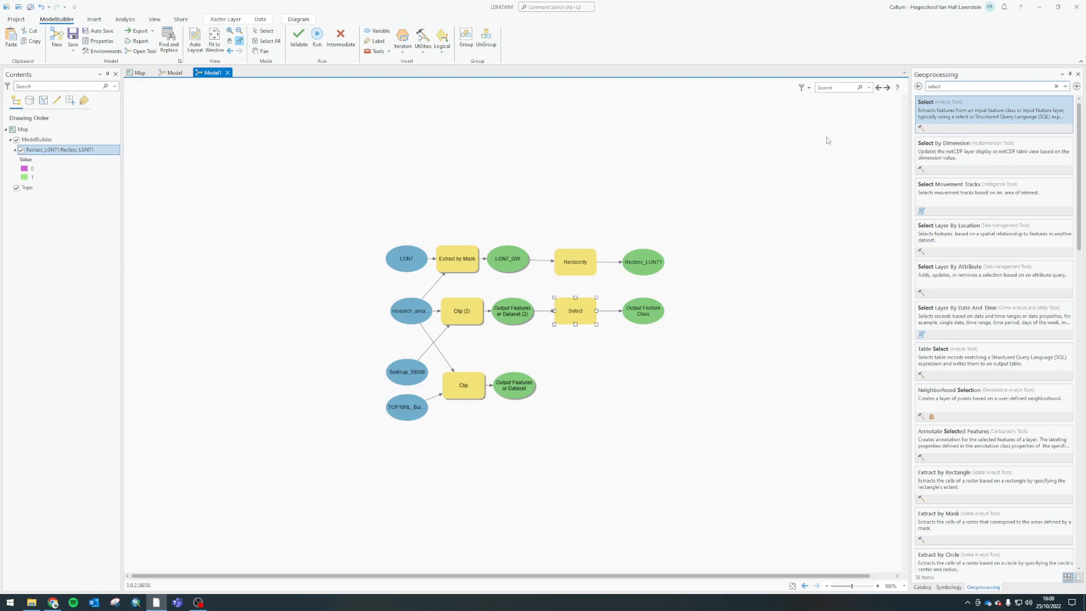
Display the Soilmap_50000 input on the map, symbolized by unique values of the NAME field with all values added.
{"action": "right_click", "coordinate": [401, 371]}
{"action": "left_click", "coordinate": [432, 399]}
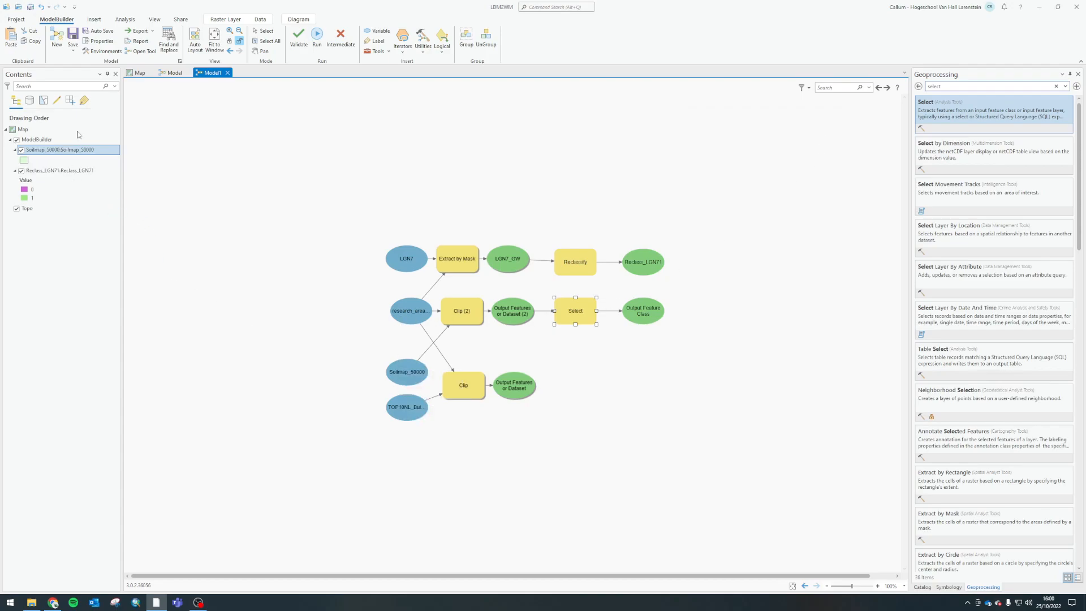
{"action": "right_click", "coordinate": [49, 150]}
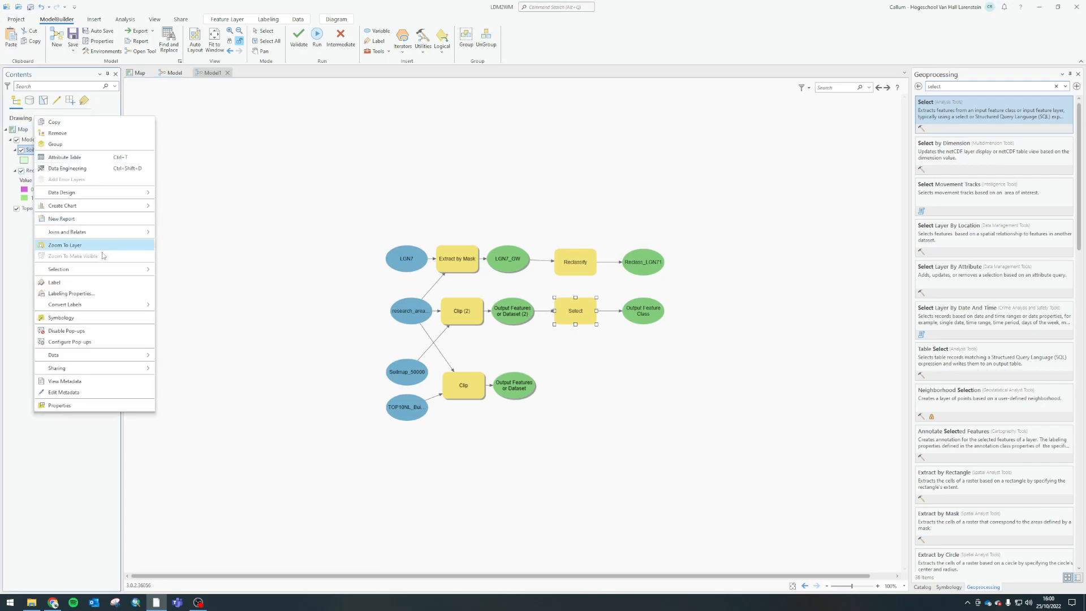
{"action": "left_click", "coordinate": [69, 319]}
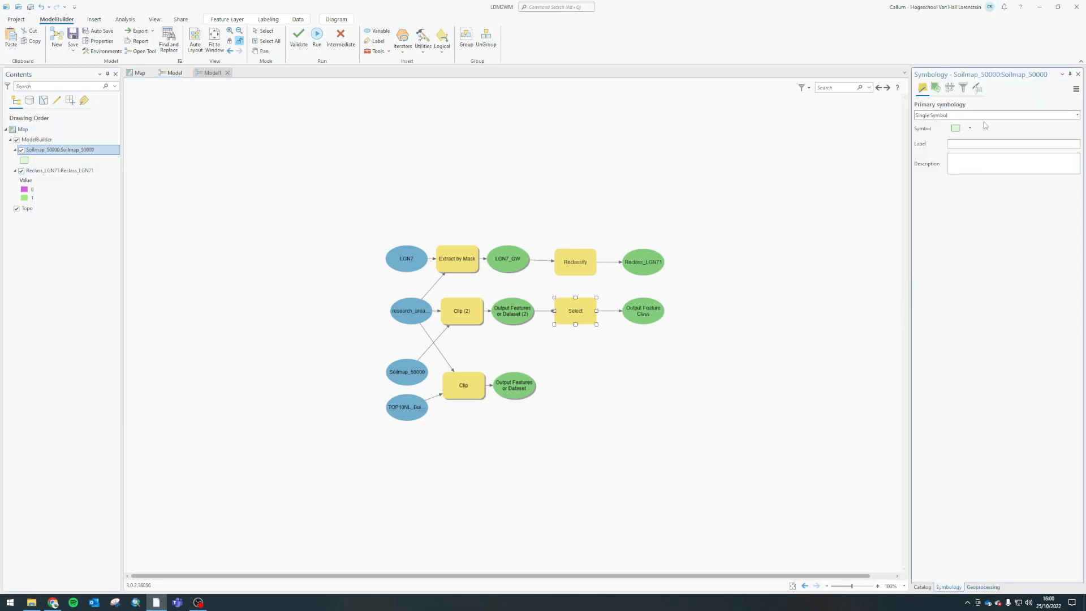
{"action": "left_click", "coordinate": [982, 116]}
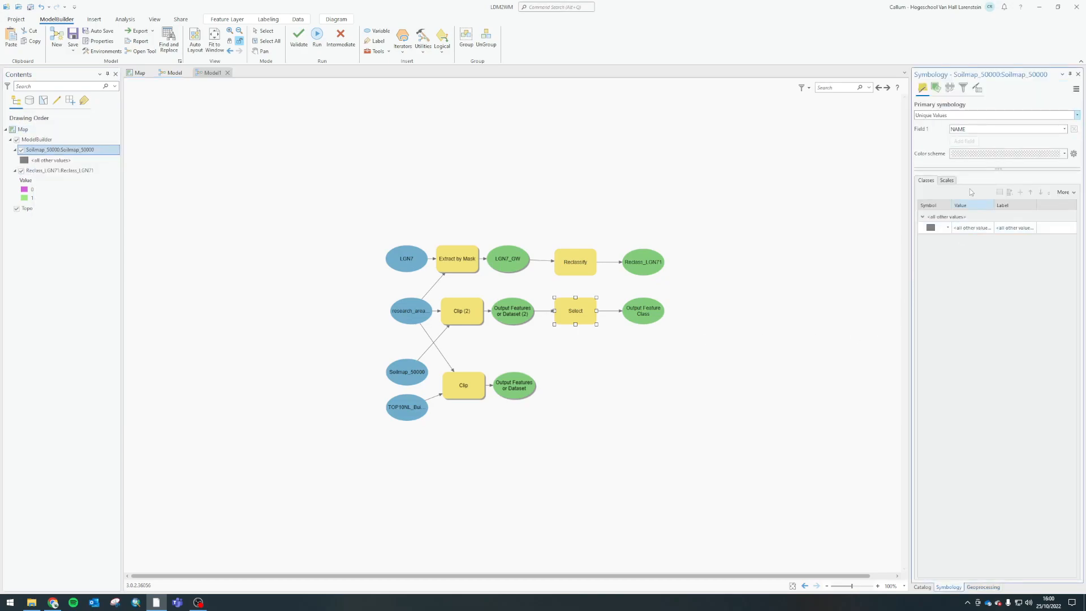
{"action": "left_click", "coordinate": [1058, 192]}
{"action": "left_click", "coordinate": [1018, 204]}
{"action": "left_click", "coordinate": [1012, 195]}
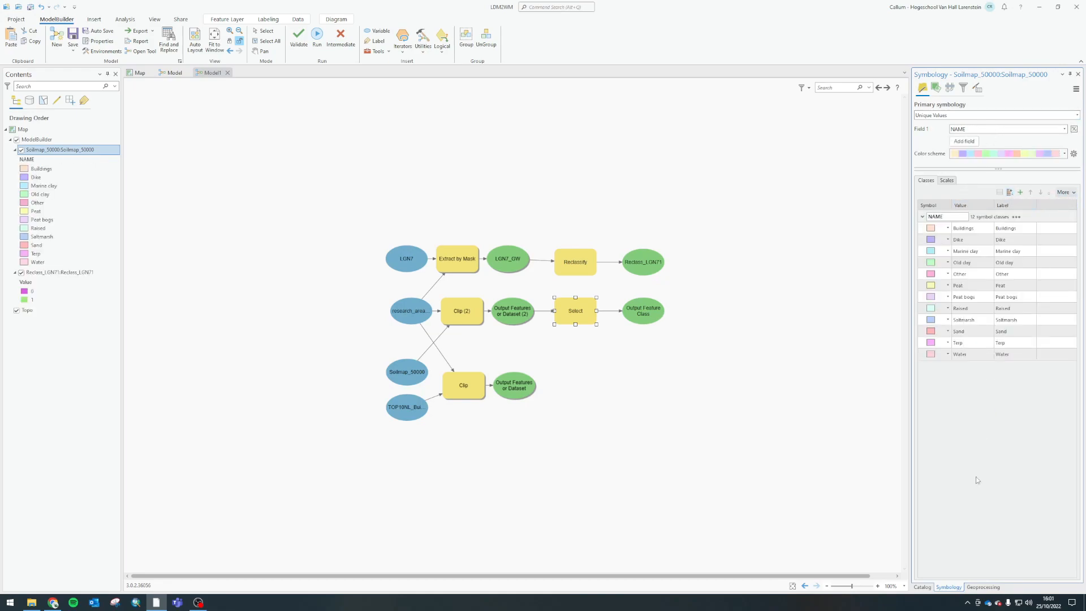
{"action": "left_click", "coordinate": [142, 74]}
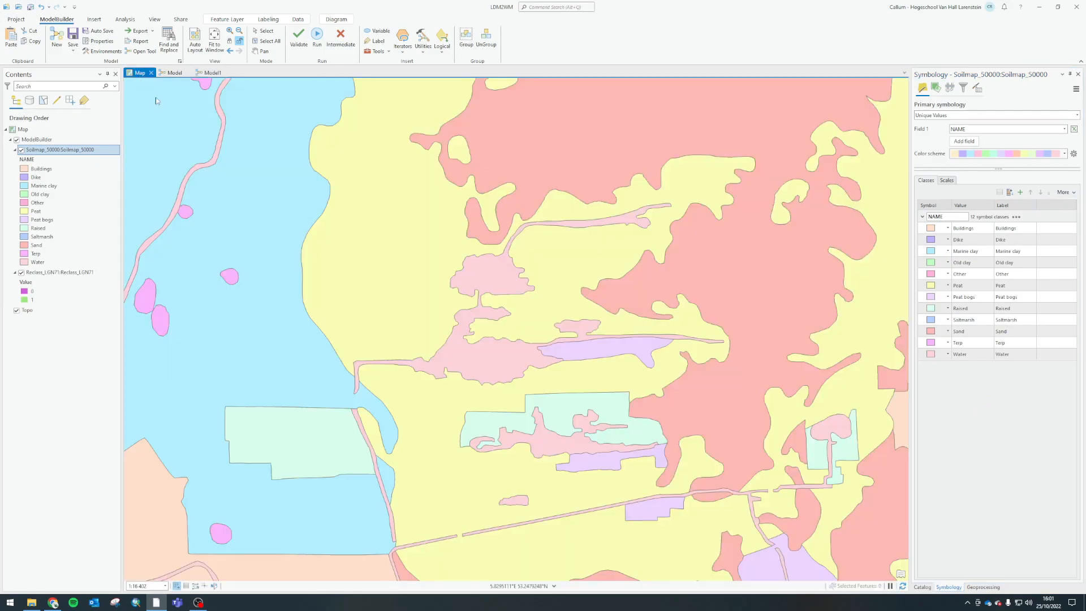
{"action": "scroll", "coordinate": [414, 367], "scroll_direction": "up", "scroll_amount": 2}
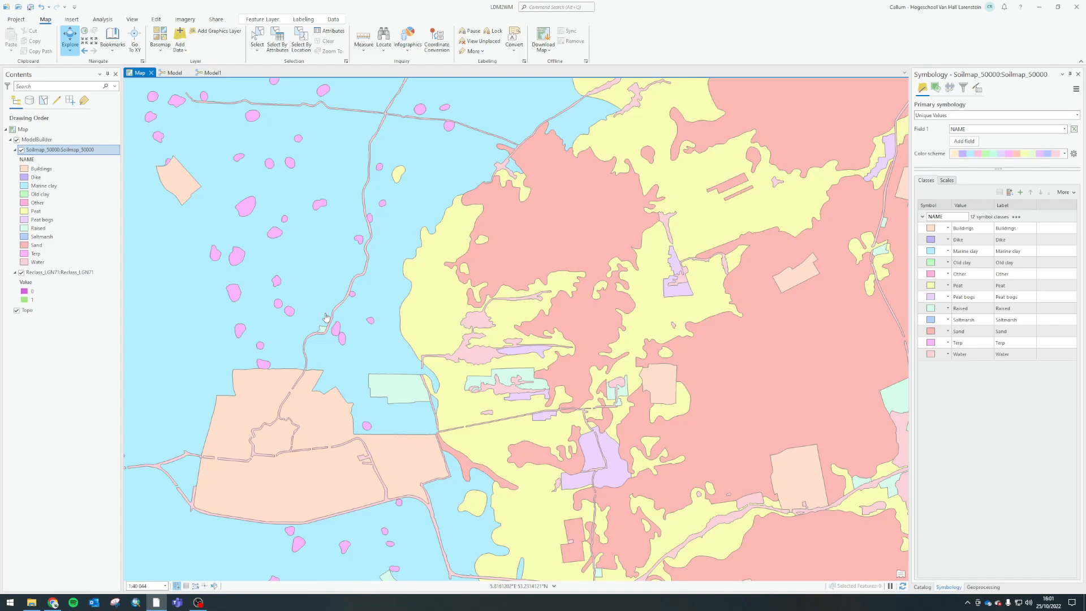
In the Select tool of Model1, set the first expression clause to NAME is equal to Sand.
{"action": "left_click", "coordinate": [199, 73]}
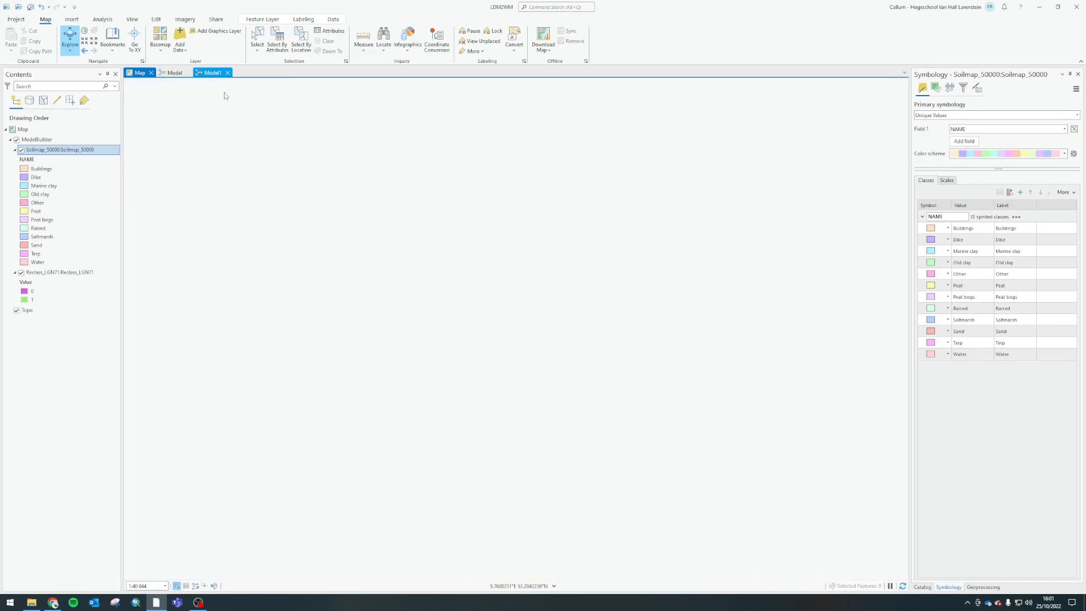
{"action": "double_click", "coordinate": [581, 324]}
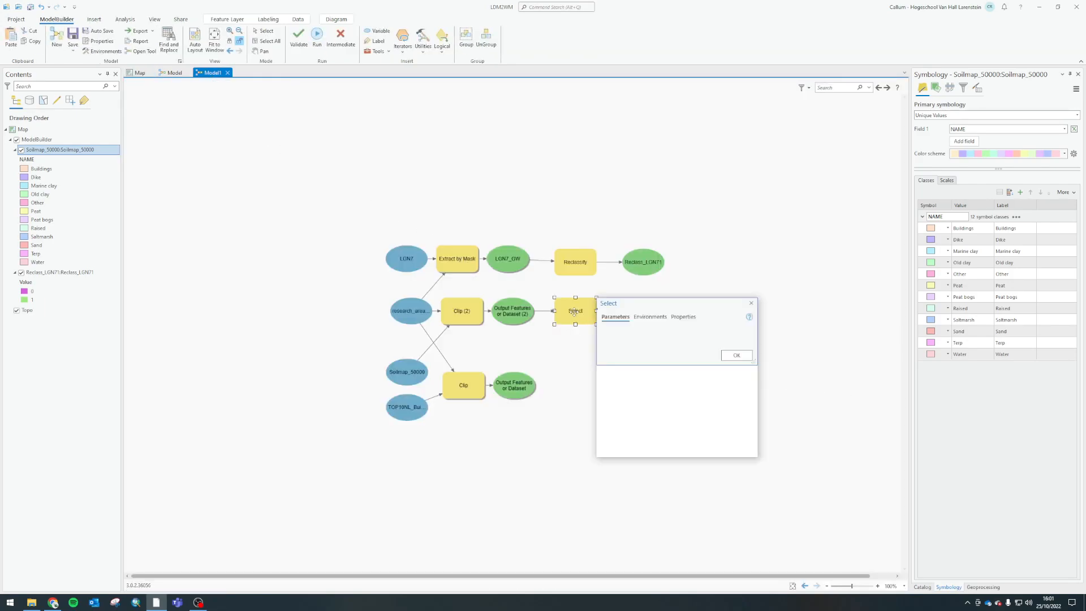
{"action": "left_click_drag", "start_coordinate": [685, 303], "coordinate": [768, 186]}
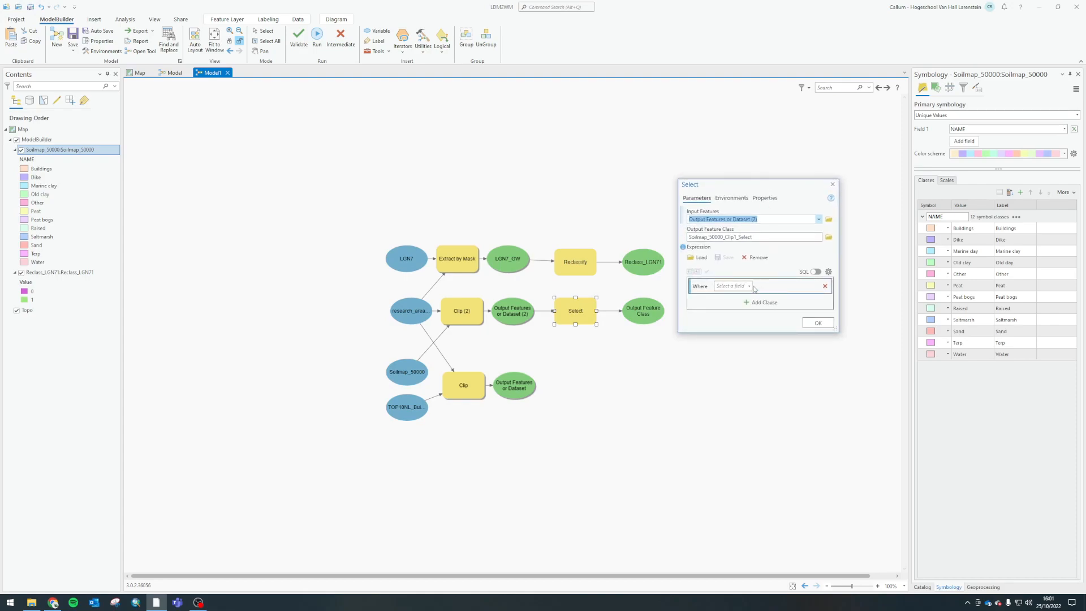
{"action": "left_click", "coordinate": [733, 285]}
{"action": "left_click", "coordinate": [730, 294]}
{"action": "left_click", "coordinate": [775, 287]}
{"action": "left_click", "coordinate": [772, 294]}
{"action": "left_click", "coordinate": [815, 285]}
{"action": "left_click", "coordinate": [791, 337]}
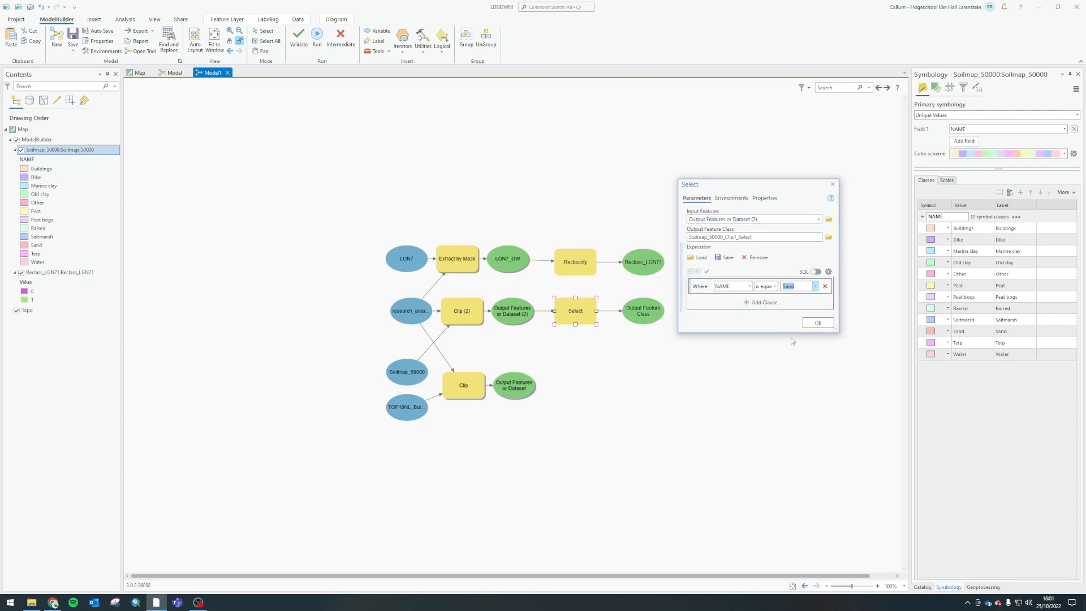
Add a second Select clause, Or NAME is equal to Peat, accept the expression and run only the Select tool.
{"action": "left_click", "coordinate": [751, 305]}
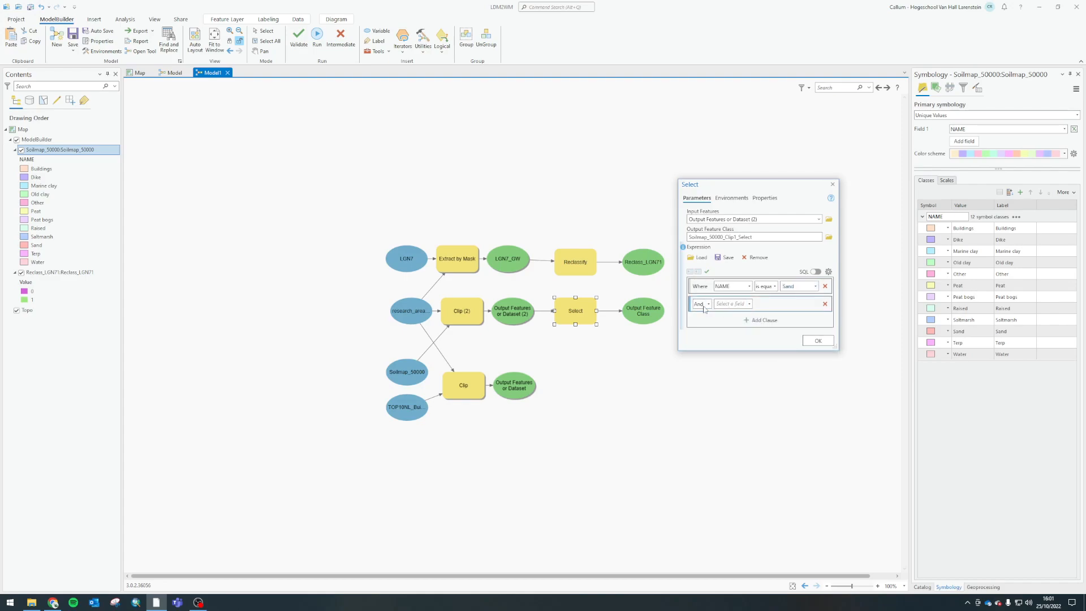
{"action": "left_click", "coordinate": [706, 304]}
{"action": "left_click", "coordinate": [704, 323]}
{"action": "left_click", "coordinate": [741, 305]}
{"action": "left_click", "coordinate": [730, 322]}
{"action": "left_click", "coordinate": [815, 304]}
{"action": "left_click", "coordinate": [789, 332]}
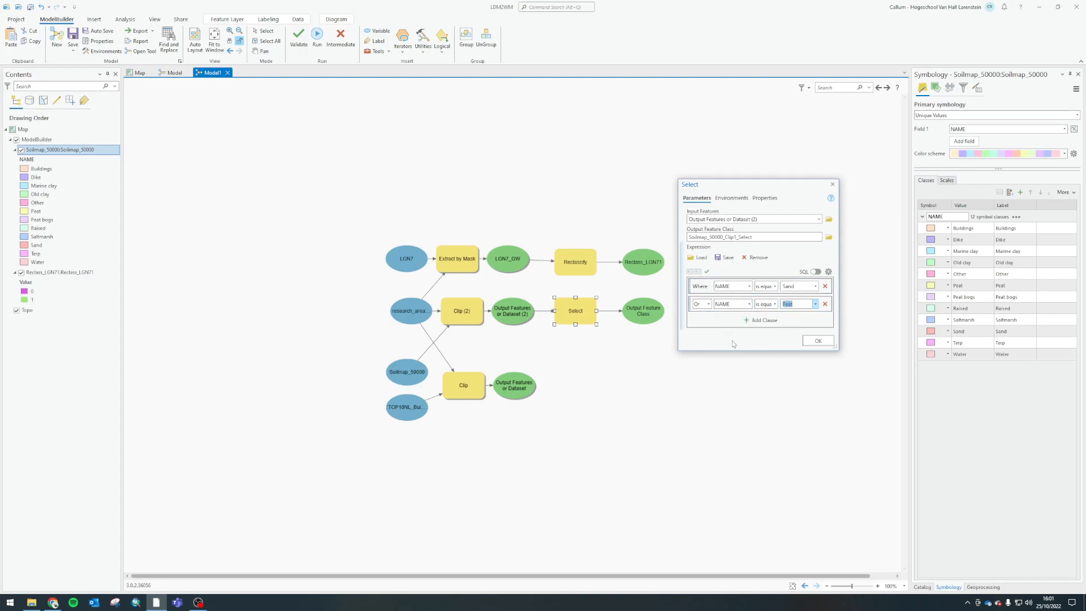
{"action": "left_click", "coordinate": [817, 341]}
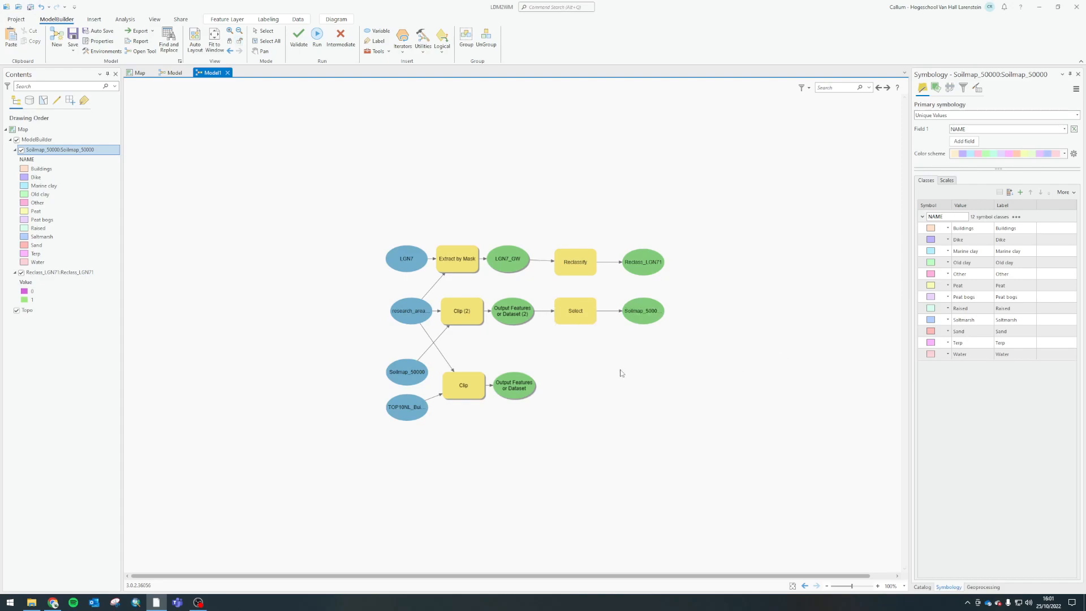
{"action": "right_click", "coordinate": [584, 309]}
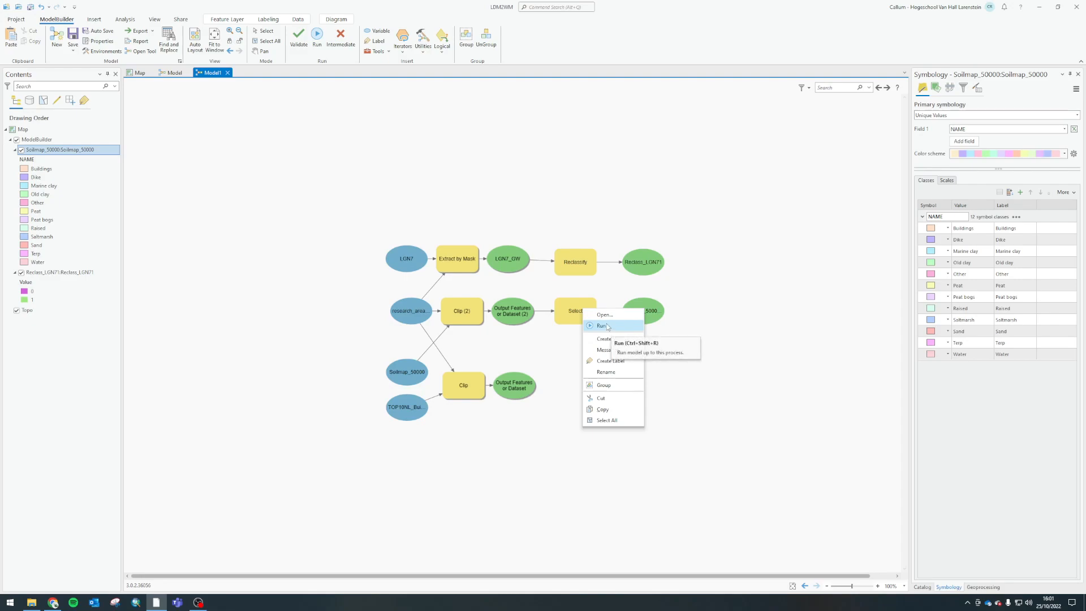
{"action": "left_click", "coordinate": [601, 326]}
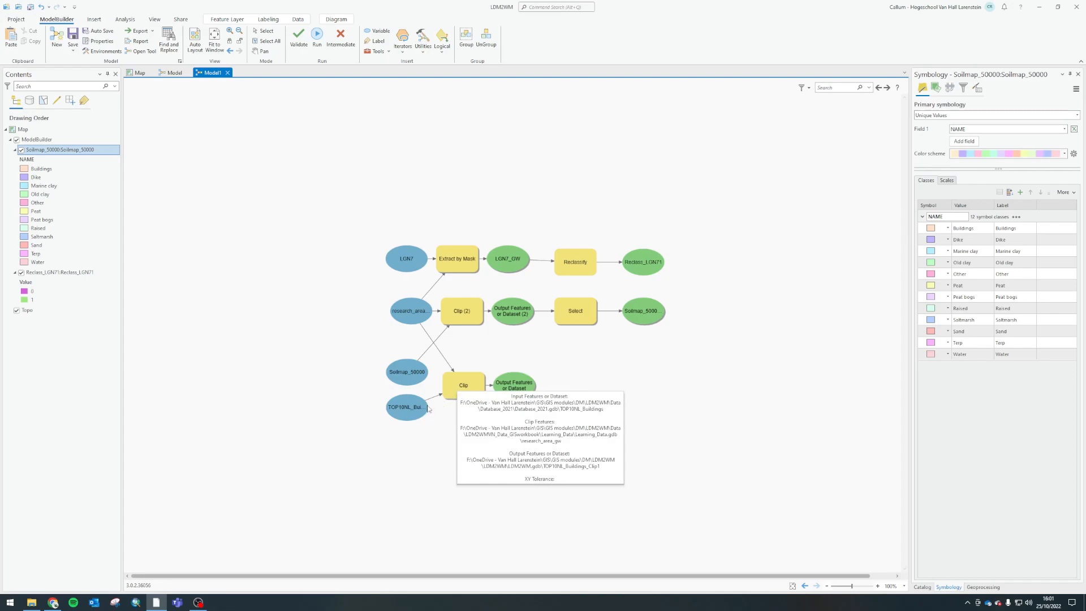
Search the geoprocessing tools for buffer and add the Analysis Buffer tool beside the buildings Clip output, using that output as its input features.
{"action": "left_click", "coordinate": [922, 586]}
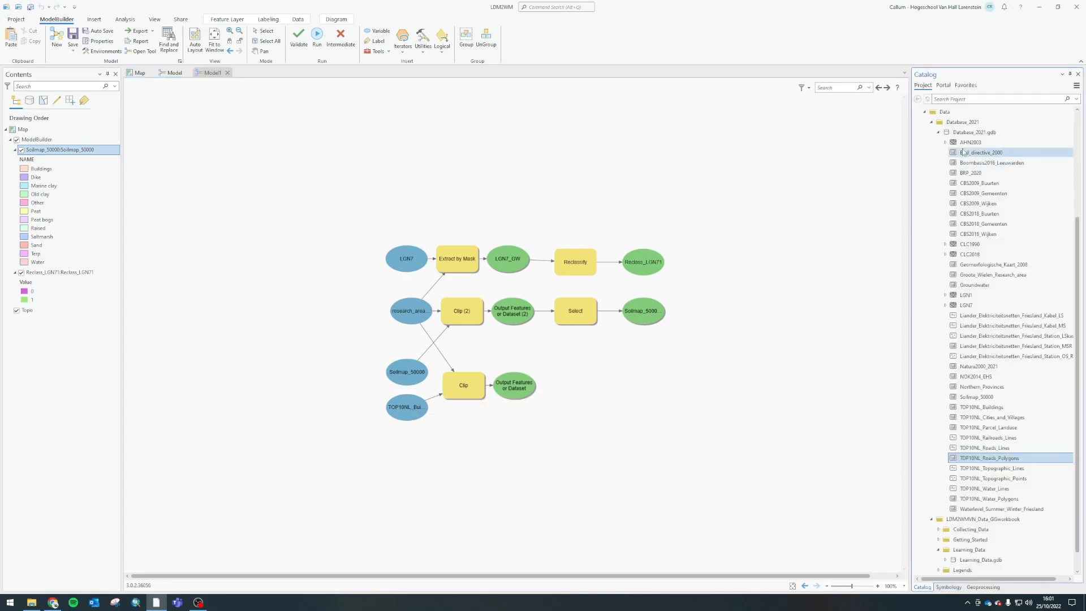
{"action": "left_click", "coordinate": [982, 588]}
{"action": "type", "text": "buffer"}
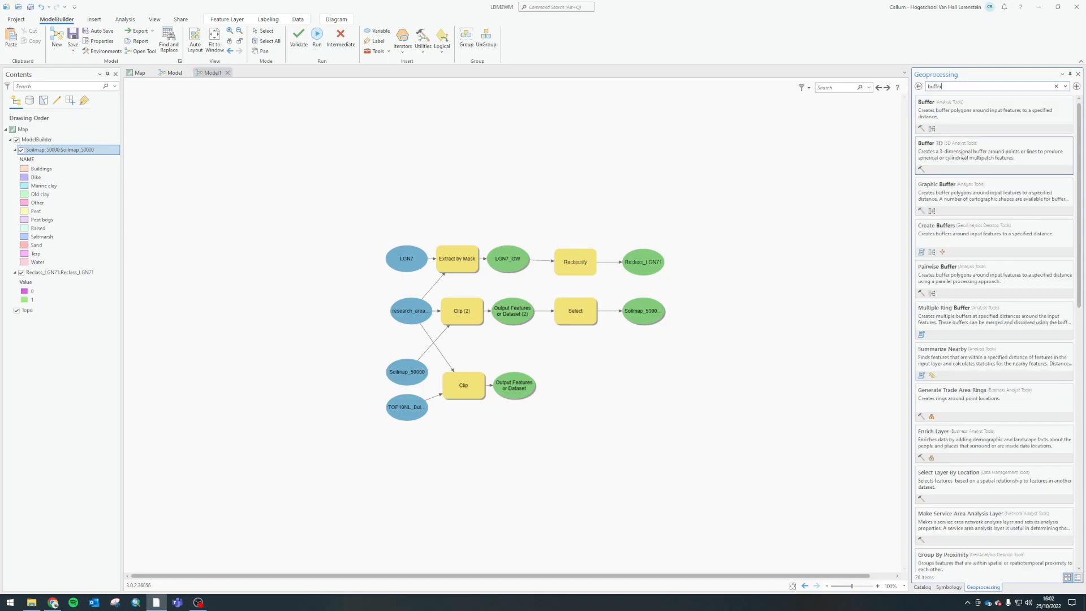
{"action": "left_click_drag", "start_coordinate": [946, 111], "coordinate": [576, 395]}
{"action": "left_click_drag", "start_coordinate": [555, 354], "coordinate": [585, 385]}
{"action": "left_click_drag", "start_coordinate": [521, 394], "coordinate": [577, 388]}
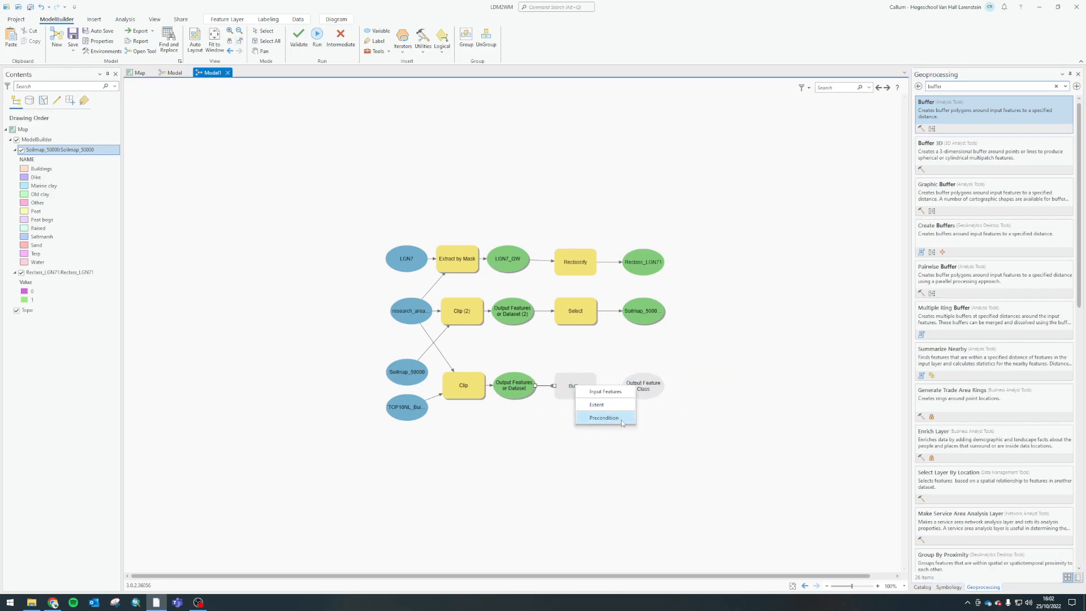
{"action": "left_click", "coordinate": [608, 395]}
Set the Buffer distance to 250 Meters with dissolve type Dissolve all output features into a single feature, and accept the parameters.
{"action": "double_click", "coordinate": [588, 393]}
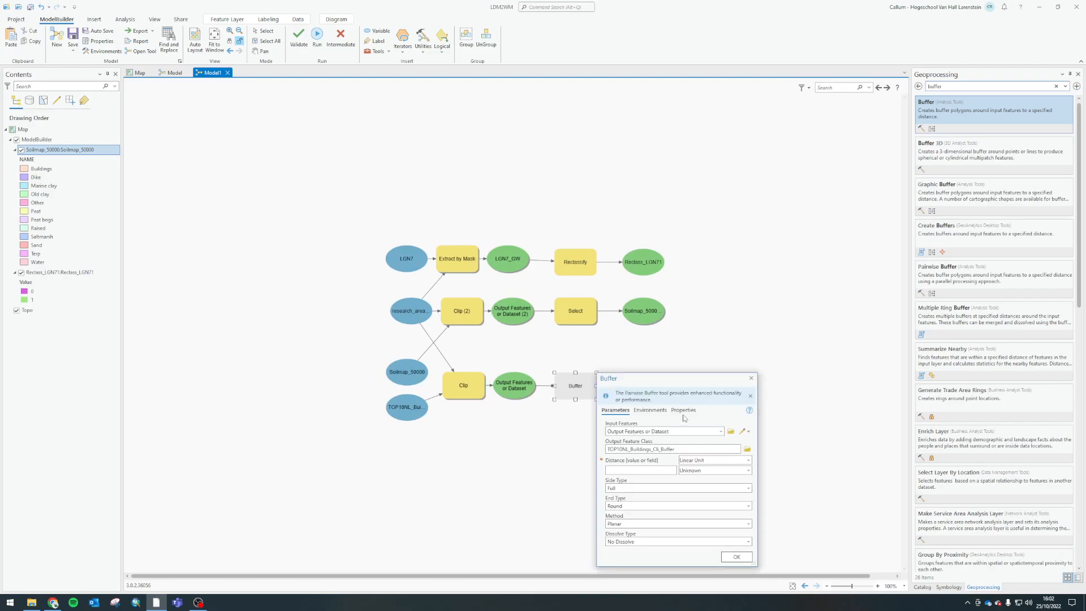
{"action": "left_click_drag", "start_coordinate": [704, 379], "coordinate": [786, 233]}
{"action": "left_click", "coordinate": [805, 322]}
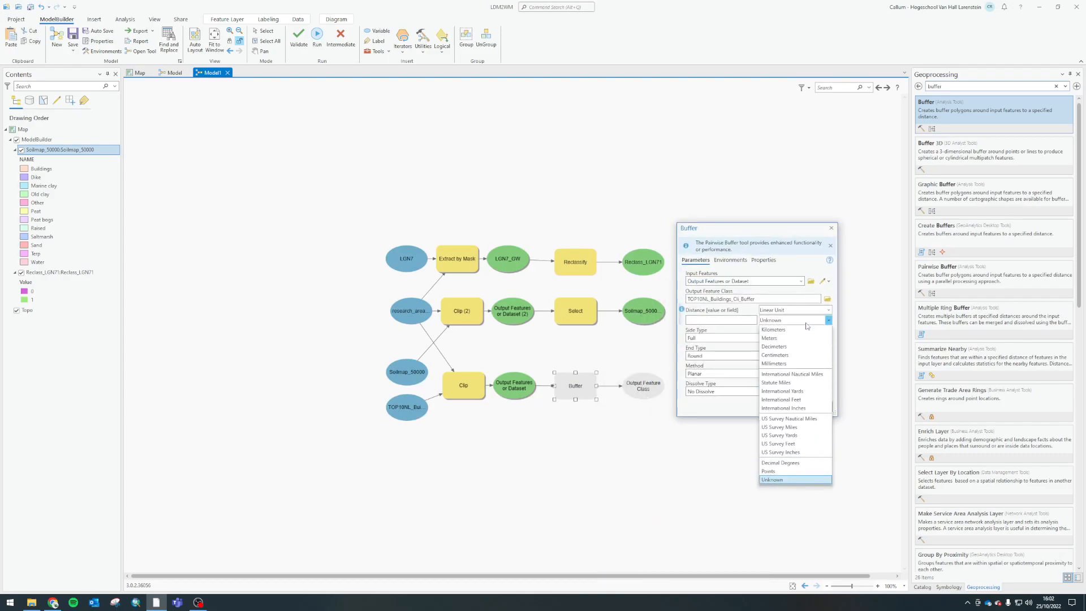
{"action": "left_click", "coordinate": [769, 338]}
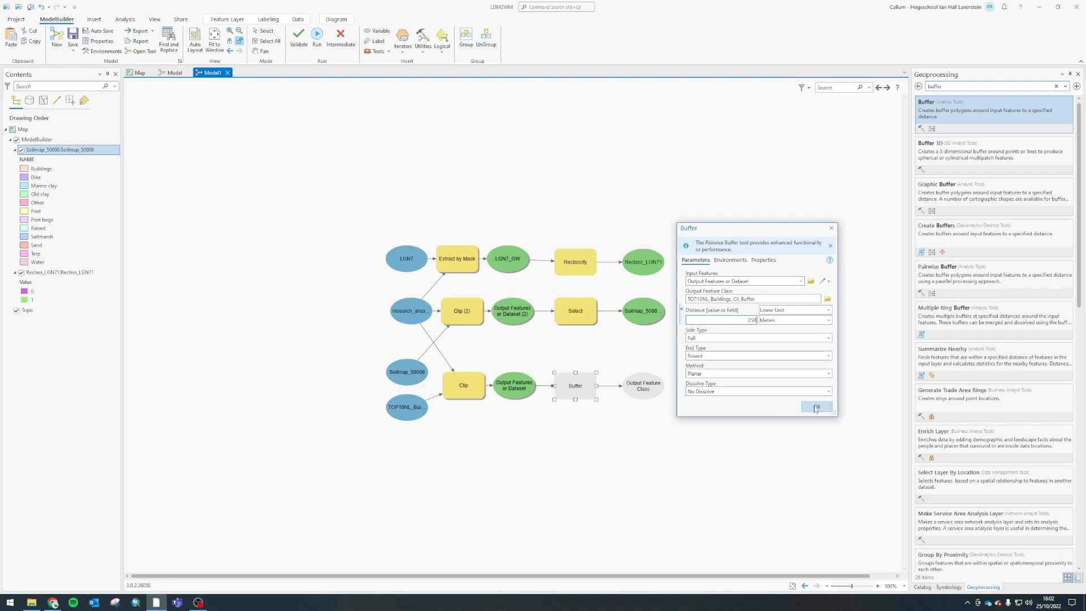
{"action": "left_click_drag", "start_coordinate": [759, 229], "coordinate": [778, 208]}
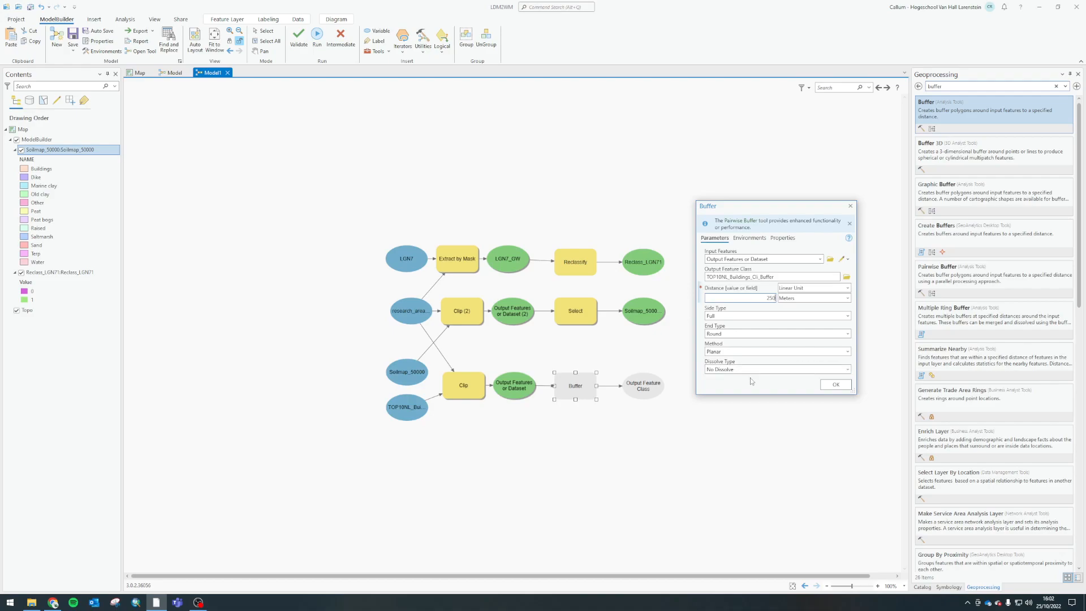
{"action": "left_click", "coordinate": [731, 371]}
{"action": "left_click", "coordinate": [841, 371]}
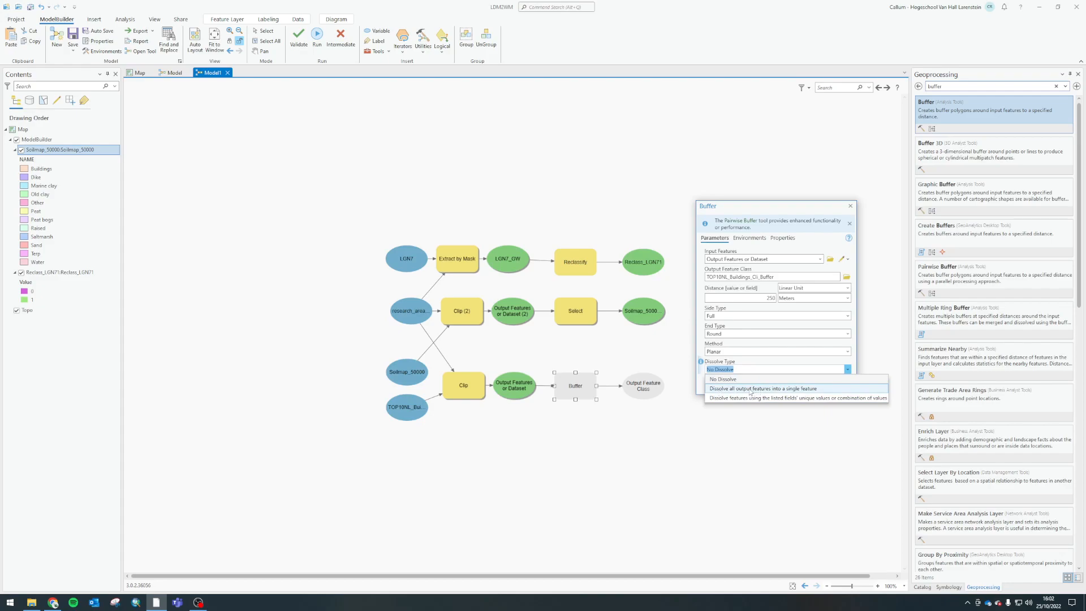
{"action": "left_click", "coordinate": [752, 389]}
{"action": "left_click", "coordinate": [837, 389]}
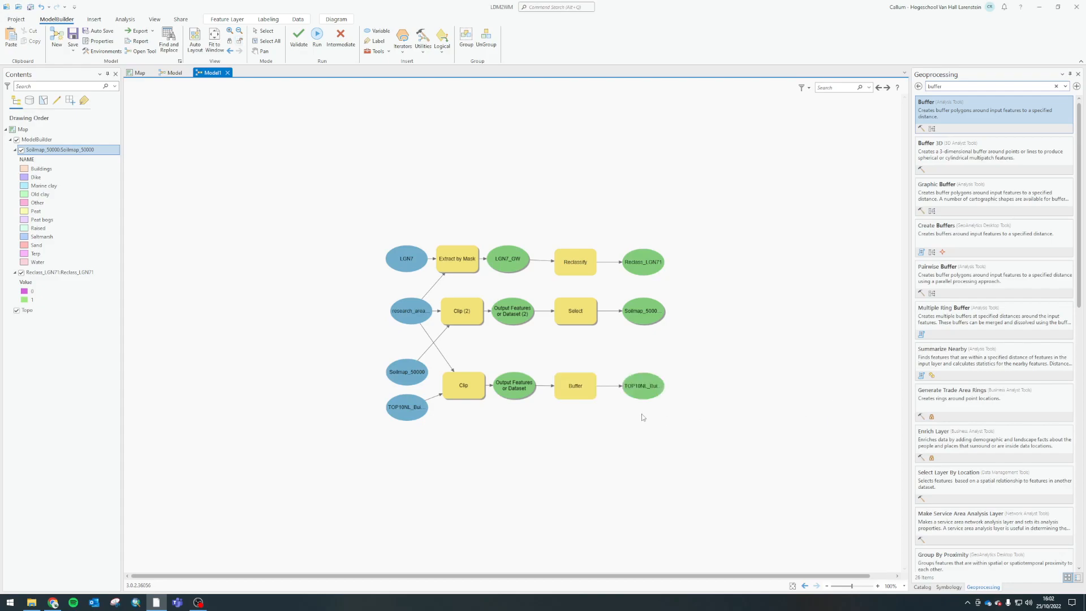
Run only the Buffer tool and add its output to the map display.
{"action": "right_click", "coordinate": [578, 387]}
{"action": "left_click", "coordinate": [610, 403]}
{"action": "right_click", "coordinate": [639, 384]}
{"action": "left_click", "coordinate": [669, 412]}
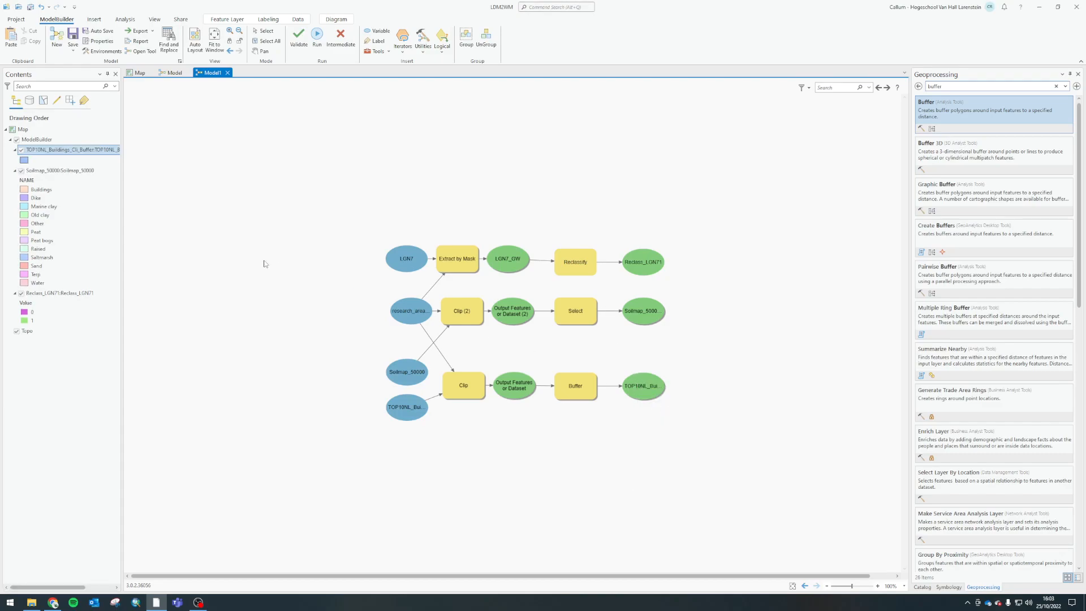
Remove the Soilmap_50000 layer from the map and add the Select tool's output to the display instead.
{"action": "right_click", "coordinate": [62, 171]}
{"action": "left_click", "coordinate": [84, 186]}
{"action": "right_click", "coordinate": [650, 313]}
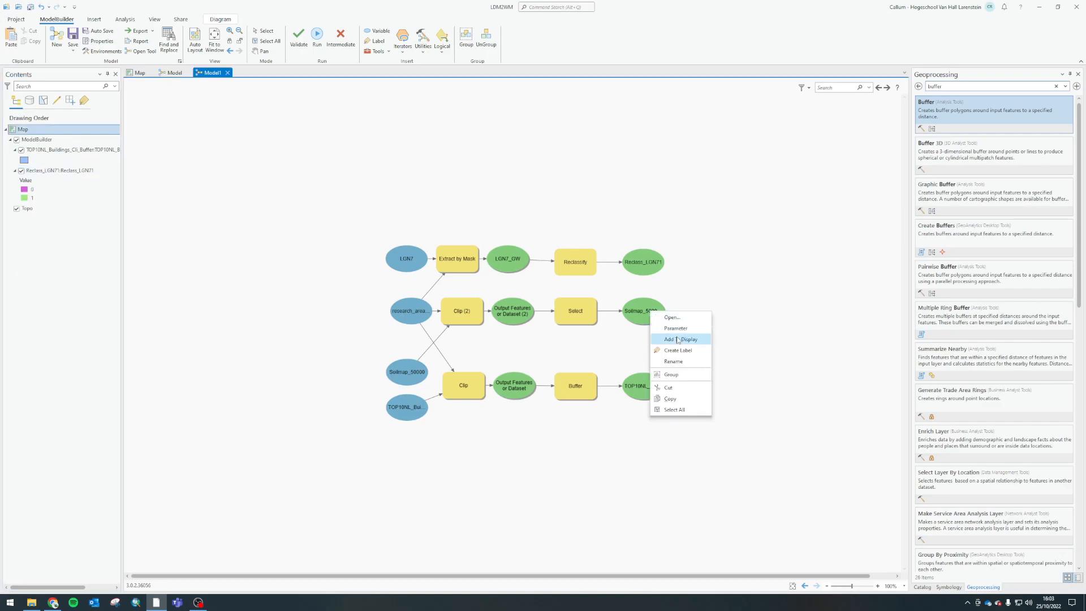
{"action": "left_click", "coordinate": [678, 339]}
{"action": "left_click", "coordinate": [42, 151]}
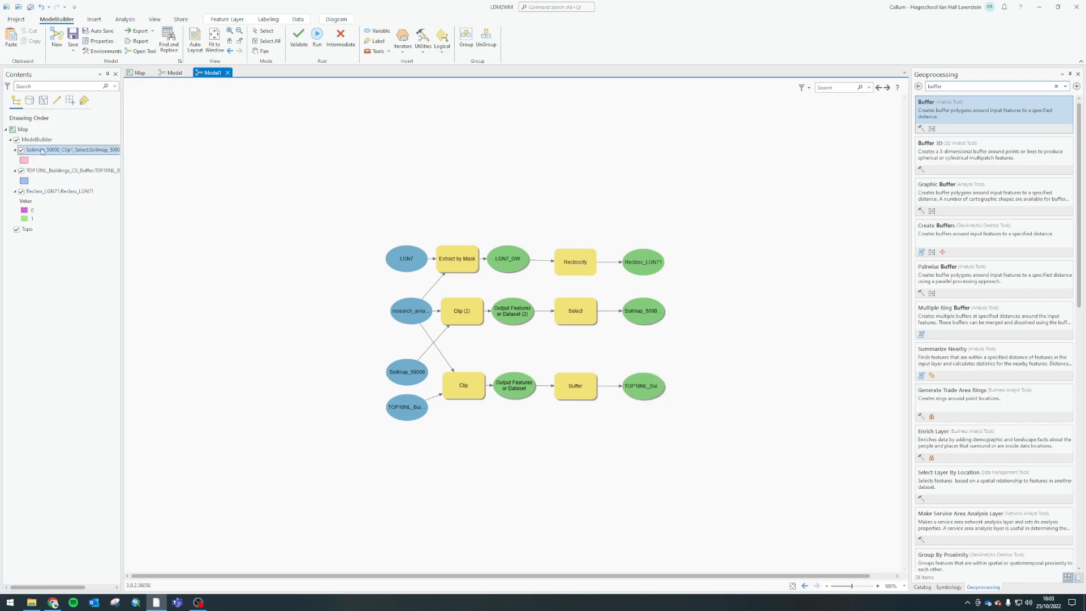
Switch to the map and hide the Reclass_LGN71 and selected soil layers to examine the buildings buffer.
{"action": "left_click", "coordinate": [140, 75]}
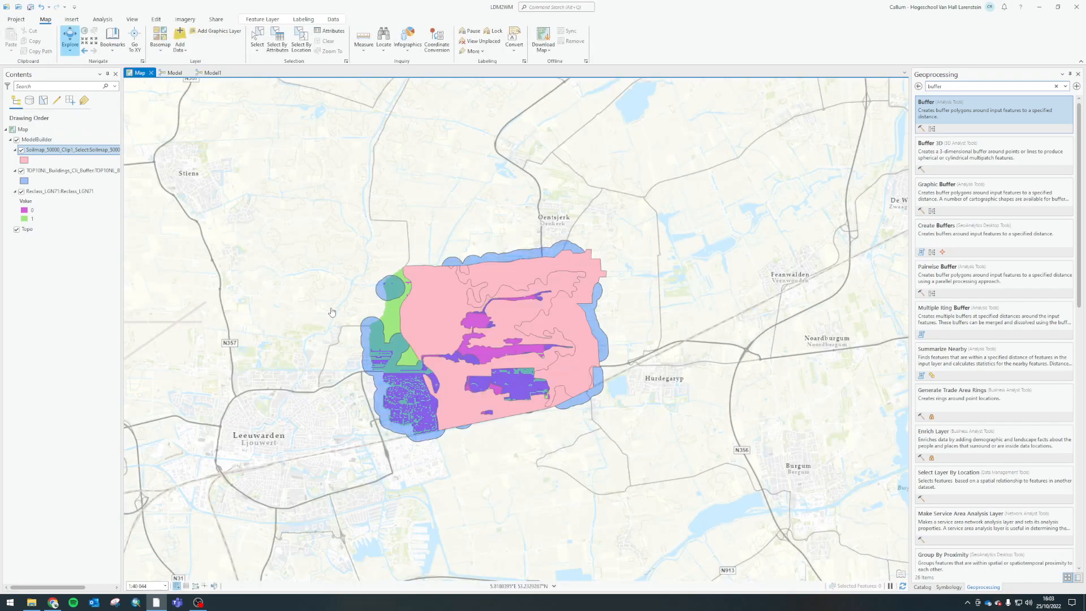
{"action": "scroll", "coordinate": [371, 405], "scroll_direction": "up", "scroll_amount": 2}
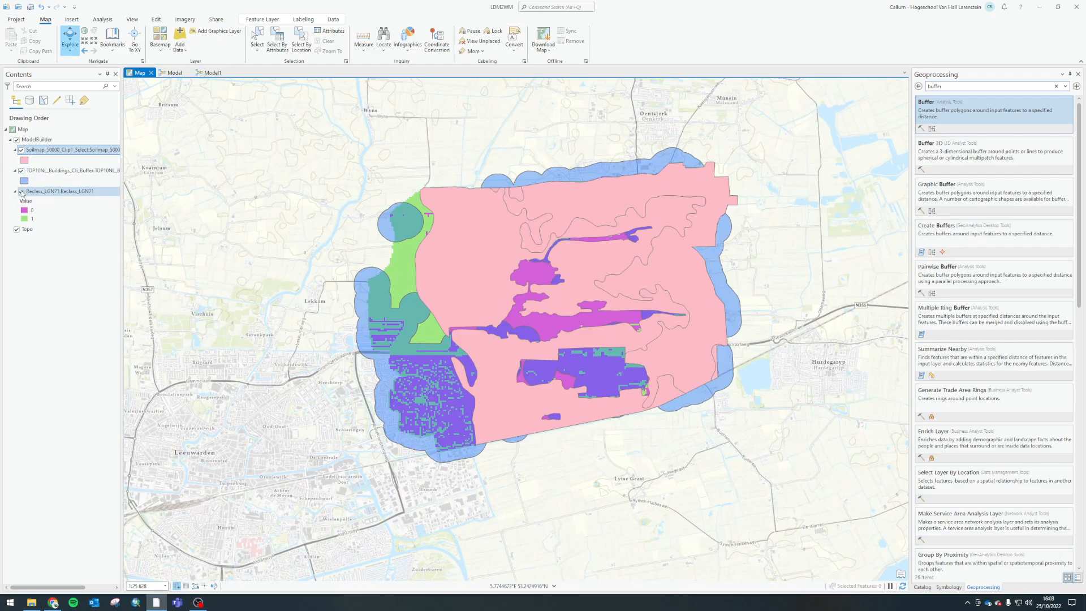
{"action": "left_click", "coordinate": [22, 192]}
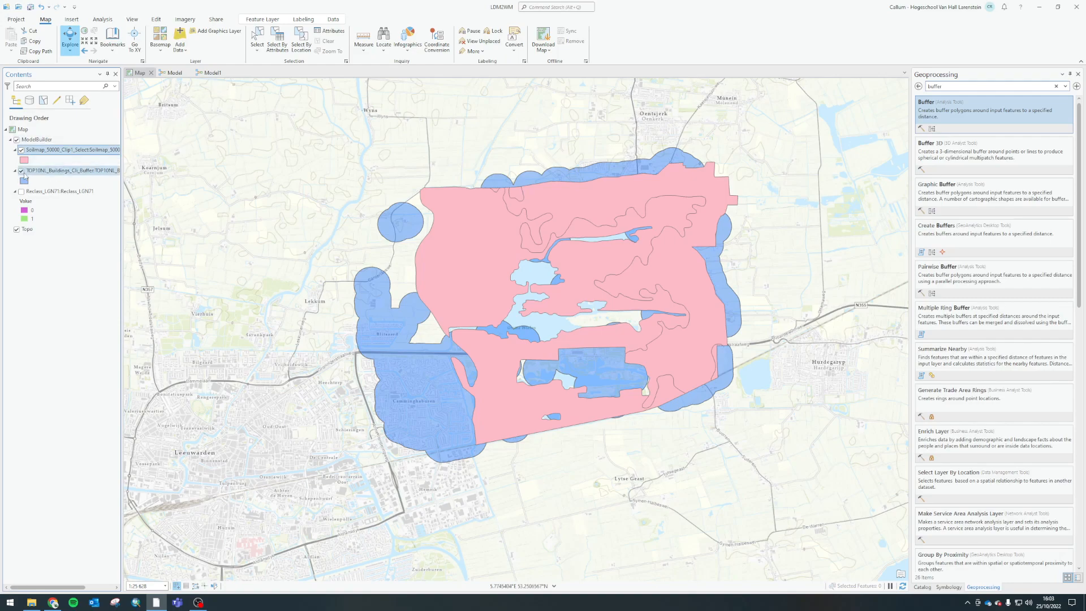
{"action": "left_click", "coordinate": [21, 150]}
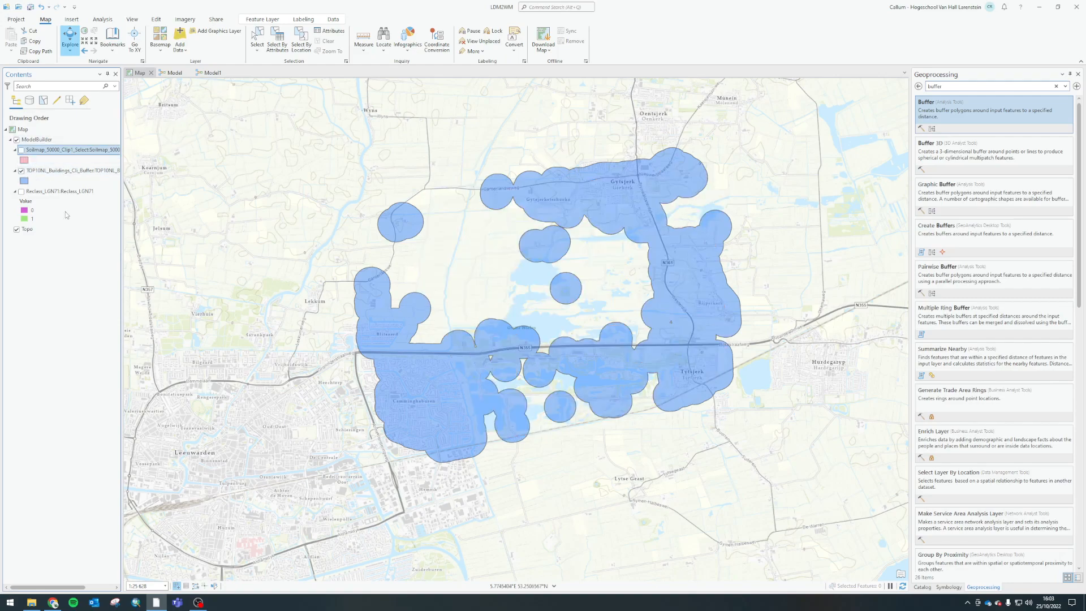
{"action": "left_click_drag", "start_coordinate": [509, 371], "coordinate": [487, 356]}
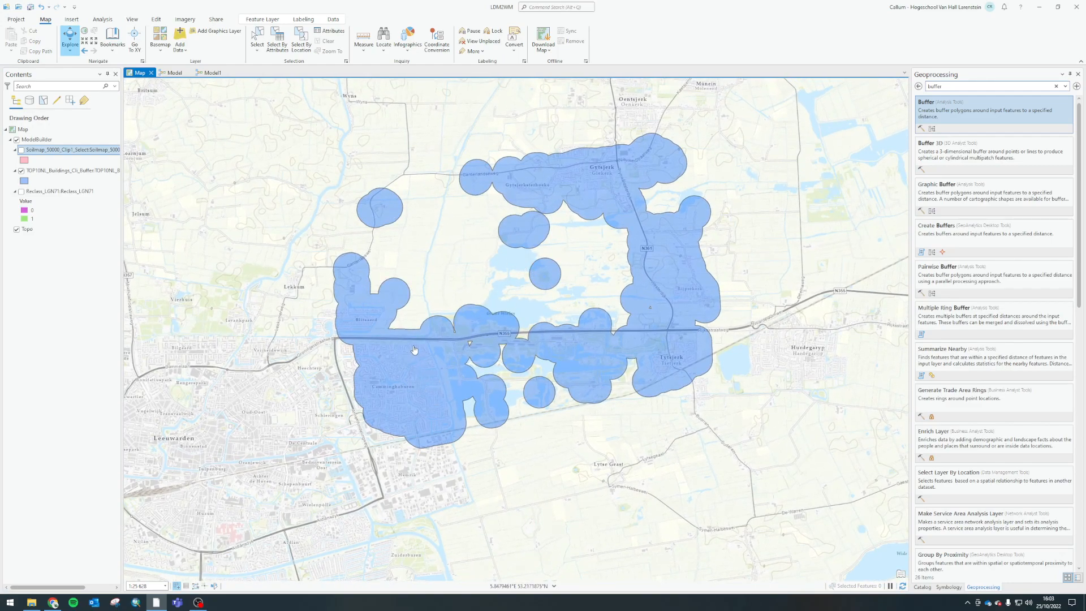
Open the buildings buffer's attribute table, highlight its record to inspect the dissolved polygon on the map, and clear the selection.
{"action": "right_click", "coordinate": [56, 170]}
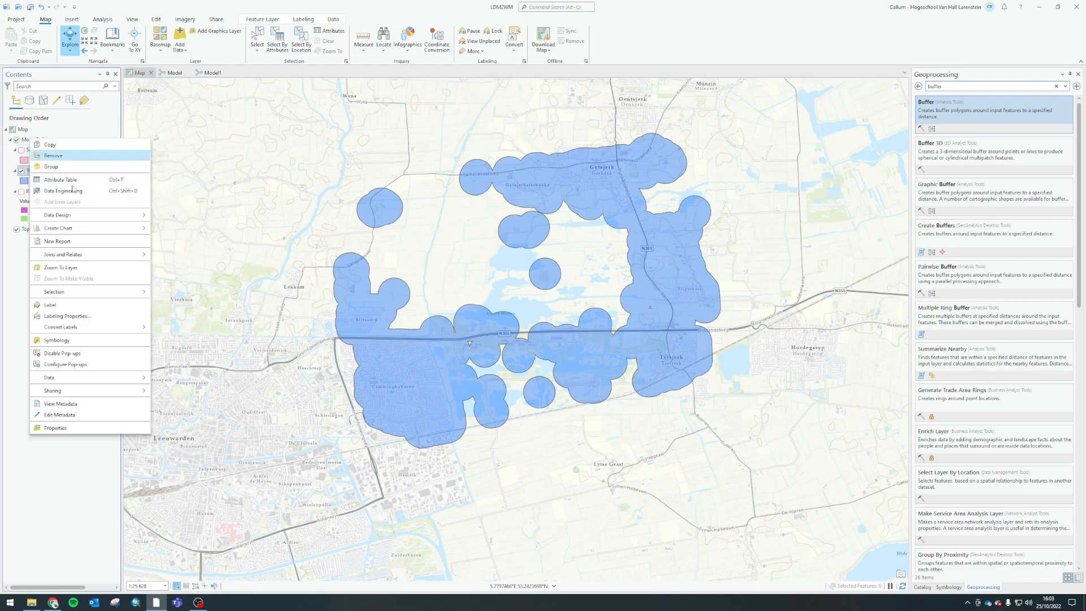
{"action": "key", "text": "Escape"}
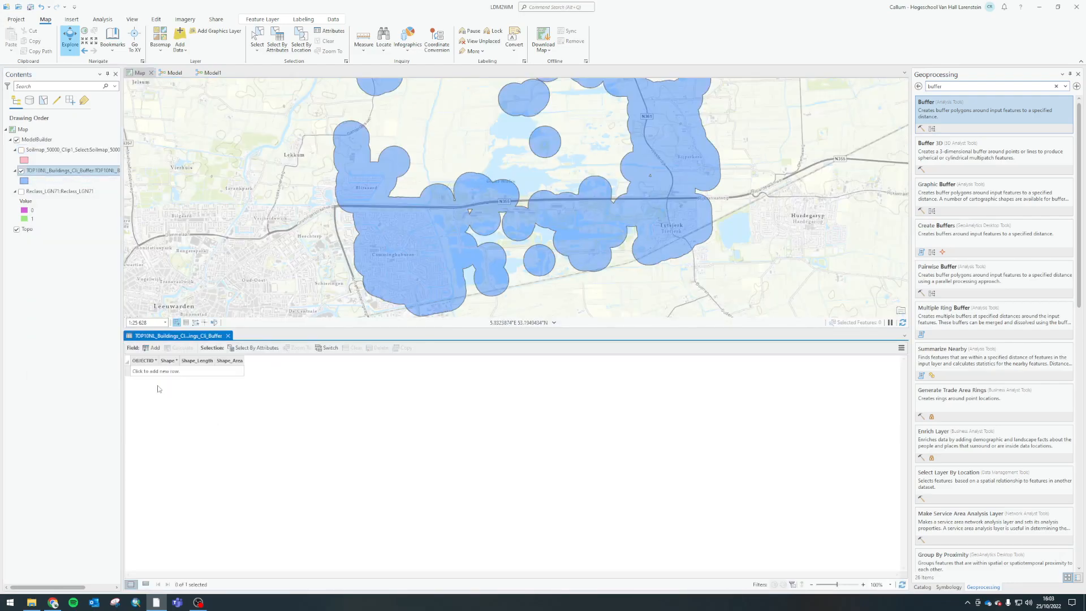
{"action": "left_click", "coordinate": [128, 371]}
{"action": "left_click_drag", "start_coordinate": [551, 162], "coordinate": [552, 217]}
{"action": "scroll", "coordinate": [551, 217], "scroll_direction": "down", "scroll_amount": 1}
{"action": "scroll", "coordinate": [552, 217], "scroll_direction": "down", "scroll_amount": 1}
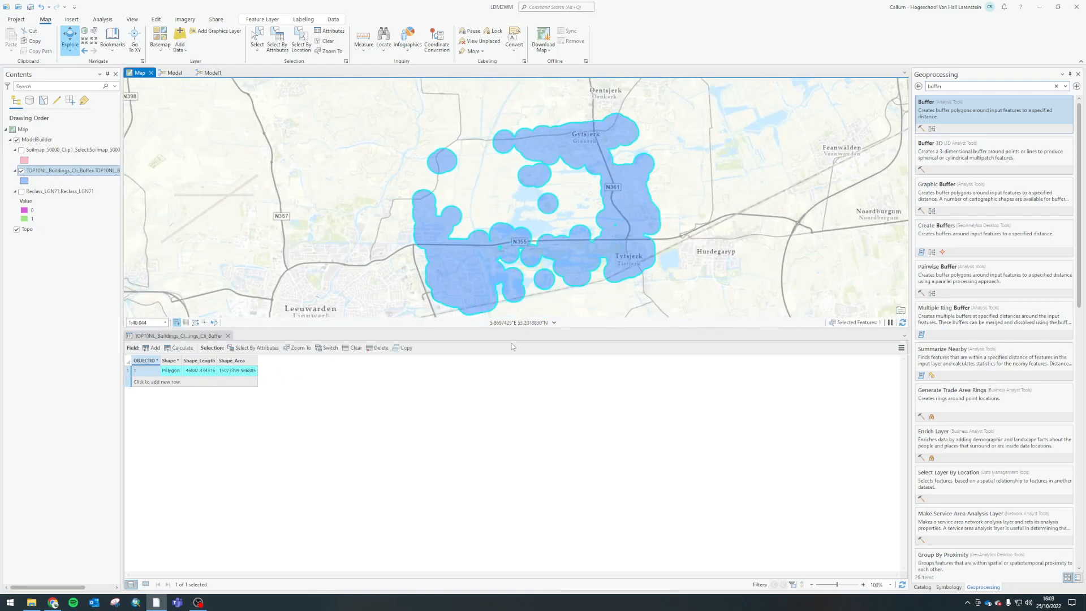
{"action": "left_click_drag", "start_coordinate": [511, 327], "coordinate": [485, 424]}
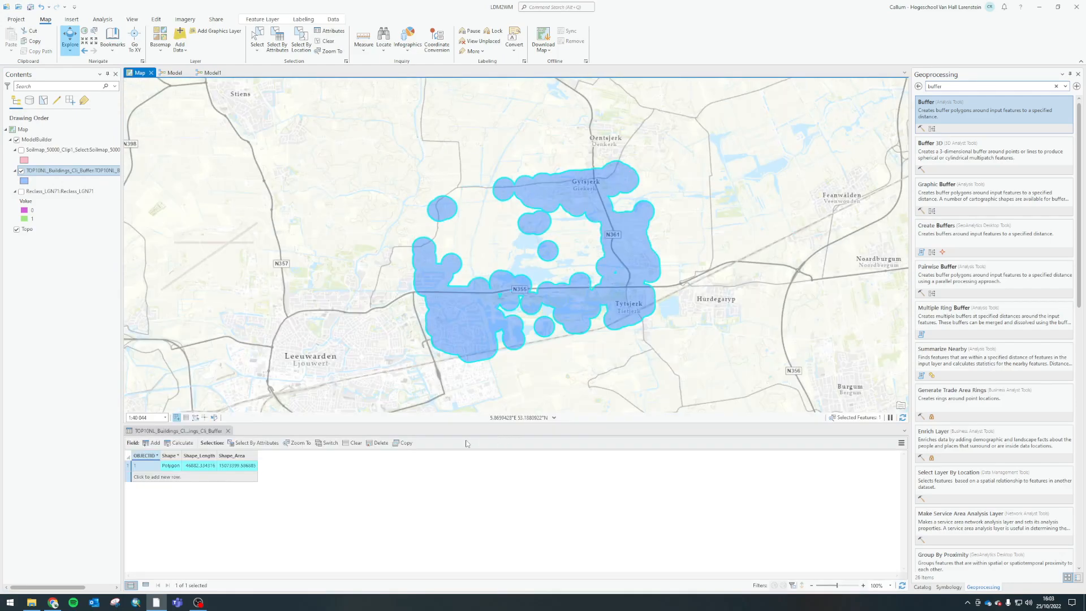
{"action": "scroll", "coordinate": [399, 330], "scroll_direction": "up", "scroll_amount": 1}
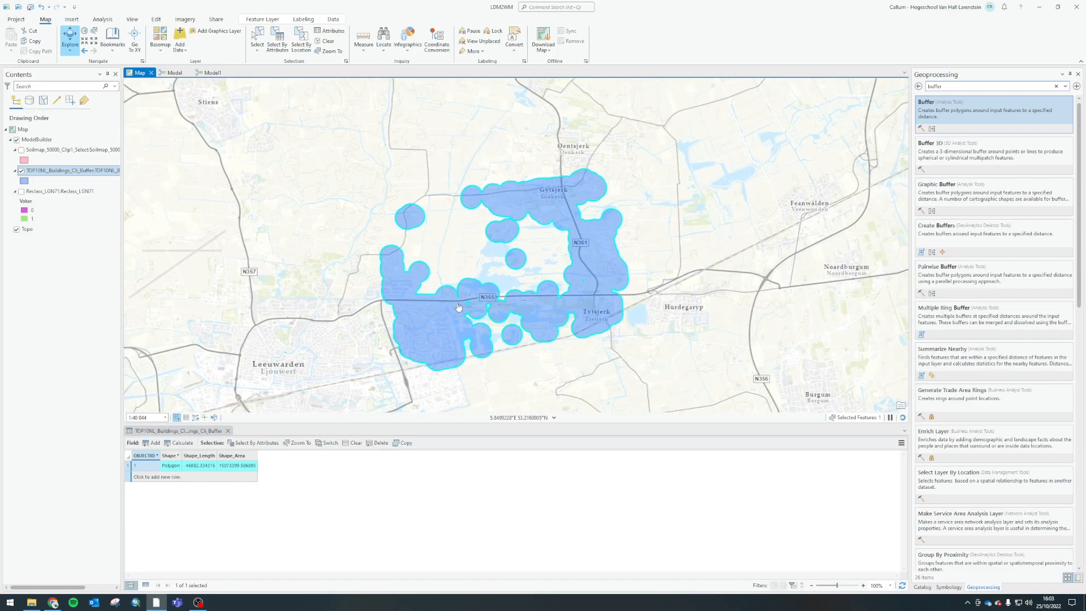
{"action": "left_click", "coordinate": [356, 443]}
Show the selected soil layer, inspect its peat and sand records on the map through its attribute table, and clear the selection.
{"action": "left_click", "coordinate": [21, 150]}
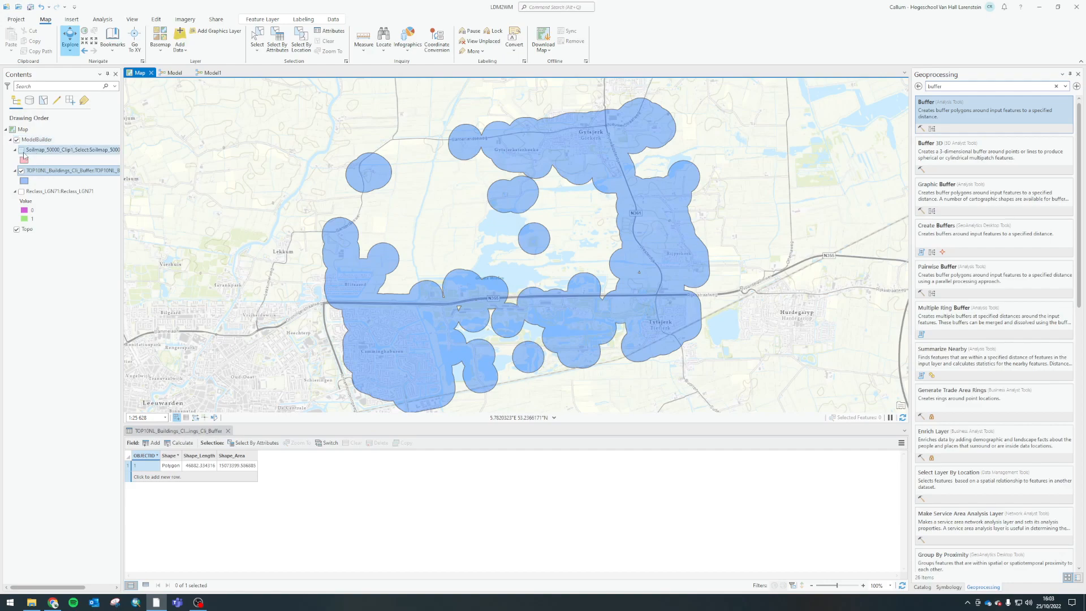
{"action": "right_click", "coordinate": [48, 150]}
{"action": "left_click", "coordinate": [79, 123]}
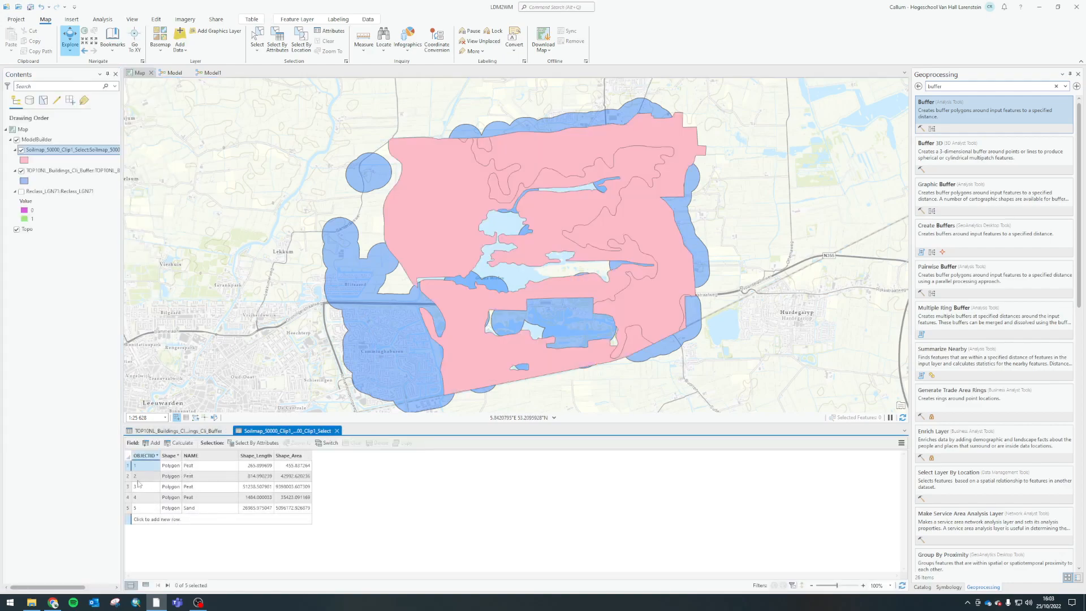
{"action": "left_click", "coordinate": [129, 465]}
{"action": "left_click", "coordinate": [129, 478]}
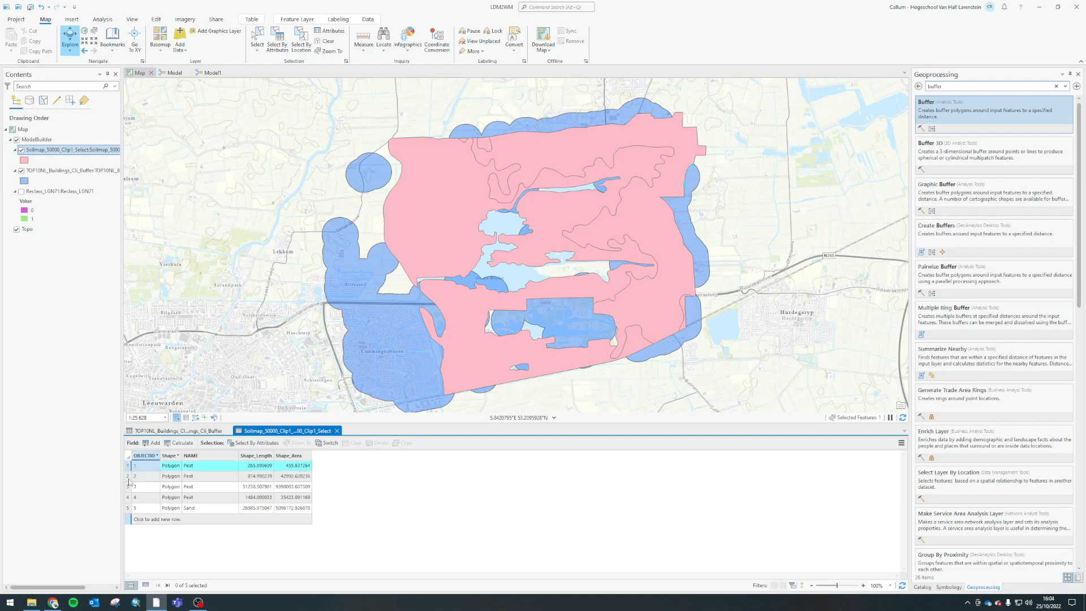
{"action": "left_click", "coordinate": [129, 498]}
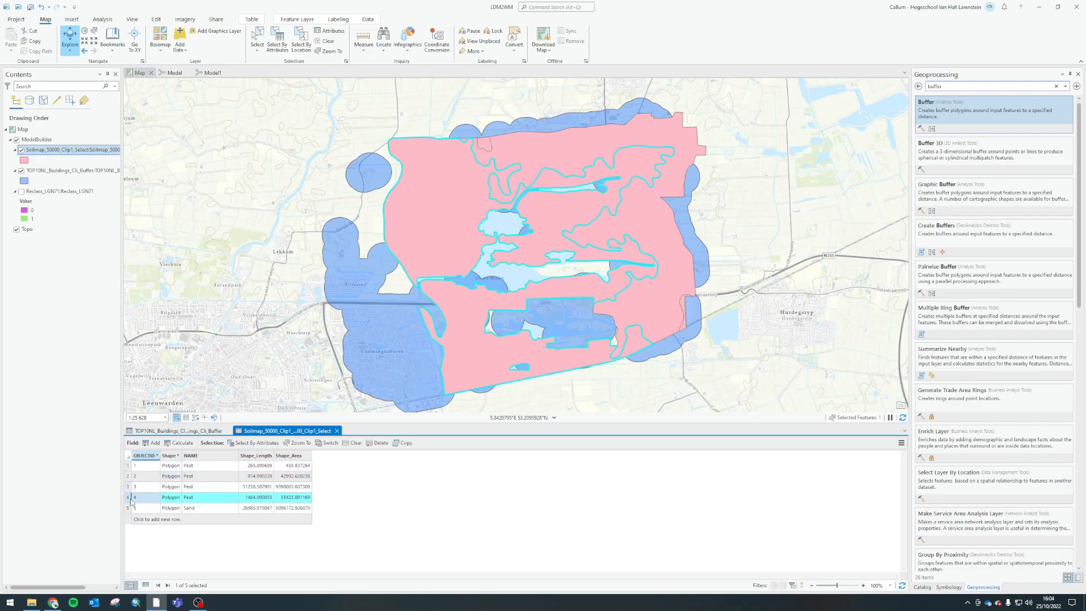
{"action": "left_click", "coordinate": [129, 508]}
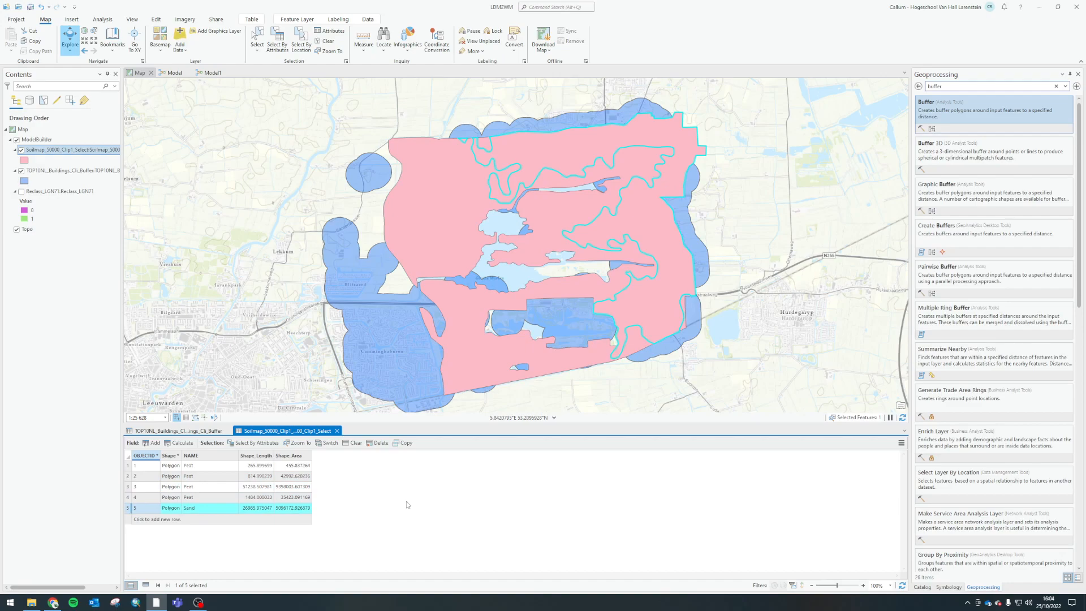
{"action": "left_click", "coordinate": [351, 444]}
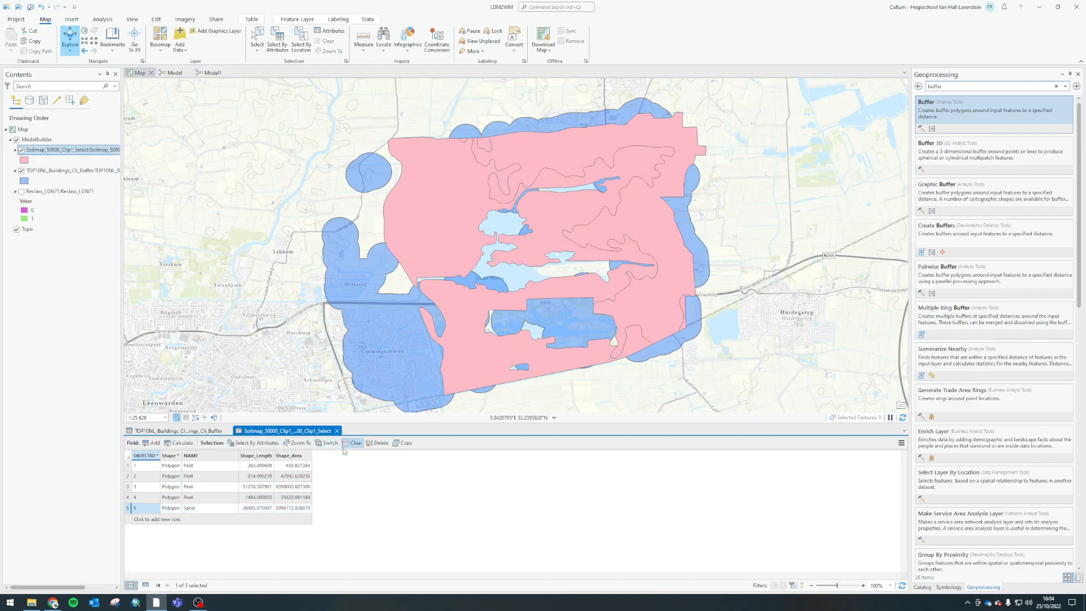
Hide the selected soil and buildings buffer layers, then return to Model1 and close both attribute tables.
{"action": "left_click", "coordinate": [22, 150]}
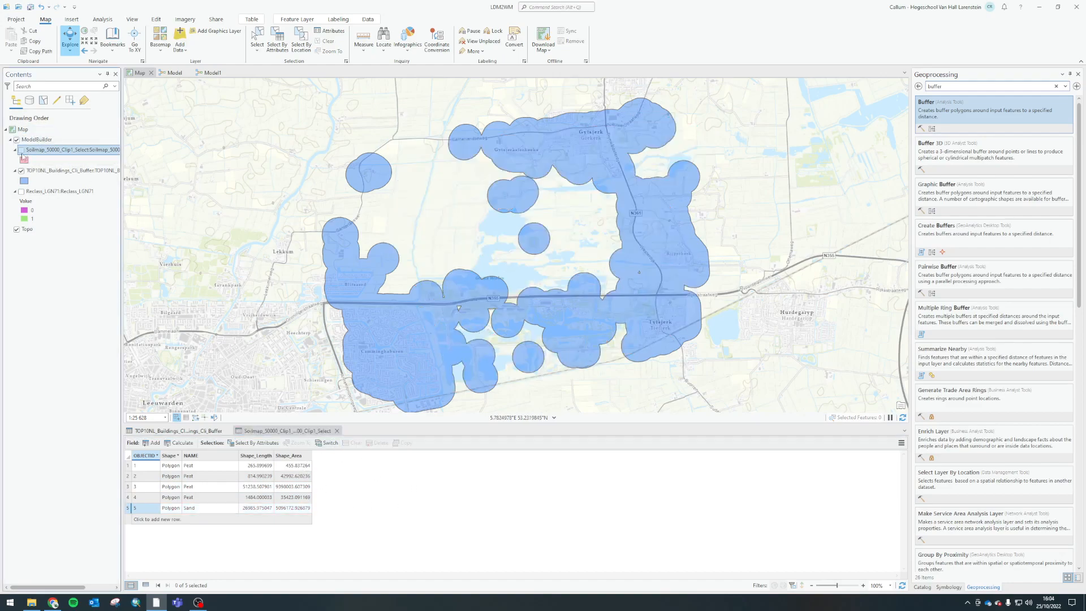
{"action": "left_click", "coordinate": [22, 170]}
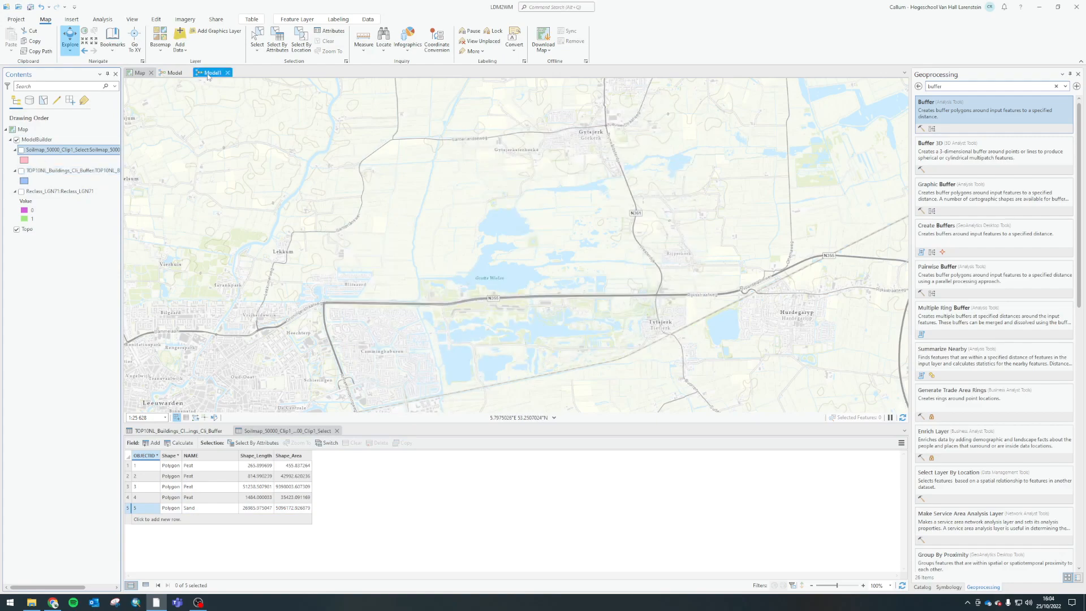
{"action": "left_click", "coordinate": [213, 73]}
{"action": "left_click", "coordinate": [270, 431]}
{"action": "left_click", "coordinate": [337, 431]}
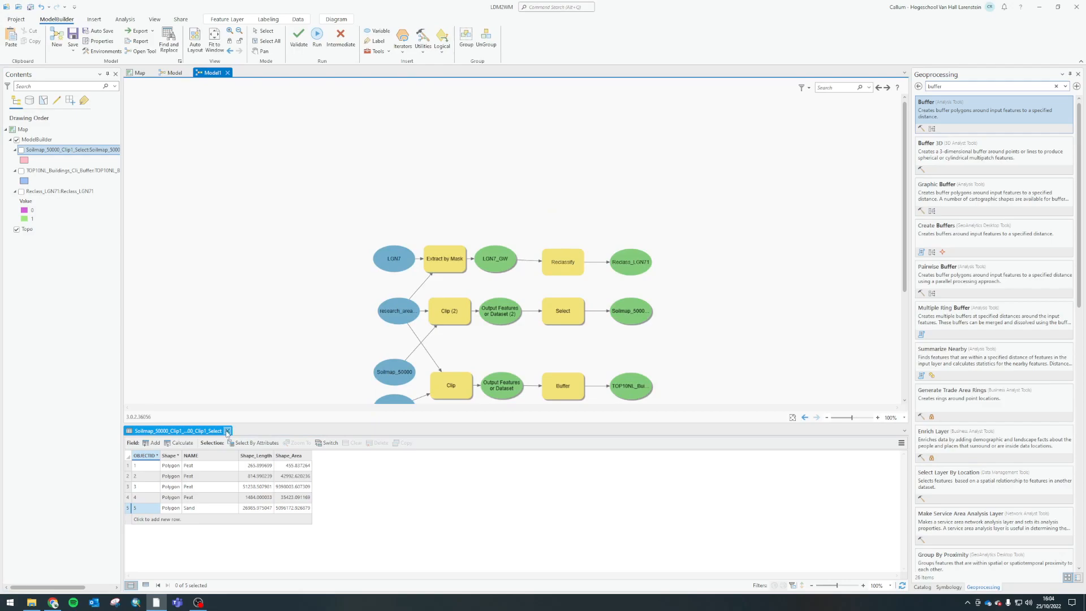
{"action": "left_click", "coordinate": [228, 432]}
{"action": "scroll", "coordinate": [554, 430], "scroll_direction": "up", "scroll_amount": 1}
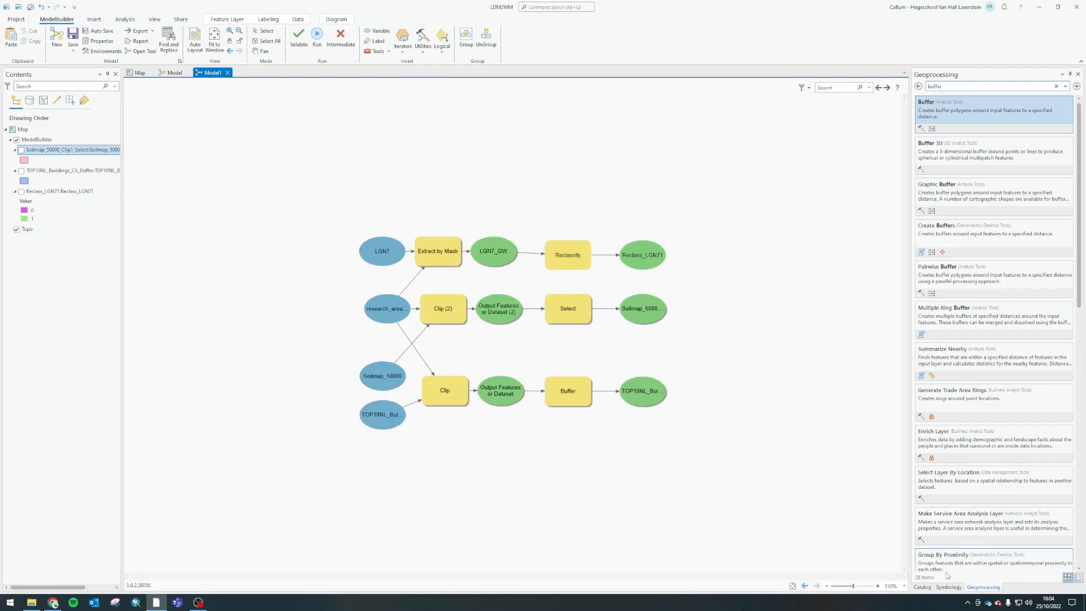
{"action": "left_click", "coordinate": [922, 586]}
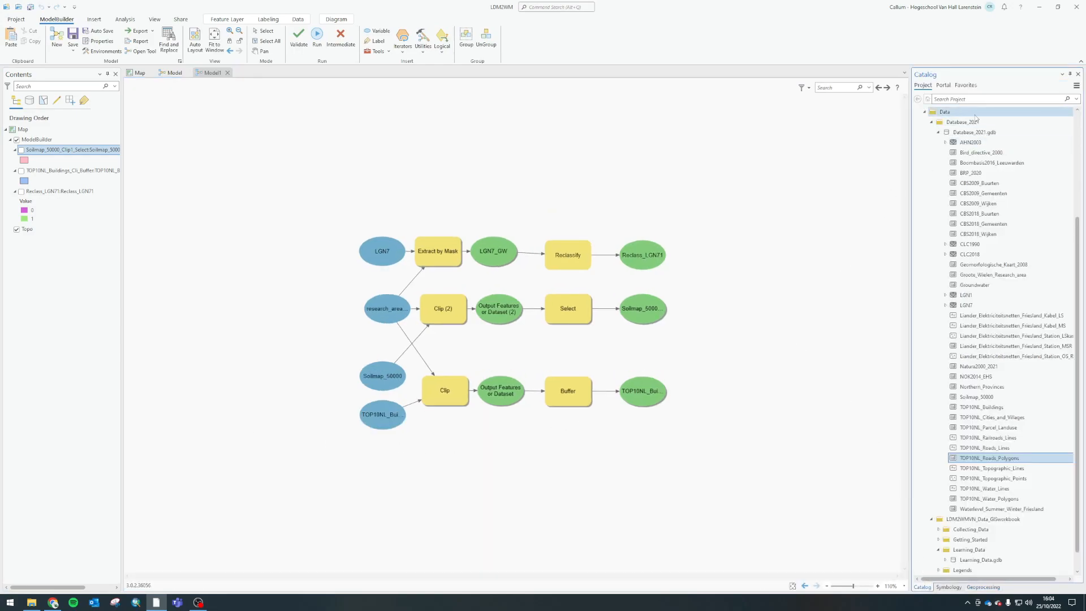
{"action": "left_click", "coordinate": [952, 588]}
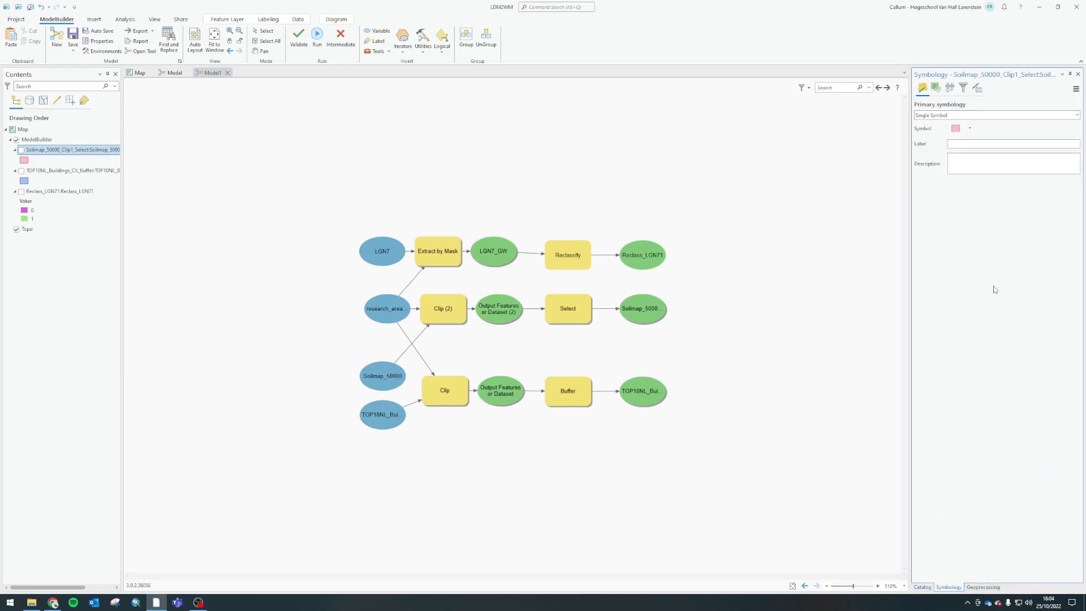
{"action": "left_click", "coordinate": [983, 587]}
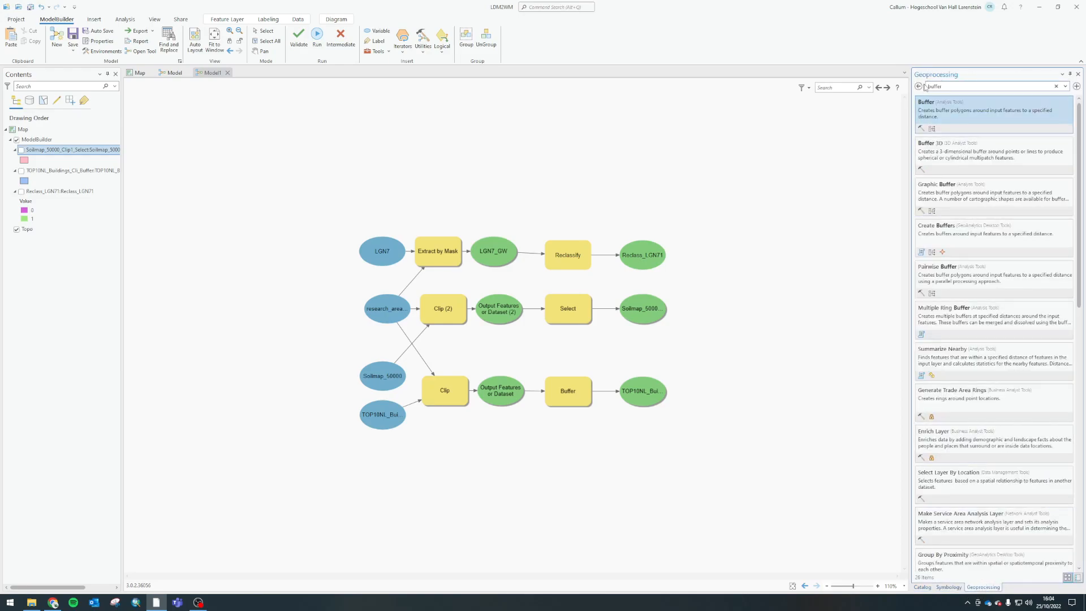
Search the geoprocessing tools for add field and add the Add Field tool to the model beside the Select output.
{"action": "left_click_drag", "start_coordinate": [928, 89], "coordinate": [863, 118]}
{"action": "key", "text": "BackSpace"}
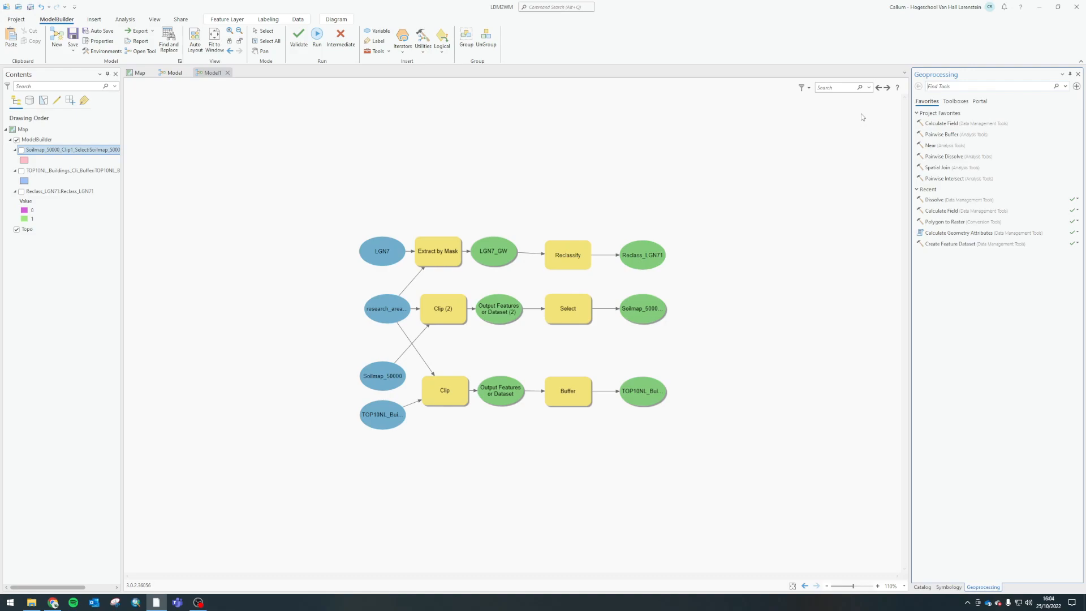
{"action": "type", "text": "add field"}
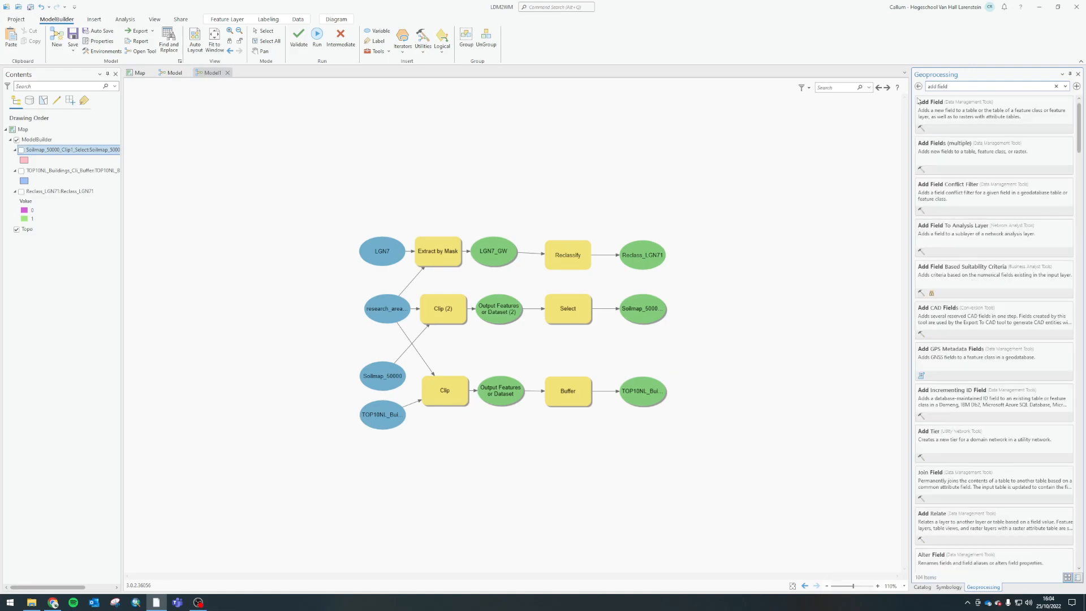
{"action": "left_click_drag", "start_coordinate": [962, 111], "coordinate": [698, 312]}
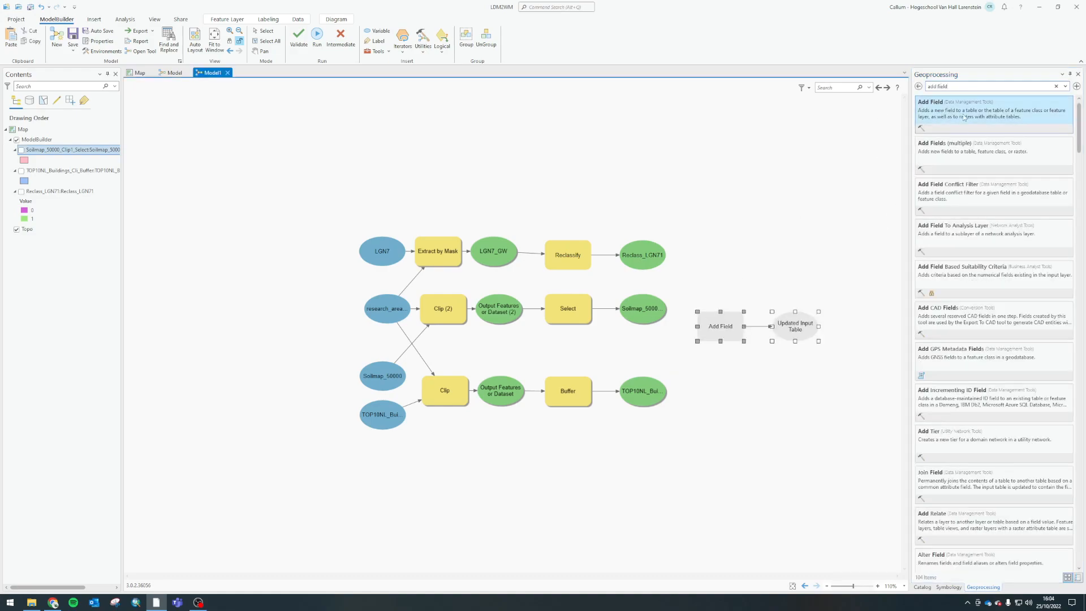
Search the geoprocessing tools for calculate field and add the Calculate Field tool to the model beside Add Field.
{"action": "left_click", "coordinate": [965, 87]}
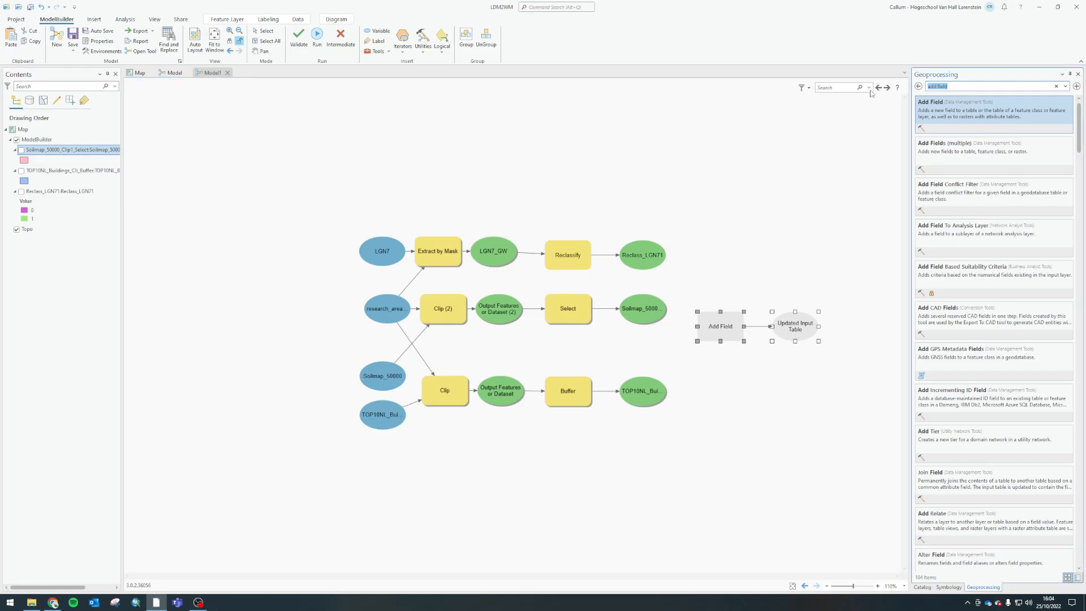
{"action": "type", "text": "ca"}
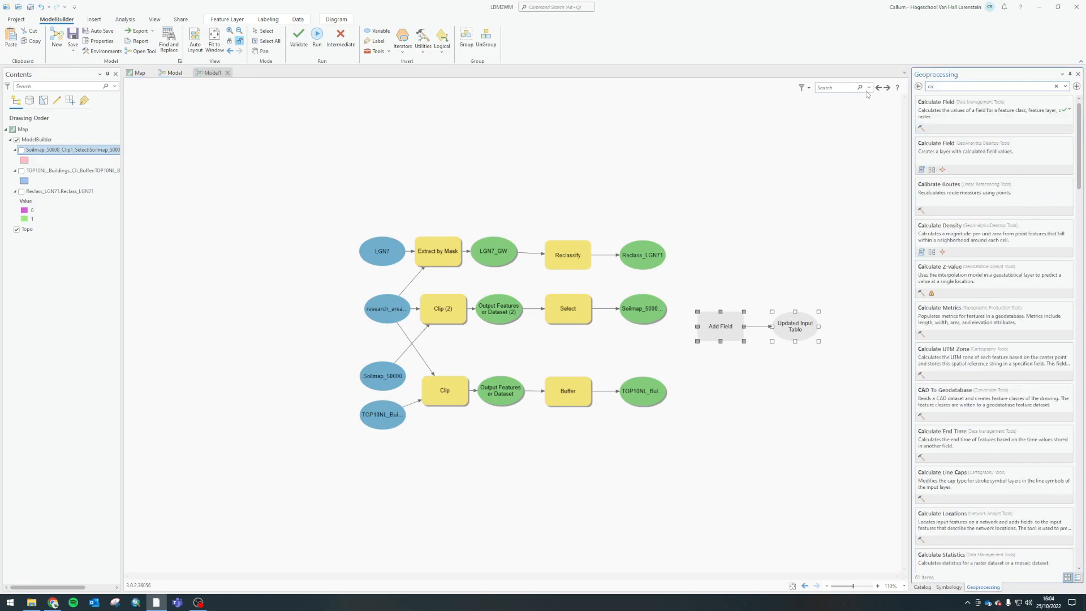
{"action": "type", "text": "lu"}
{"action": "left_click_drag", "start_coordinate": [933, 106], "coordinate": [786, 272]}
{"action": "left_click_drag", "start_coordinate": [724, 576], "coordinate": [797, 575]}
{"action": "left_click", "coordinate": [813, 380]}
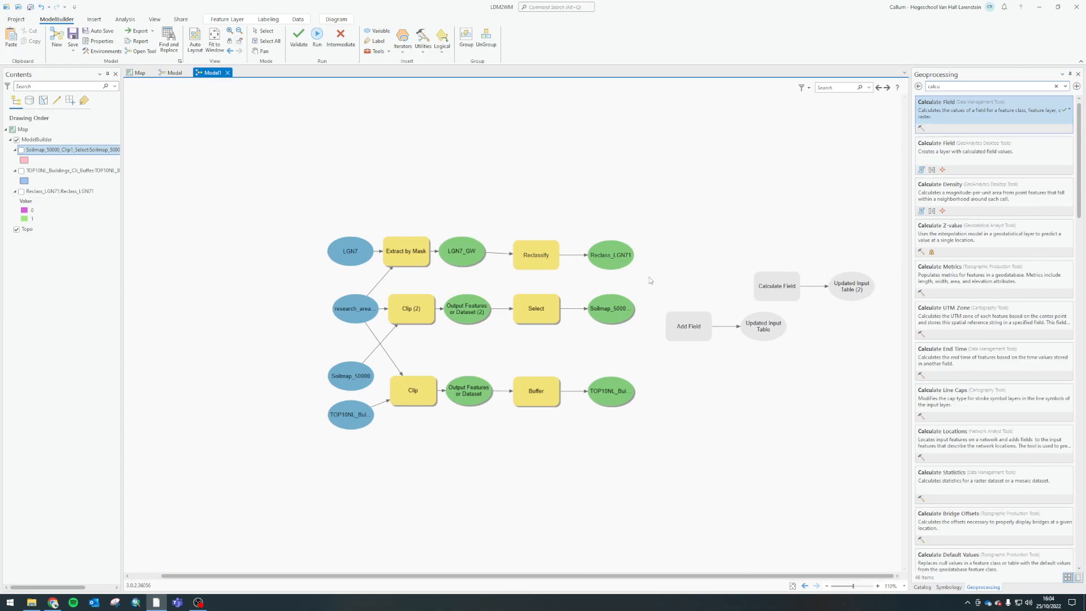
Connect the Select output to Add Field as its input table, and connect the Add Field output to Calculate Field.
{"action": "left_click_drag", "start_coordinate": [620, 311], "coordinate": [691, 333]}
{"action": "left_click", "coordinate": [716, 351]}
{"action": "left_click_drag", "start_coordinate": [795, 336], "coordinate": [799, 293]}
{"action": "left_click", "coordinate": [815, 295]}
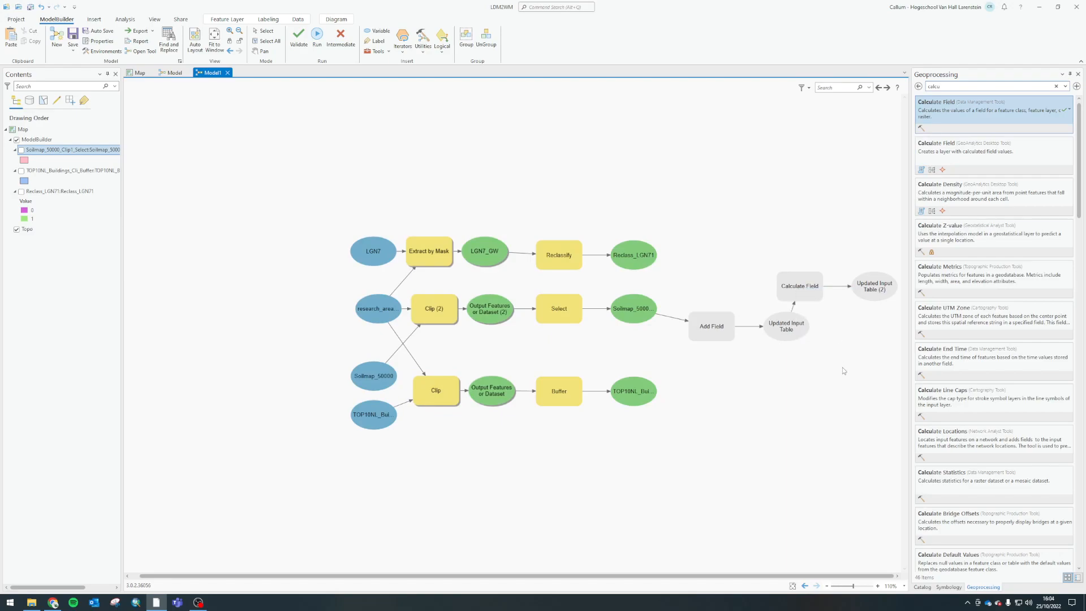
Configure Add Field to create a Soil_suitability field of type Short (16-bit integer) and run the tool.
{"action": "double_click", "coordinate": [712, 337]}
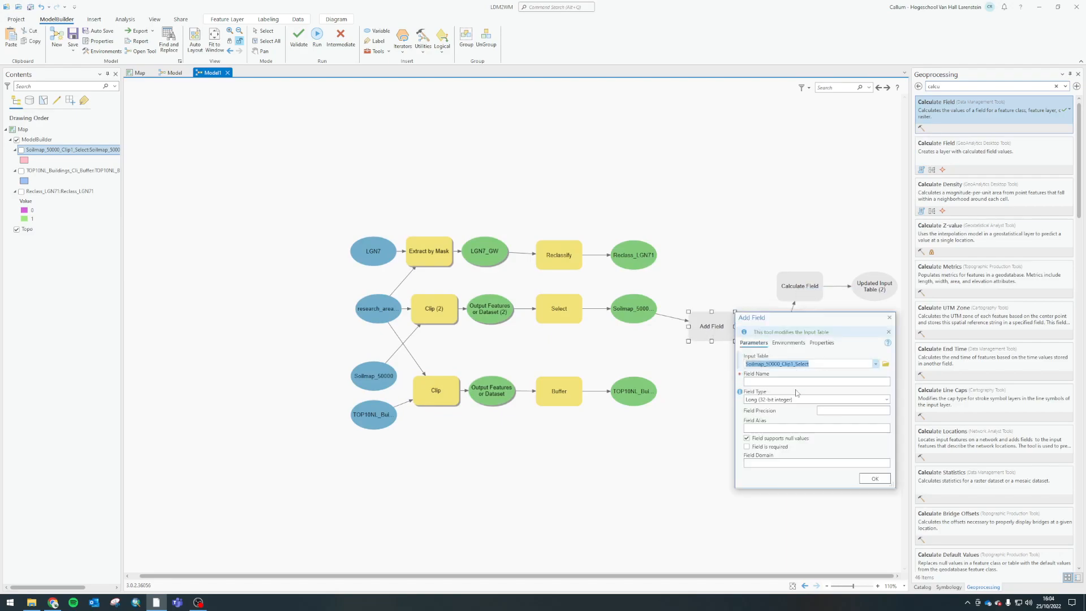
{"action": "left_click", "coordinate": [779, 380]}
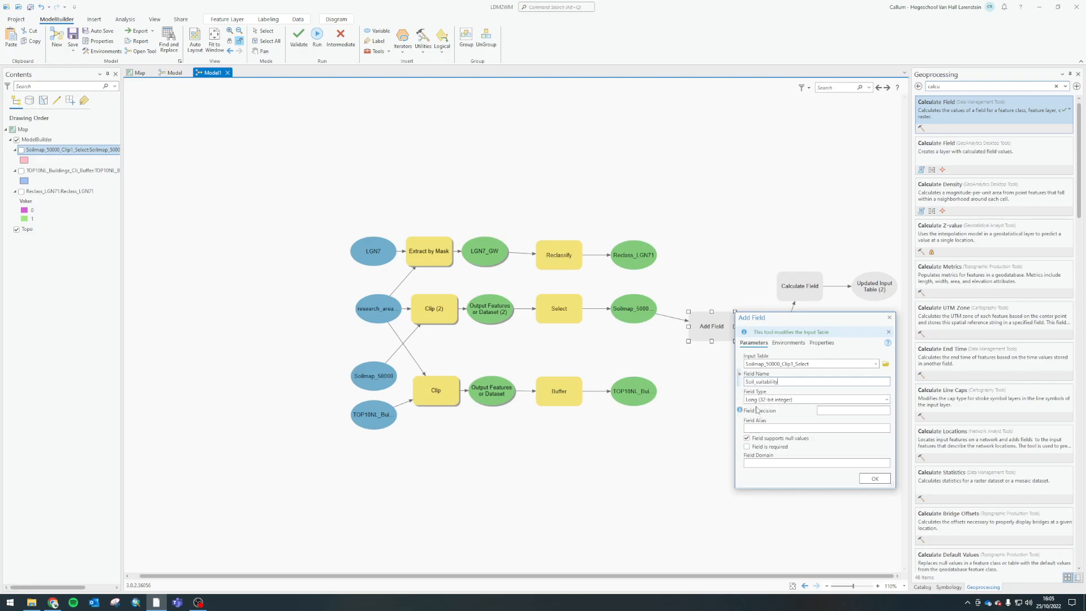
{"action": "left_click", "coordinate": [887, 400]}
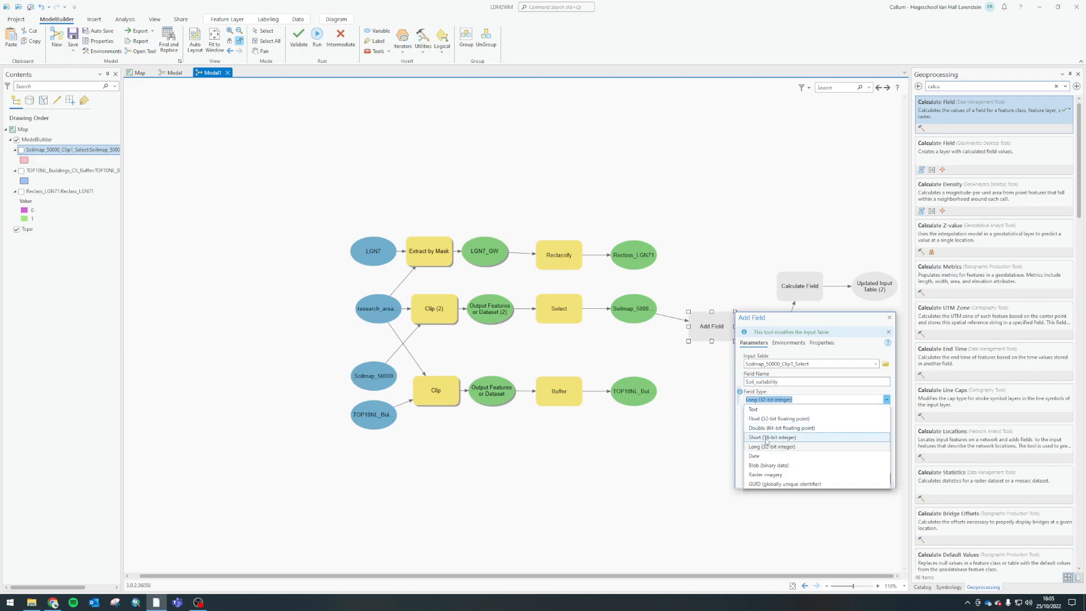
{"action": "left_click", "coordinate": [772, 437]}
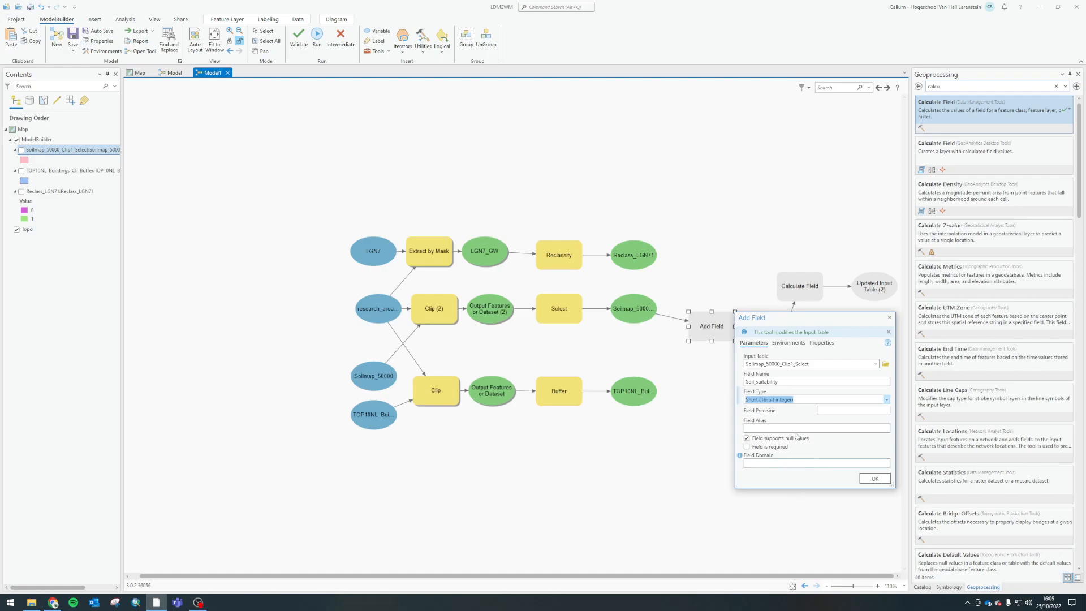
{"action": "left_click", "coordinate": [874, 479]}
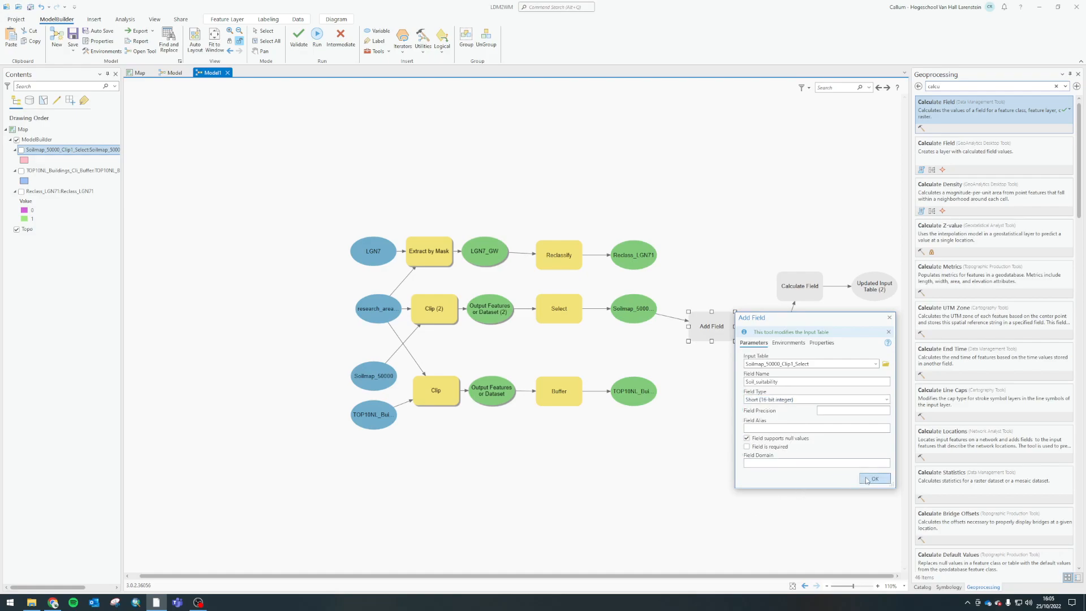
{"action": "right_click", "coordinate": [710, 331]}
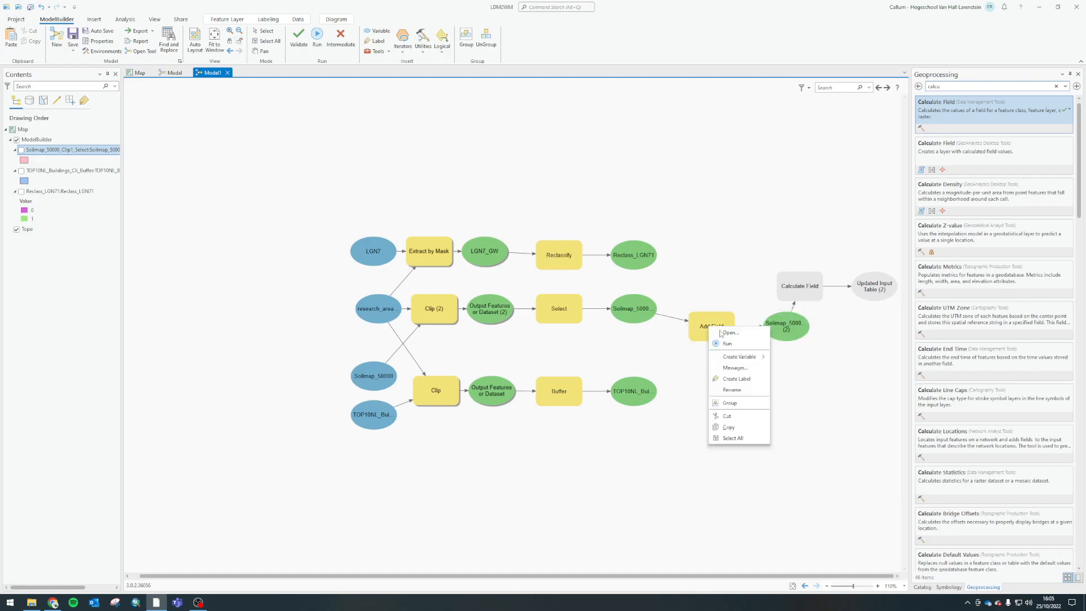
{"action": "left_click", "coordinate": [734, 344]}
Set Calculate Field to fill the Soil_suitability field with the value 1 and run the tool.
{"action": "double_click", "coordinate": [799, 285]}
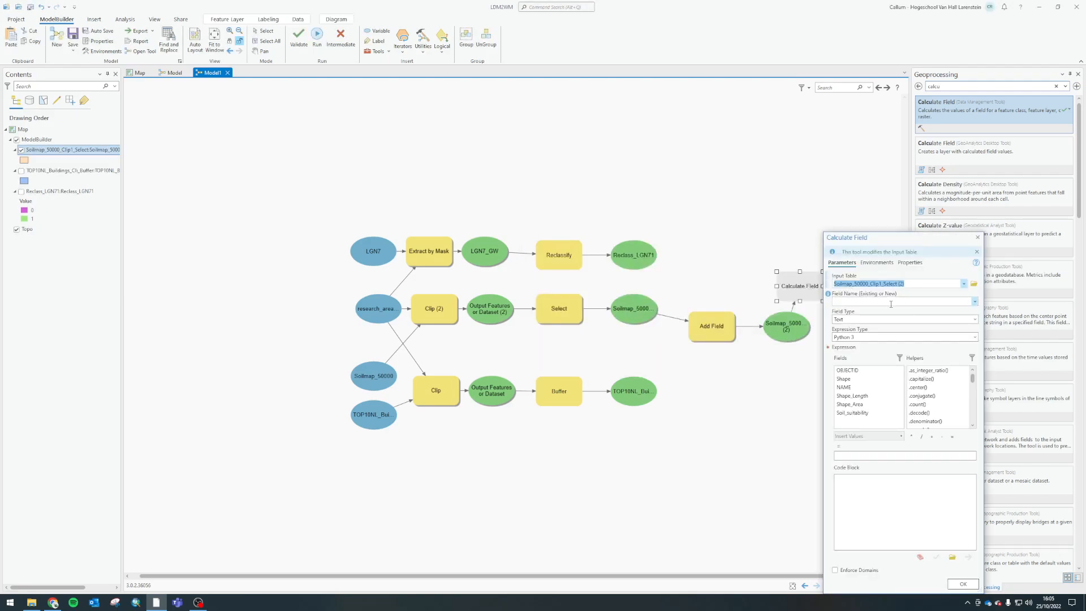
{"action": "left_click", "coordinate": [974, 304]}
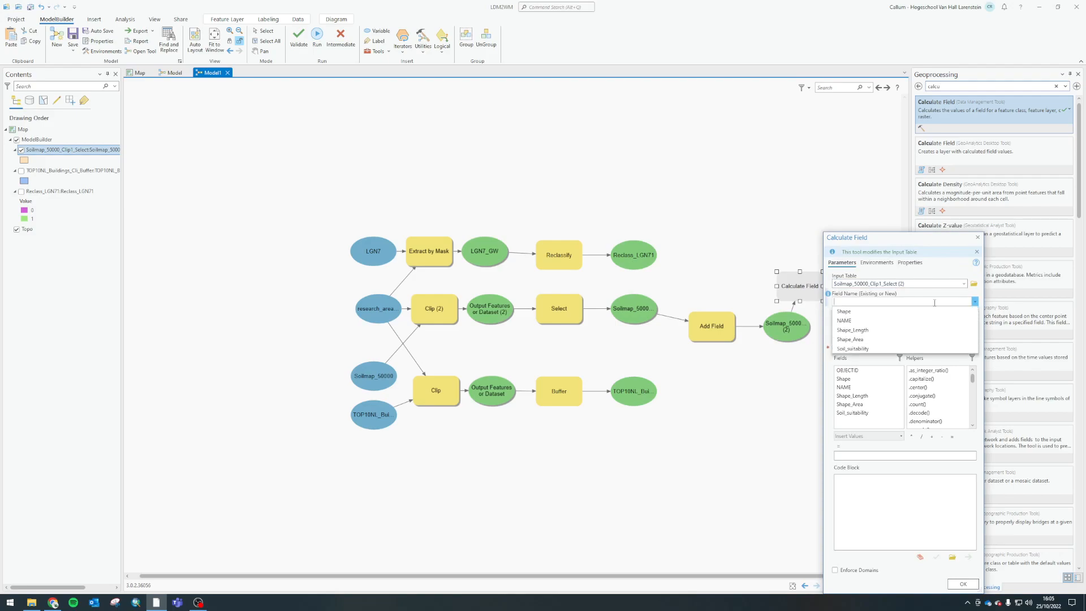
{"action": "left_click", "coordinate": [848, 350]}
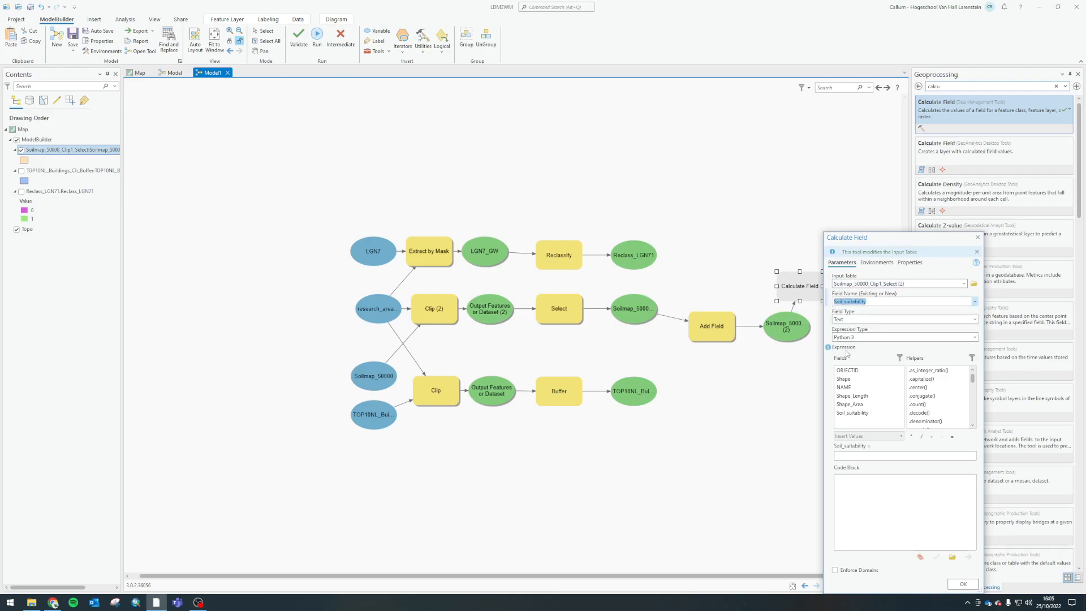
{"action": "left_click", "coordinate": [930, 309]}
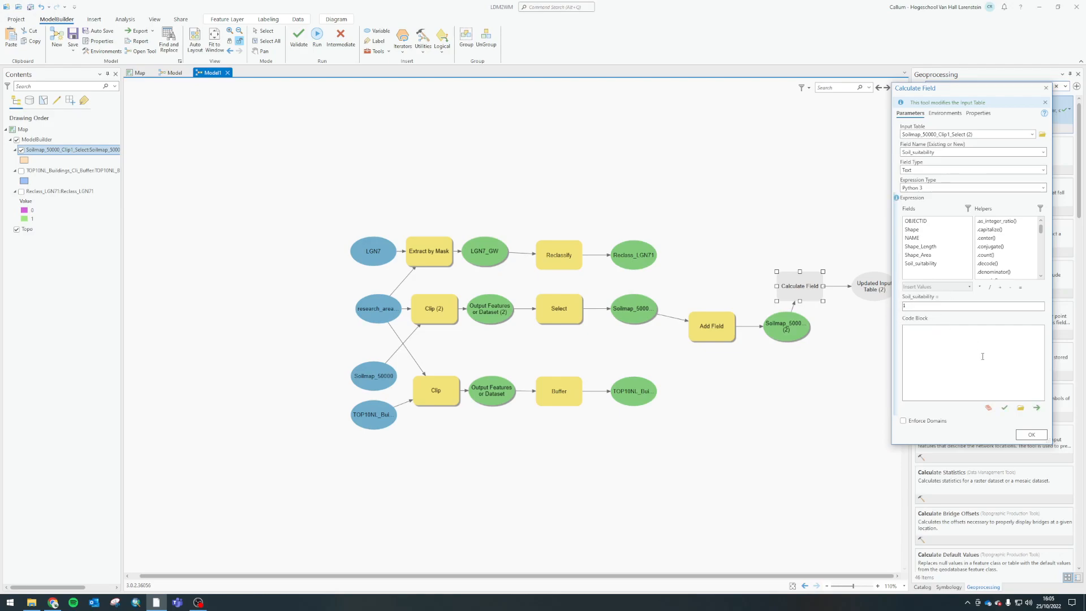
{"action": "left_click", "coordinate": [1032, 435]}
{"action": "right_click", "coordinate": [798, 292]}
{"action": "left_click", "coordinate": [815, 308]}
Add the Calculate Field output to the display, check the Soil_suitability column in the soil layer's attribute table, and return to Model1.
{"action": "right_click", "coordinate": [865, 290]}
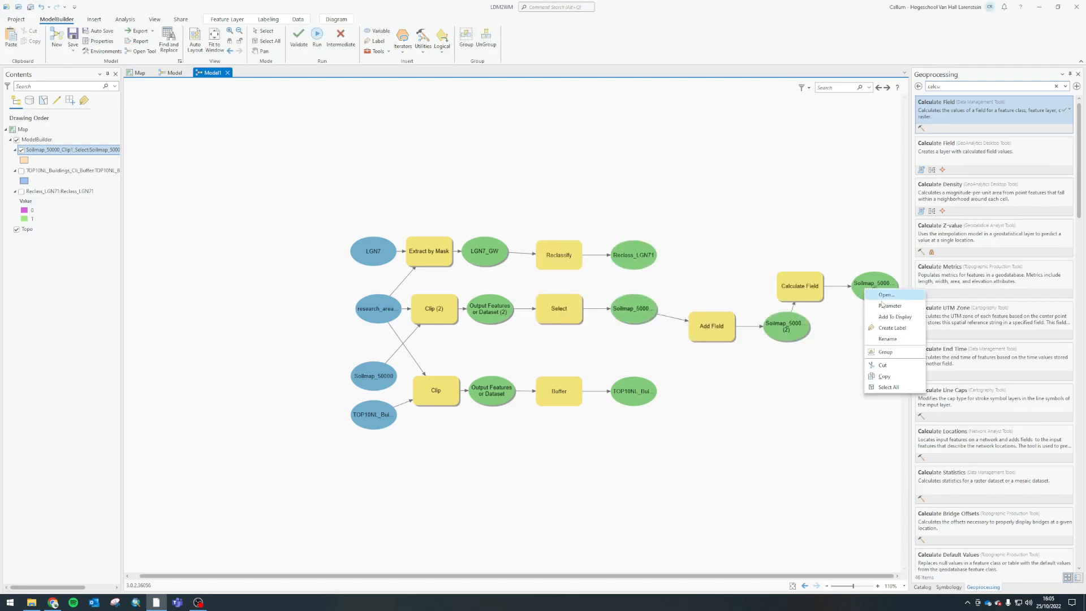
{"action": "left_click", "coordinate": [889, 318]}
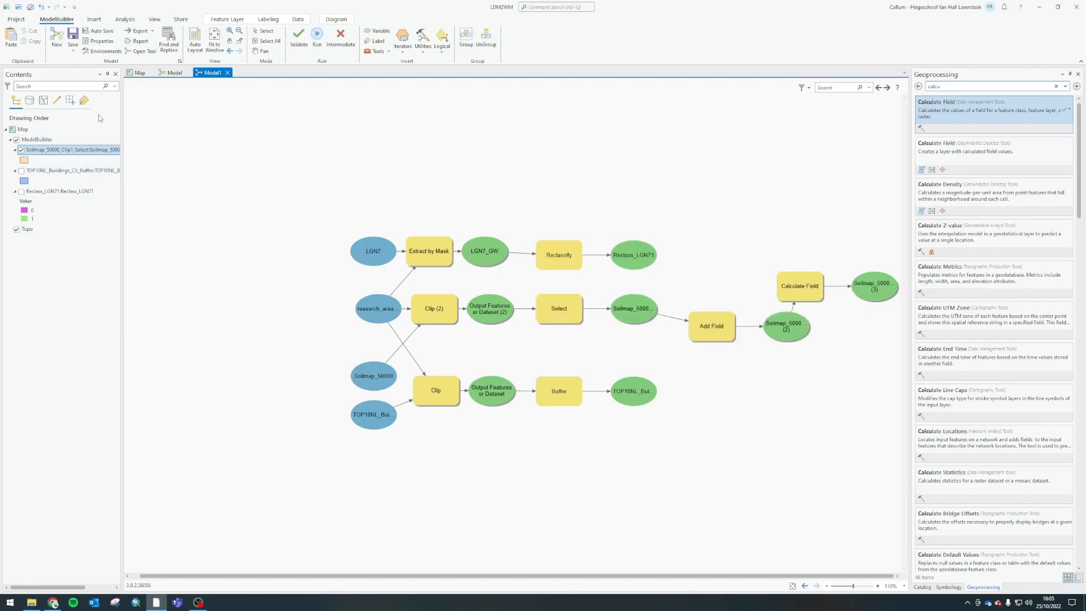
{"action": "right_click", "coordinate": [45, 150]}
{"action": "left_click", "coordinate": [93, 124]}
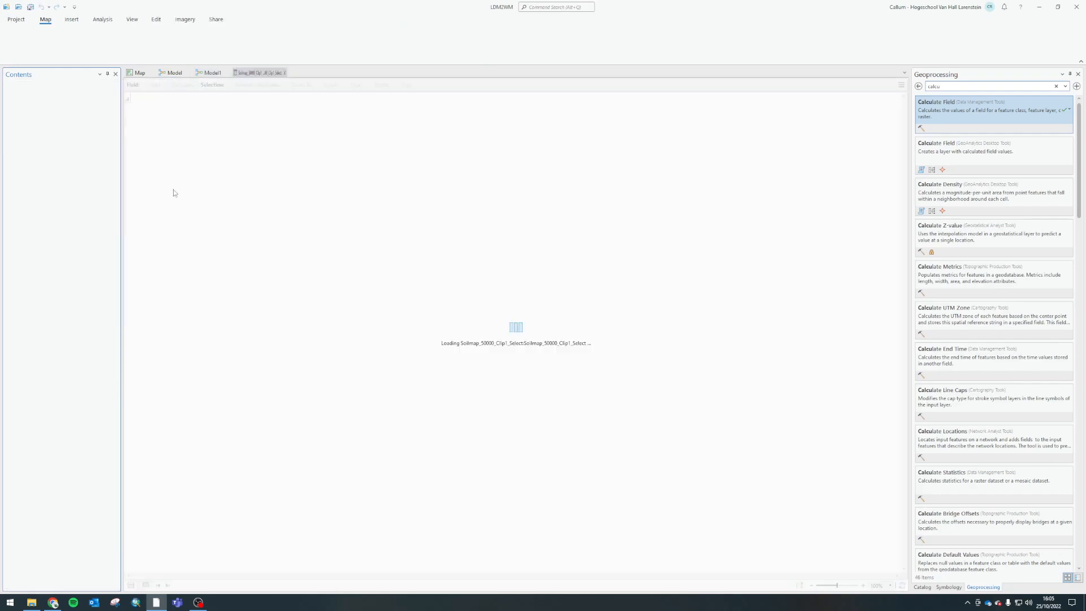
{"action": "left_click", "coordinate": [322, 98]}
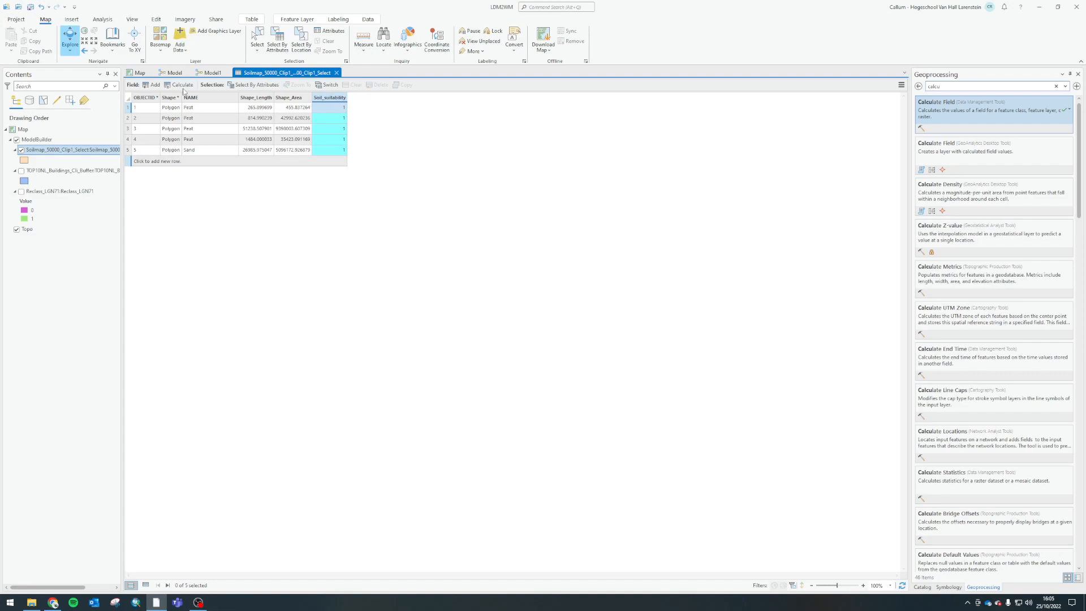
{"action": "left_click", "coordinate": [212, 72]}
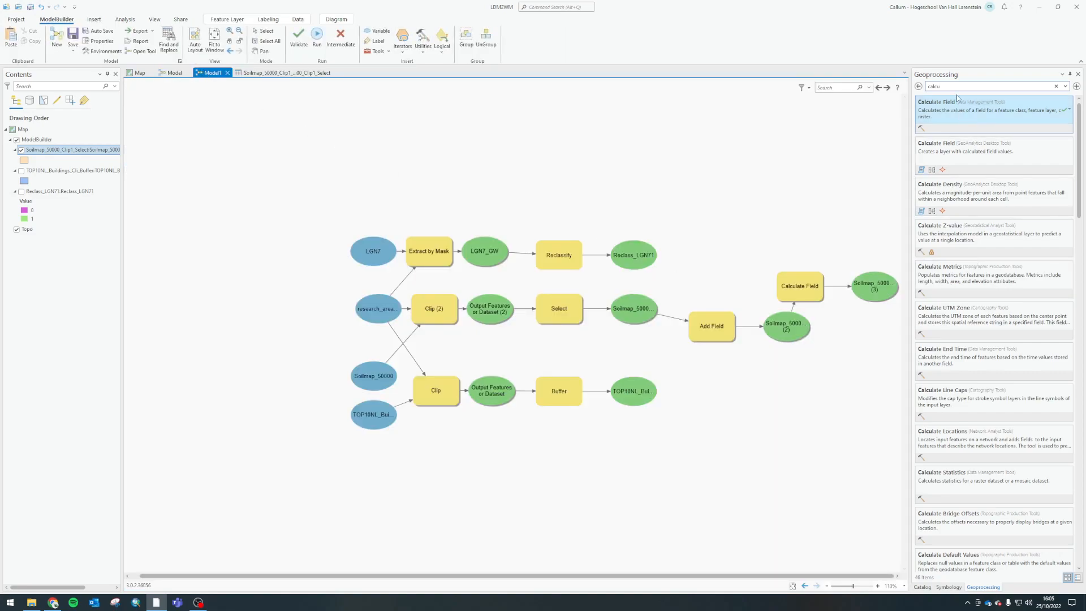
Add a second Calculate Field tool and a second Add Field tool to the model beside the Buffer output.
{"action": "left_click_drag", "start_coordinate": [958, 86], "coordinate": [860, 89]}
{"action": "left_click_drag", "start_coordinate": [951, 113], "coordinate": [835, 408]}
{"action": "left_click_drag", "start_coordinate": [956, 86], "coordinate": [864, 90]}
{"action": "type", "text": "add field"}
{"action": "left_click_drag", "start_coordinate": [950, 113], "coordinate": [714, 408]}
{"action": "left_click", "coordinate": [731, 491]}
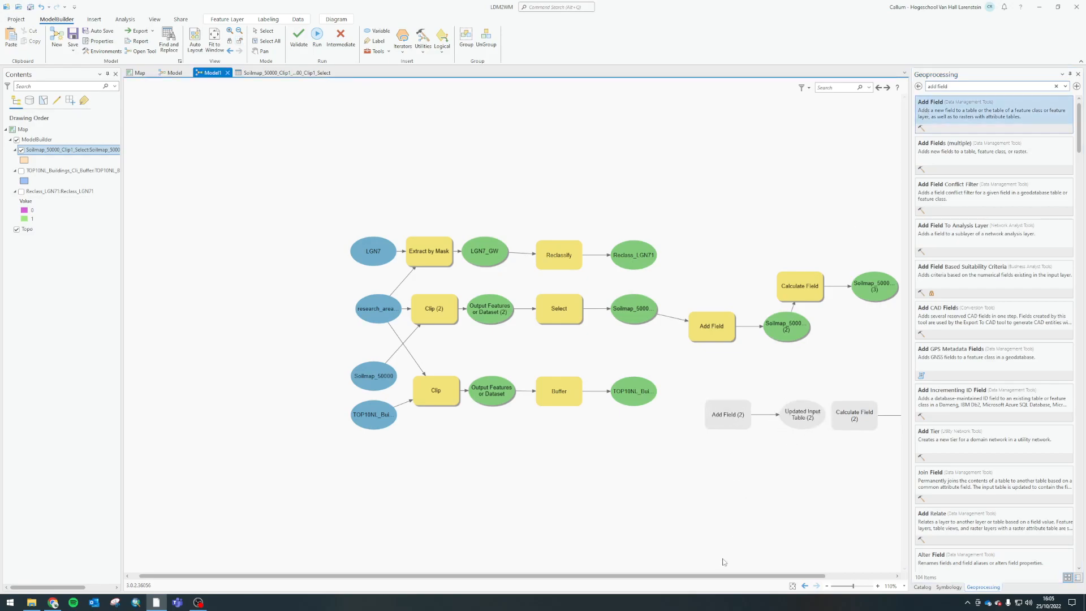
Move the second Add Field and Calculate Field tools together to the empty area below the Buffer branch.
{"action": "left_click_drag", "start_coordinate": [788, 576], "coordinate": [856, 574]}
{"action": "left_click_drag", "start_coordinate": [626, 383], "coordinate": [895, 473]}
{"action": "left_click_drag", "start_coordinate": [766, 407], "coordinate": [770, 502]}
{"action": "left_click", "coordinate": [804, 248]}
{"action": "left_click_drag", "start_coordinate": [616, 252], "coordinate": [679, 230]}
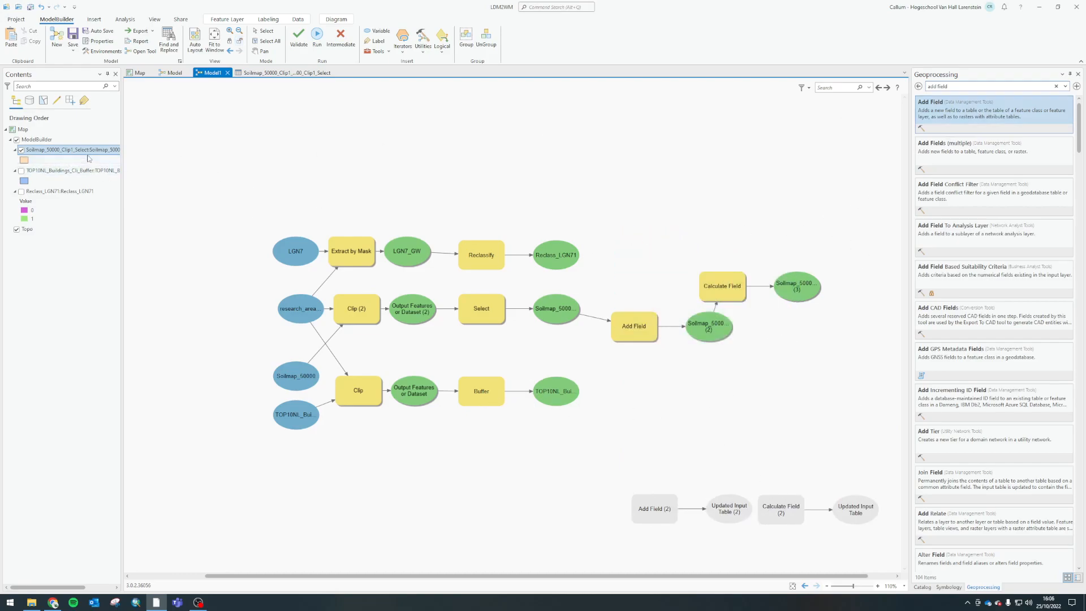
Inspect individual peat records of the selected soil layer in its attribute table and on the map, clear the selection, and return to Model1.
{"action": "right_click", "coordinate": [88, 159]}
{"action": "left_click", "coordinate": [148, 182]}
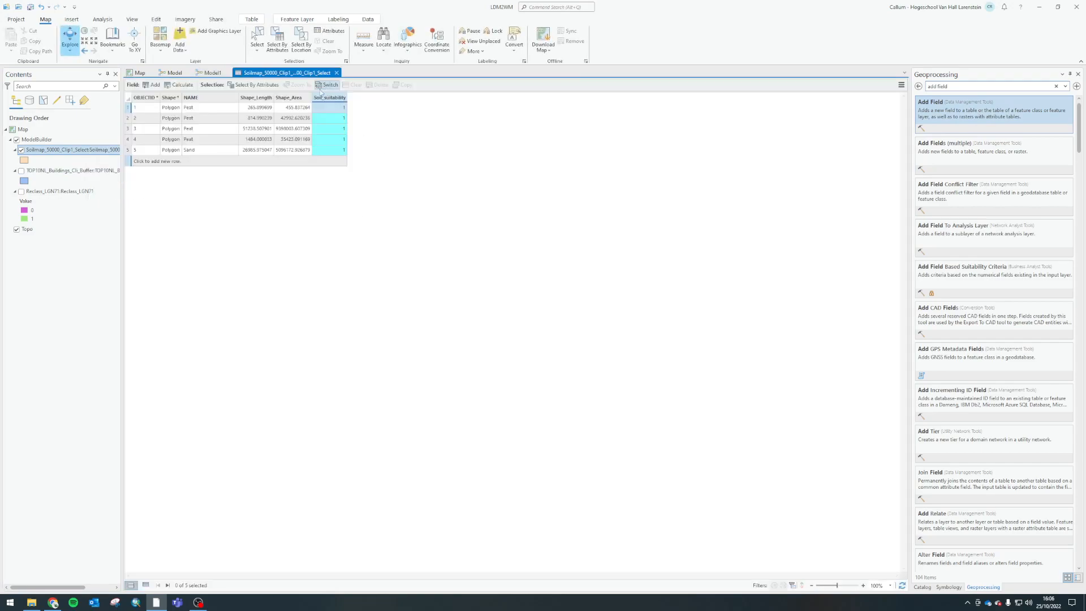
{"action": "left_click", "coordinate": [129, 117]}
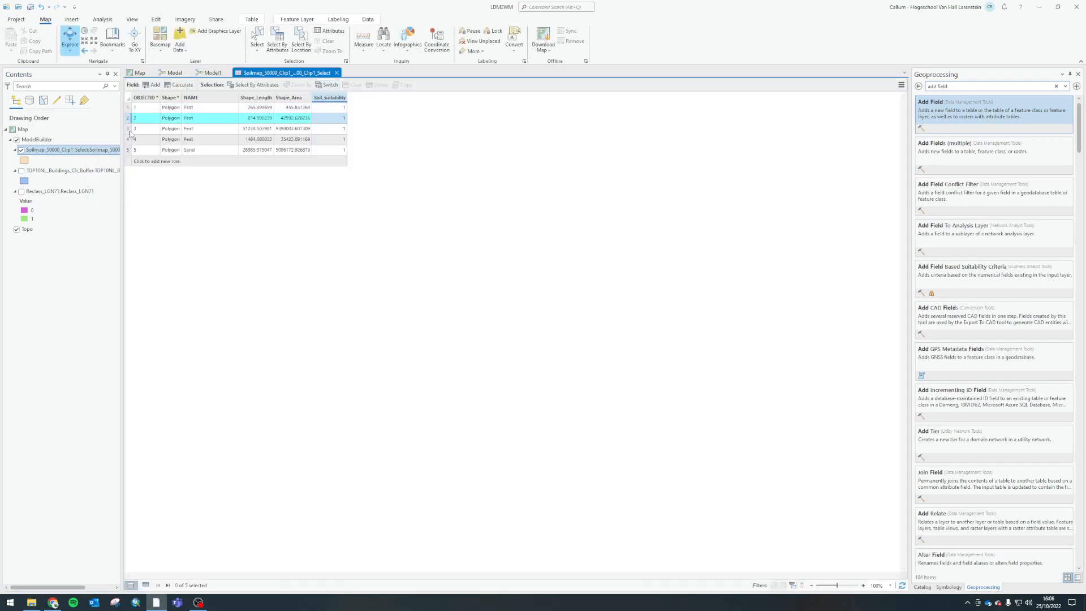
{"action": "left_click", "coordinate": [129, 129]}
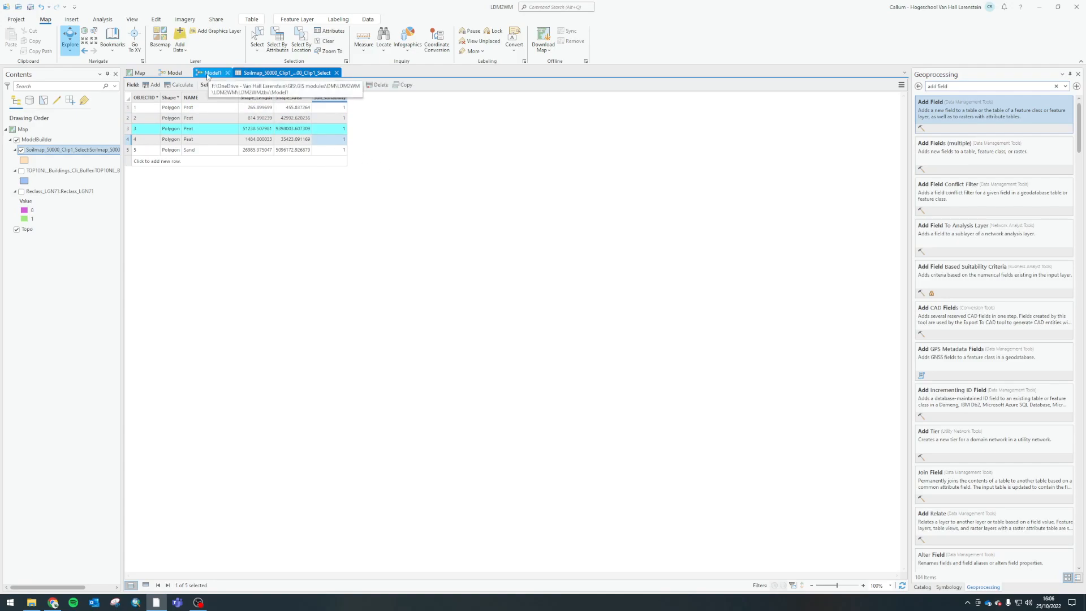
{"action": "left_click", "coordinate": [140, 72]}
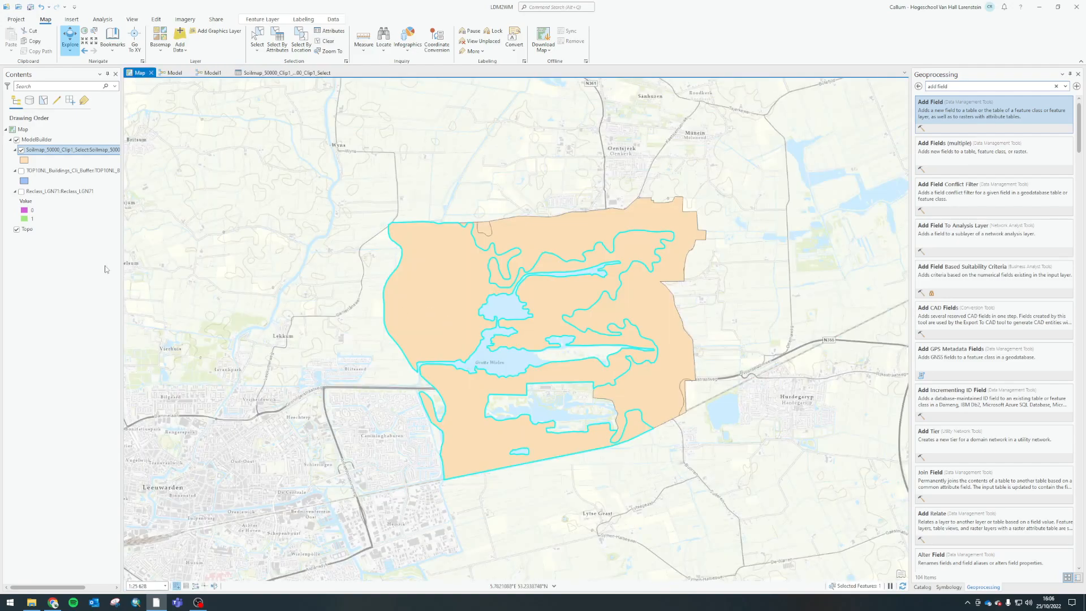
{"action": "left_click", "coordinate": [326, 41]}
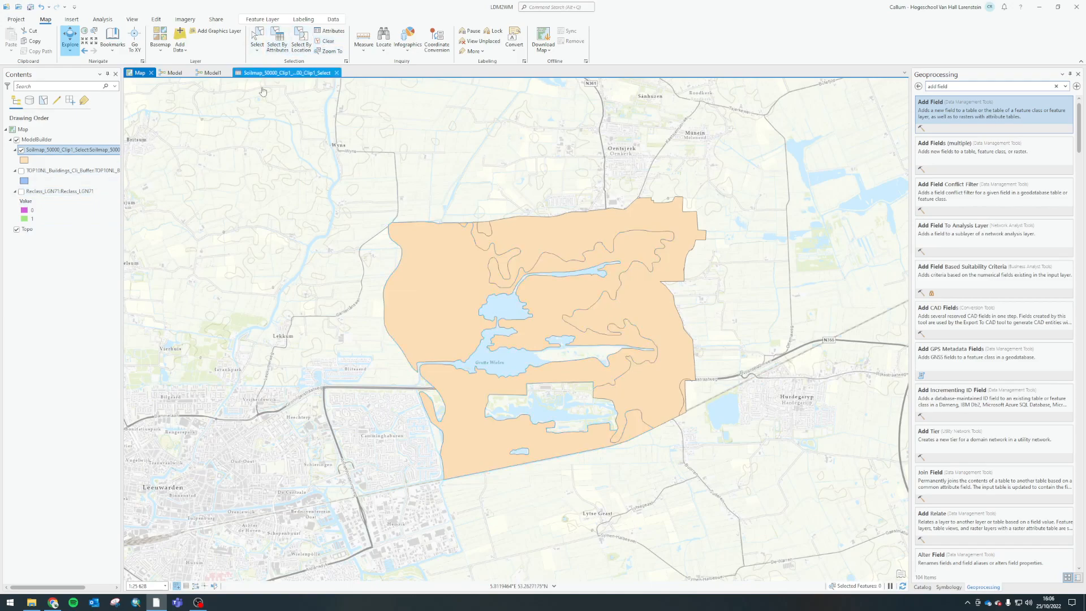
{"action": "left_click", "coordinate": [213, 72]}
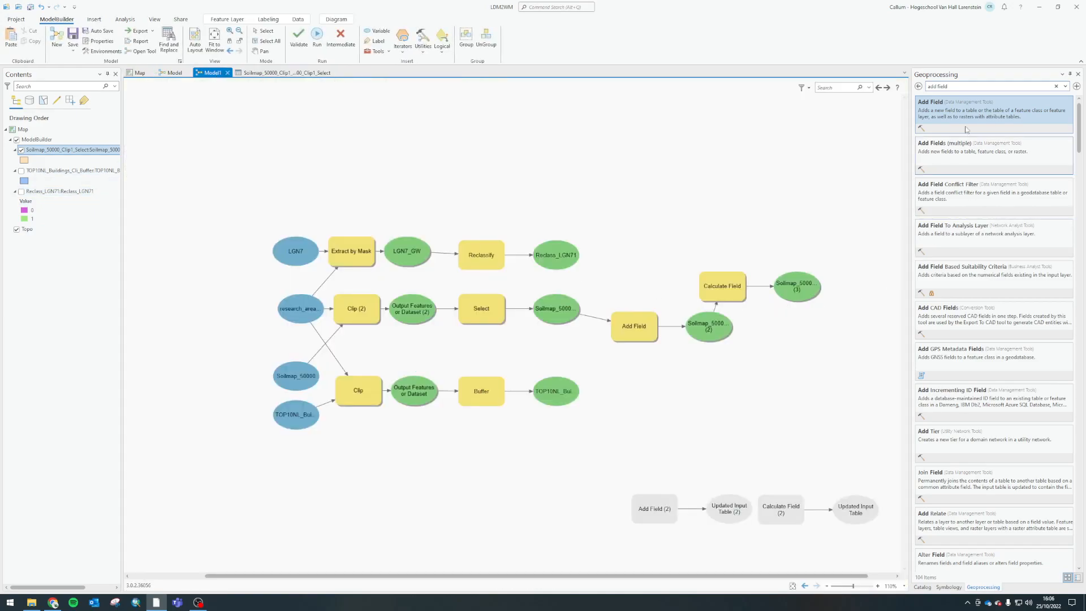
Search the geoprocessing tools for dissolve, add Dissolve to the model, and connect the soil Calculate Field output to it as input features.
{"action": "left_click", "coordinate": [952, 85]}
{"action": "key", "text": "ctrl+a"}
{"action": "type", "text": "dissolve"}
{"action": "left_click_drag", "start_coordinate": [930, 102], "coordinate": [807, 335]}
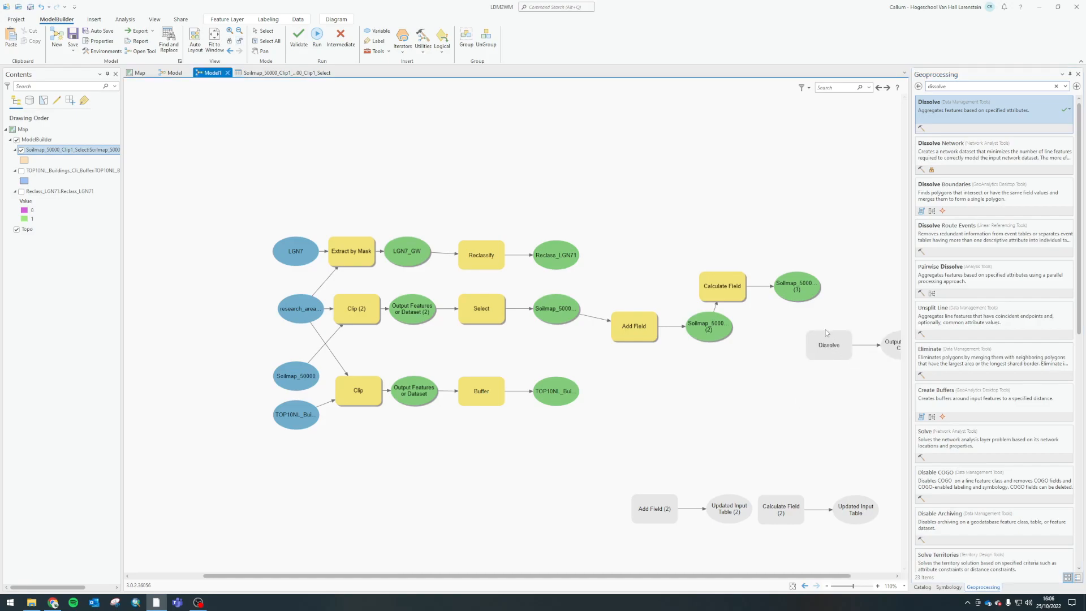
{"action": "left_click_drag", "start_coordinate": [806, 296], "coordinate": [839, 350]}
{"action": "left_click", "coordinate": [844, 356]}
Set the Dissolve tool's dissolve field to Soil_suitability, accept the parameters, and run the tool.
{"action": "double_click", "coordinate": [833, 346]}
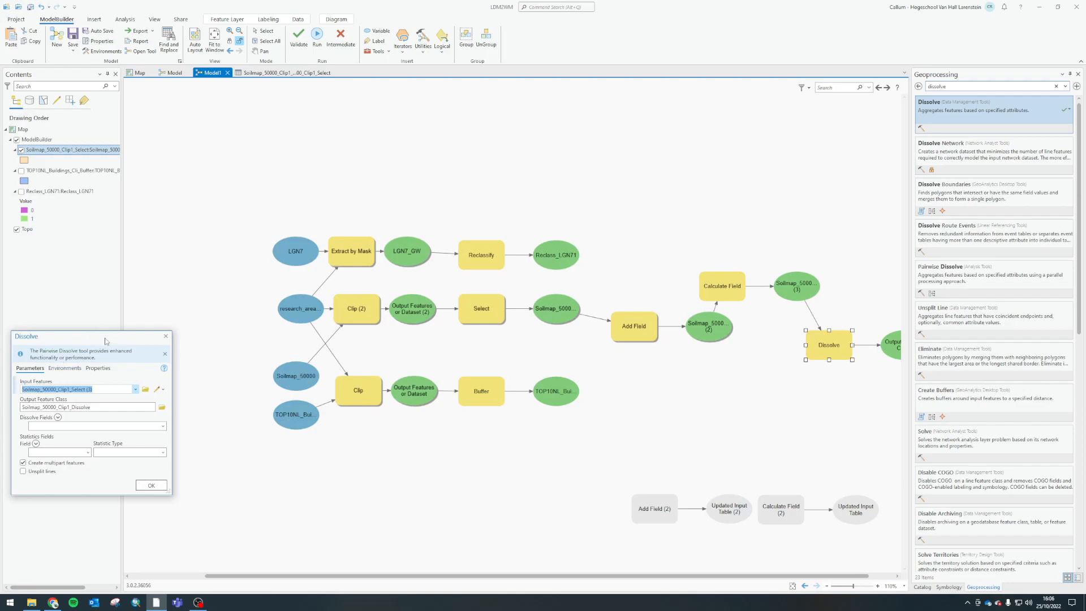
{"action": "left_click_drag", "start_coordinate": [104, 339], "coordinate": [124, 92]}
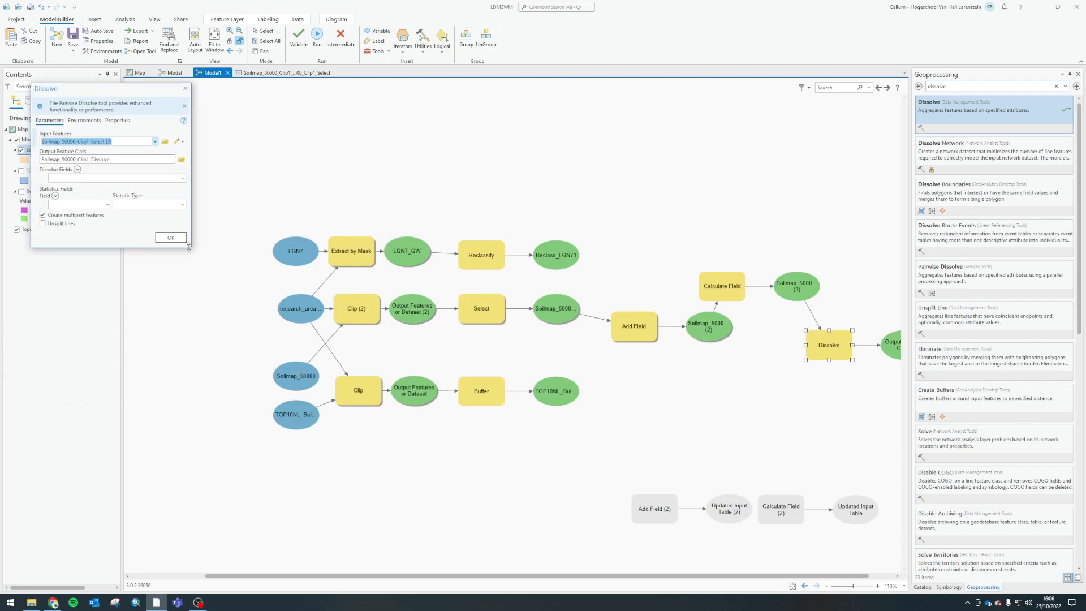
{"action": "left_click_drag", "start_coordinate": [188, 247], "coordinate": [243, 338]}
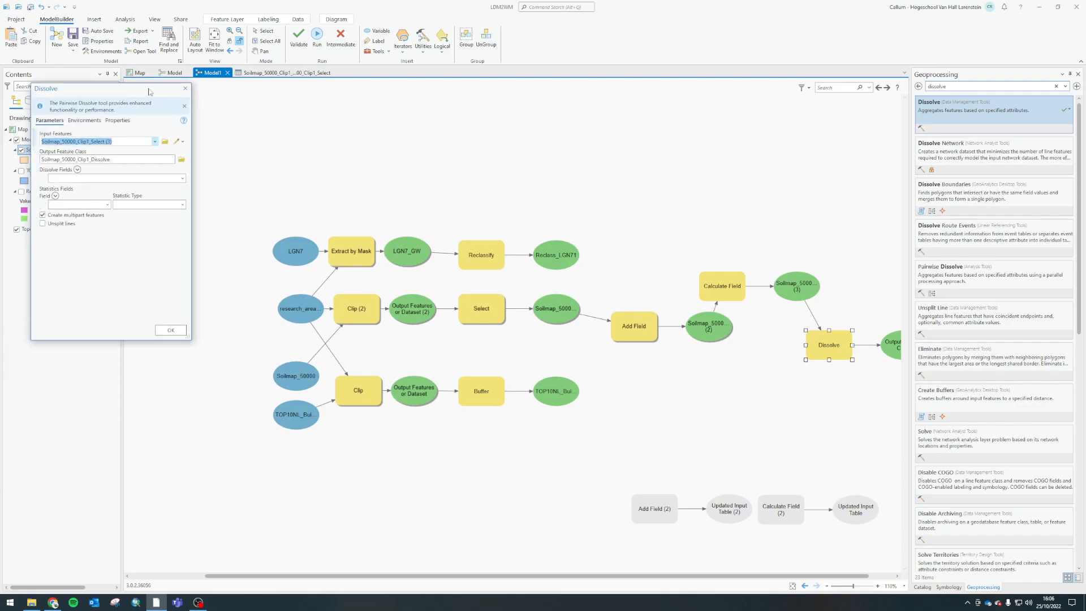
{"action": "left_click_drag", "start_coordinate": [150, 91], "coordinate": [631, 57]}
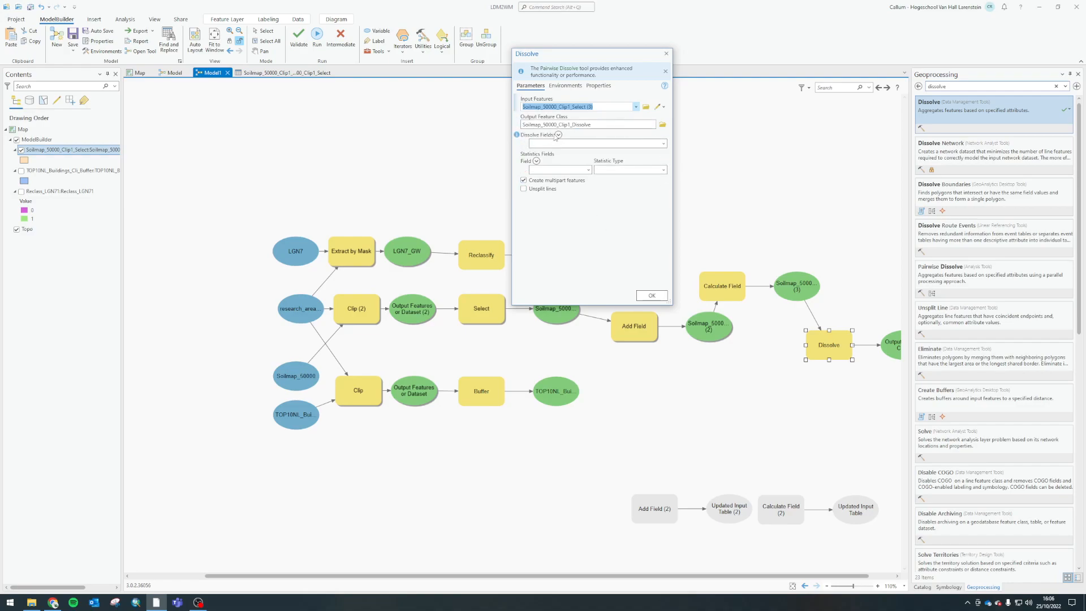
{"action": "left_click", "coordinate": [664, 144]}
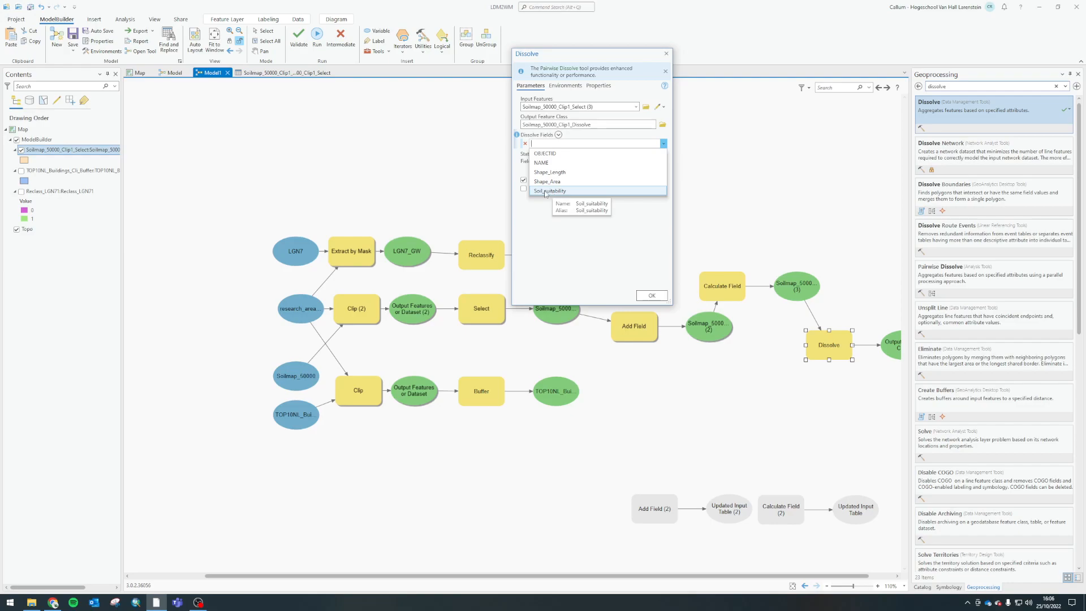
{"action": "left_click", "coordinate": [546, 192]}
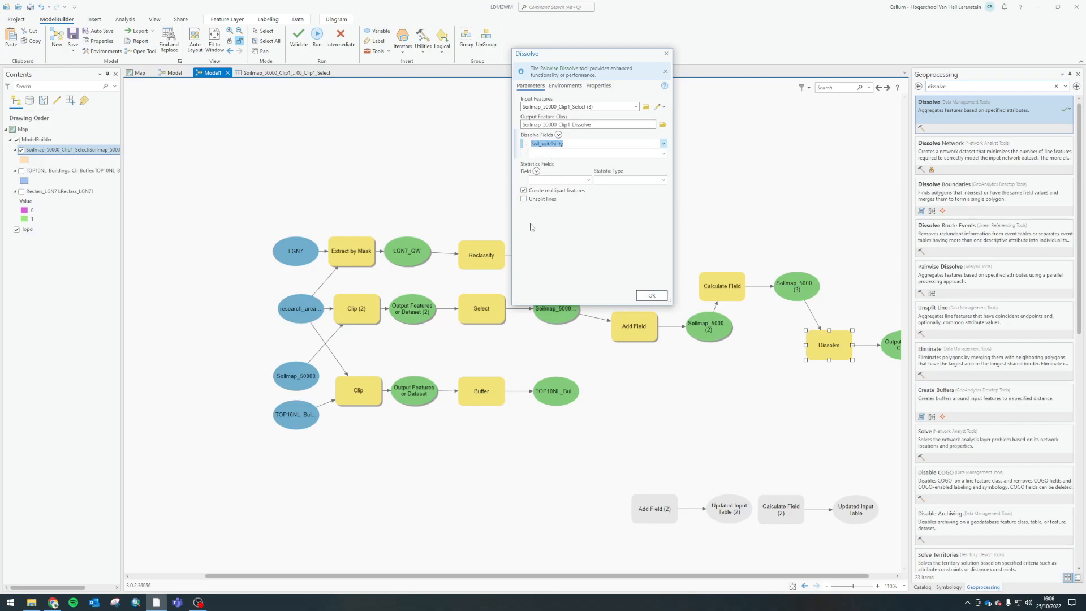
{"action": "left_click", "coordinate": [652, 296]}
{"action": "right_click", "coordinate": [833, 346]}
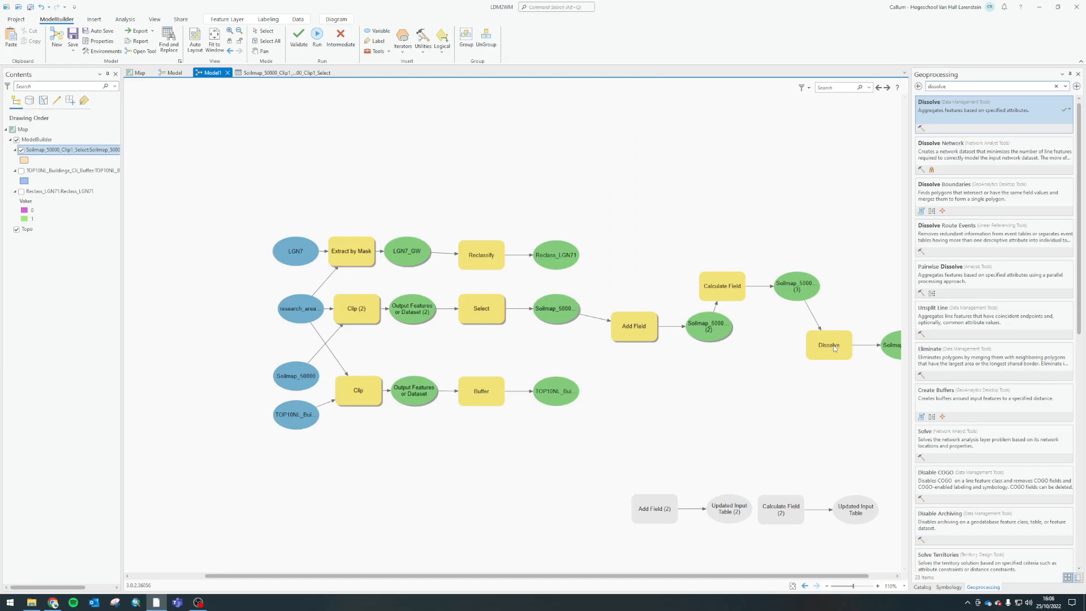
{"action": "left_click", "coordinate": [854, 363]}
Run the Buffer tool in the buildings branch and display its output on the map.
{"action": "left_click_drag", "start_coordinate": [455, 360], "coordinate": [616, 426]}
{"action": "right_click", "coordinate": [489, 396]}
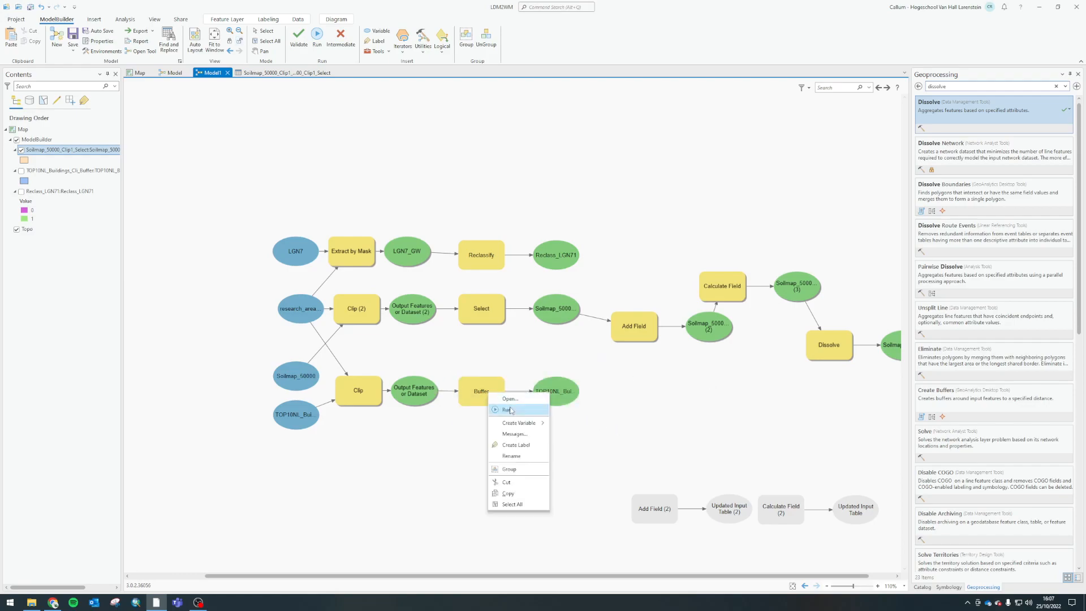
{"action": "left_click", "coordinate": [512, 416]}
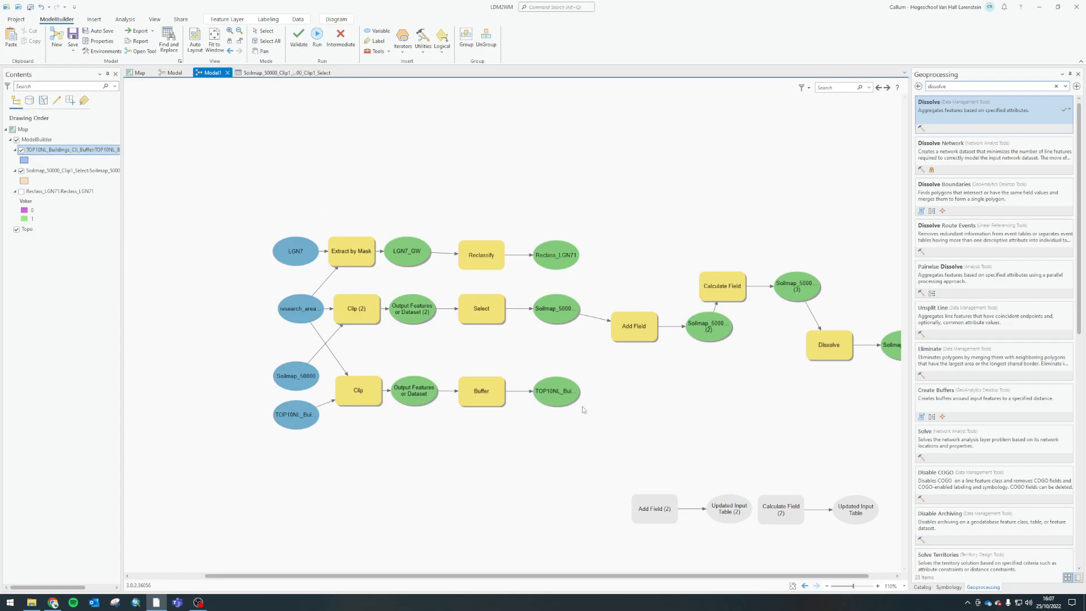
{"action": "left_click", "coordinate": [570, 386]}
{"action": "left_click", "coordinate": [139, 72]}
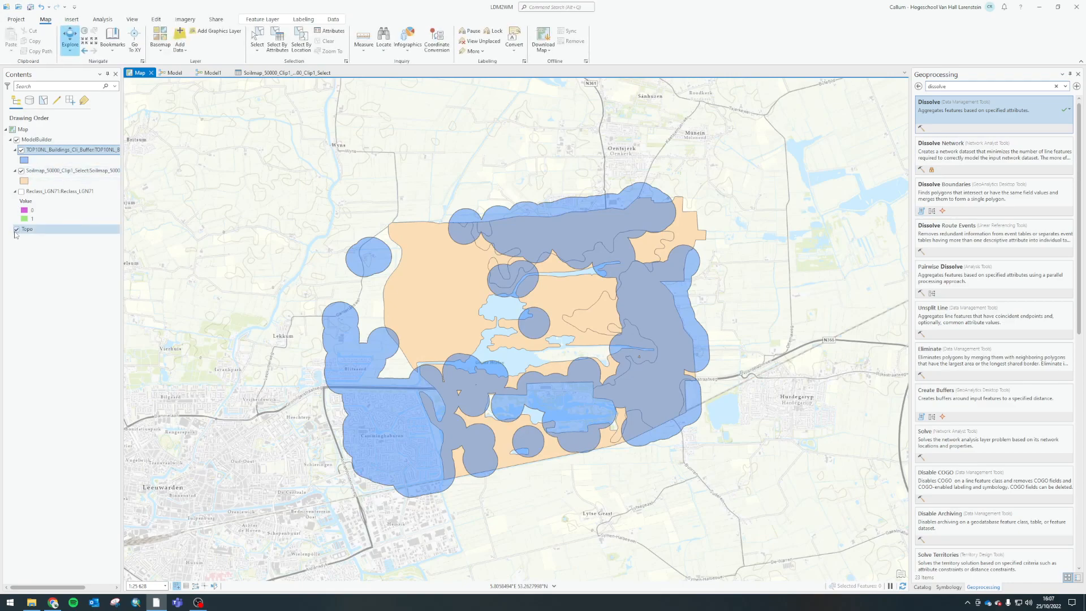
Add the research area variable to the map display, hide the selected soil layer, and place the buildings buffer above research_area_gw.
{"action": "left_click", "coordinate": [212, 73]}
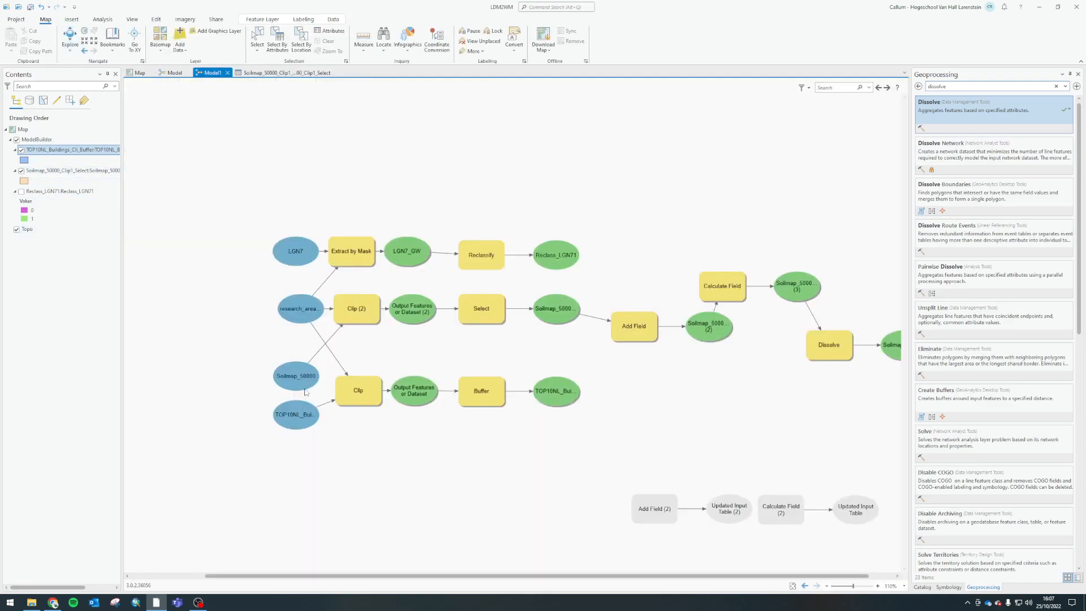
{"action": "right_click", "coordinate": [294, 308]}
{"action": "left_click", "coordinate": [222, 287]}
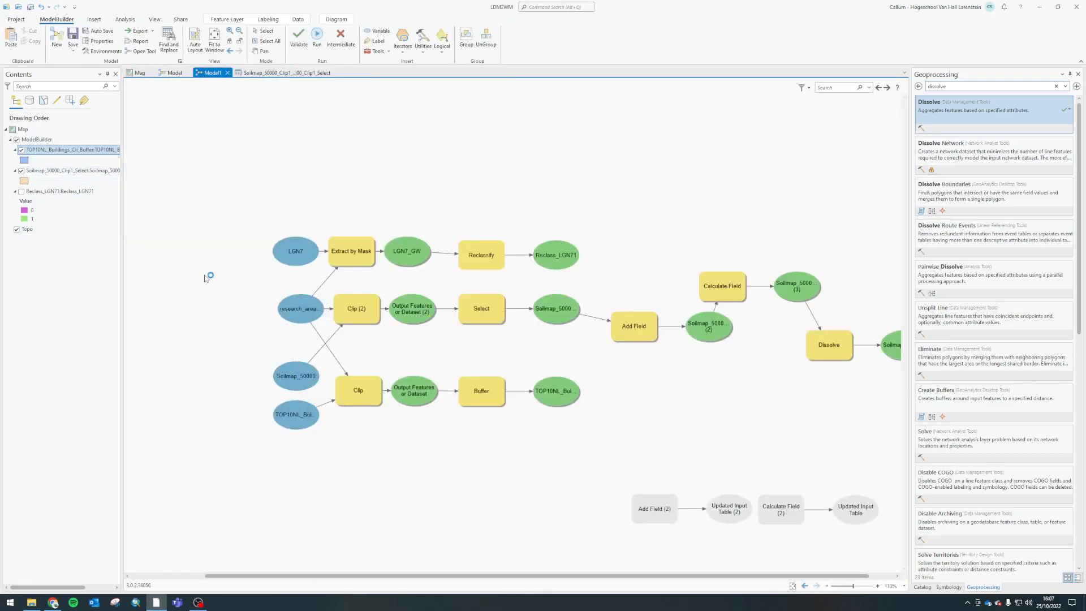
{"action": "left_click", "coordinate": [138, 73]}
{"action": "left_click", "coordinate": [21, 192]}
{"action": "mouse_move", "coordinate": [35, 172]}
{"action": "left_mouse_down"}
{"action": "mouse_move", "coordinate": [38, 141]}
{"action": "mouse_move", "coordinate": [44, 151]}
{"action": "left_mouse_up"}
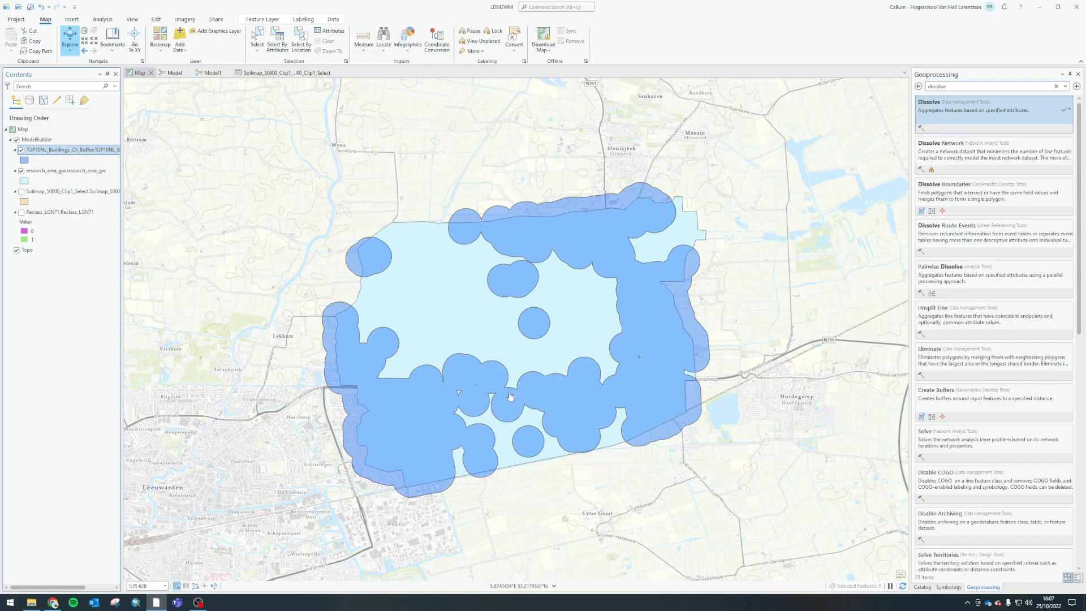
Change the fill colour of the buildings buffer layer to red and apply it.
{"action": "left_click", "coordinate": [25, 160]}
{"action": "left_click", "coordinate": [25, 160]}
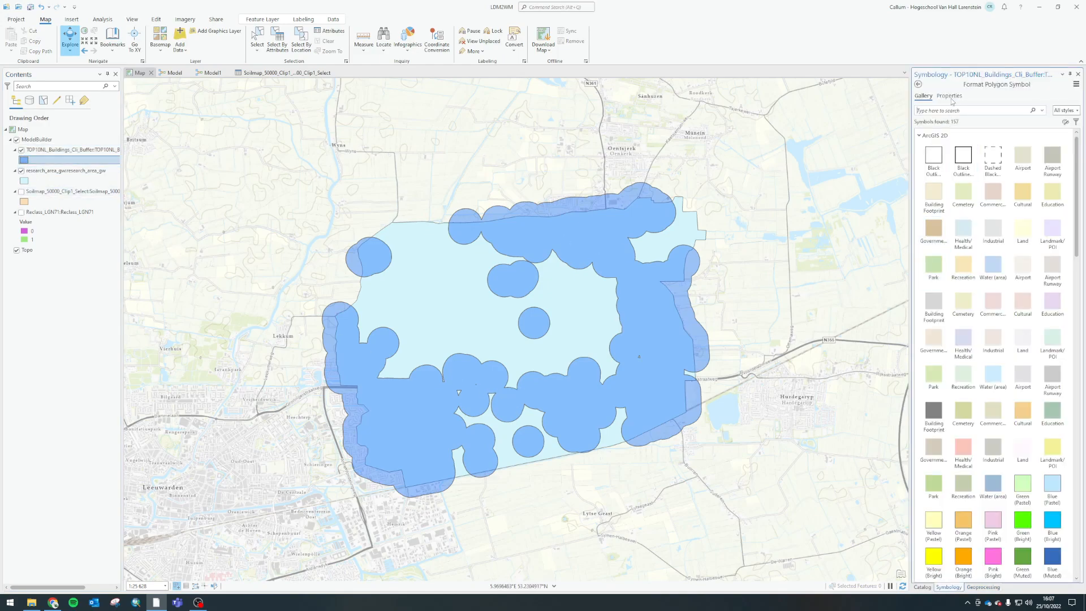
{"action": "left_click", "coordinate": [950, 96]}
{"action": "left_click", "coordinate": [1078, 148]}
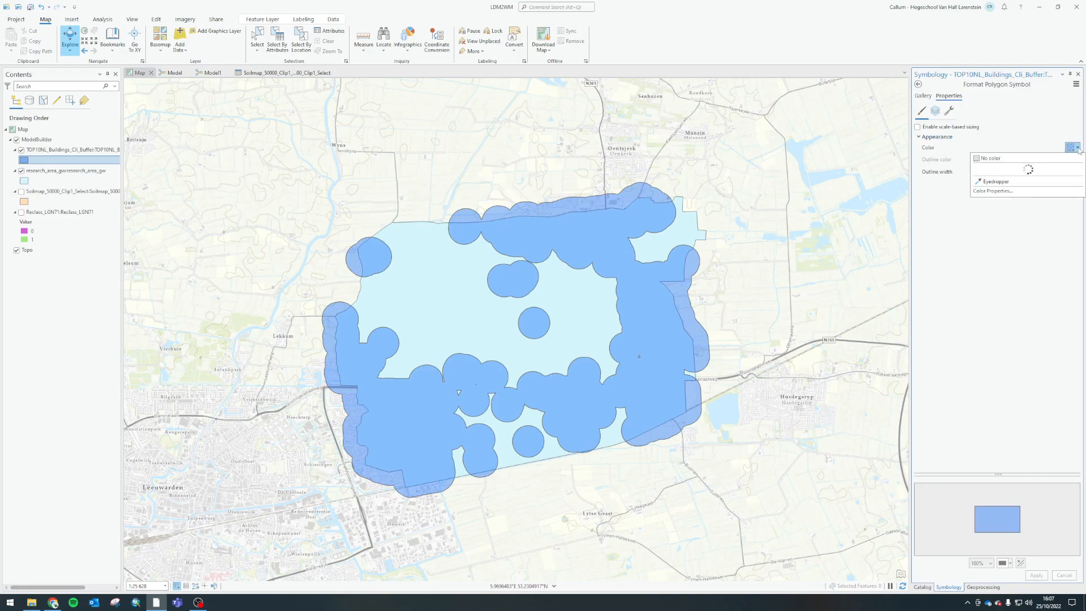
{"action": "left_click", "coordinate": [989, 195]}
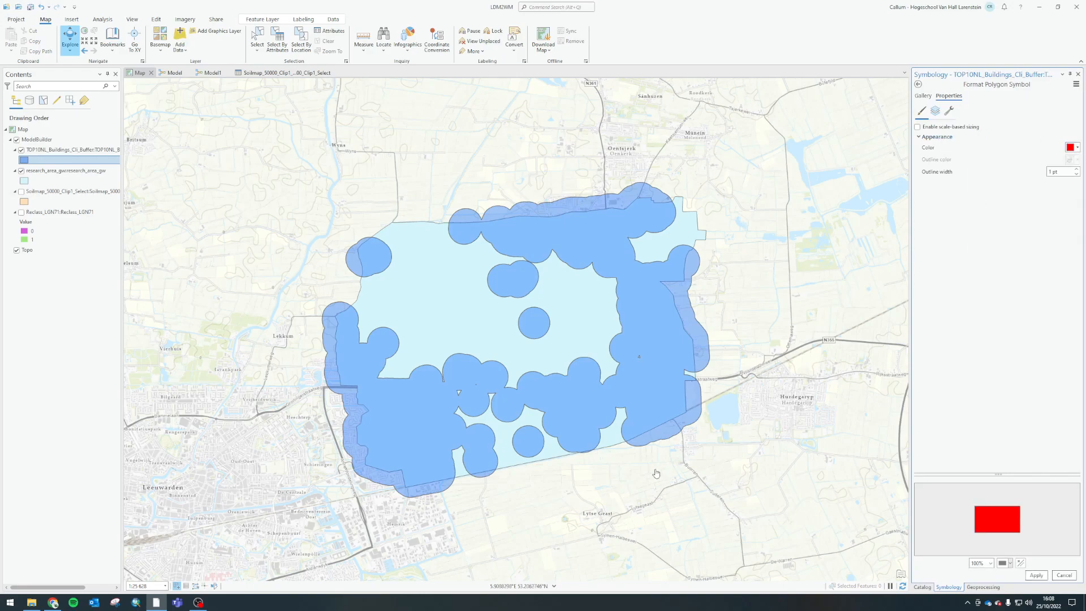
{"action": "left_click", "coordinate": [1037, 576]}
Colour research_area_gw bright green and compare it with the buildings buffer by toggling the two layers' visibility.
{"action": "left_click", "coordinate": [23, 180]}
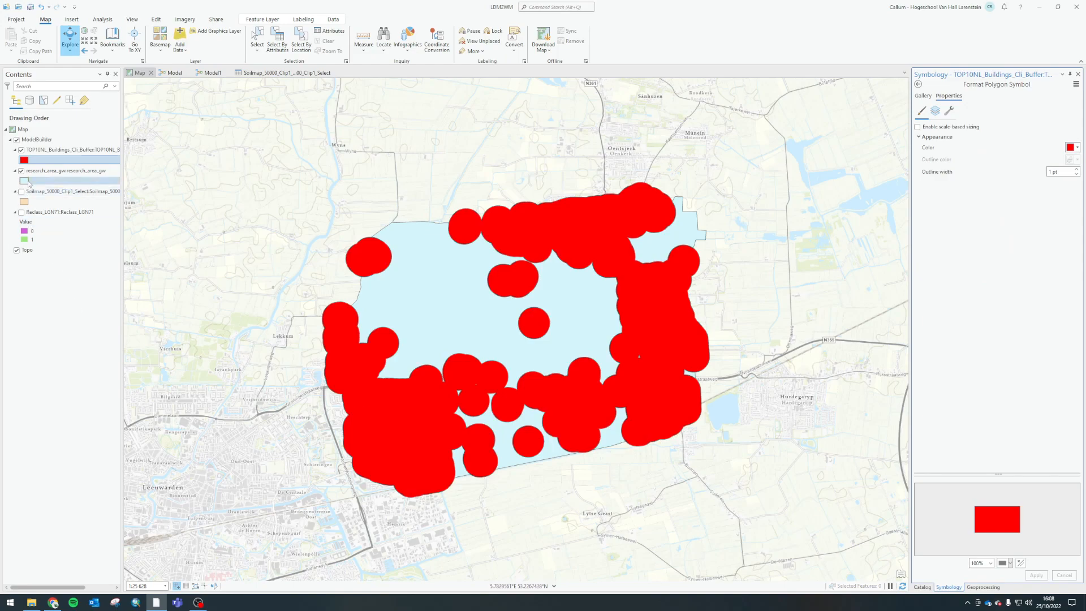
{"action": "left_click", "coordinate": [1073, 149]}
{"action": "left_click", "coordinate": [1019, 197]}
{"action": "left_click", "coordinate": [1036, 575]}
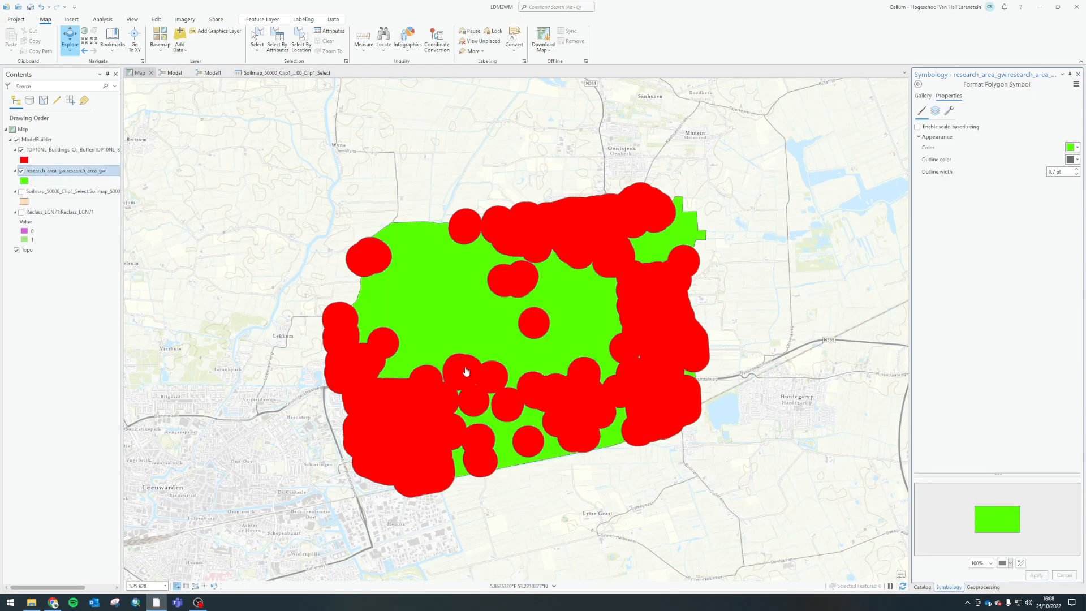
{"action": "scroll", "coordinate": [466, 371], "scroll_direction": "up", "scroll_amount": 2}
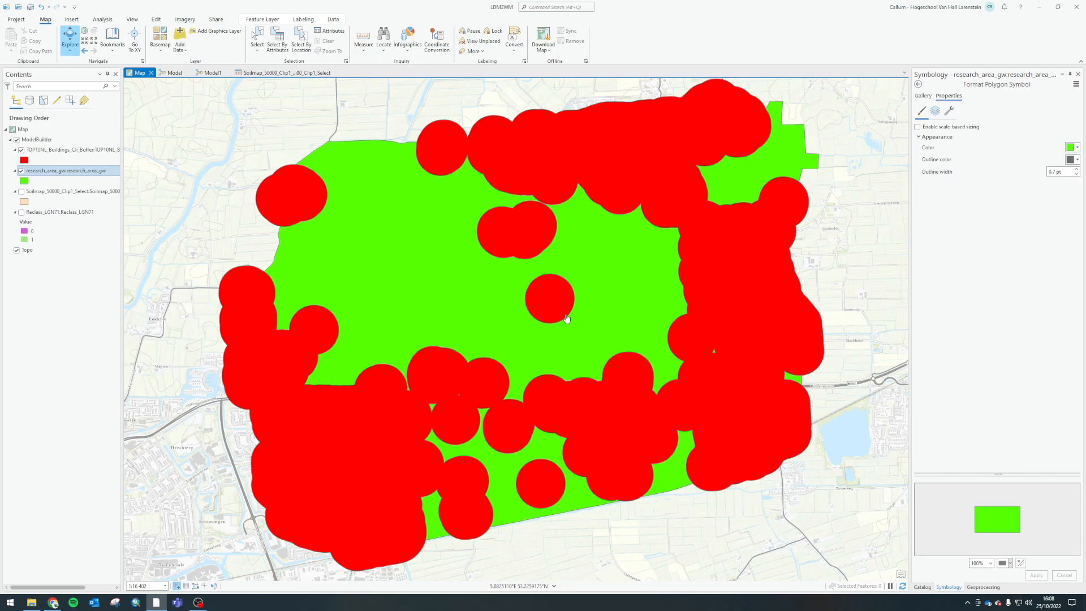
{"action": "left_click", "coordinate": [22, 150]}
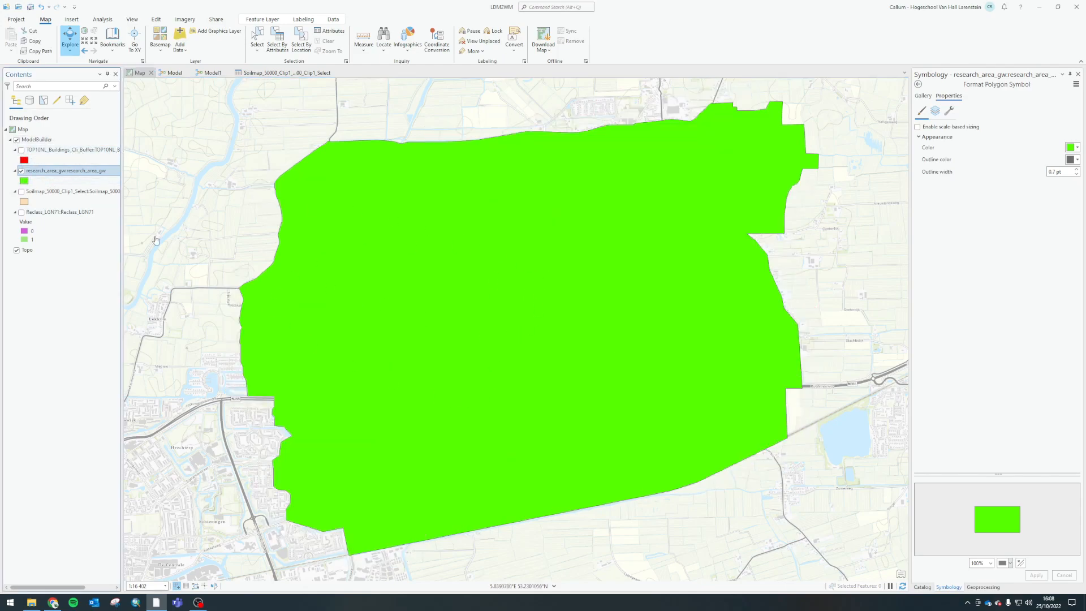
{"action": "left_click", "coordinate": [21, 171]}
{"action": "left_click", "coordinate": [22, 170]}
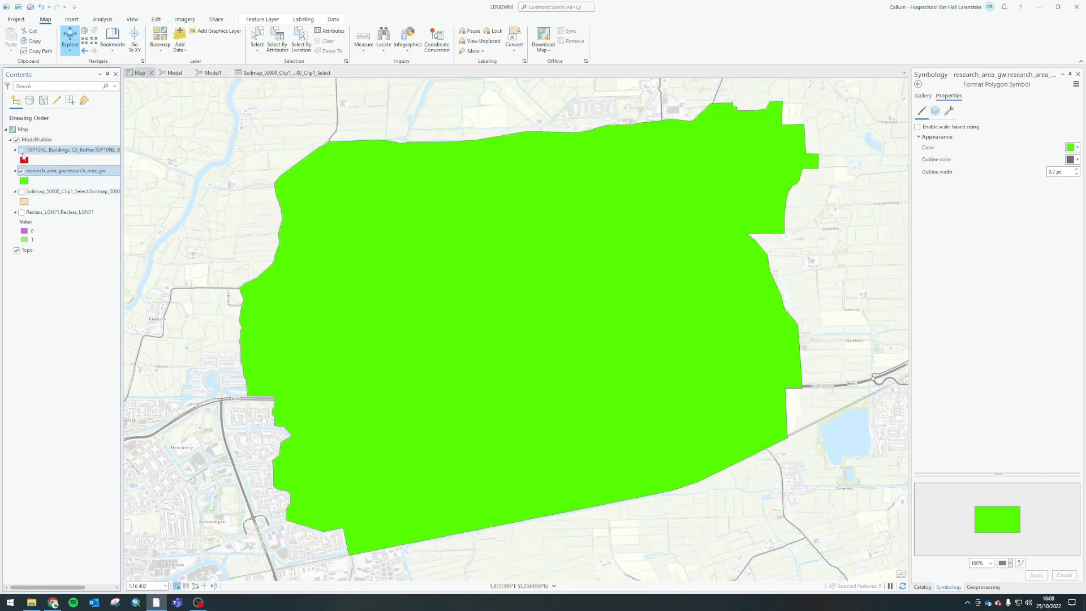
{"action": "left_click", "coordinate": [22, 150]}
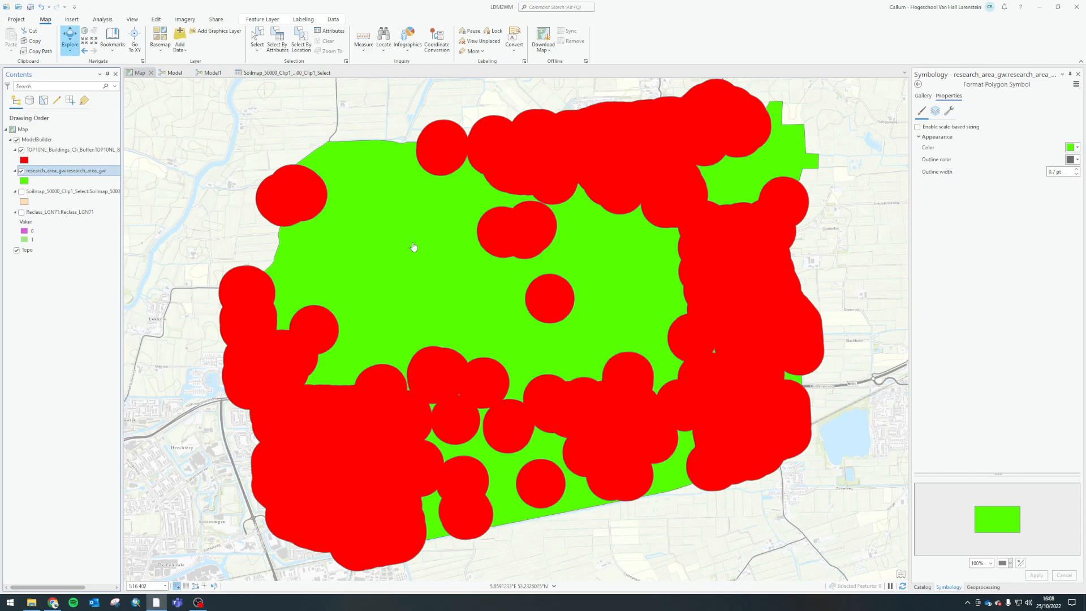
Return to Model1, search the geoprocessing tools for erase, and add the Erase tool beside the Buffer output.
{"action": "left_click", "coordinate": [211, 73]}
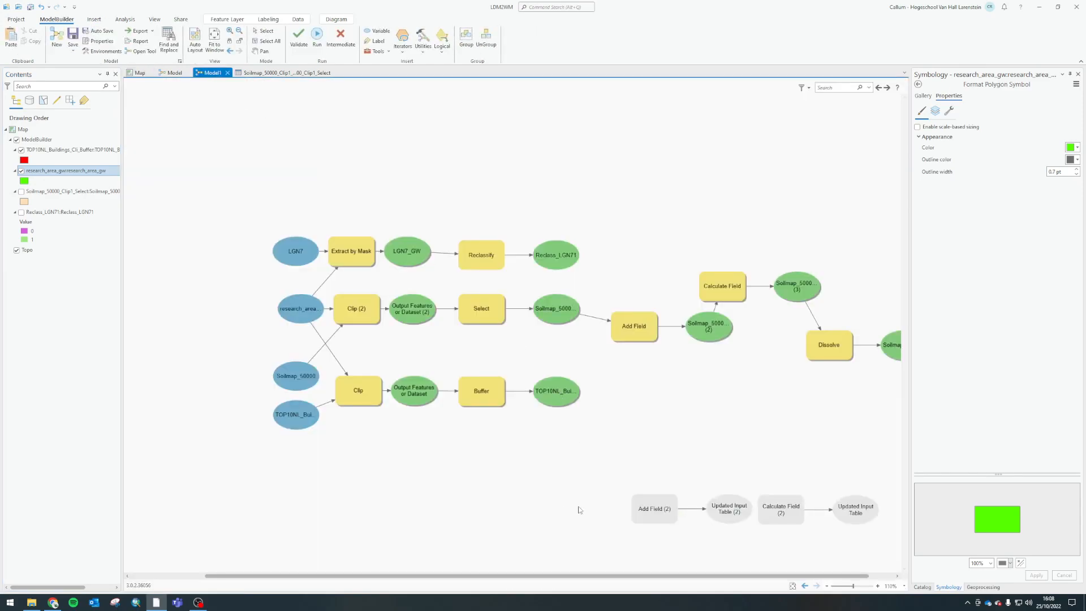
{"action": "left_click", "coordinate": [982, 587]}
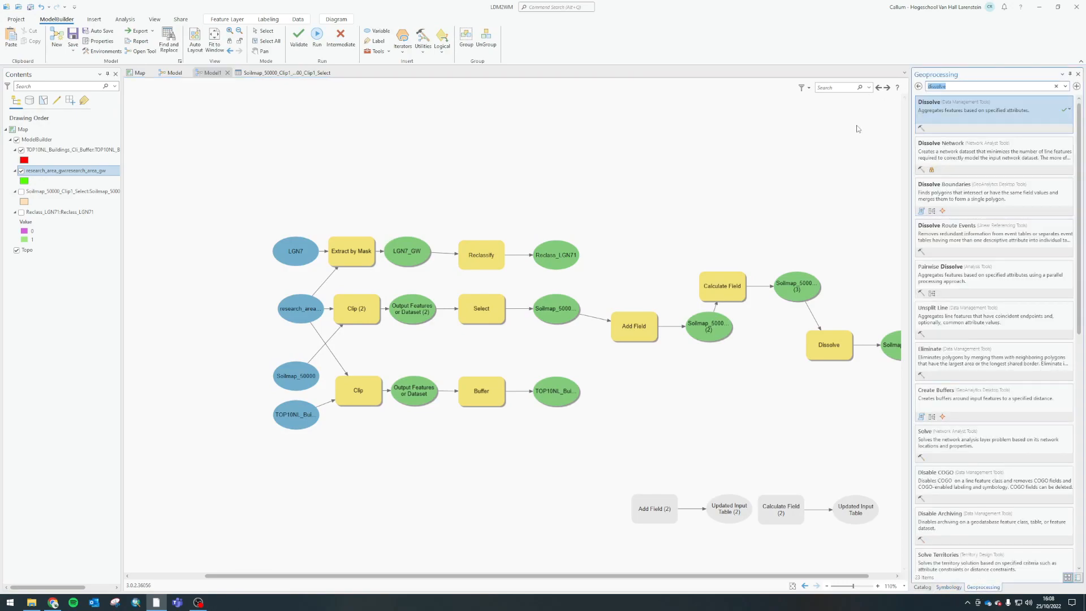
{"action": "type", "text": "erase"}
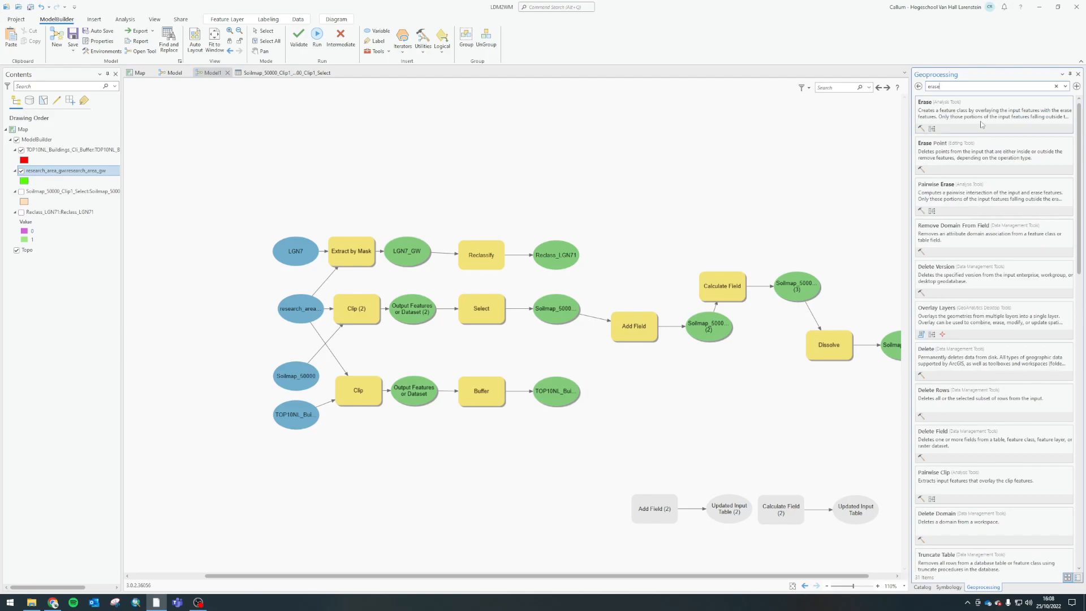
{"action": "mouse_move", "coordinate": [613, 404]}
{"action": "left_mouse_down"}
{"action": "mouse_move", "coordinate": [622, 408]}
{"action": "mouse_move", "coordinate": [616, 395]}
{"action": "left_mouse_up"}
{"action": "left_click", "coordinate": [608, 462]}
Connect the Buffer output to Erase as erase features and the research area variable as input features.
{"action": "left_click", "coordinate": [290, 313]}
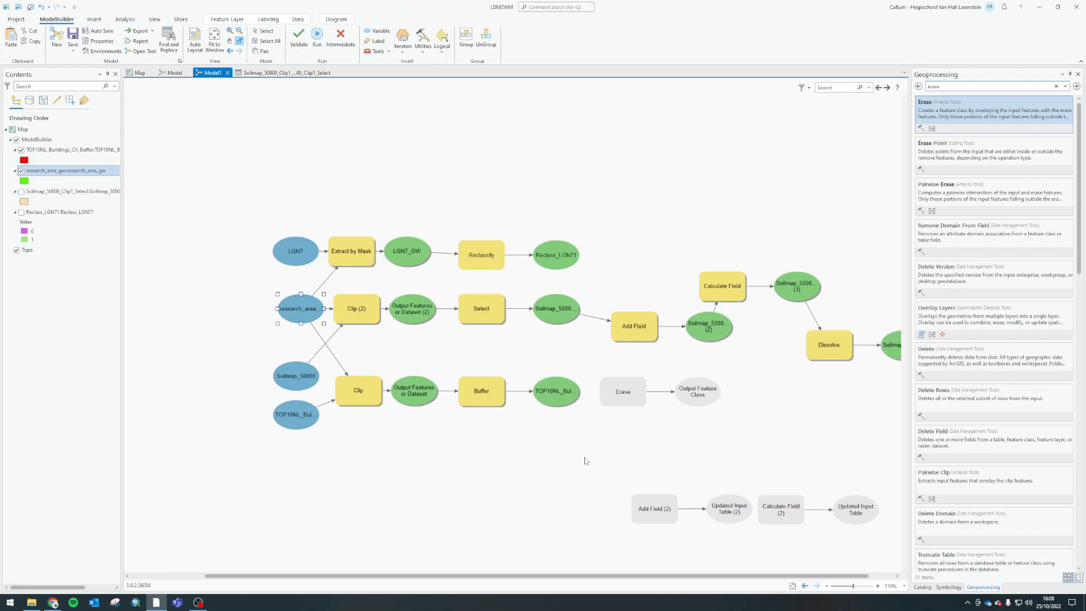
{"action": "left_click_drag", "start_coordinate": [555, 389], "coordinate": [622, 394]}
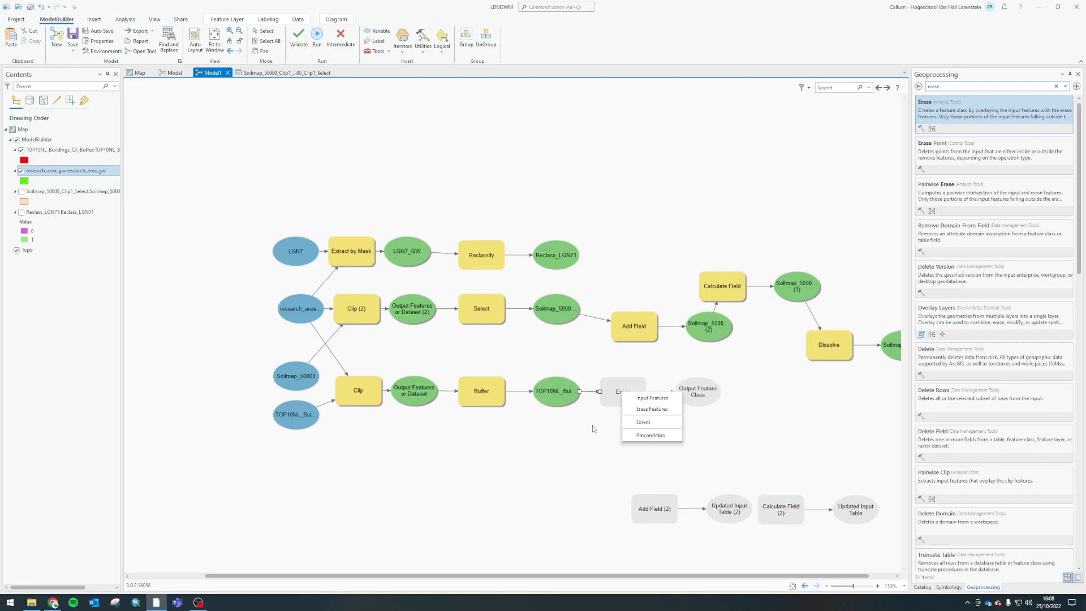
{"action": "left_click", "coordinate": [653, 409]}
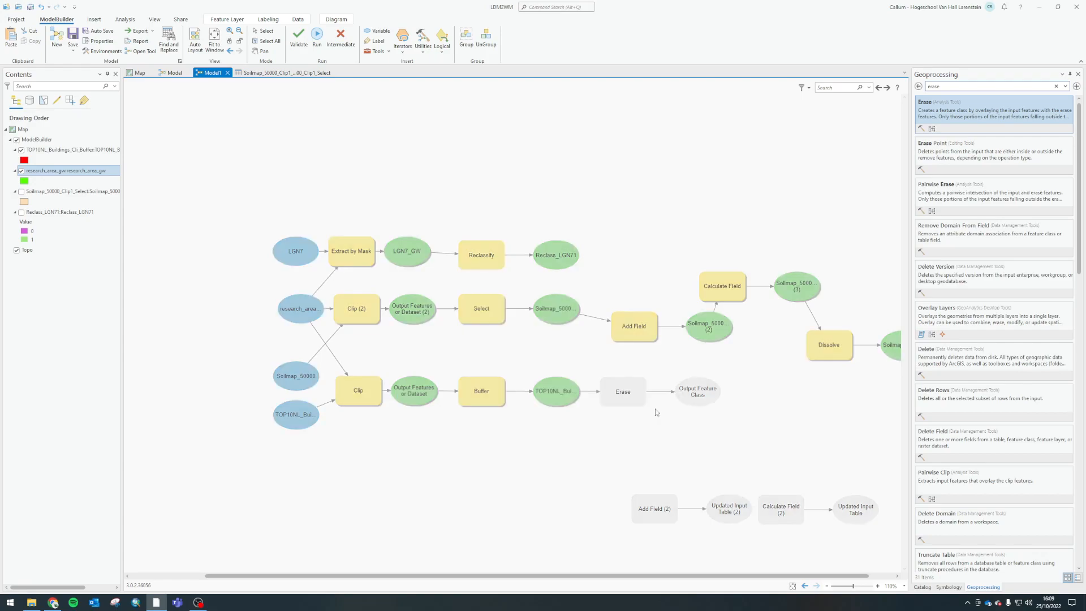
{"action": "mouse_move", "coordinate": [299, 302]}
{"action": "left_mouse_down"}
{"action": "mouse_move", "coordinate": [346, 324]}
{"action": "mouse_move", "coordinate": [623, 391]}
{"action": "left_mouse_up"}
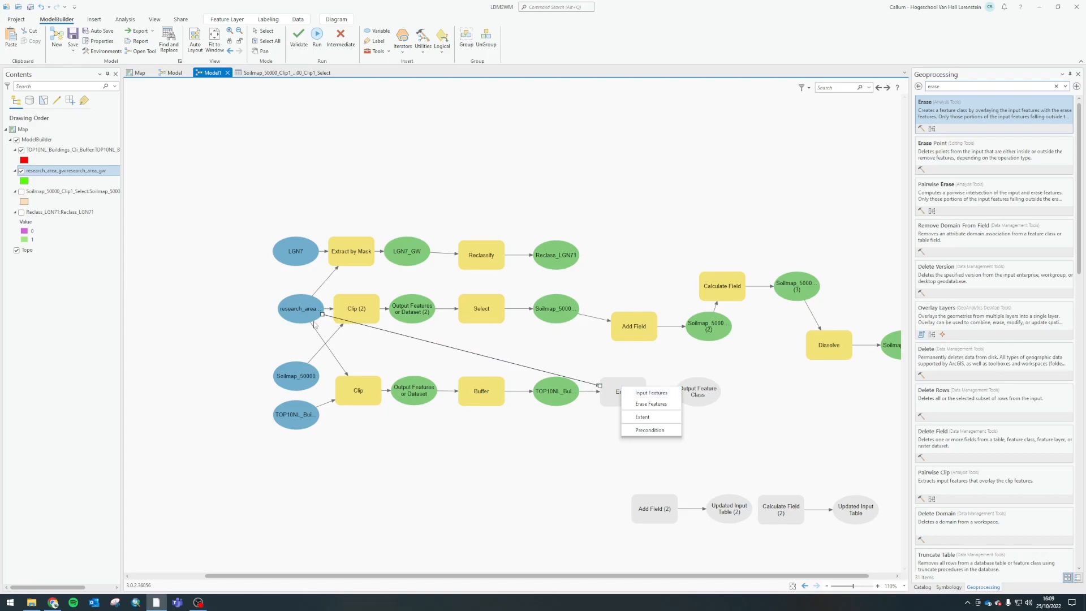
{"action": "left_click", "coordinate": [651, 392]}
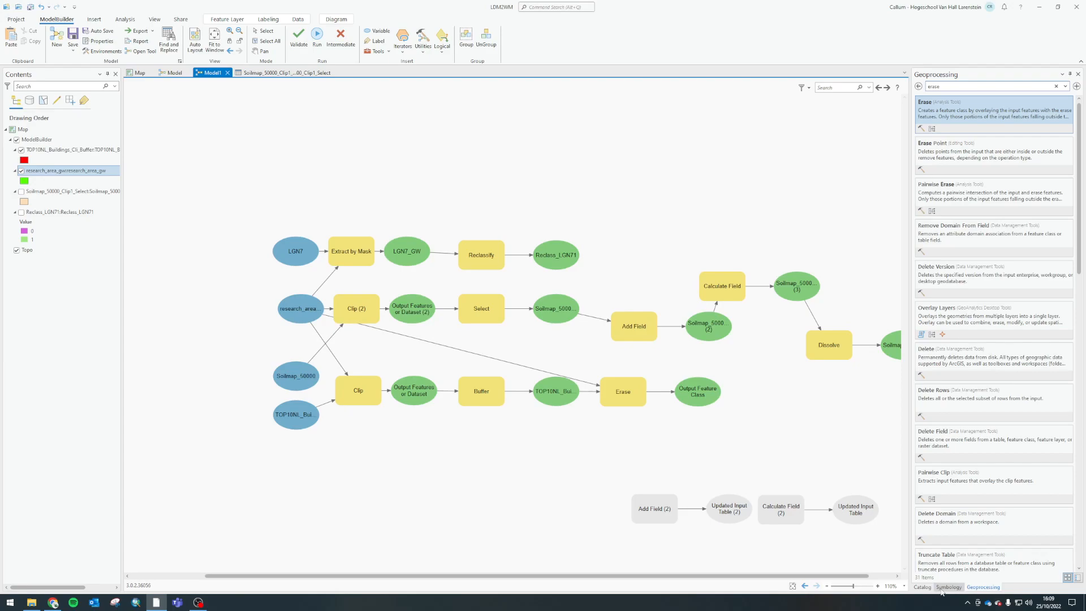
Copy the research area variable, place the copy just below Erase, and connect it as Erase's input features instead of the original.
{"action": "right_click", "coordinate": [298, 312]}
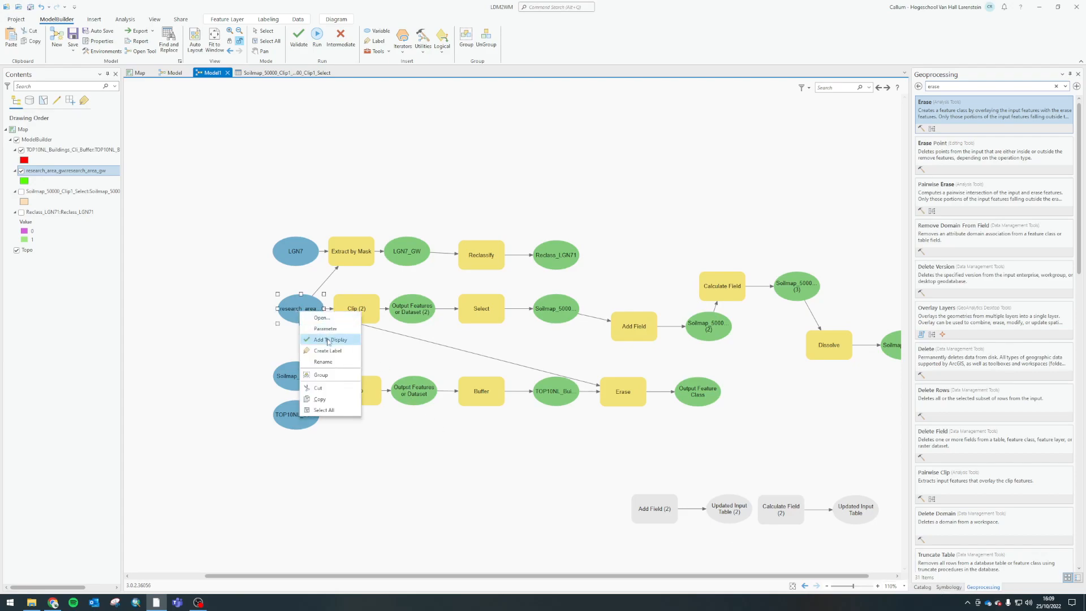
{"action": "left_click", "coordinate": [324, 399]}
{"action": "right_click", "coordinate": [650, 441]}
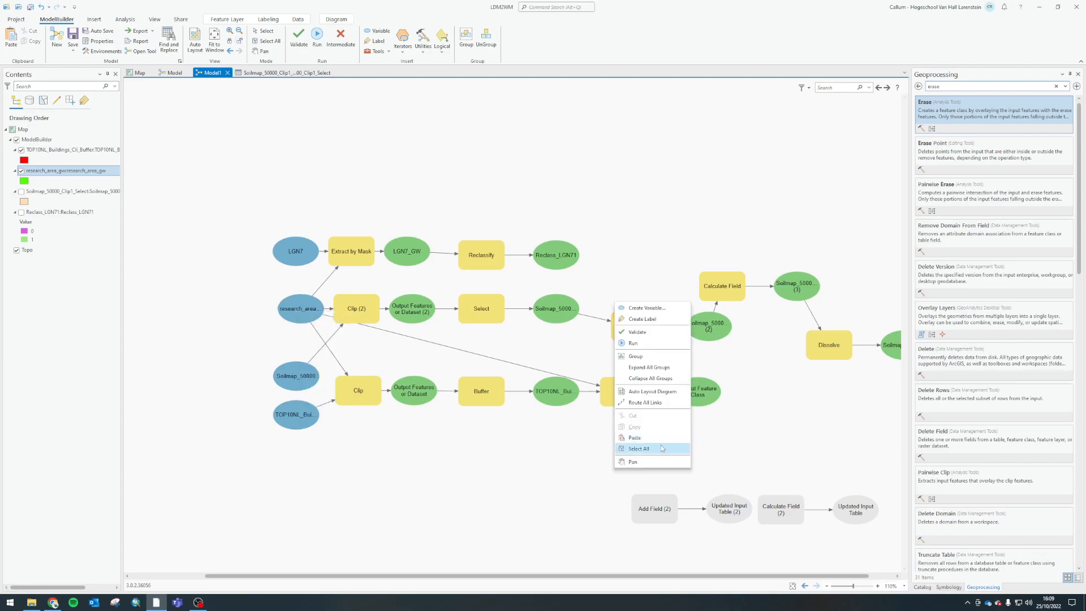
{"action": "left_click", "coordinate": [635, 437]}
{"action": "mouse_move", "coordinate": [643, 443]}
{"action": "left_mouse_down"}
{"action": "mouse_move", "coordinate": [620, 428]}
{"action": "mouse_move", "coordinate": [629, 402]}
{"action": "mouse_move", "coordinate": [622, 441]}
{"action": "left_mouse_up"}
{"action": "left_click", "coordinate": [642, 448]}
{"action": "left_click", "coordinate": [641, 403]}
{"action": "left_click", "coordinate": [623, 435]}
{"action": "left_click", "coordinate": [622, 455]}
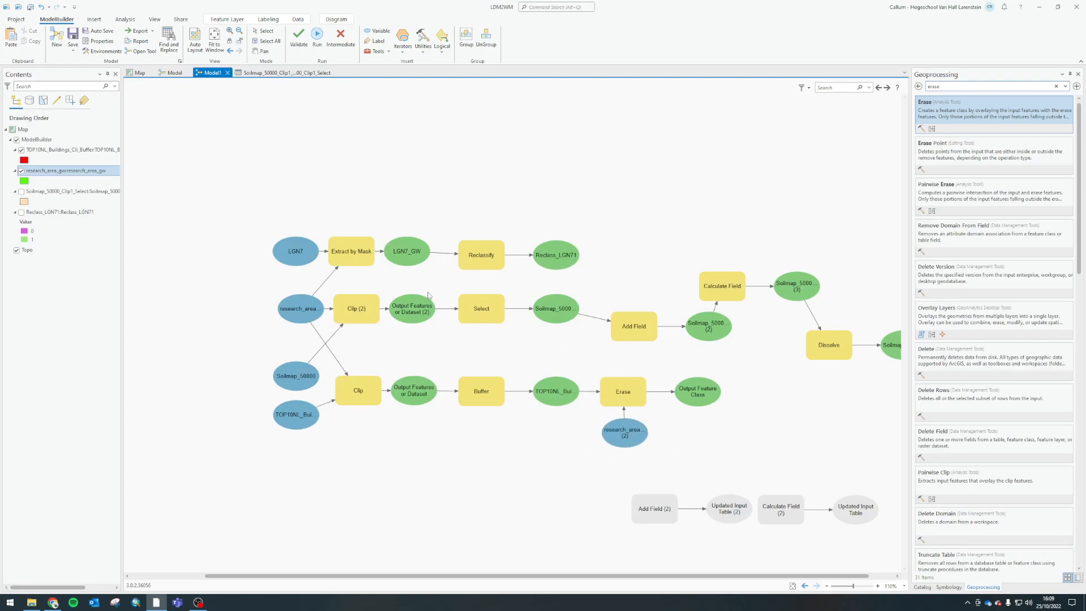
Open the Erase tool's parameters, check the input features, erase features and output feature class, and accept them.
{"action": "left_click", "coordinate": [316, 305]}
{"action": "left_click", "coordinate": [739, 452]}
{"action": "double_click", "coordinate": [625, 396]}
{"action": "left_click_drag", "start_coordinate": [654, 392], "coordinate": [670, 119]}
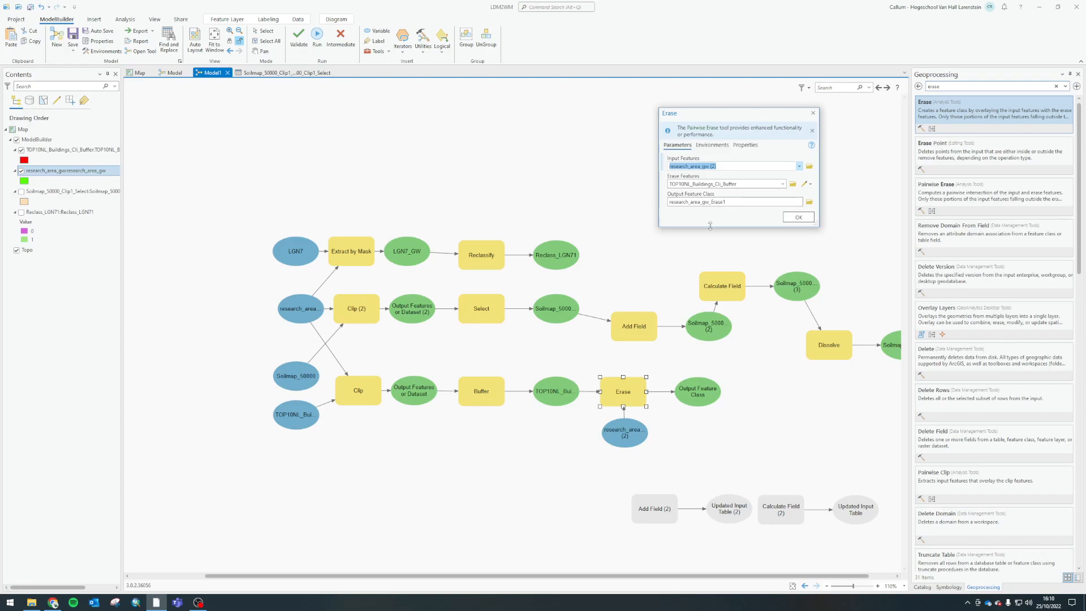
{"action": "left_click", "coordinate": [798, 217]}
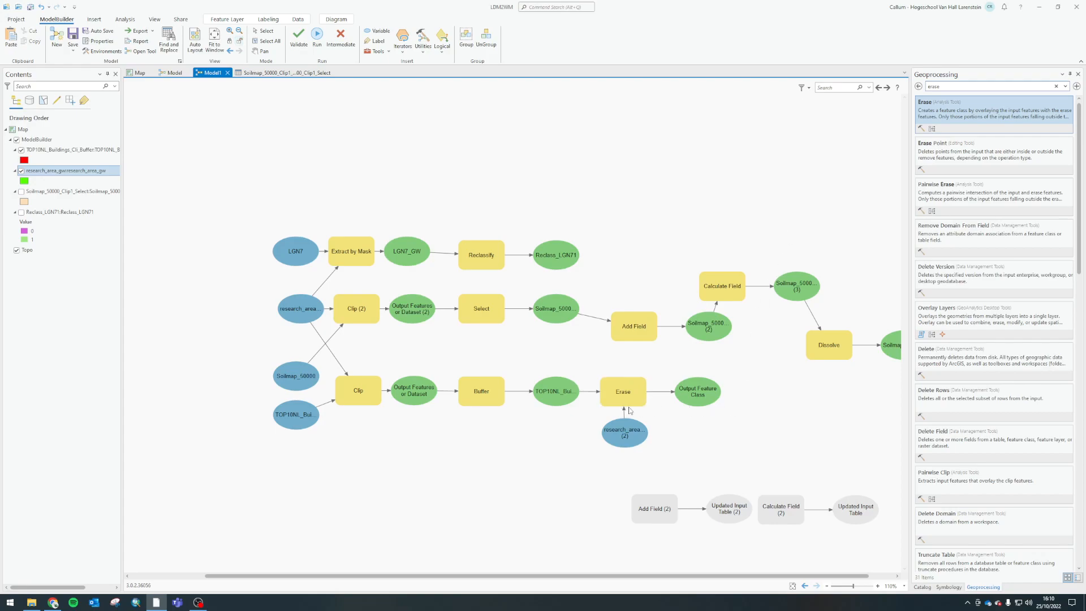
Run the Erase tool in the model and add its output feature class to the map display.
{"action": "right_click", "coordinate": [622, 391]}
{"action": "left_click", "coordinate": [651, 401]}
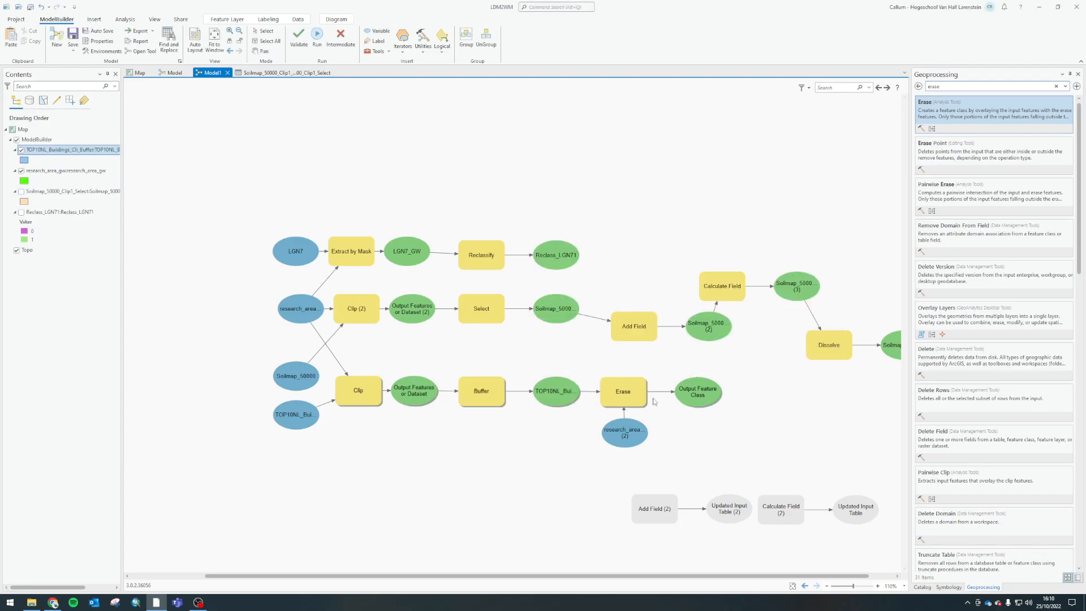
{"action": "right_click", "coordinate": [693, 393]}
{"action": "left_click", "coordinate": [714, 416]}
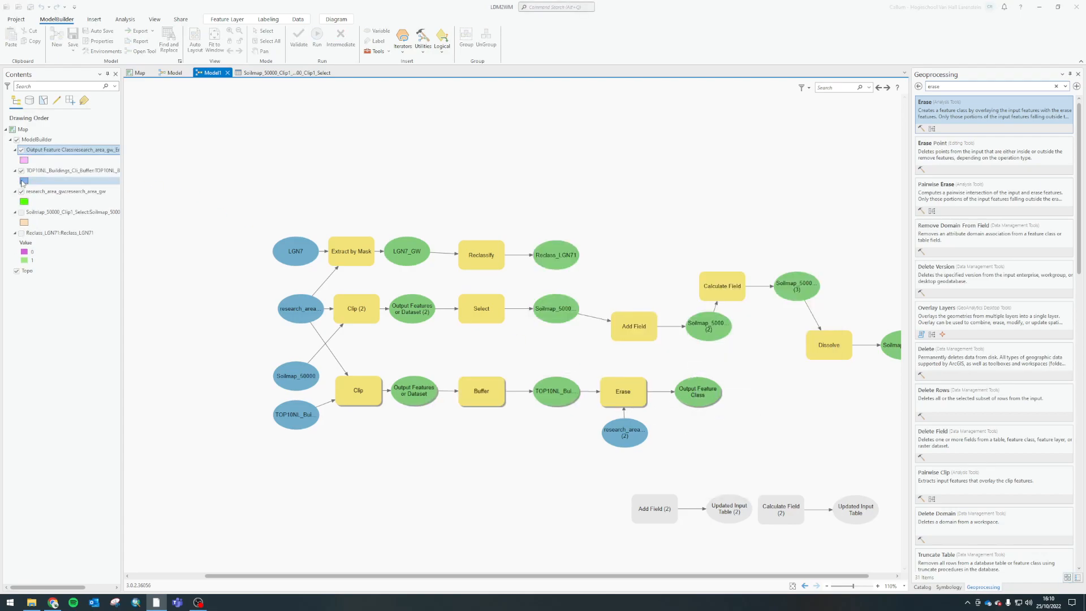
Examine the Erase output on the map with the research area layer hidden, toggling the buildings buffer layer to compare the two.
{"action": "left_click", "coordinate": [21, 170]}
{"action": "left_click", "coordinate": [21, 191]}
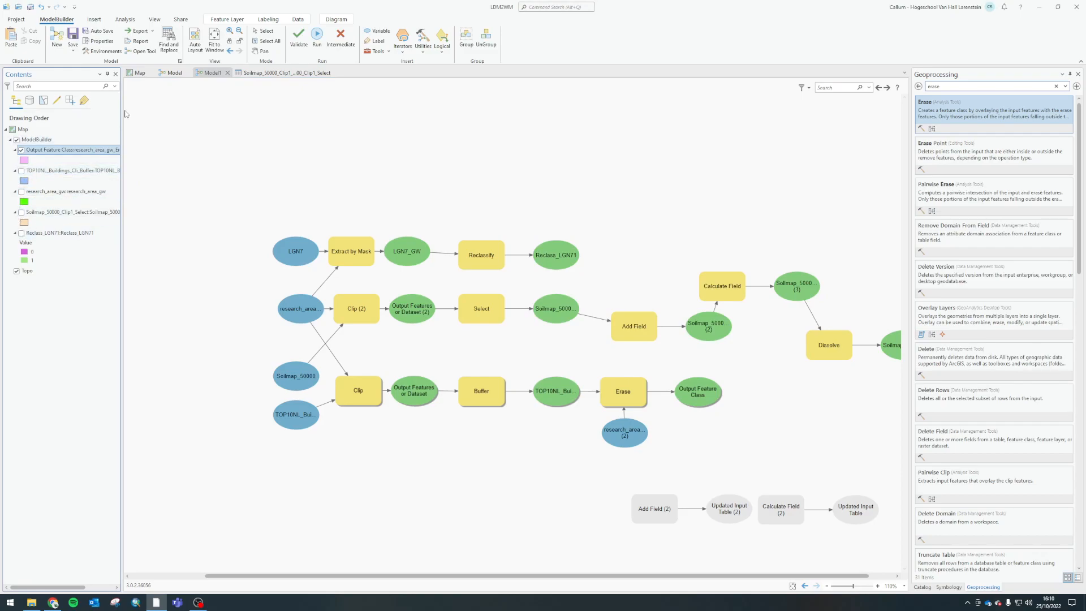
{"action": "left_click", "coordinate": [138, 73]}
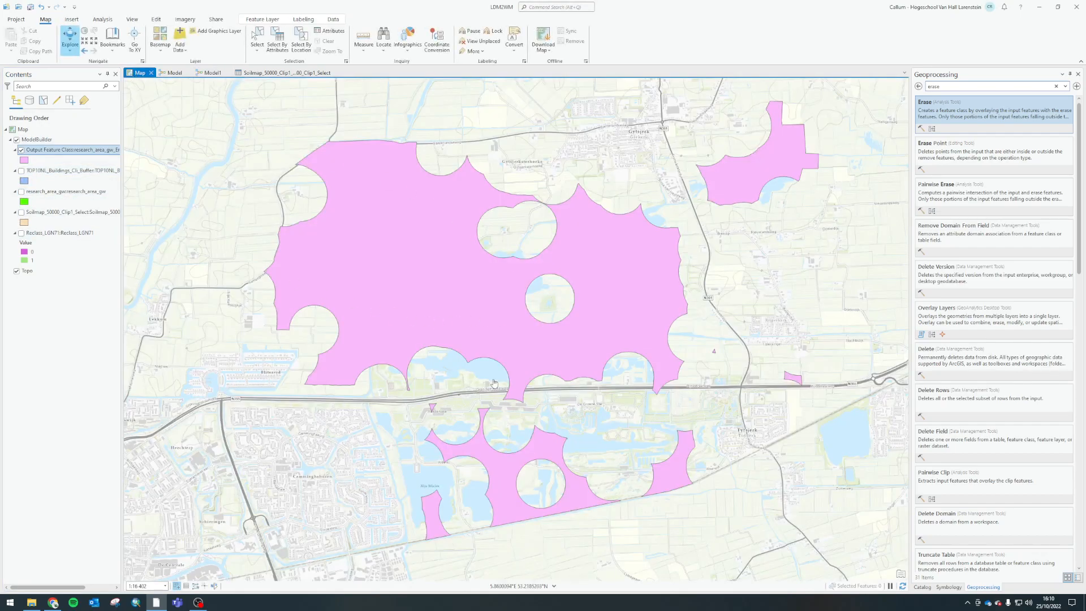
{"action": "left_click", "coordinate": [21, 174]}
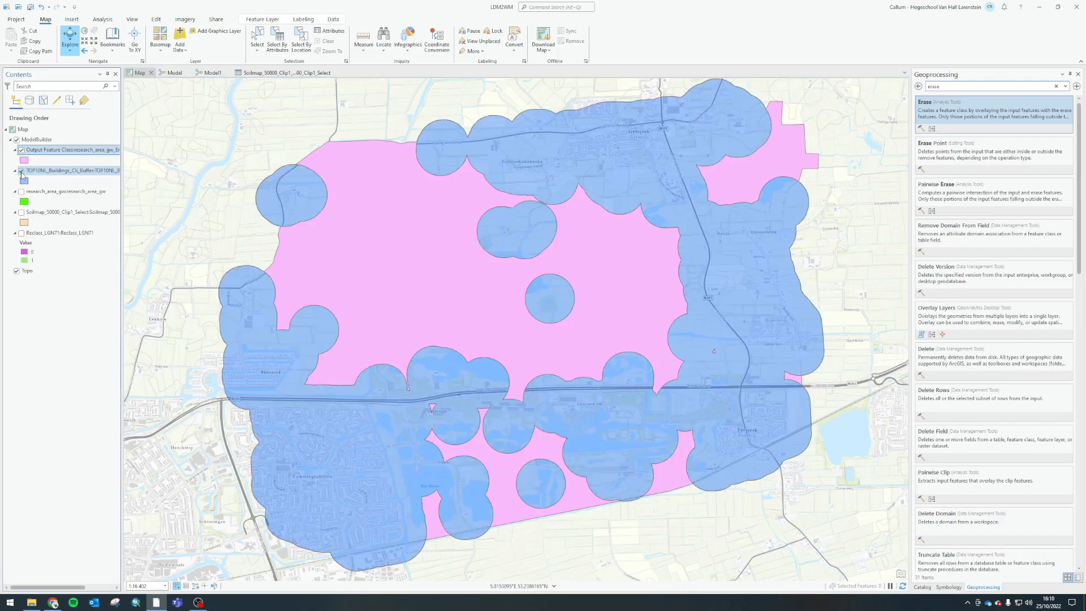
{"action": "left_click", "coordinate": [21, 150]}
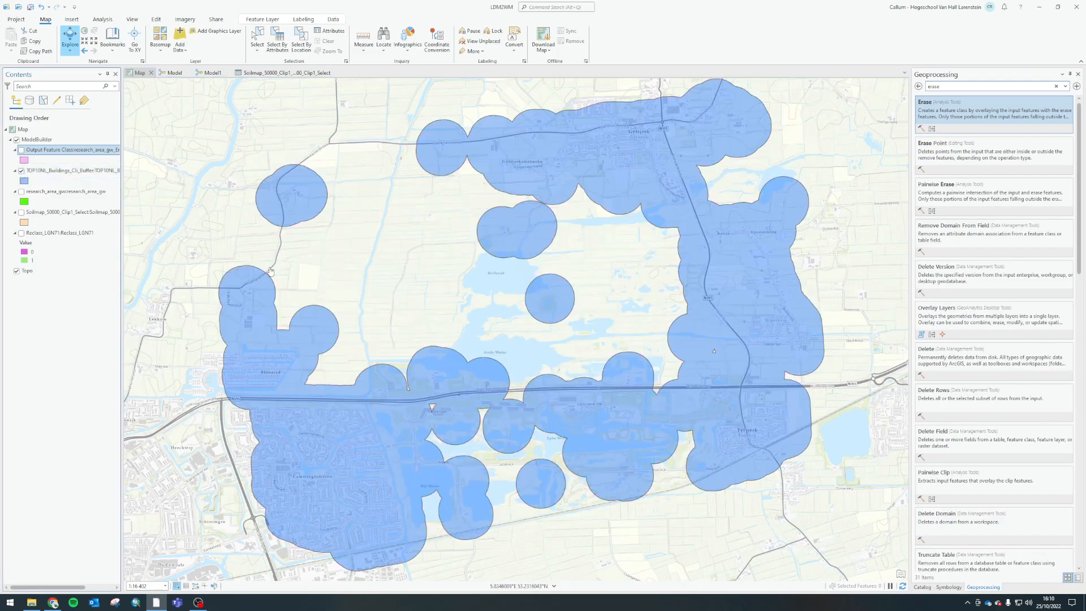
{"action": "left_click", "coordinate": [20, 150]}
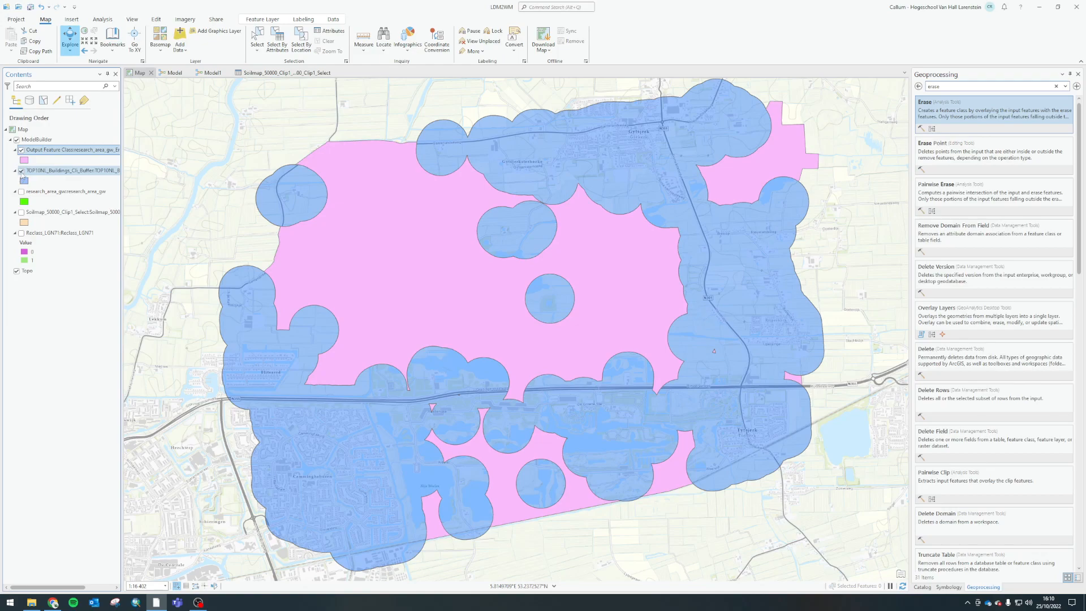
{"action": "left_click", "coordinate": [21, 171]}
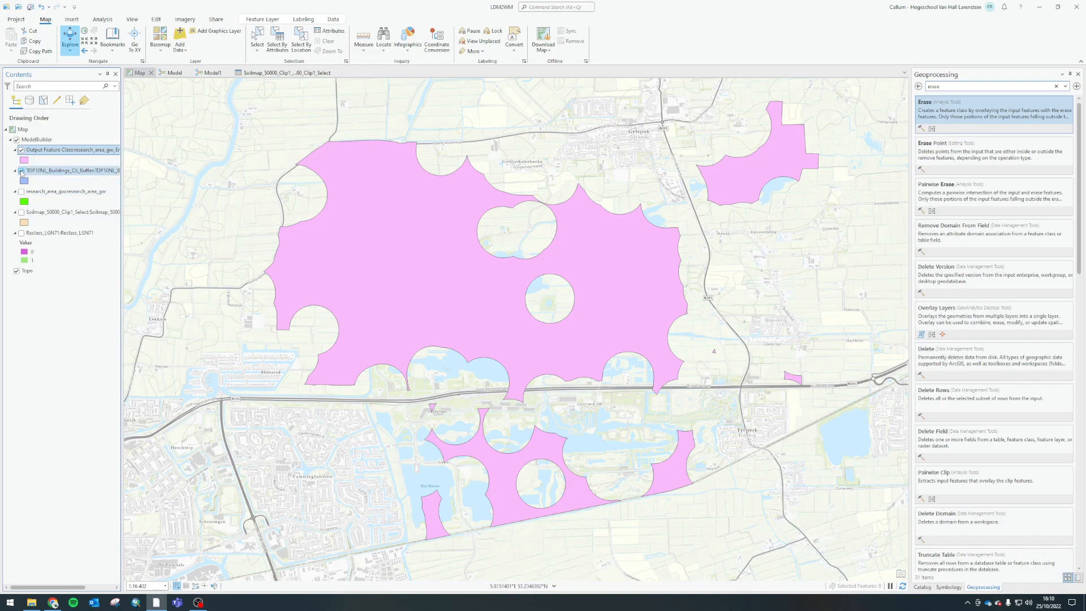
{"action": "left_click", "coordinate": [21, 171]}
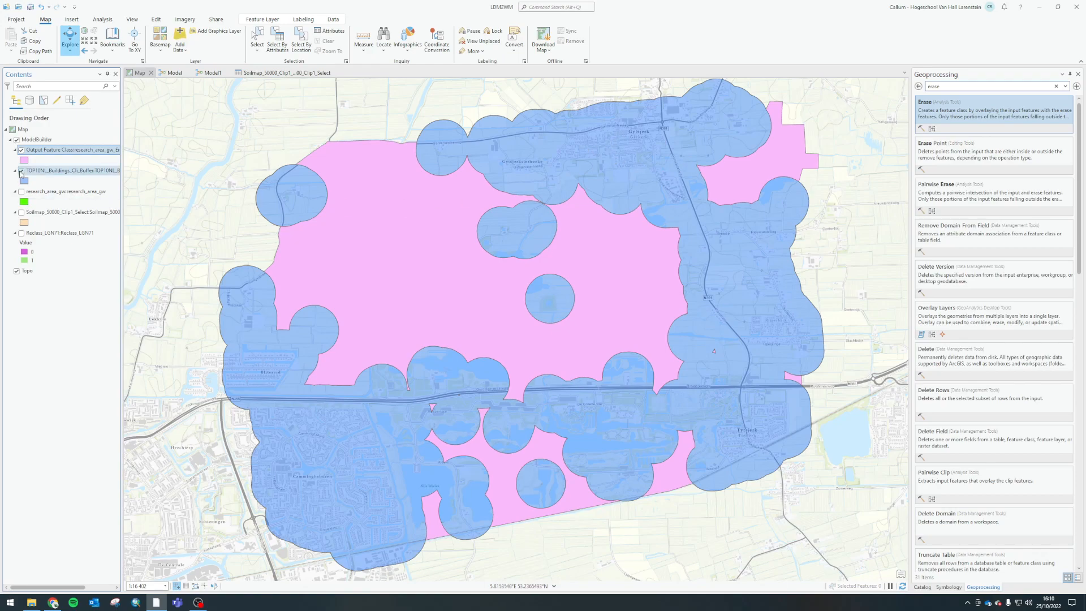
{"action": "left_click", "coordinate": [21, 171]}
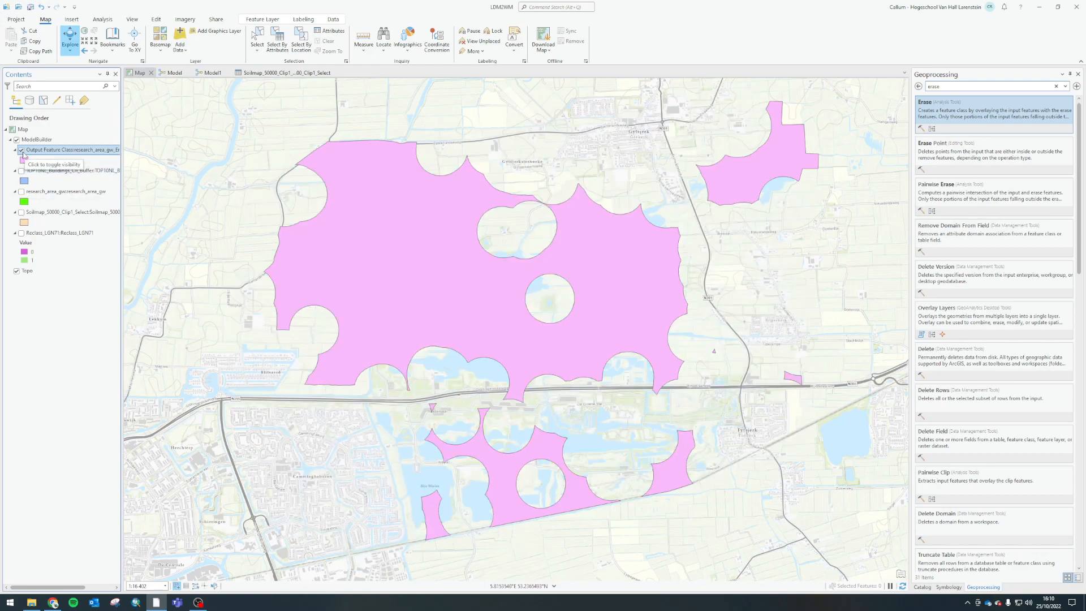
Return to Model1 and connect the Erase output to Add Field (2) as its input table.
{"action": "left_click", "coordinate": [205, 75]}
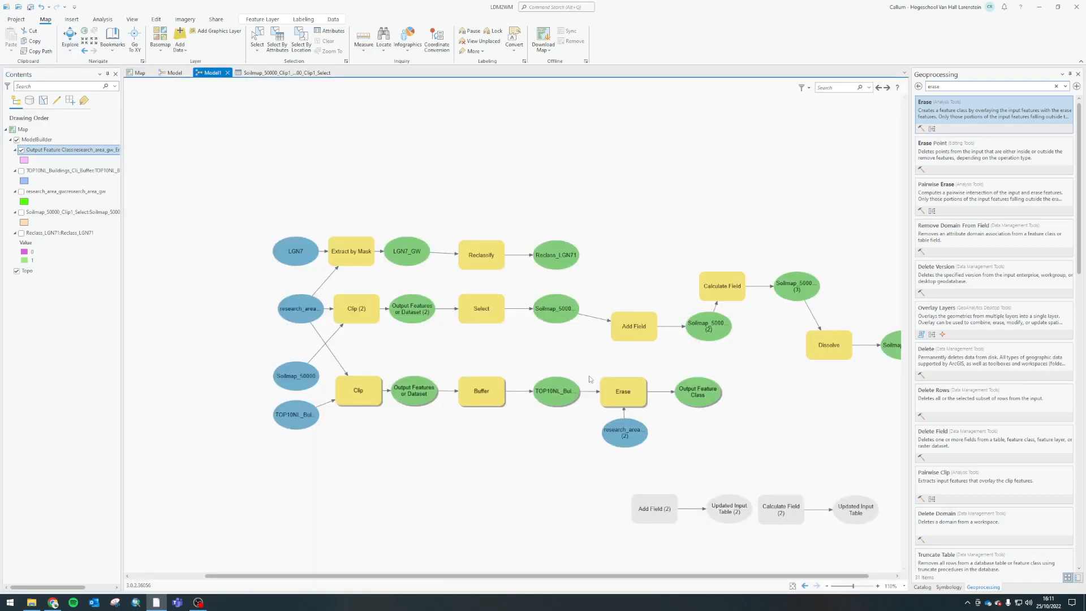
{"action": "left_click_drag", "start_coordinate": [699, 395], "coordinate": [655, 511]}
{"action": "left_click", "coordinate": [678, 530]}
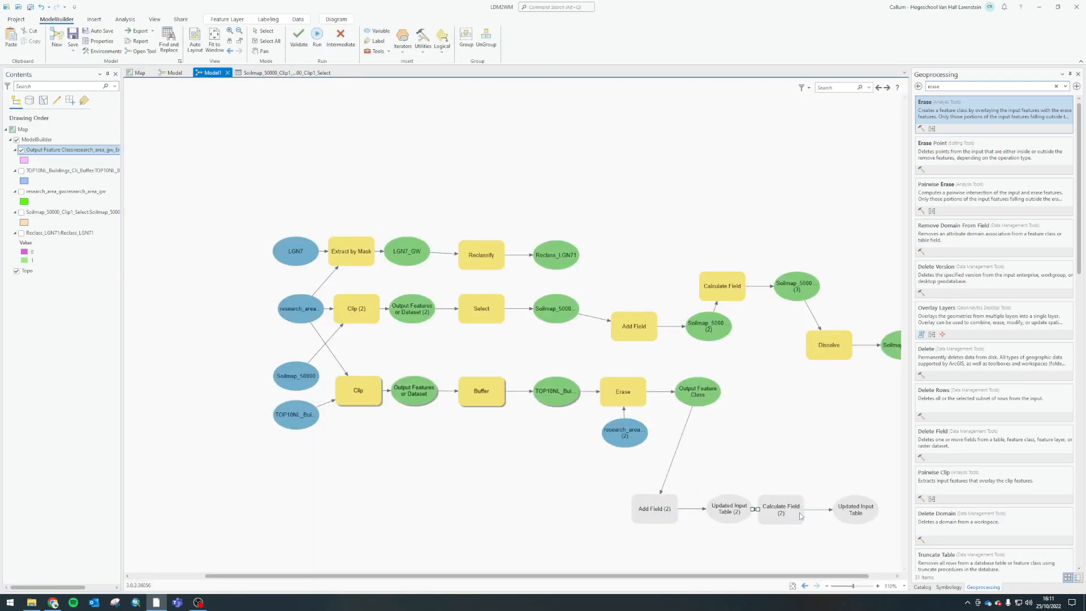
Name the new field Buildings_suitability in Add Field (2), choose its field type, and run the tool.
{"action": "double_click", "coordinate": [652, 509]}
{"action": "left_click_drag", "start_coordinate": [774, 424], "coordinate": [804, 187]}
{"action": "left_click", "coordinate": [767, 251]}
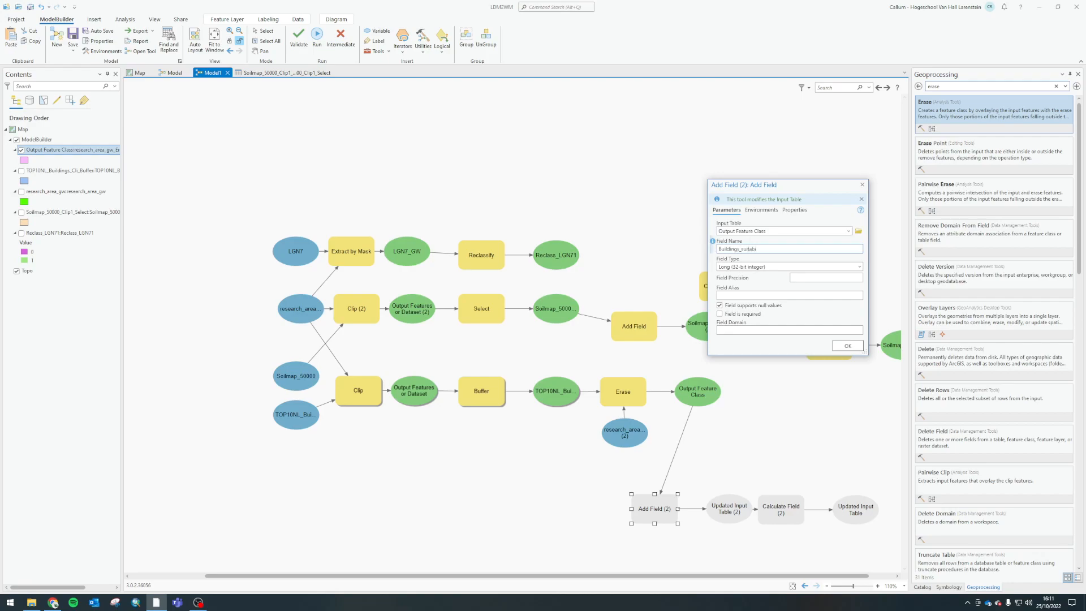
{"action": "left_click", "coordinate": [860, 267]}
{"action": "left_click", "coordinate": [765, 305]}
{"action": "left_click", "coordinate": [848, 345]}
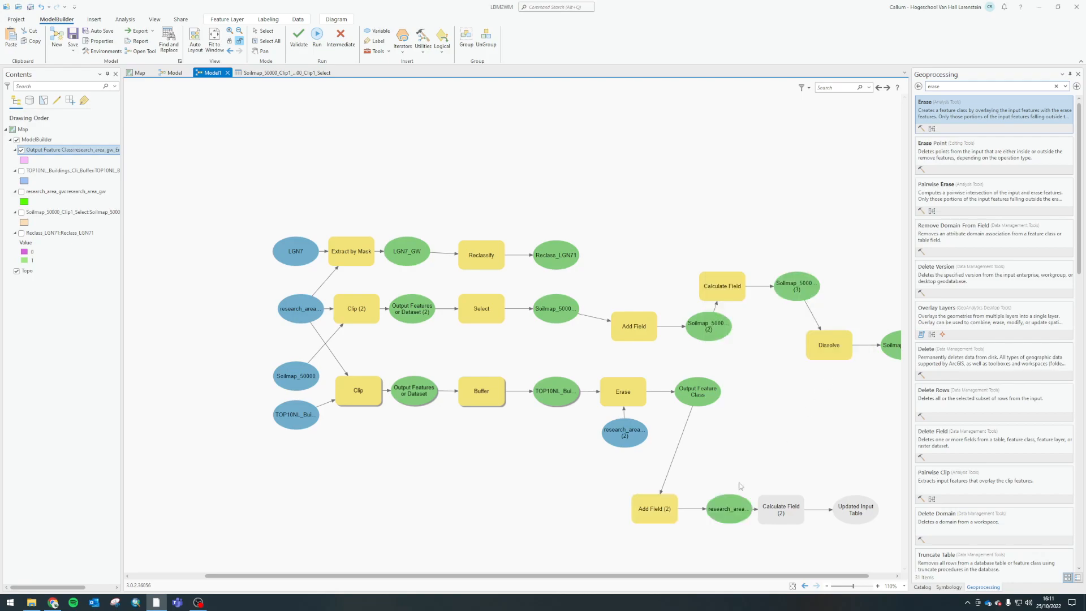
{"action": "right_click", "coordinate": [672, 389]}
{"action": "left_click", "coordinate": [704, 409]}
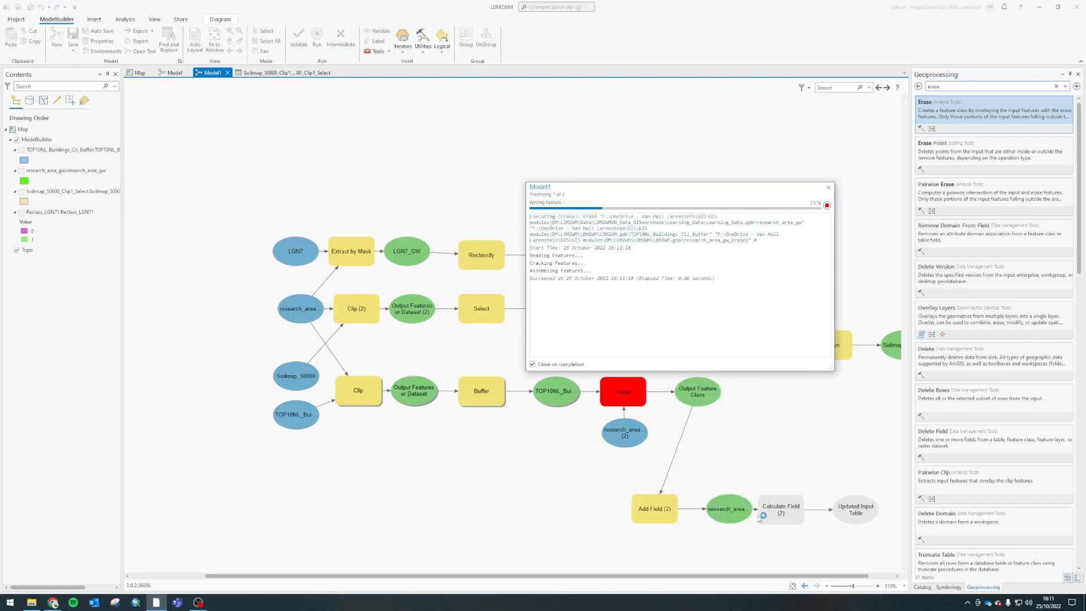
Configure Calculate Field (2) to set Buildings_suitability to 1, and run the tool.
{"action": "double_click", "coordinate": [778, 517]}
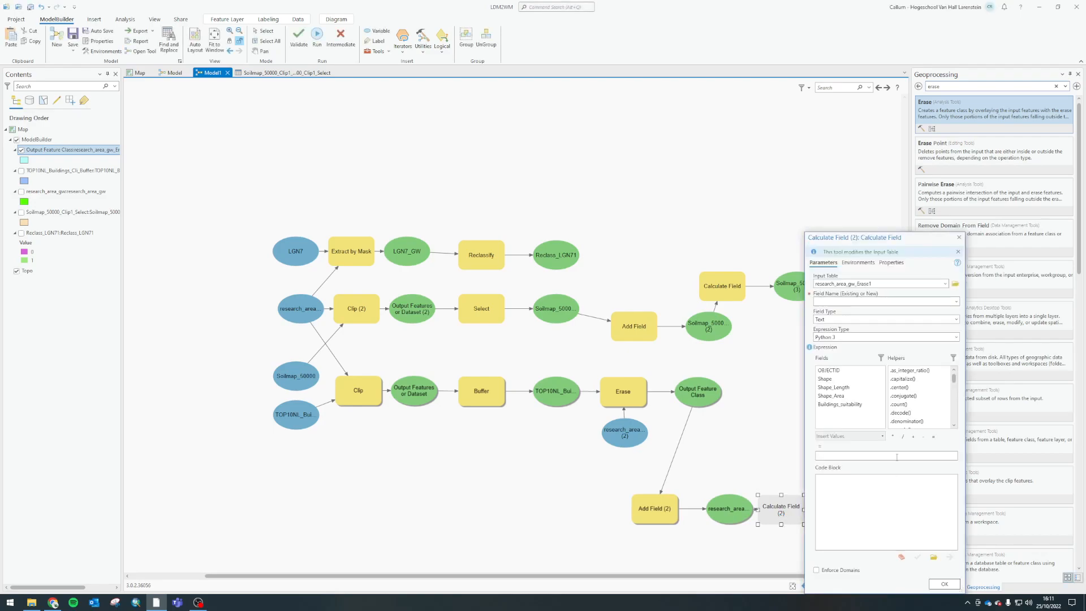
{"action": "left_click", "coordinate": [969, 204]}
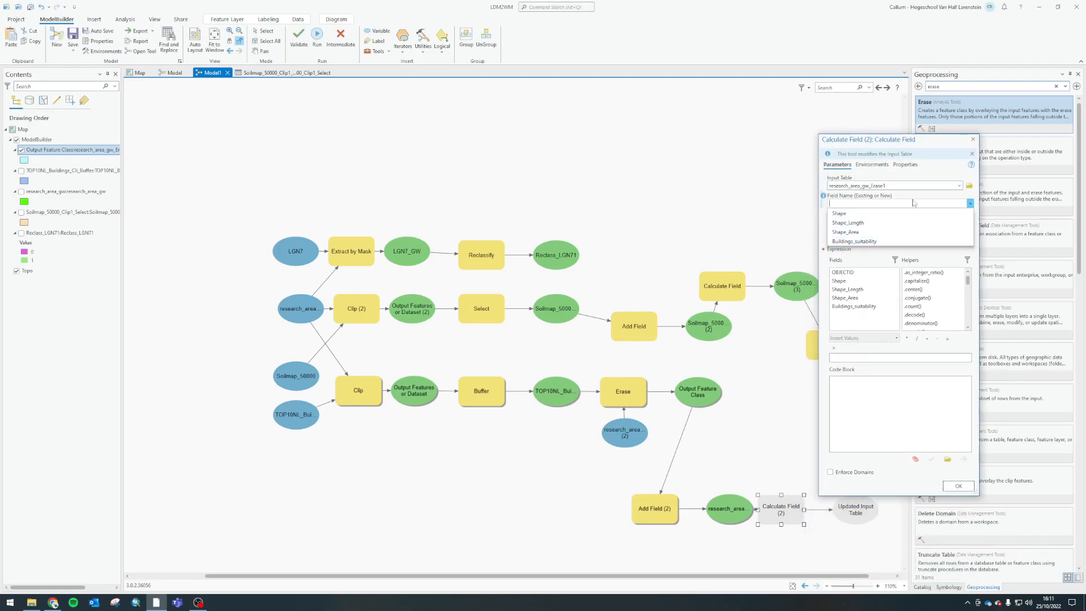
{"action": "left_click", "coordinate": [843, 244]}
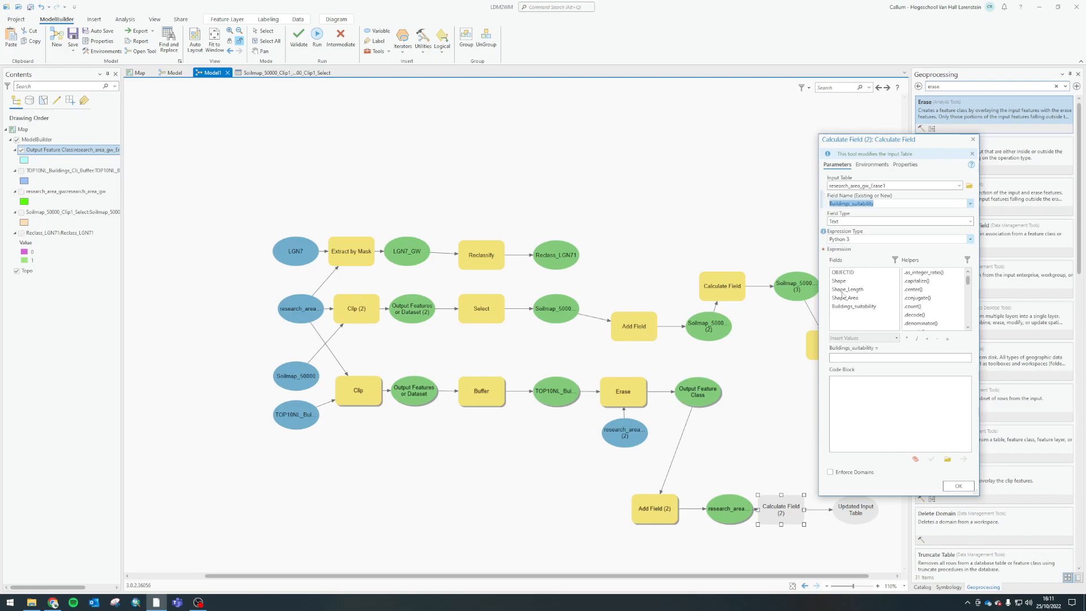
{"action": "left_click", "coordinate": [854, 359]}
{"action": "type", "text": "1"}
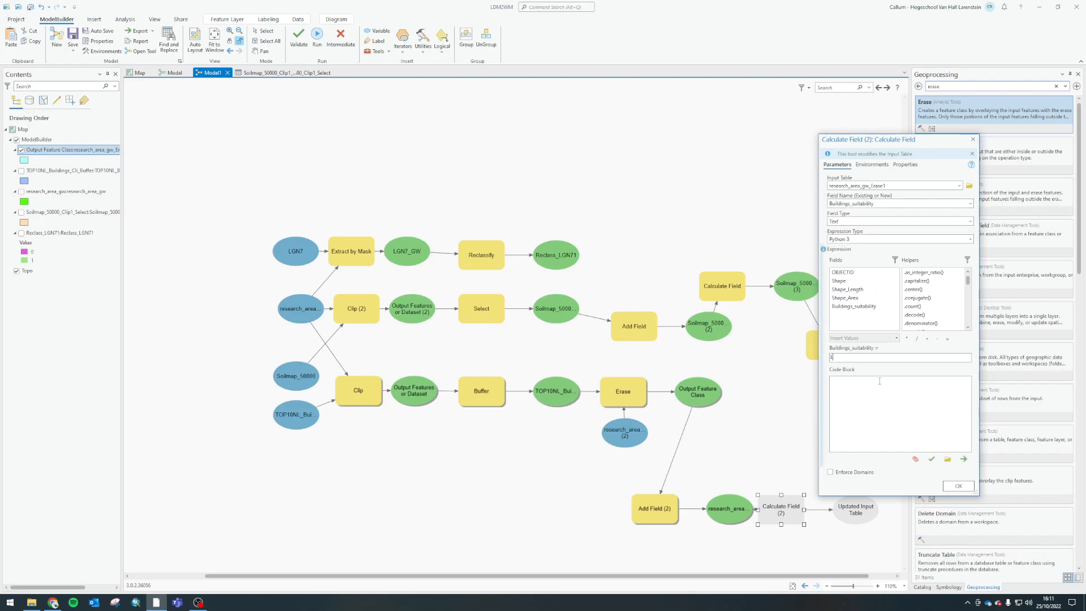
{"action": "left_click", "coordinate": [956, 486]}
{"action": "right_click", "coordinate": [794, 523]}
{"action": "left_click", "coordinate": [821, 418]}
Add the calculated output to the display, inspect its attribute table and selected polygon on the map, and clear the selection.
{"action": "right_click", "coordinate": [847, 510]}
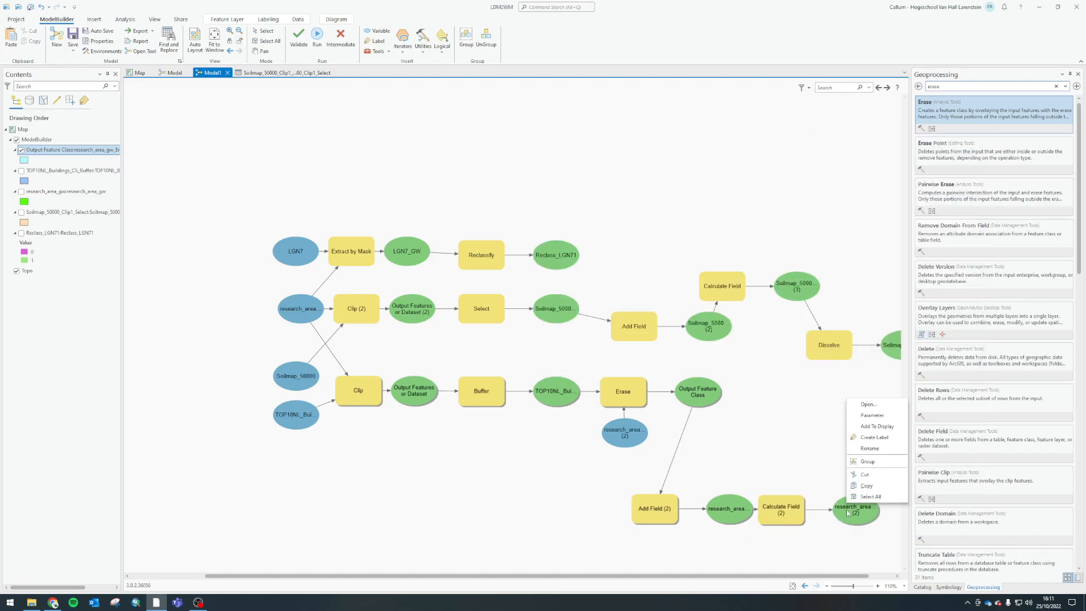
{"action": "left_click", "coordinate": [864, 428]}
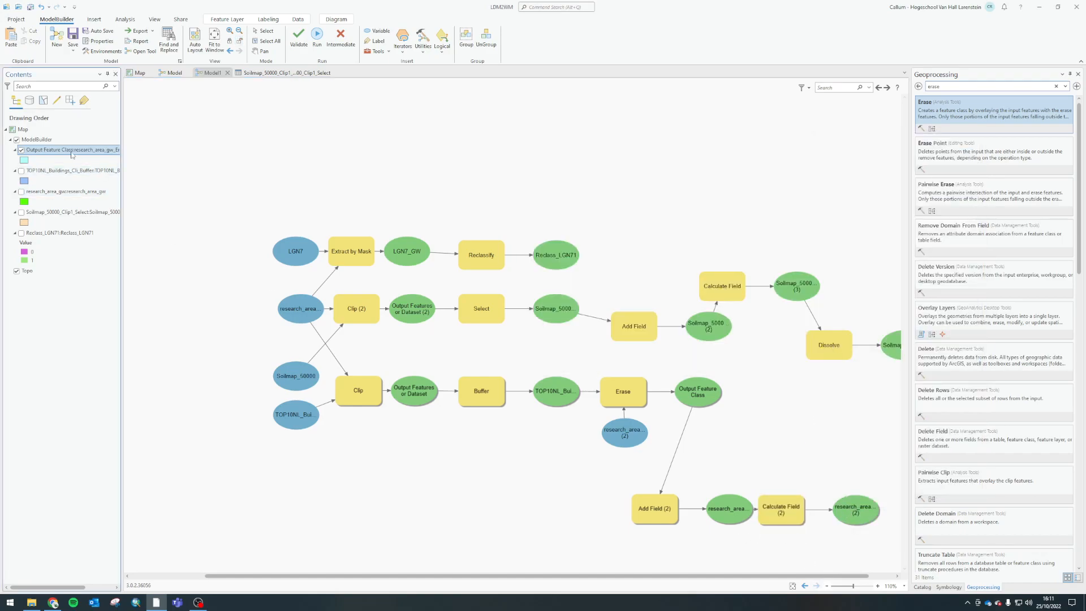
{"action": "right_click", "coordinate": [71, 150]}
{"action": "left_click", "coordinate": [93, 194]}
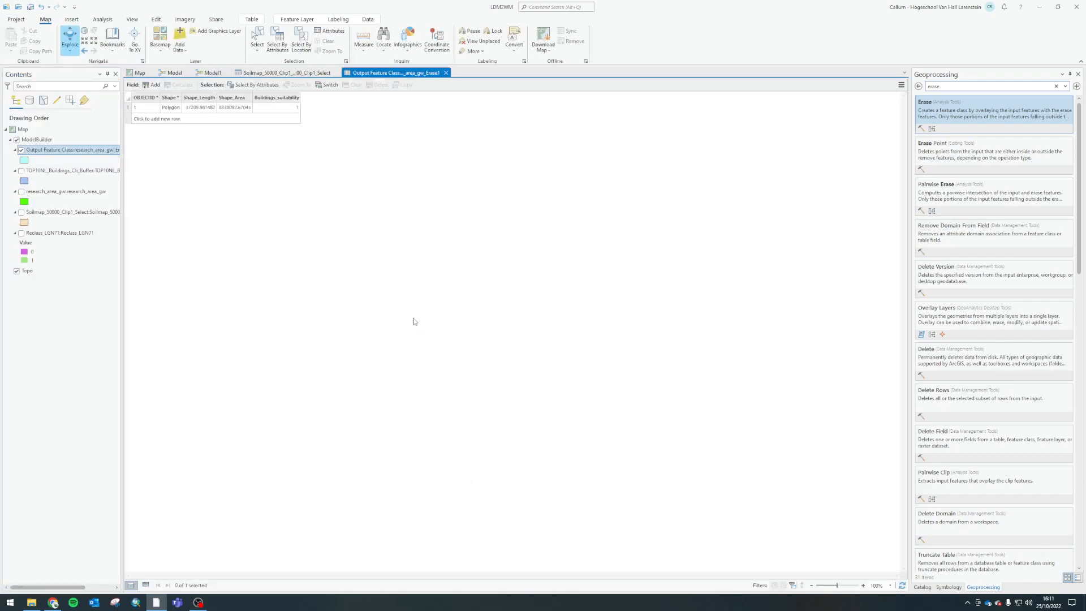
{"action": "left_click", "coordinate": [129, 107]}
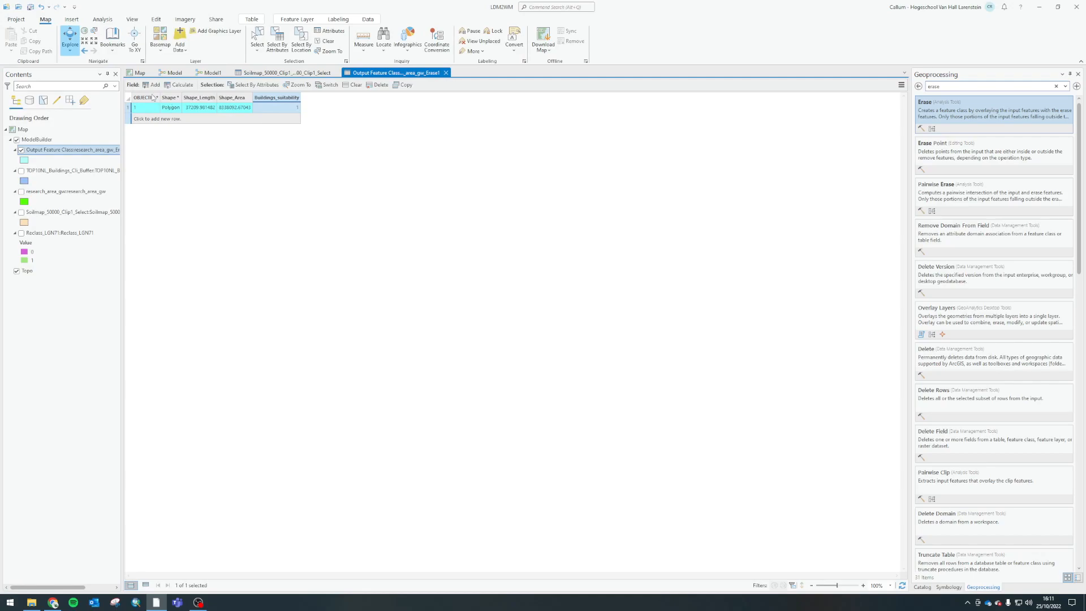
{"action": "left_click", "coordinate": [138, 72]}
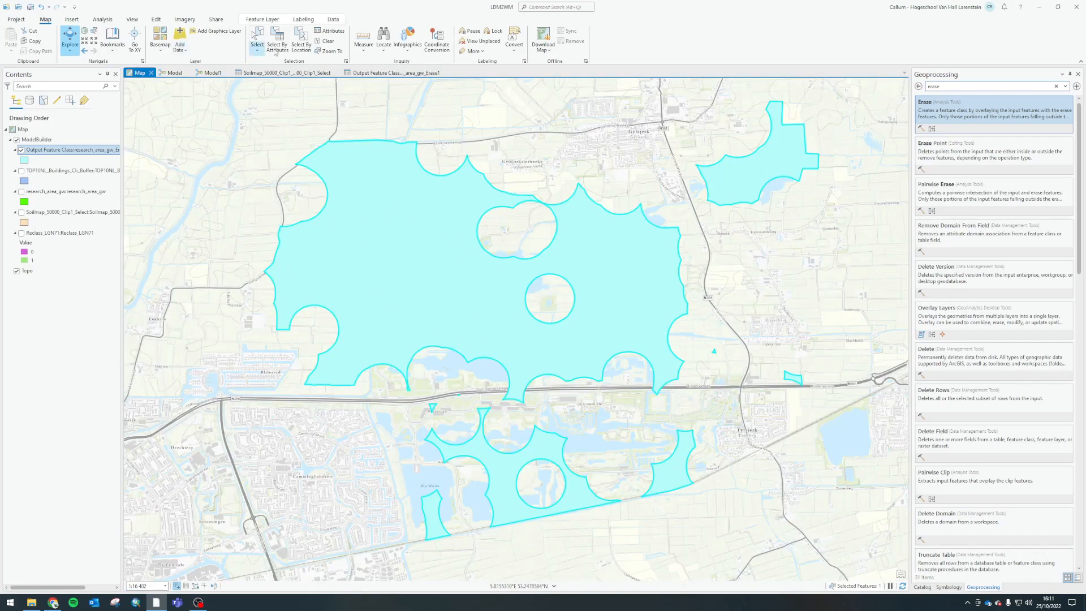
{"action": "left_click", "coordinate": [326, 41]}
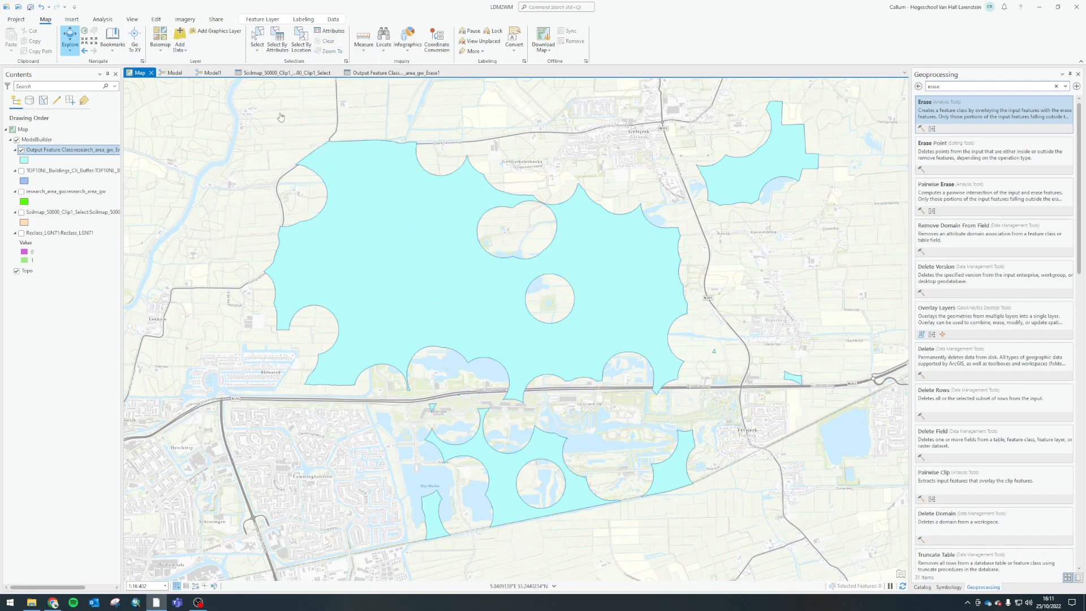
Return to Model1 and line up the soil branch's Add Field, Calculate Field and Dissolve elements in one row after Select.
{"action": "left_click", "coordinate": [213, 73]}
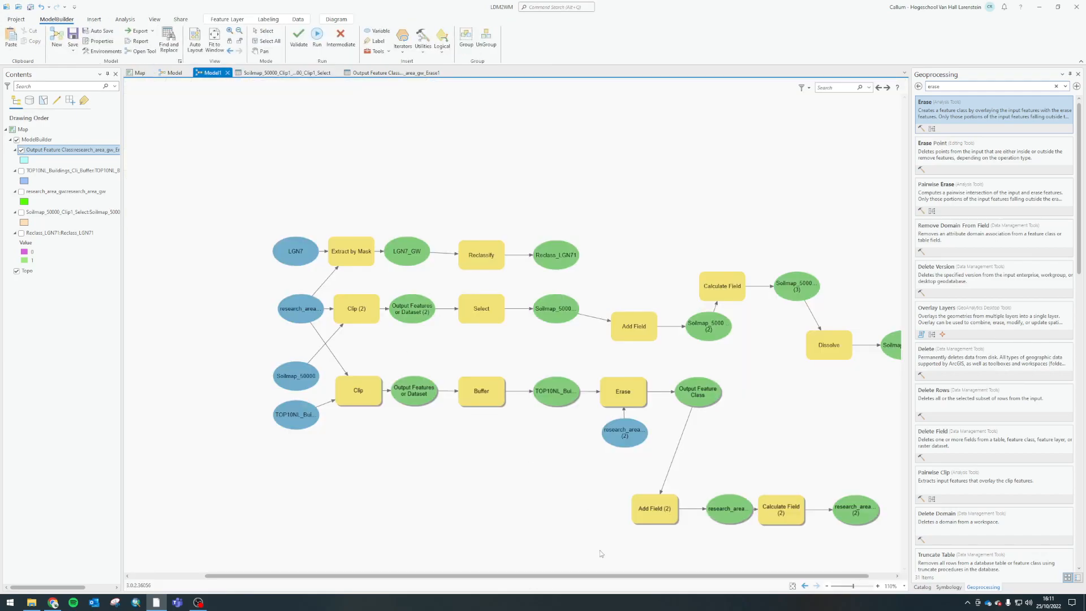
{"action": "left_click_drag", "start_coordinate": [598, 575], "coordinate": [640, 574]}
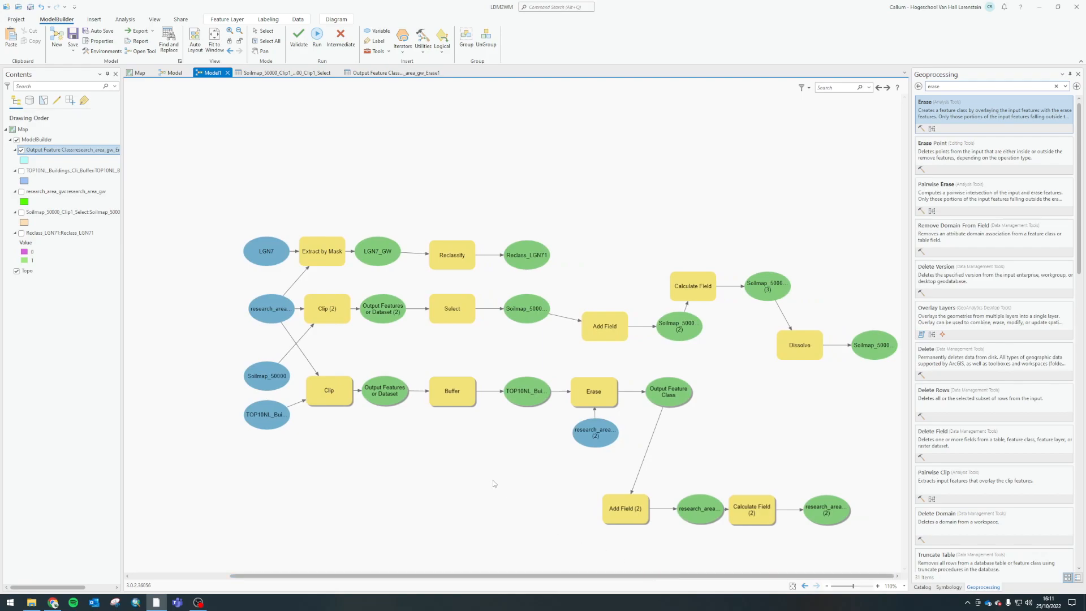
{"action": "left_click_drag", "start_coordinate": [597, 249], "coordinate": [887, 373]}
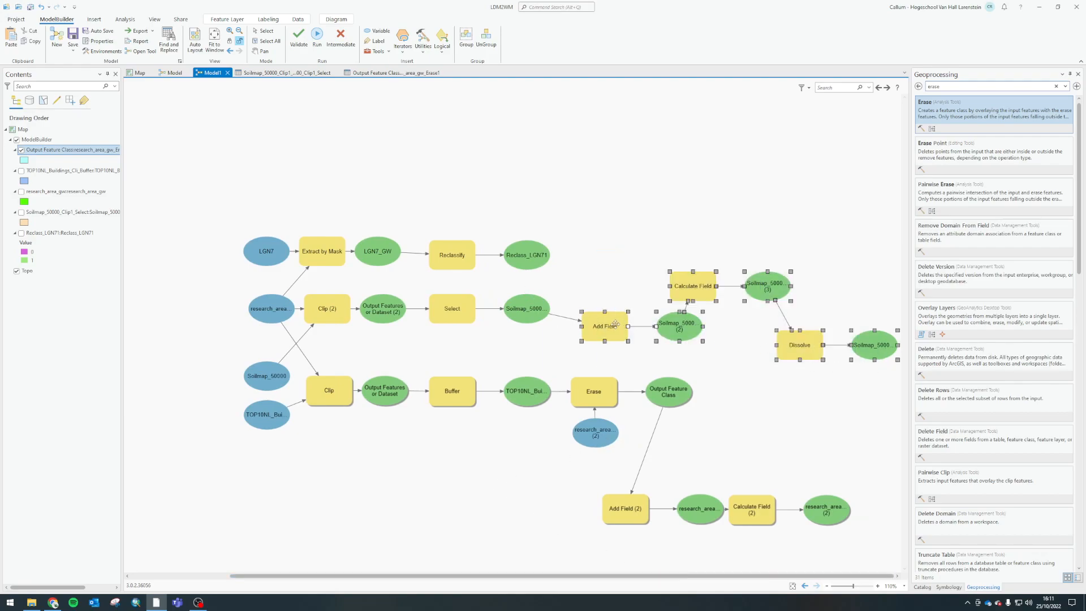
{"action": "left_click_drag", "start_coordinate": [616, 324], "coordinate": [594, 303]}
{"action": "left_click_drag", "start_coordinate": [640, 219], "coordinate": [736, 265]}
{"action": "left_click_drag", "start_coordinate": [666, 268], "coordinate": [871, 334]}
{"action": "left_click_drag", "start_coordinate": [782, 333], "coordinate": [843, 322]}
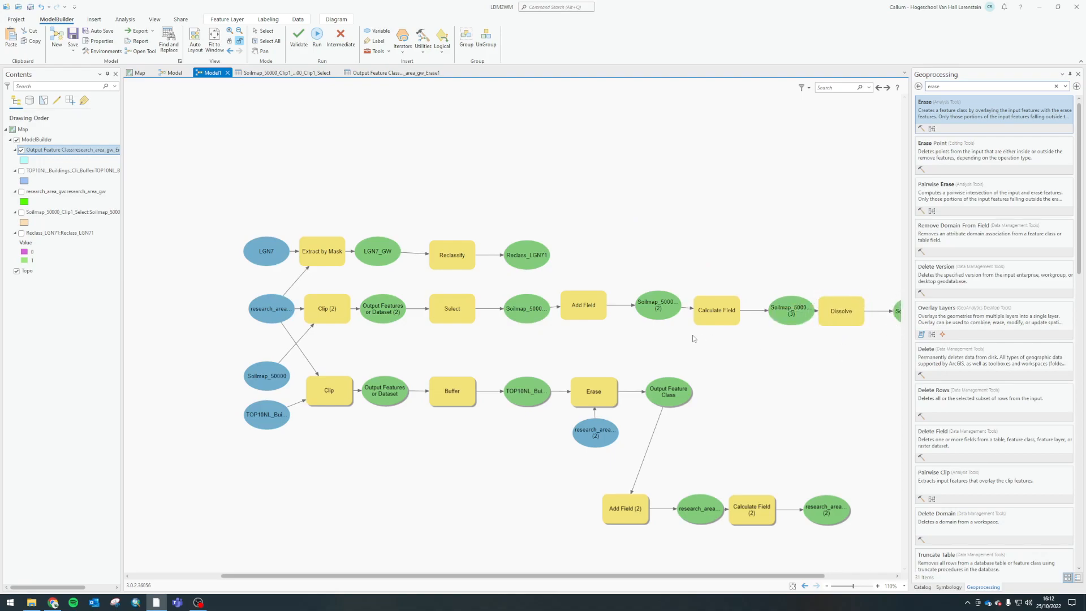
Move Add Field (2), Calculate Field (2) and their outputs up into the buildings row, beside the Erase output.
{"action": "left_click", "coordinate": [695, 338]}
{"action": "left_click_drag", "start_coordinate": [580, 484], "coordinate": [789, 527]}
{"action": "left_click_drag", "start_coordinate": [629, 518], "coordinate": [732, 404]}
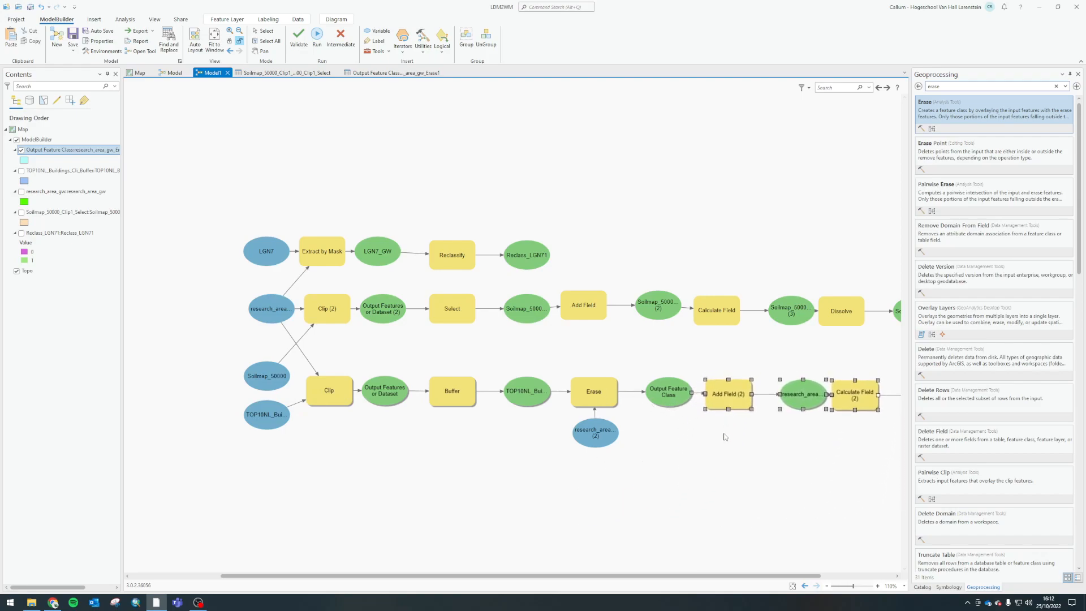
{"action": "left_click_drag", "start_coordinate": [634, 574], "coordinate": [711, 566]}
{"action": "left_click", "coordinate": [600, 446]}
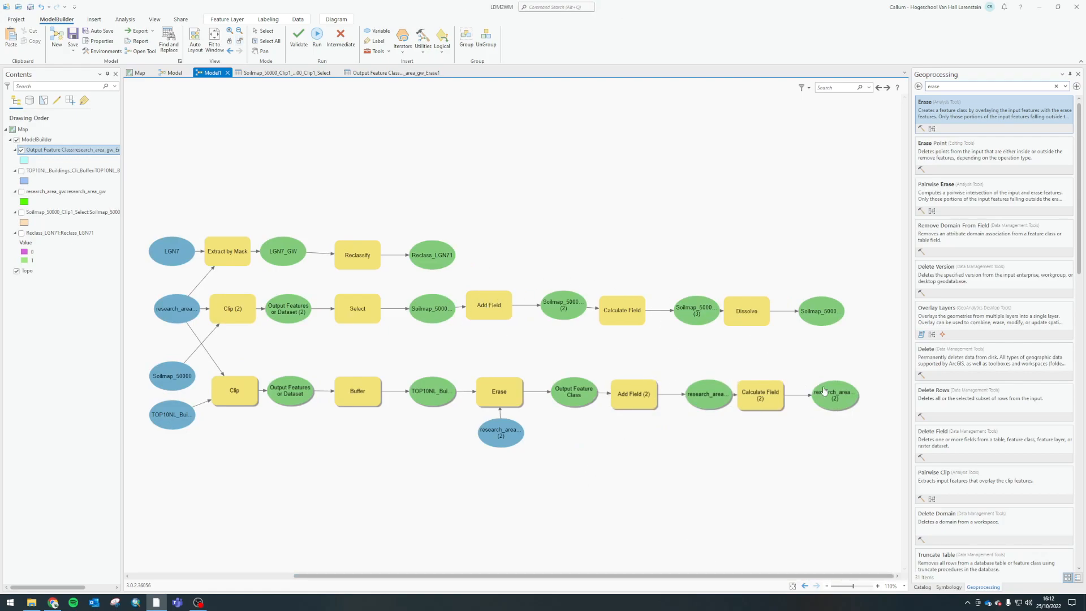
{"action": "left_click", "coordinate": [824, 391]}
{"action": "left_click_drag", "start_coordinate": [824, 259], "coordinate": [854, 447]}
{"action": "left_click", "coordinate": [839, 391]}
{"action": "left_click", "coordinate": [854, 355]}
{"action": "left_click", "coordinate": [922, 587]}
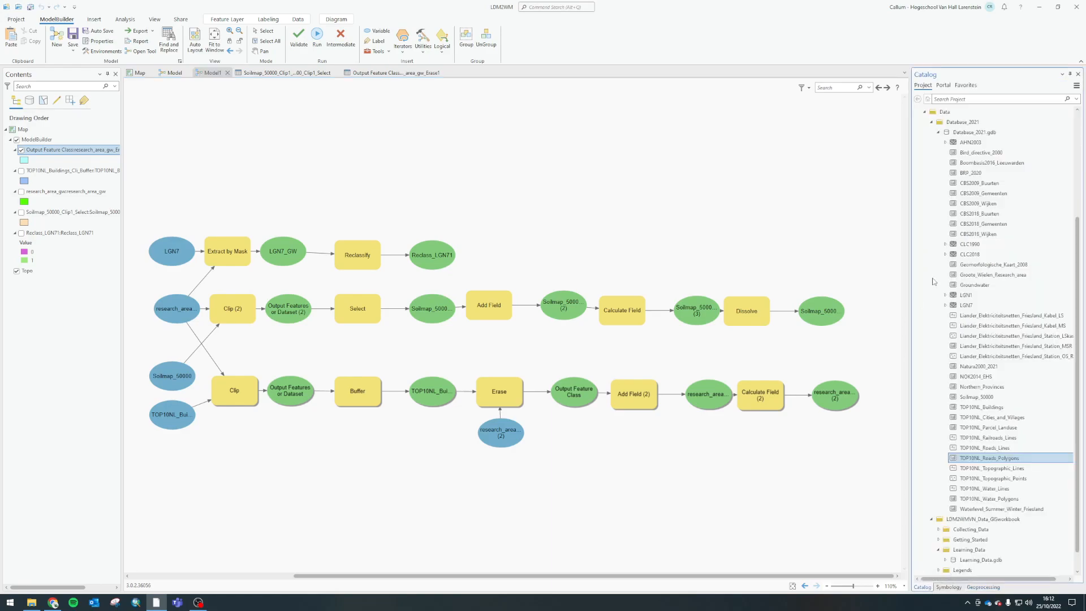
Search the geoprocessing tools for union and add the Union tool to the model above Dissolve.
{"action": "left_click", "coordinate": [983, 587]}
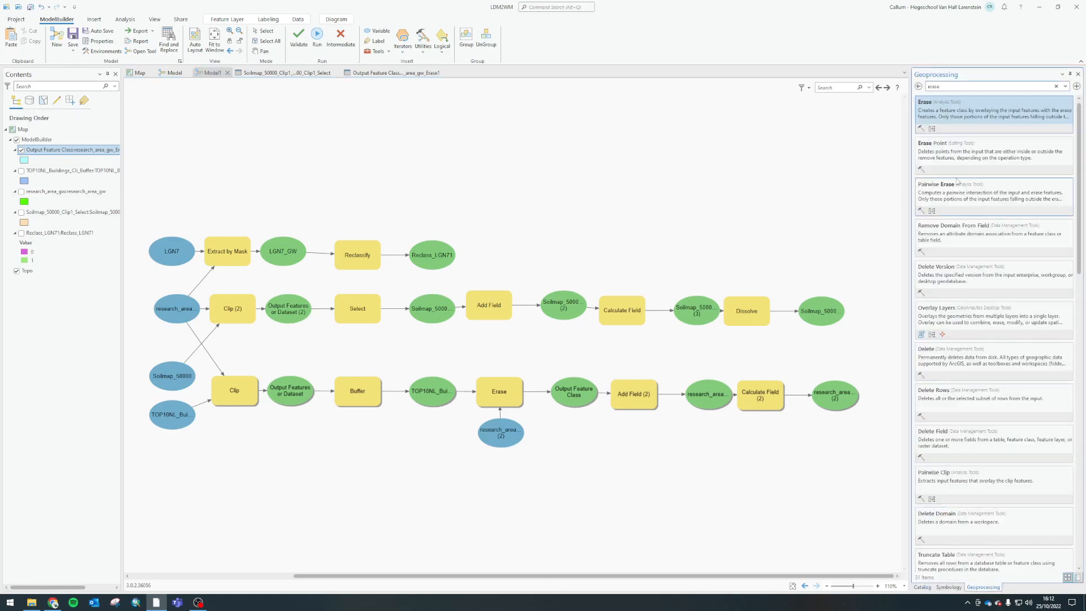
{"action": "left_click_drag", "start_coordinate": [951, 87], "coordinate": [875, 90]}
{"action": "type", "text": "union"}
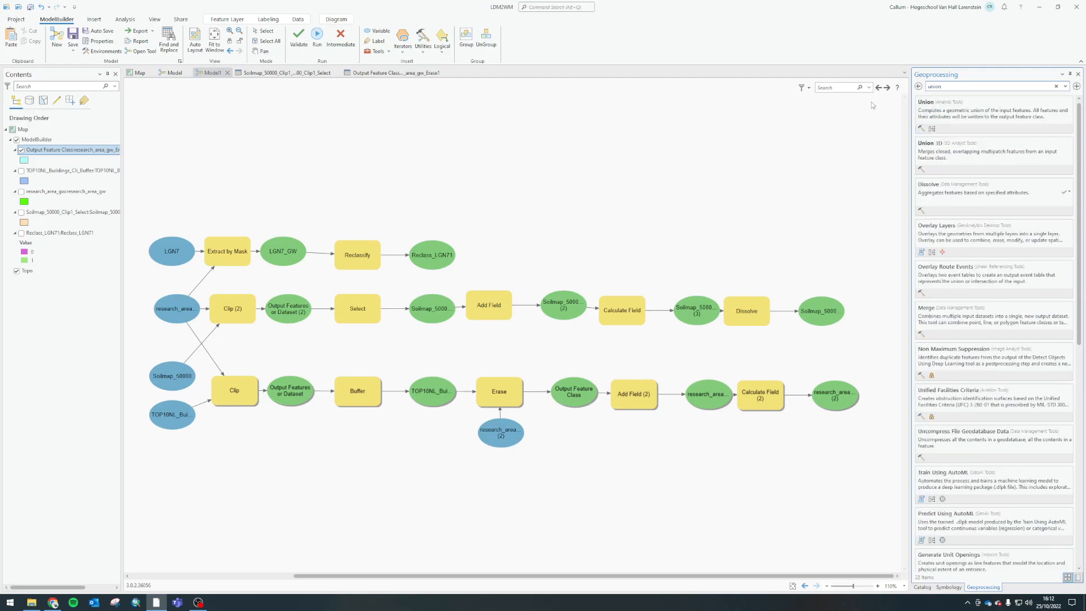
{"action": "left_click_drag", "start_coordinate": [939, 110], "coordinate": [757, 248]}
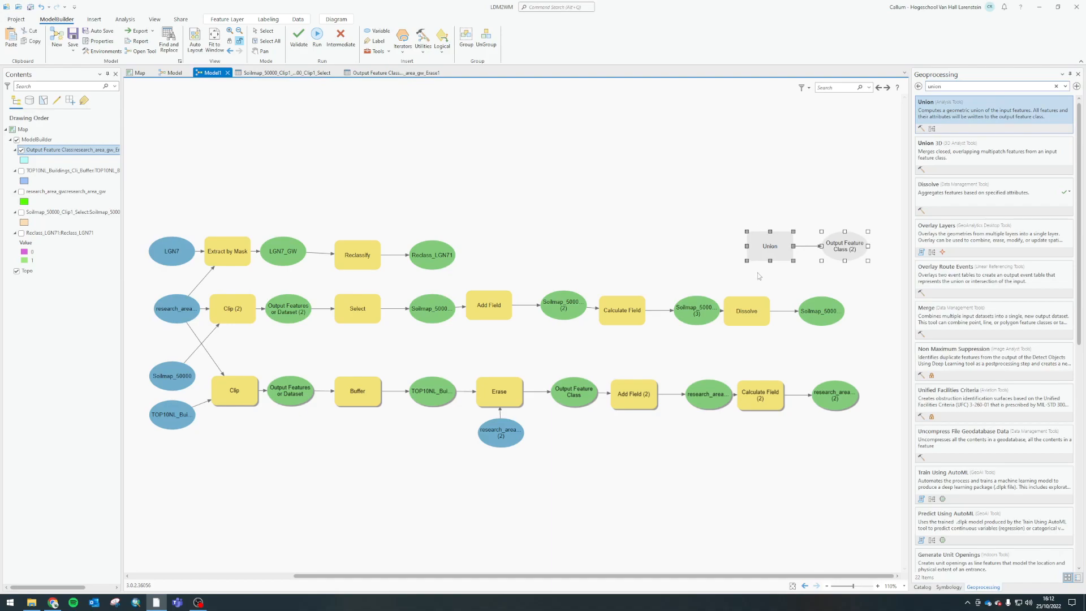
Move the research_area (2) variable above Erase and place Union with its output in the soil row after the Dissolve output.
{"action": "left_click", "coordinate": [618, 463]}
{"action": "mouse_move", "coordinate": [504, 442]}
{"action": "left_mouse_down"}
{"action": "mouse_move", "coordinate": [572, 421]}
{"action": "mouse_move", "coordinate": [496, 356]}
{"action": "left_mouse_up"}
{"action": "left_click_drag", "start_coordinate": [725, 208], "coordinate": [863, 275]}
{"action": "left_click_drag", "start_coordinate": [770, 246], "coordinate": [877, 311]}
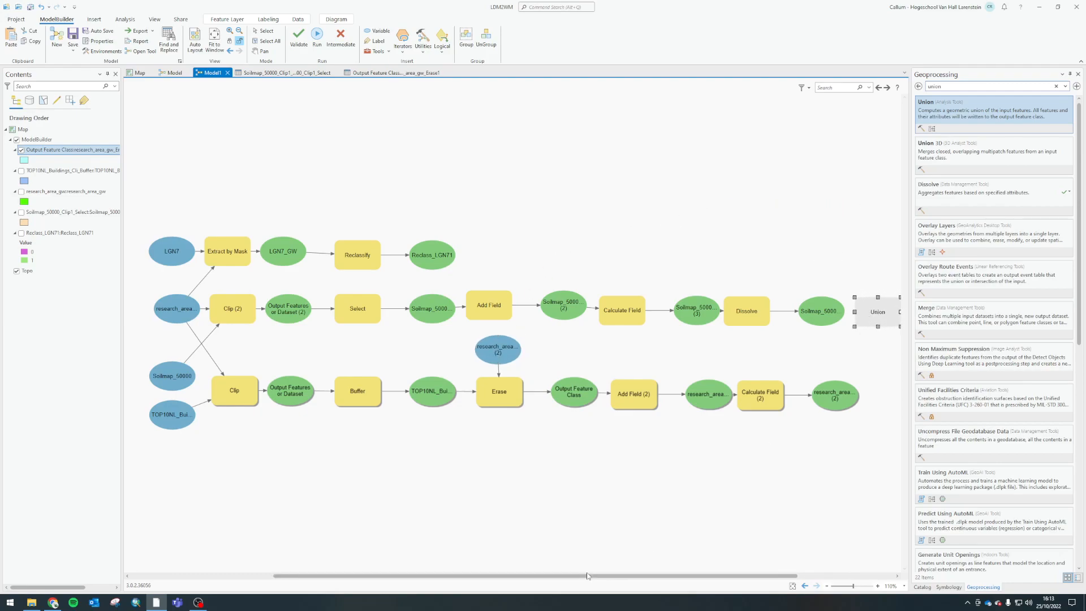
Duplicate Union with its output and place the copy in the buildings row after the Calculate Field (2) output.
{"action": "scroll", "coordinate": [771, 439], "scroll_direction": "down", "scroll_amount": 2}
{"action": "left_click_drag", "start_coordinate": [753, 292], "coordinate": [872, 358]}
{"action": "key", "text": "ctrl+c"}
{"action": "key", "text": "ctrl+v"}
{"action": "left_click_drag", "start_coordinate": [655, 497], "coordinate": [724, 386]}
{"action": "left_click_drag", "start_coordinate": [749, 424], "coordinate": [780, 389]}
{"action": "left_click", "coordinate": [781, 448]}
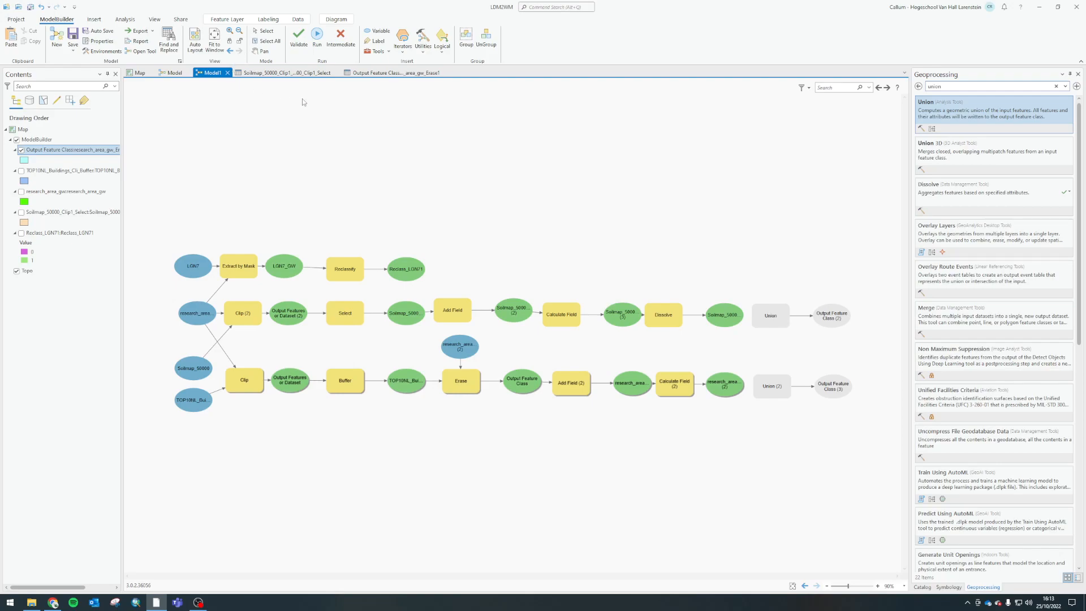
Connect the dissolved soil output and research_area (2) to Union as input features.
{"action": "left_click_drag", "start_coordinate": [734, 318], "coordinate": [765, 321]}
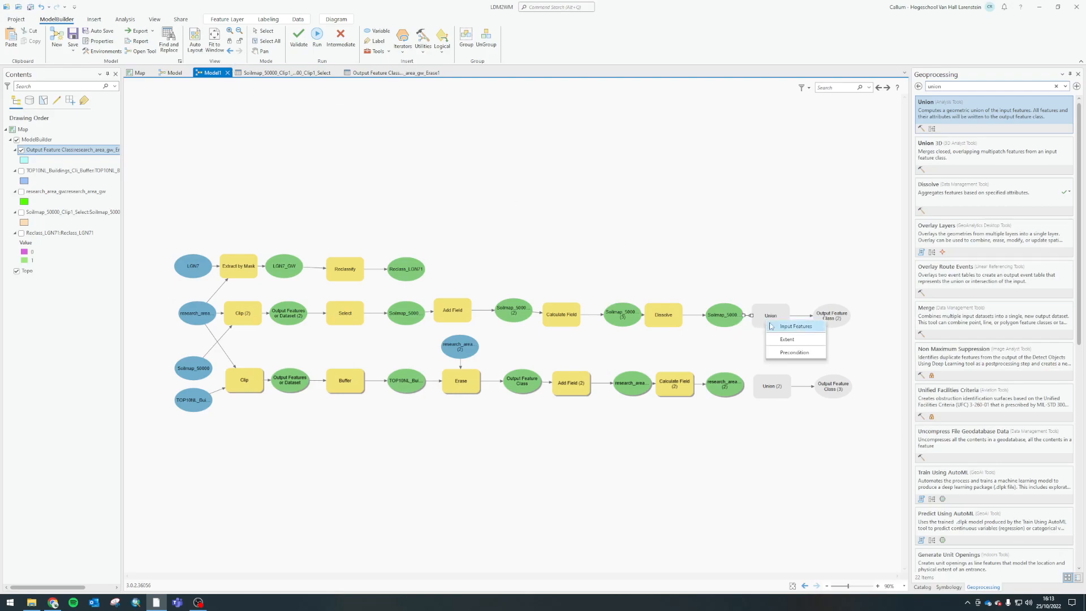
{"action": "left_click", "coordinate": [792, 326]}
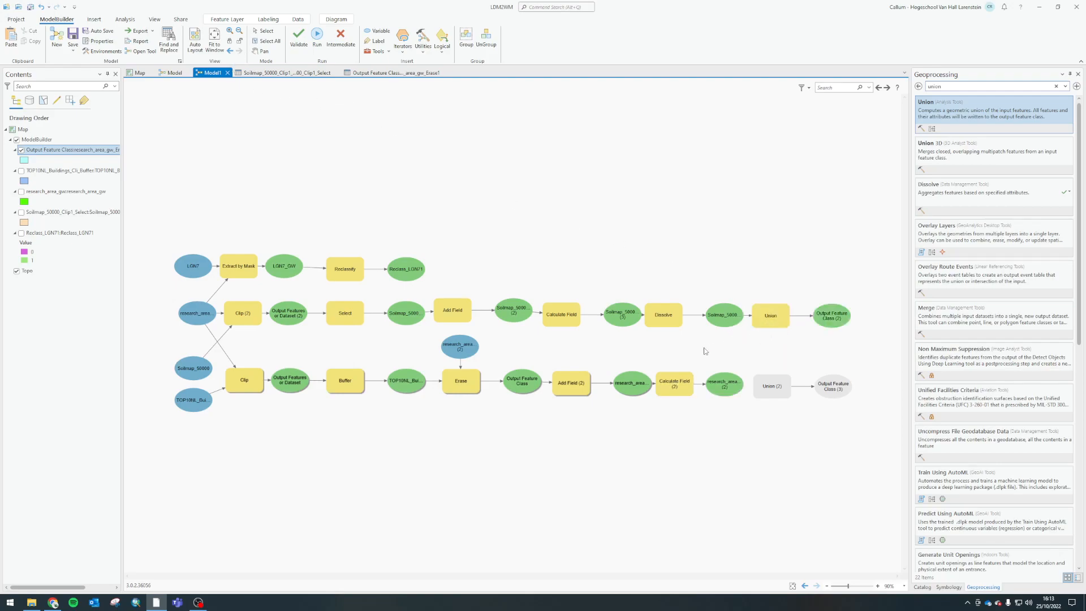
{"action": "left_click", "coordinate": [462, 353]}
{"action": "left_click_drag", "start_coordinate": [470, 353], "coordinate": [760, 349]}
{"action": "left_click_drag", "start_coordinate": [478, 340], "coordinate": [765, 318]}
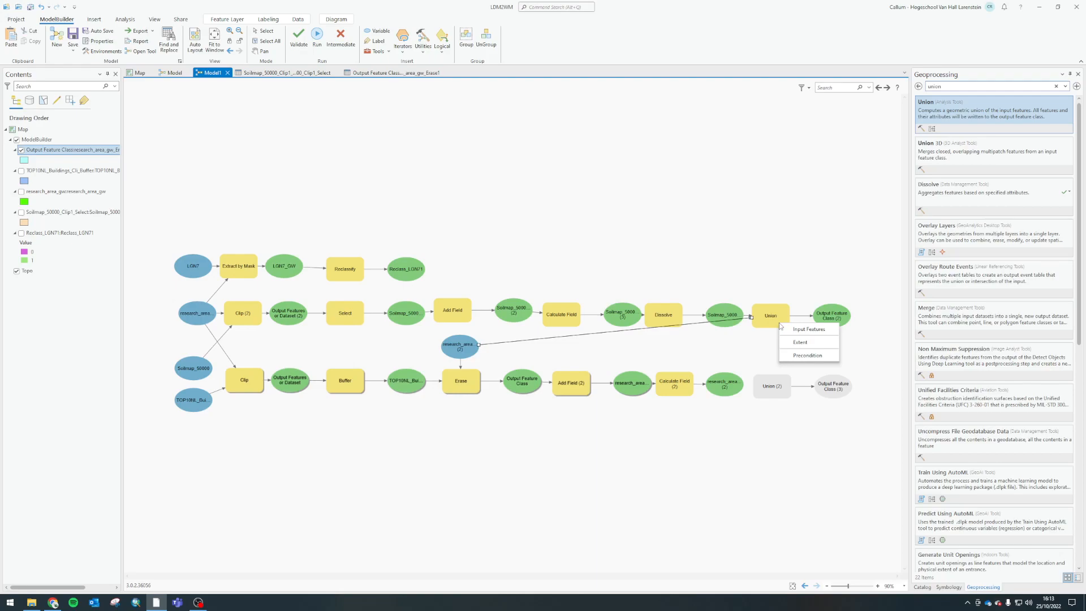
{"action": "left_click", "coordinate": [800, 331]}
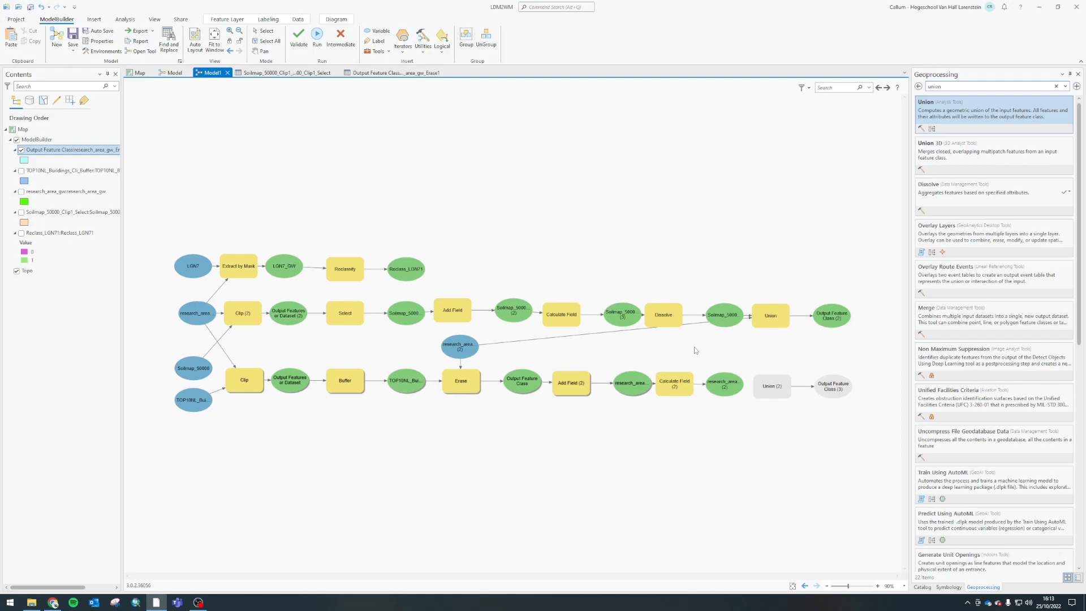
Connect the Calculate Field (2) output and research_area (2) to Union (2) as input features.
{"action": "left_click_drag", "start_coordinate": [724, 387], "coordinate": [772, 390]}
{"action": "left_click", "coordinate": [784, 394]}
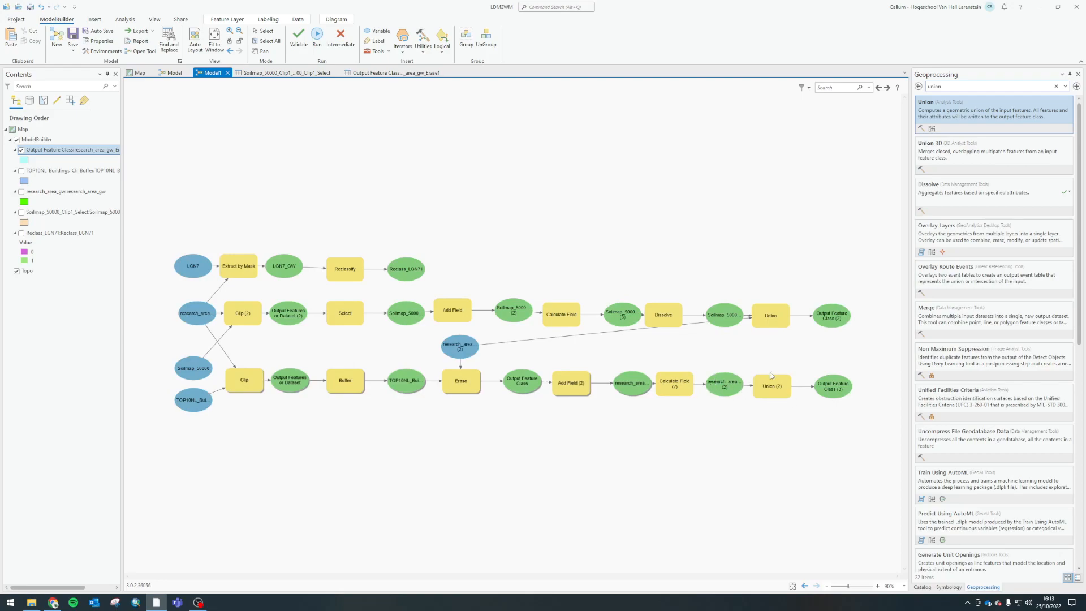
{"action": "left_click_drag", "start_coordinate": [457, 352], "coordinate": [776, 388]}
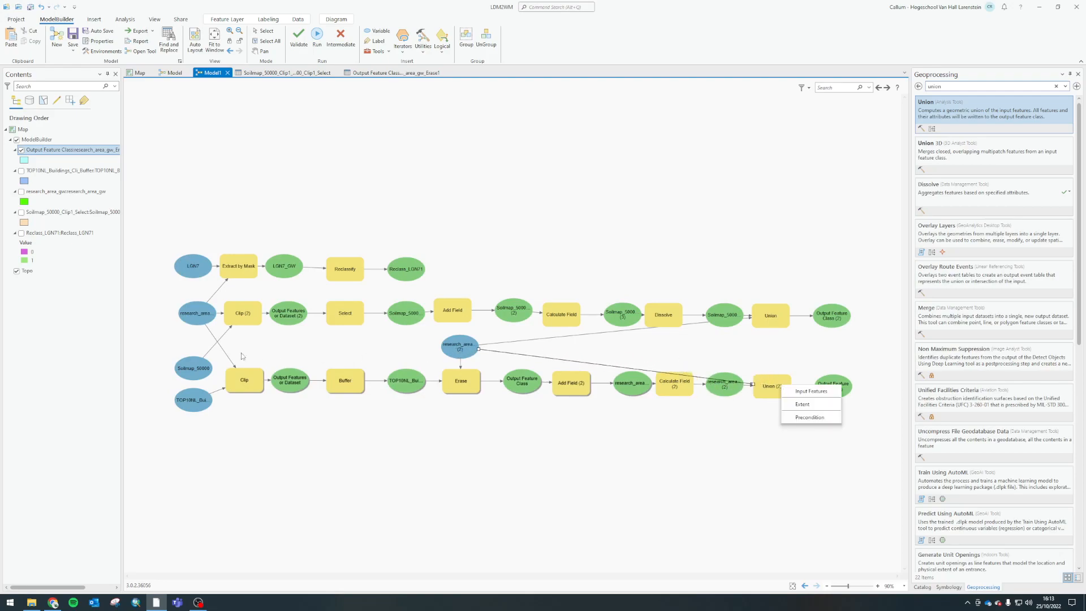
{"action": "left_click", "coordinate": [810, 392]}
{"action": "left_click", "coordinate": [729, 393]}
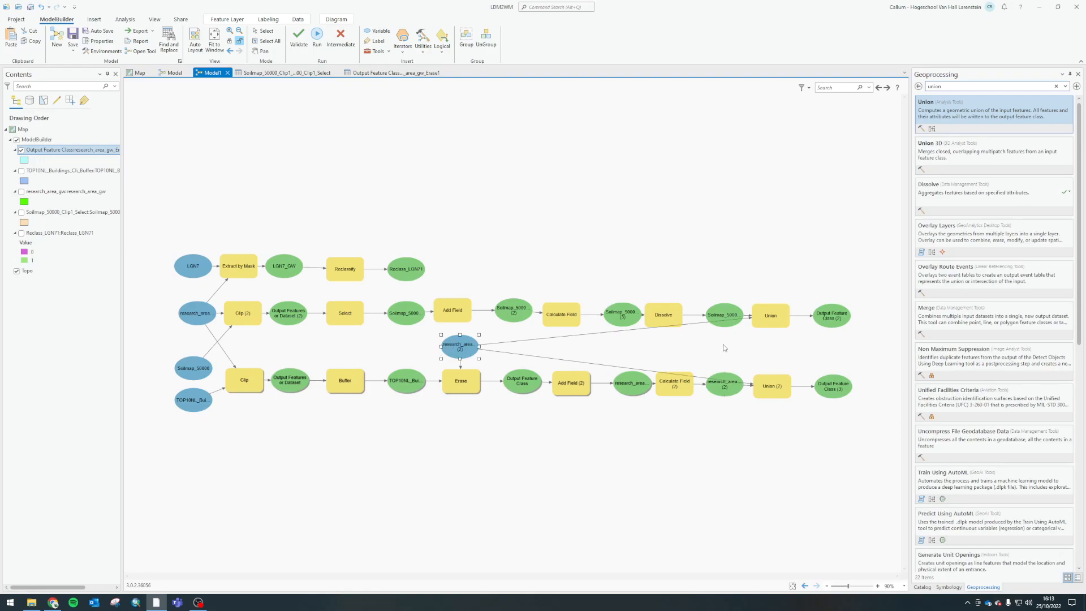
Set the soil Union's attributes to join to All attributes except feature IDs.
{"action": "double_click", "coordinate": [777, 317]}
{"action": "left_click_drag", "start_coordinate": [840, 310], "coordinate": [524, 108]}
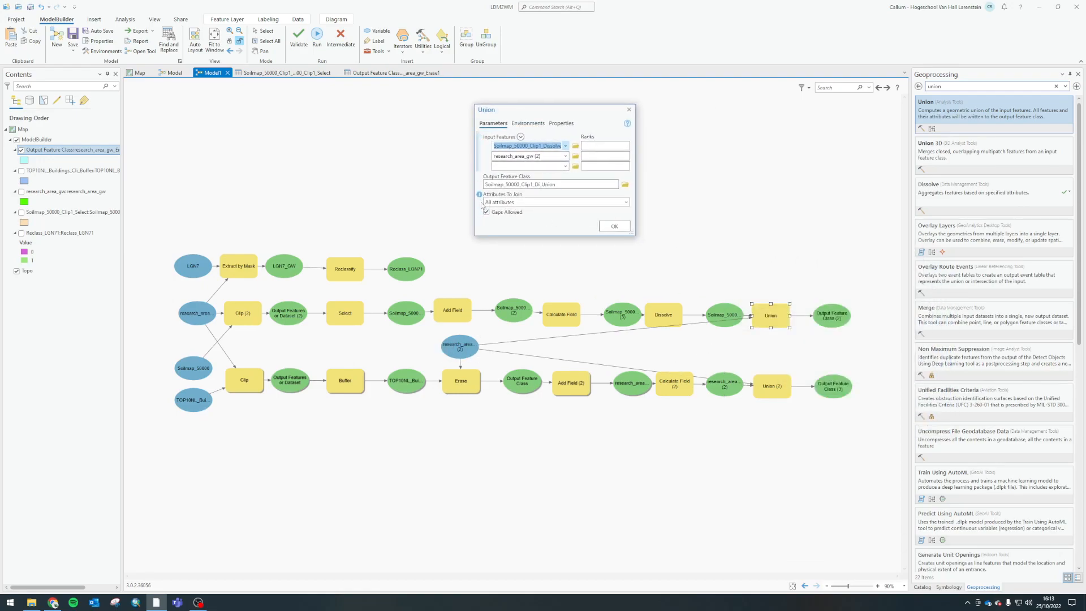
{"action": "left_click", "coordinate": [626, 202]}
{"action": "left_click", "coordinate": [626, 202]}
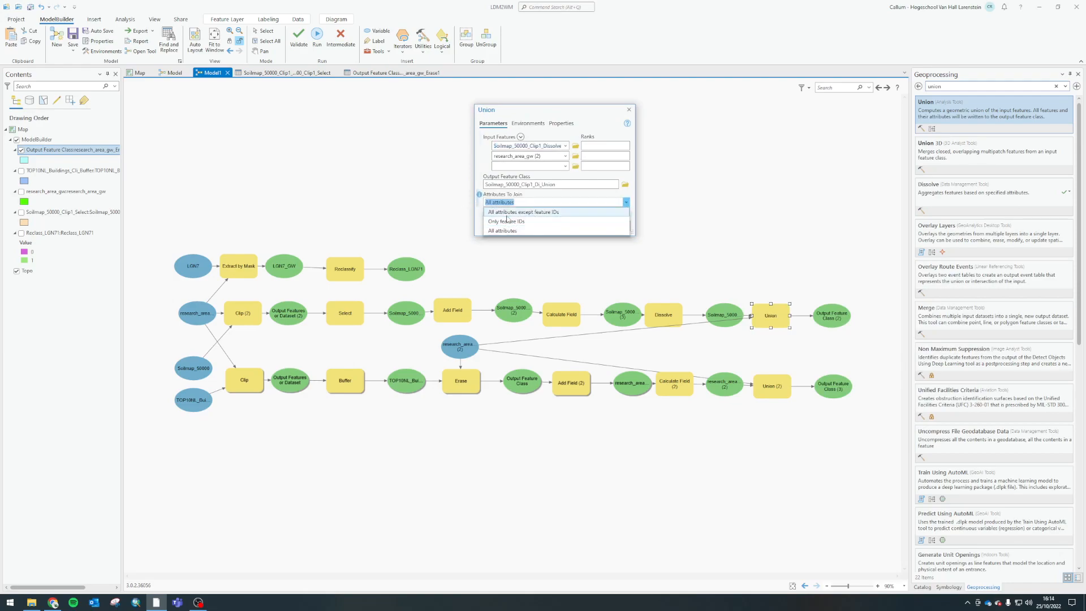
{"action": "left_click", "coordinate": [532, 213]}
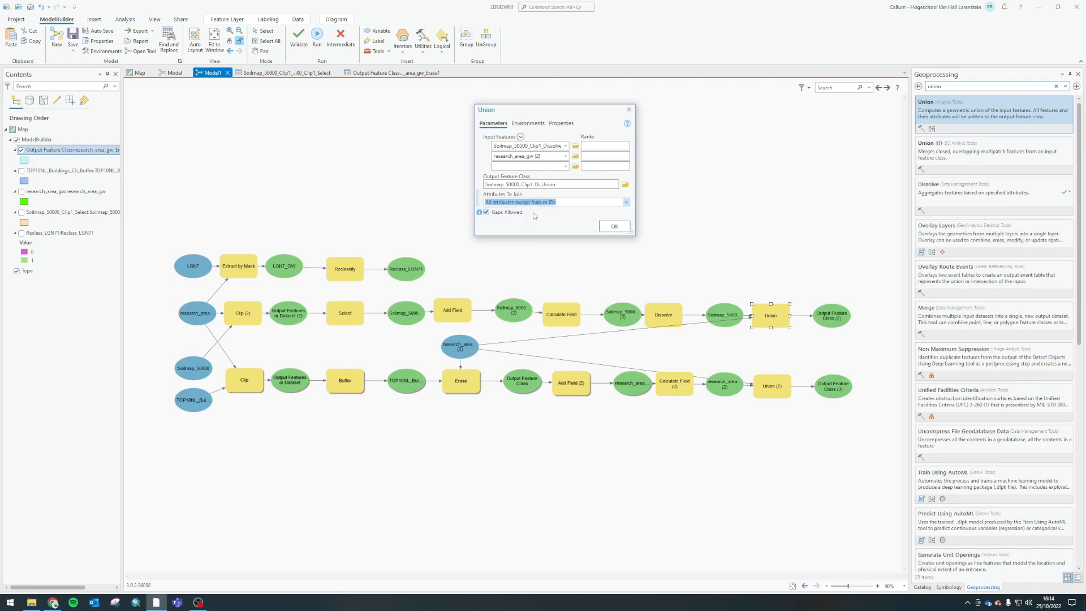
{"action": "left_click", "coordinate": [614, 226]}
Set Union (2) in the buildings branch to join All attributes except feature IDs.
{"action": "double_click", "coordinate": [761, 388]}
{"action": "left_click", "coordinate": [871, 472]}
{"action": "left_click", "coordinate": [879, 473]}
{"action": "left_click", "coordinate": [881, 483]}
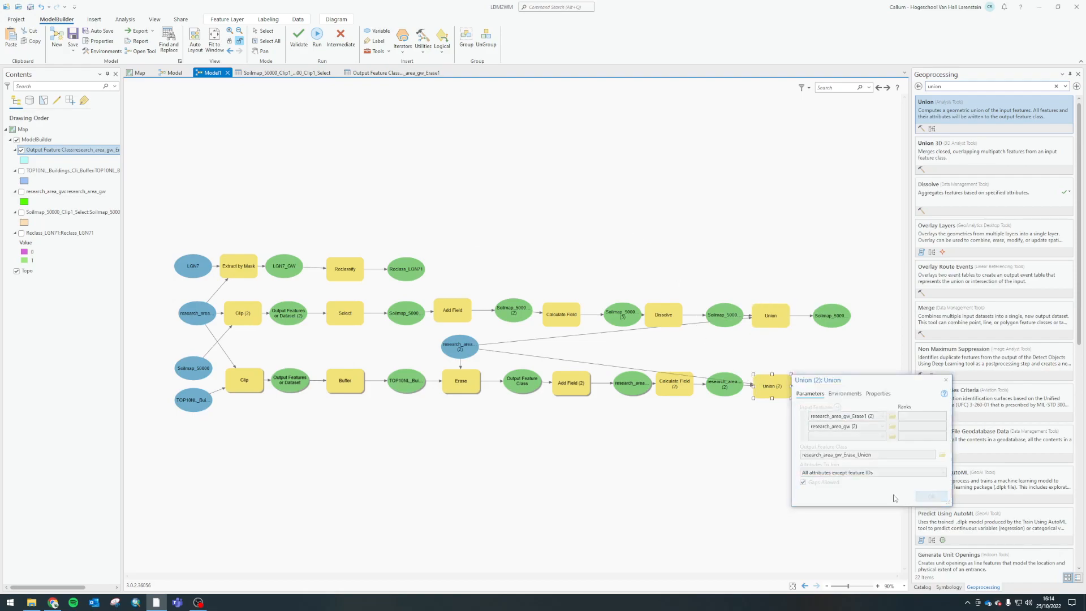
{"action": "left_click", "coordinate": [924, 495]}
Run the Union tool of the soil branch and Union (2) of the buildings branch.
{"action": "right_click", "coordinate": [779, 318]}
{"action": "left_click", "coordinate": [792, 339]}
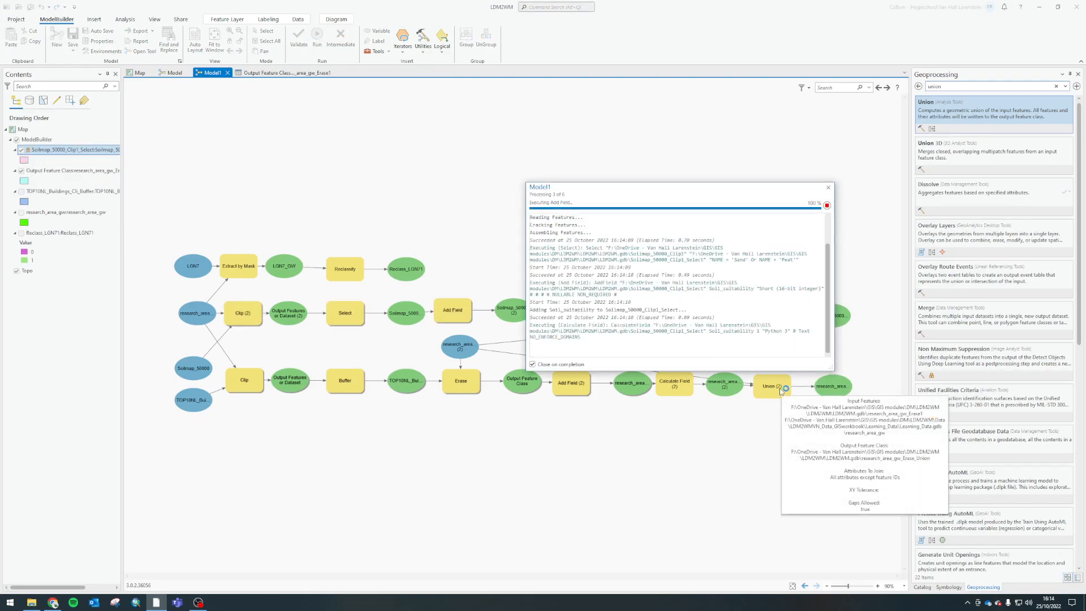
{"action": "right_click", "coordinate": [781, 391]}
{"action": "left_click", "coordinate": [795, 411]}
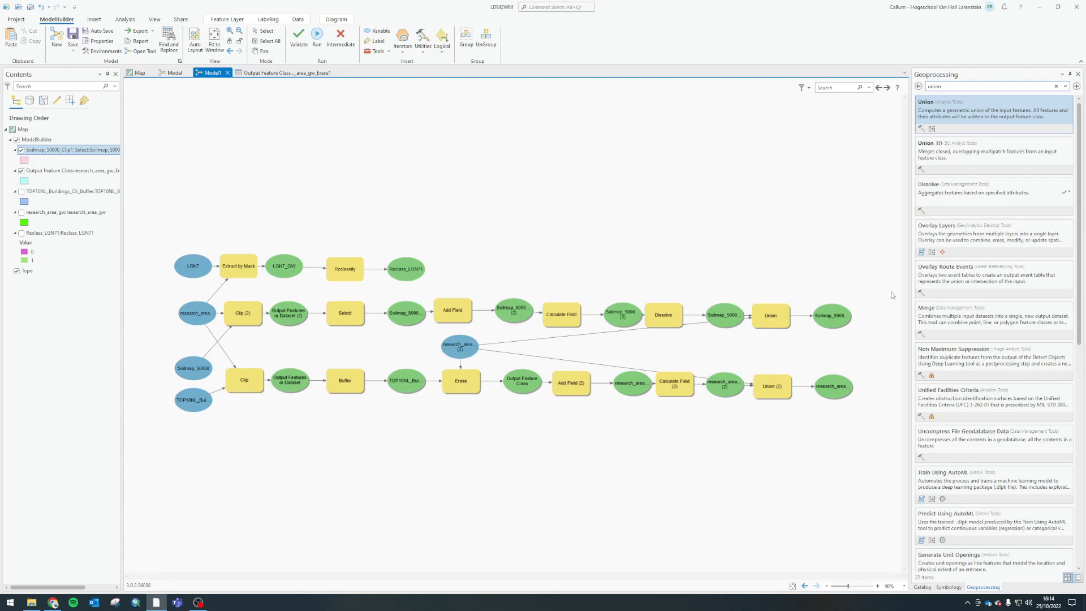
Hide the Soilmap_50000_Clip1_Select and Erase output layers and add the soil Union output to the display.
{"action": "left_click", "coordinate": [21, 150]}
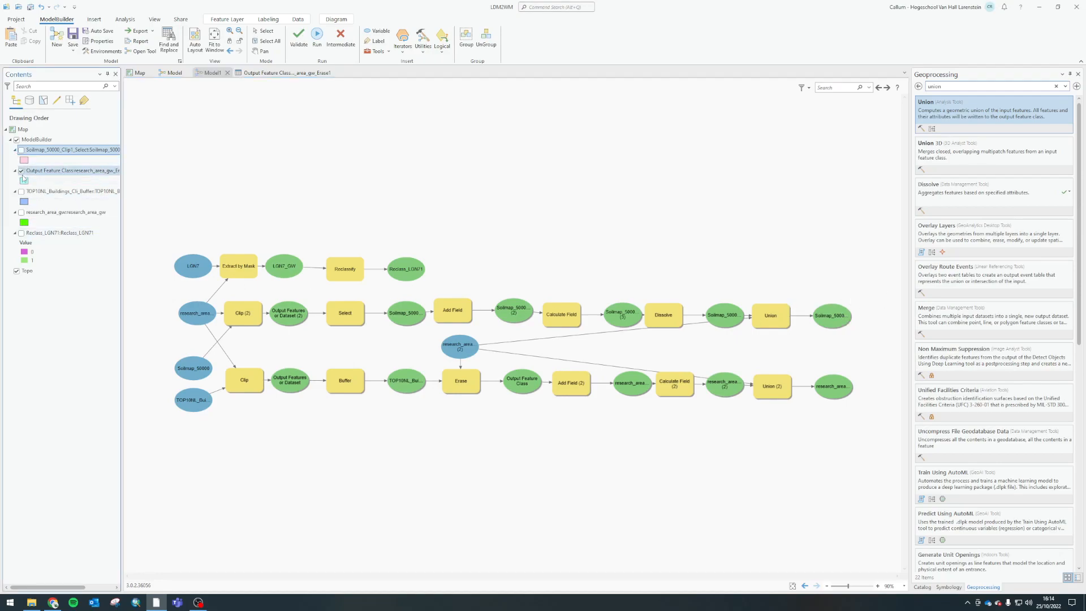
{"action": "left_click", "coordinate": [21, 171]}
{"action": "left_click", "coordinate": [831, 319]}
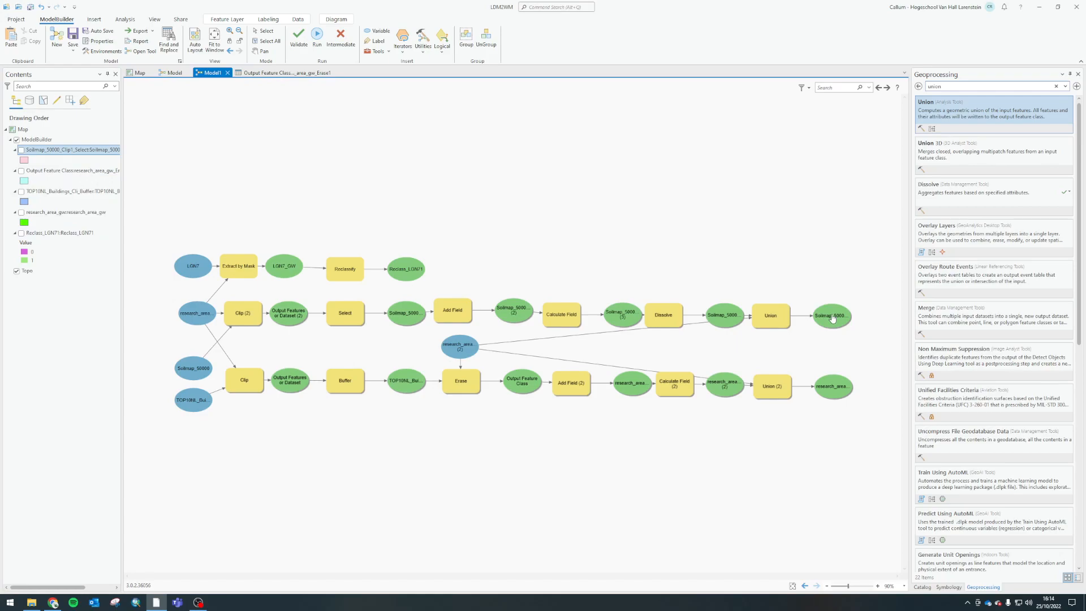
{"action": "right_click", "coordinate": [832, 318]}
{"action": "left_click", "coordinate": [862, 353]}
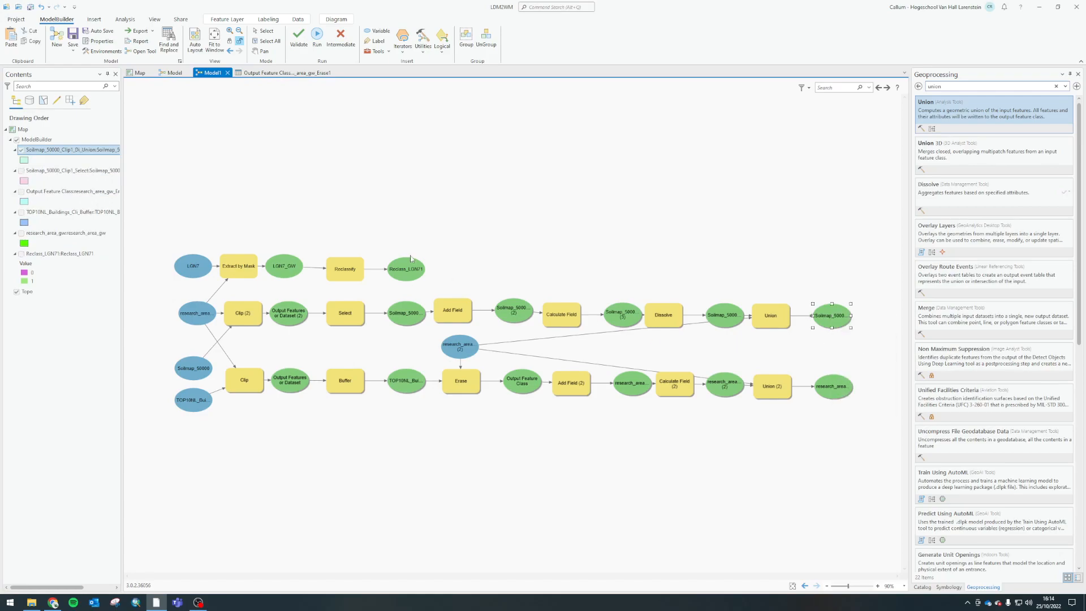
Open the soil Union layer's attribute table below the map, highlight the record with Soil_suitability 0, and clear the selection.
{"action": "left_click", "coordinate": [137, 73]}
{"action": "right_click", "coordinate": [50, 154]}
{"action": "left_click", "coordinate": [79, 203]}
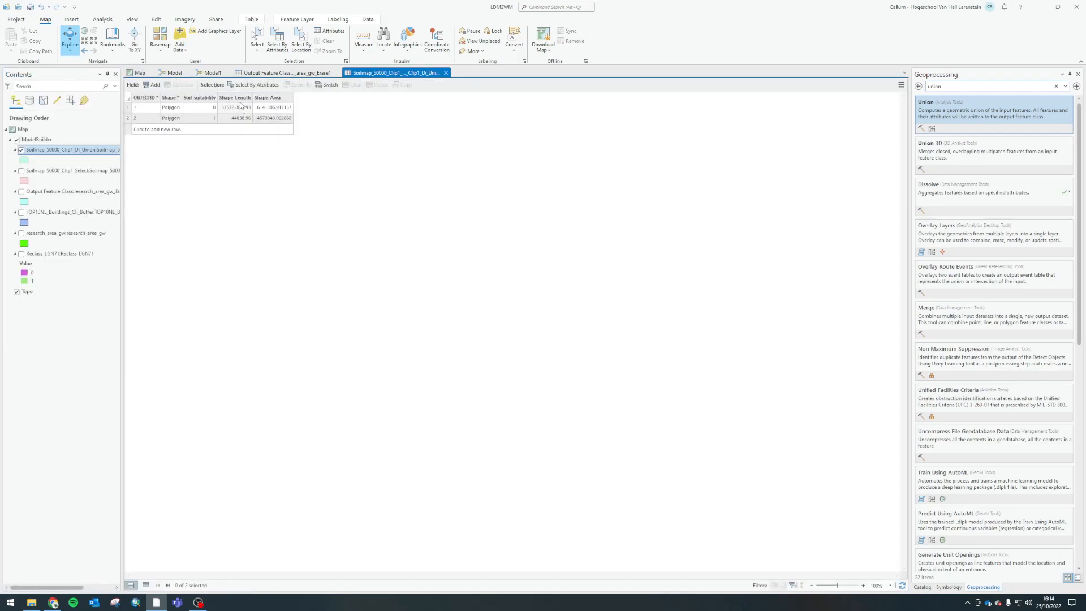
{"action": "left_click_drag", "start_coordinate": [410, 74], "coordinate": [516, 348]}
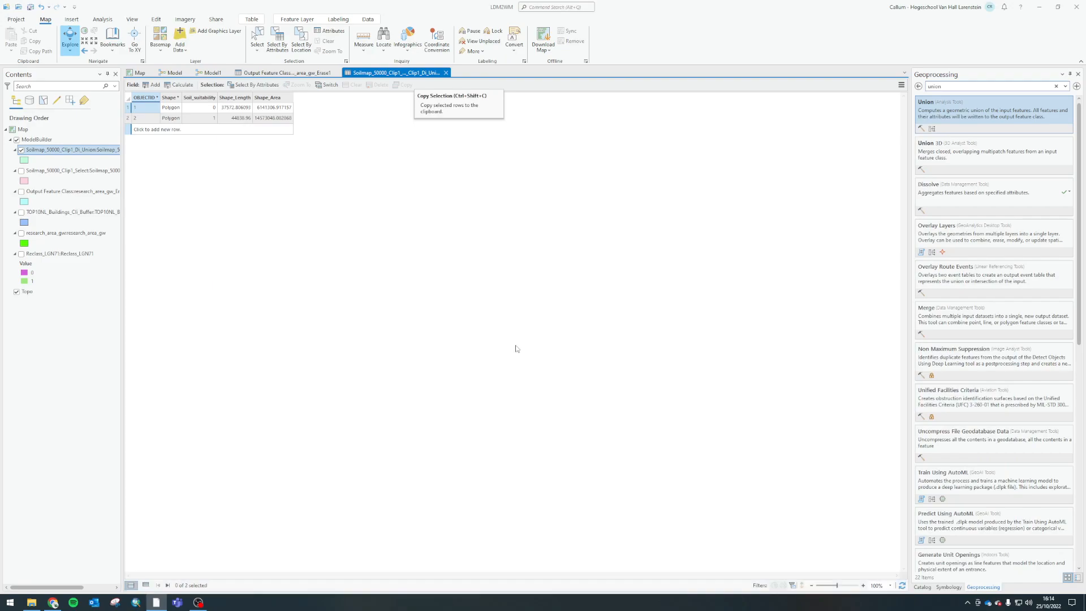
{"action": "left_click_drag", "start_coordinate": [338, 331], "coordinate": [351, 428]}
{"action": "scroll", "coordinate": [430, 322], "scroll_direction": "down", "scroll_amount": 3}
{"action": "scroll", "coordinate": [430, 321], "scroll_direction": "up", "scroll_amount": 2}
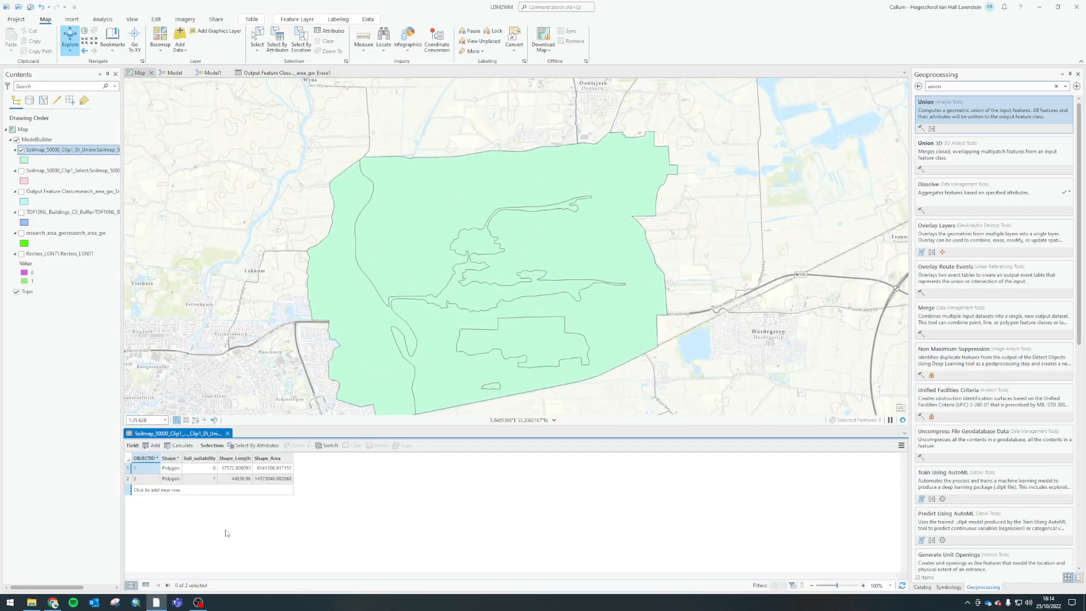
{"action": "left_click", "coordinate": [128, 479]}
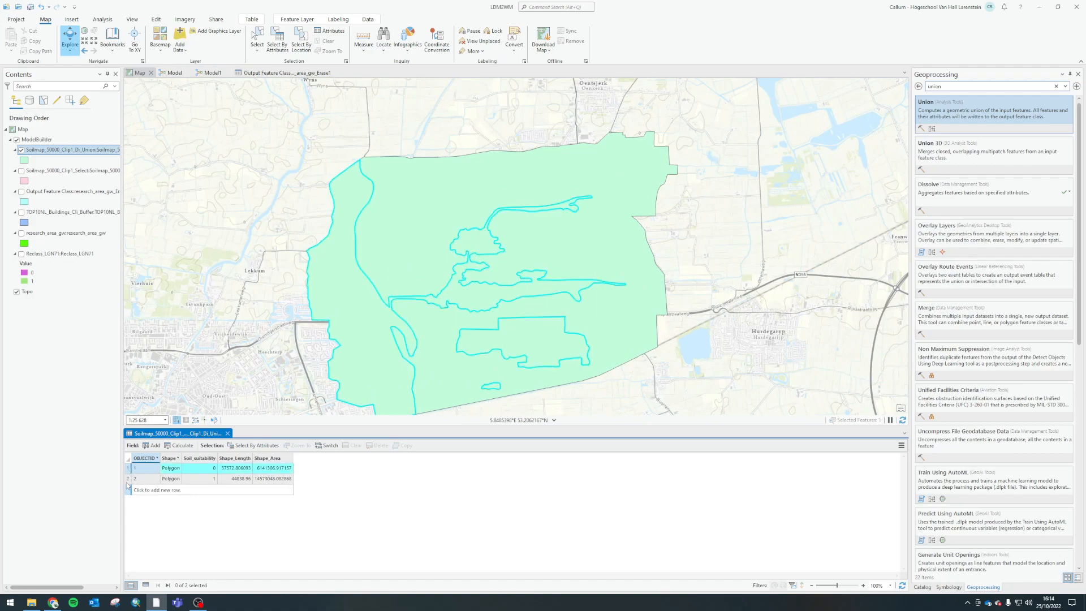
{"action": "left_click", "coordinate": [353, 445]}
Symbolize the soil Union layer by unique values of Soil_suitability, with classes 0 and 1 and no other-values class.
{"action": "right_click", "coordinate": [68, 151]}
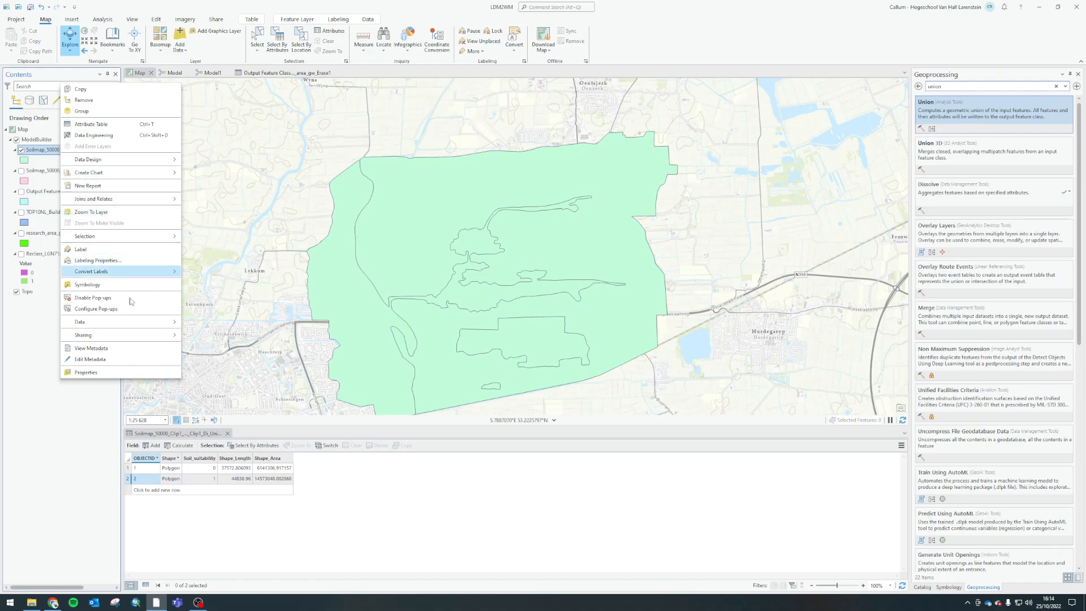
{"action": "left_click", "coordinate": [87, 284]}
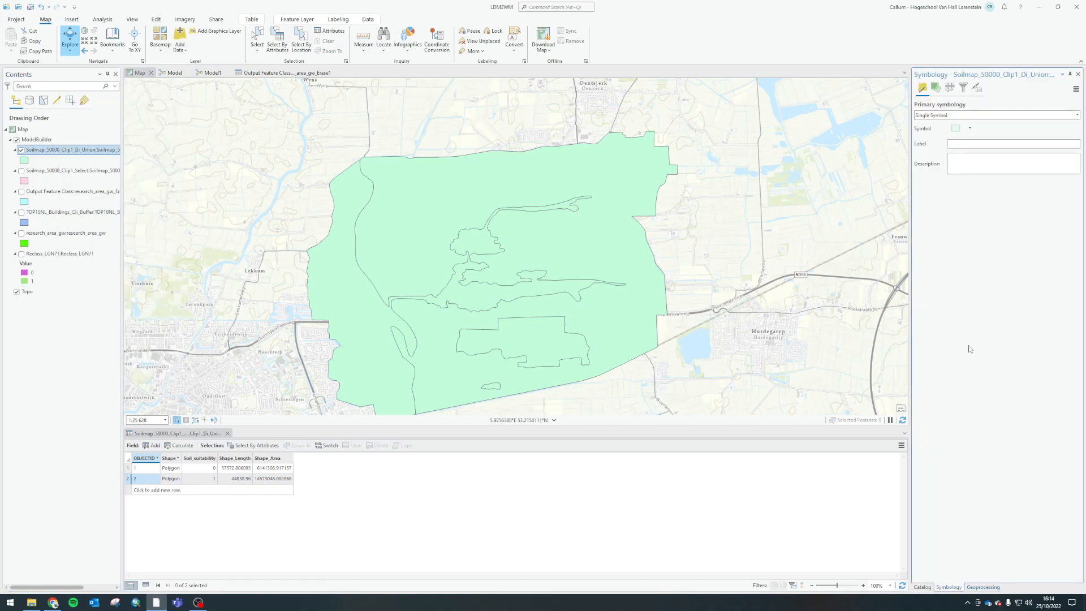
{"action": "left_click", "coordinate": [960, 115]}
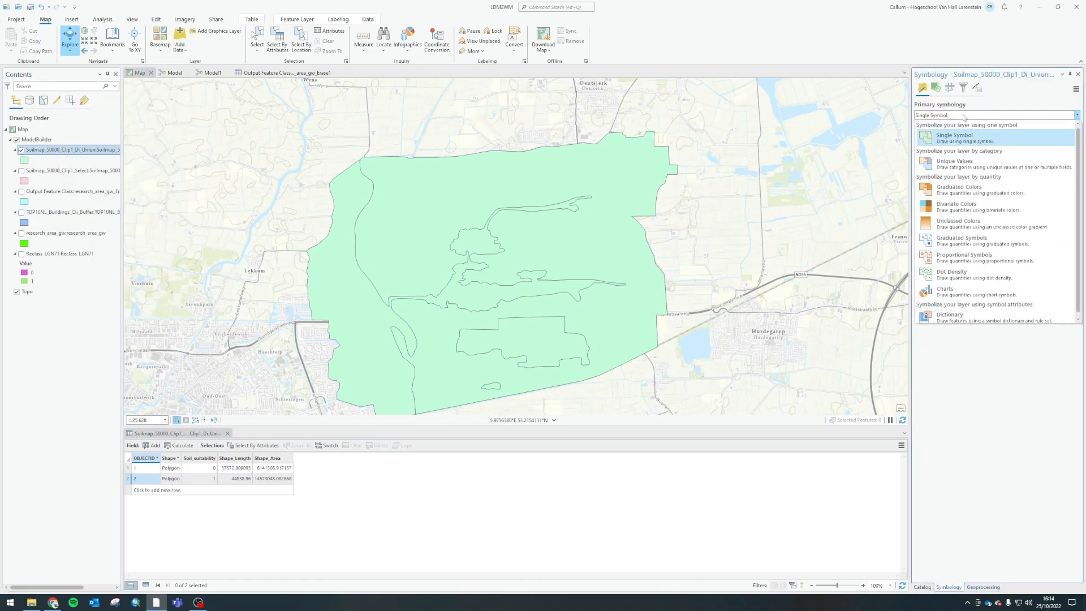
{"action": "left_click", "coordinate": [961, 164]}
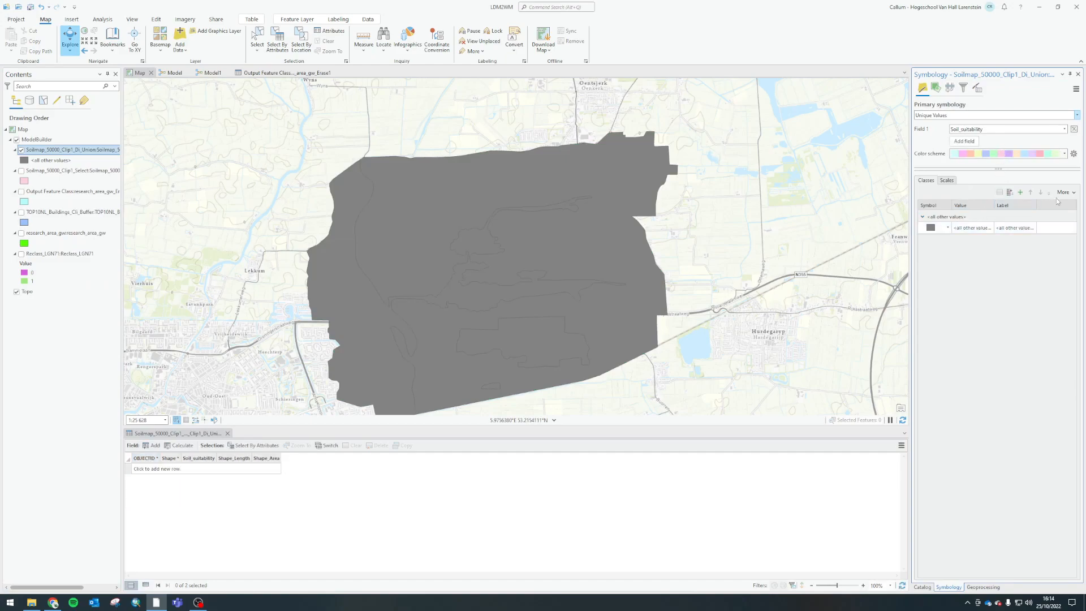
{"action": "left_click", "coordinate": [1064, 193]}
{"action": "left_click", "coordinate": [1013, 203]}
{"action": "left_click", "coordinate": [1011, 193]}
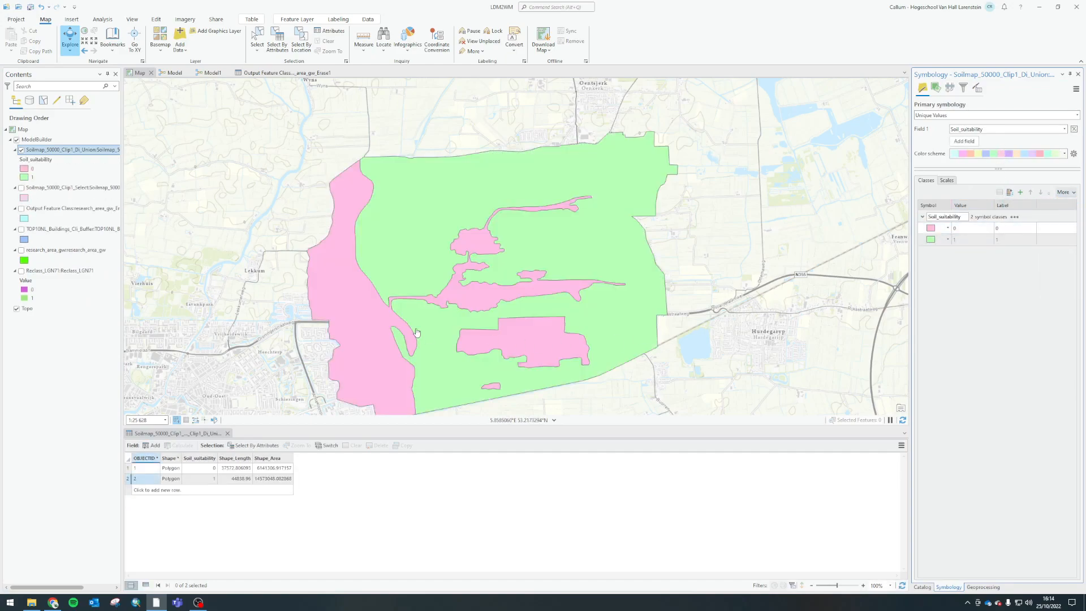
{"action": "left_click_drag", "start_coordinate": [473, 256], "coordinate": [496, 228]}
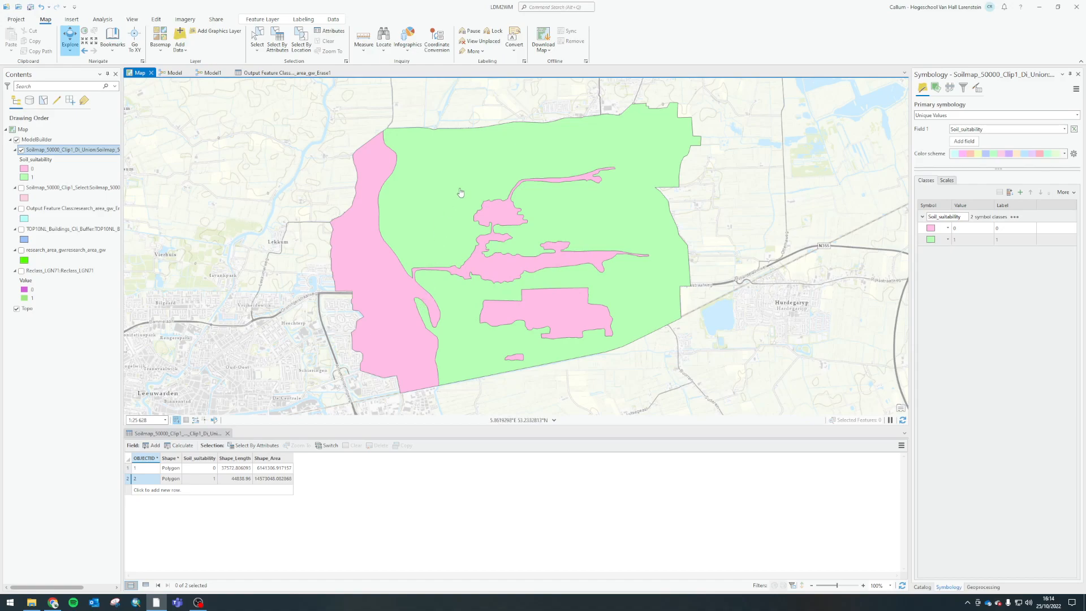
{"action": "left_click_drag", "start_coordinate": [464, 159], "coordinate": [456, 170]}
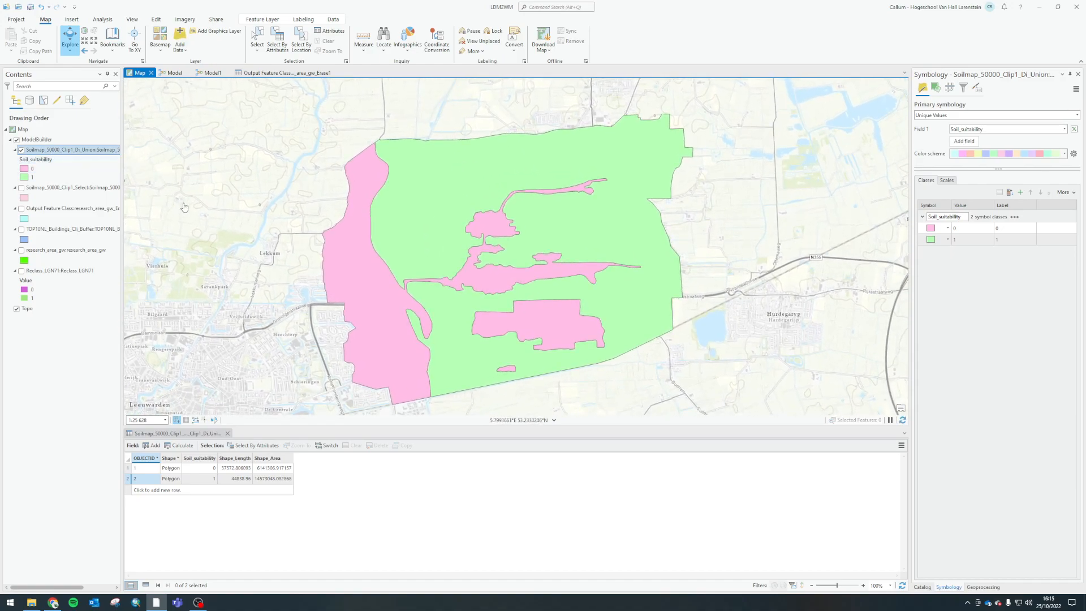
Return to Model1 and add the Union (2) output to the display.
{"action": "left_click", "coordinate": [211, 72]}
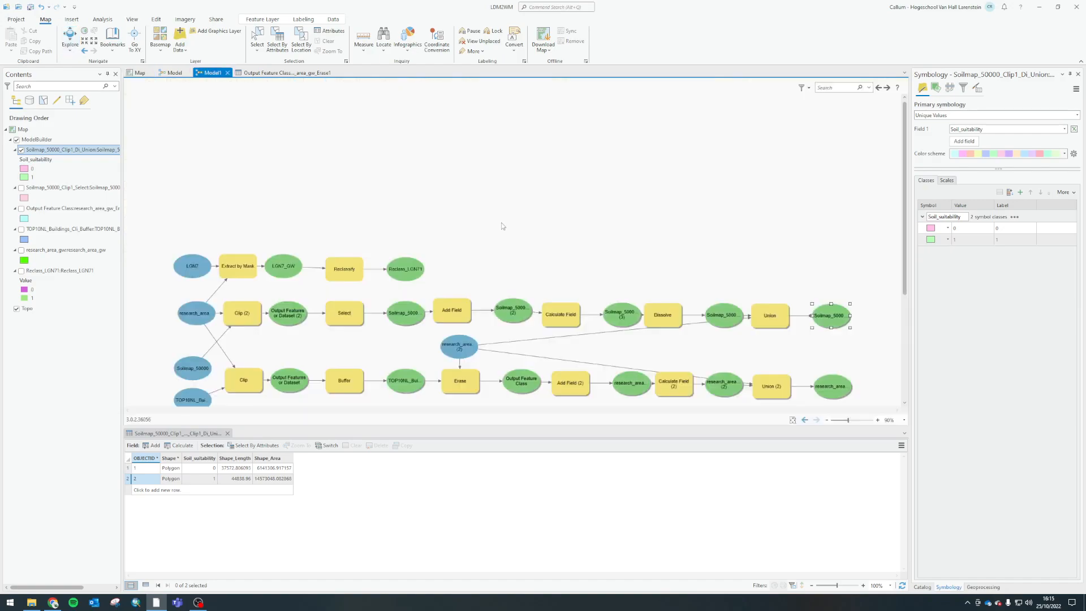
{"action": "right_click", "coordinate": [834, 387]}
{"action": "left_click", "coordinate": [863, 414]}
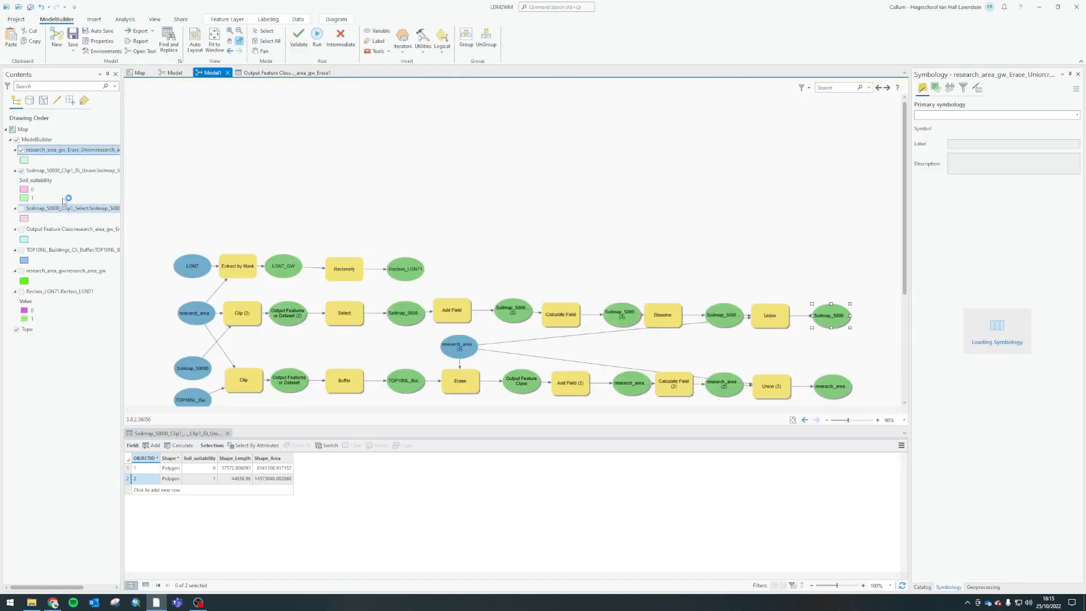
Open the buildings Union layer's attribute table beneath the soil table, enlarge the map, and highlight the record with Buildings_suitability 0.
{"action": "left_click", "coordinate": [137, 73]}
{"action": "right_click", "coordinate": [45, 150]}
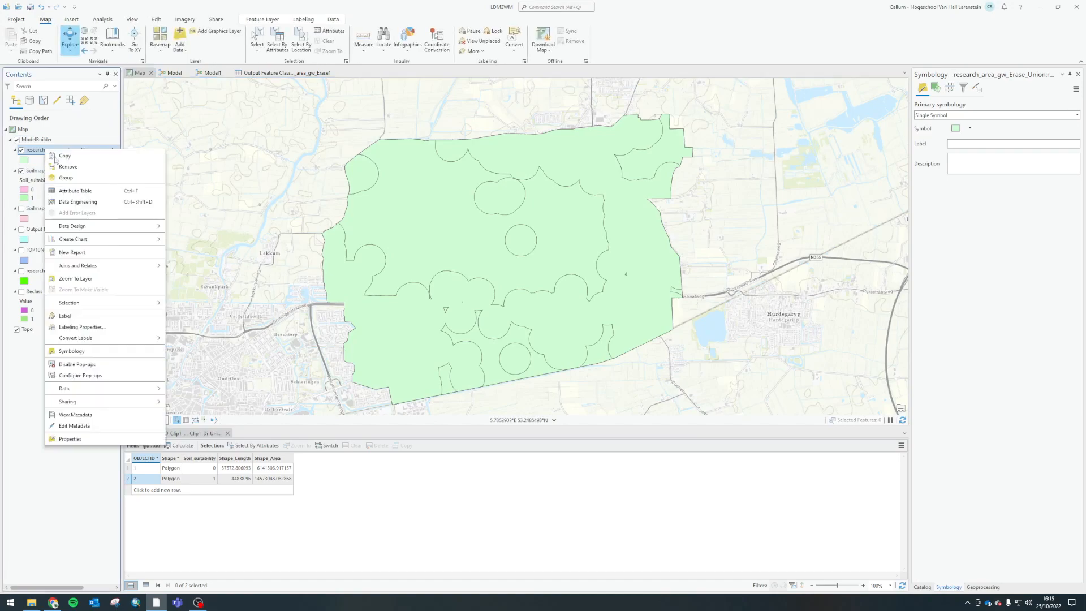
{"action": "left_click", "coordinate": [73, 190]}
{"action": "left_click_drag", "start_coordinate": [377, 73], "coordinate": [518, 527]}
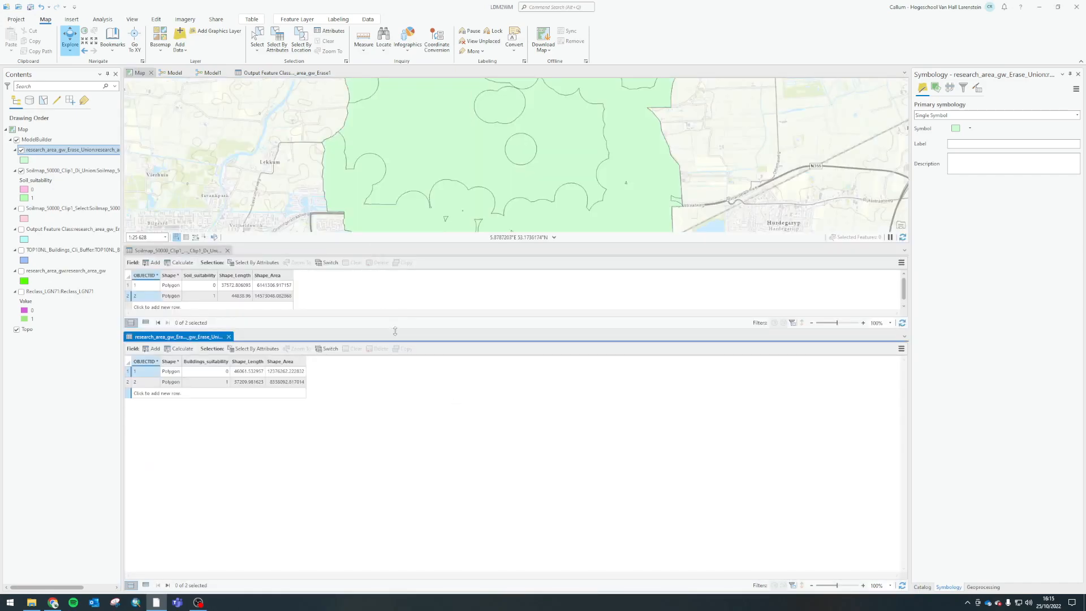
{"action": "left_click_drag", "start_coordinate": [395, 331], "coordinate": [381, 473]}
{"action": "left_click_drag", "start_coordinate": [395, 245], "coordinate": [390, 396]}
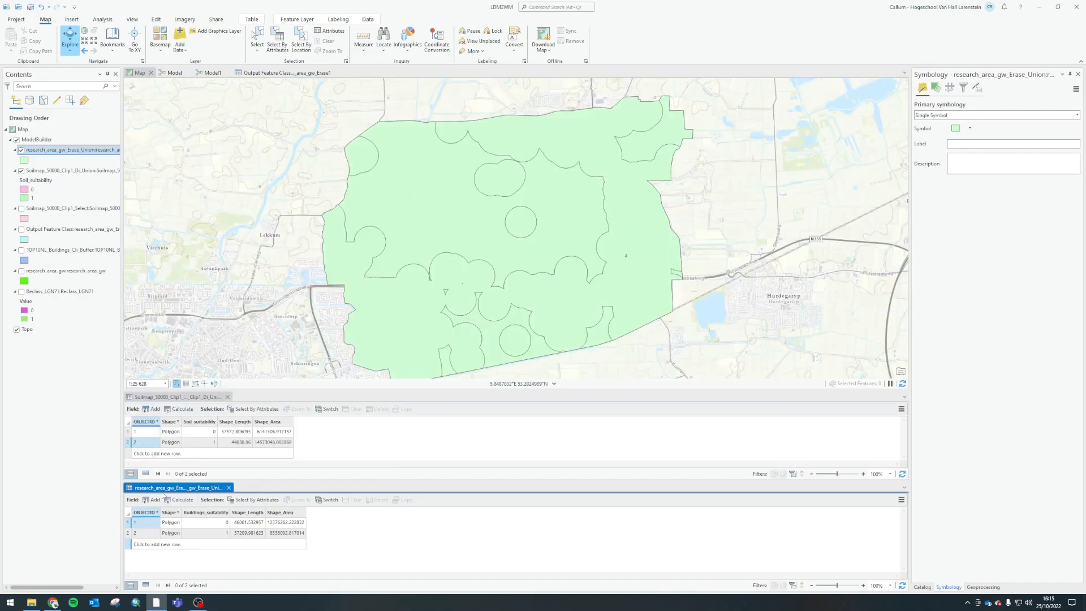
{"action": "left_click", "coordinate": [129, 523]}
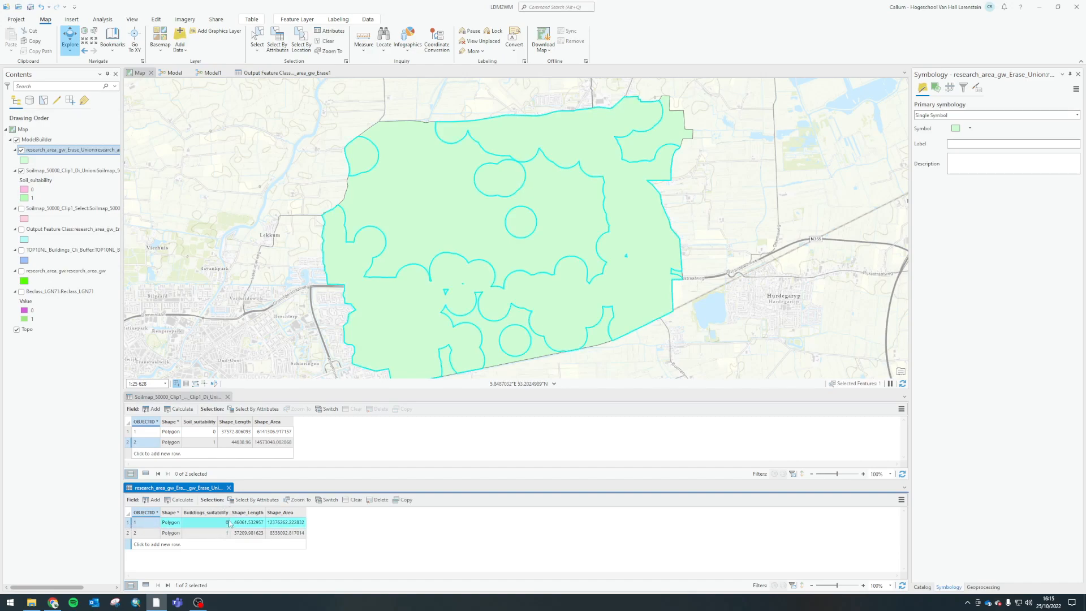
Highlight the record with Buildings_suitability 1 in the buildings Union table, and clear the selection.
{"action": "left_click", "coordinate": [130, 533]}
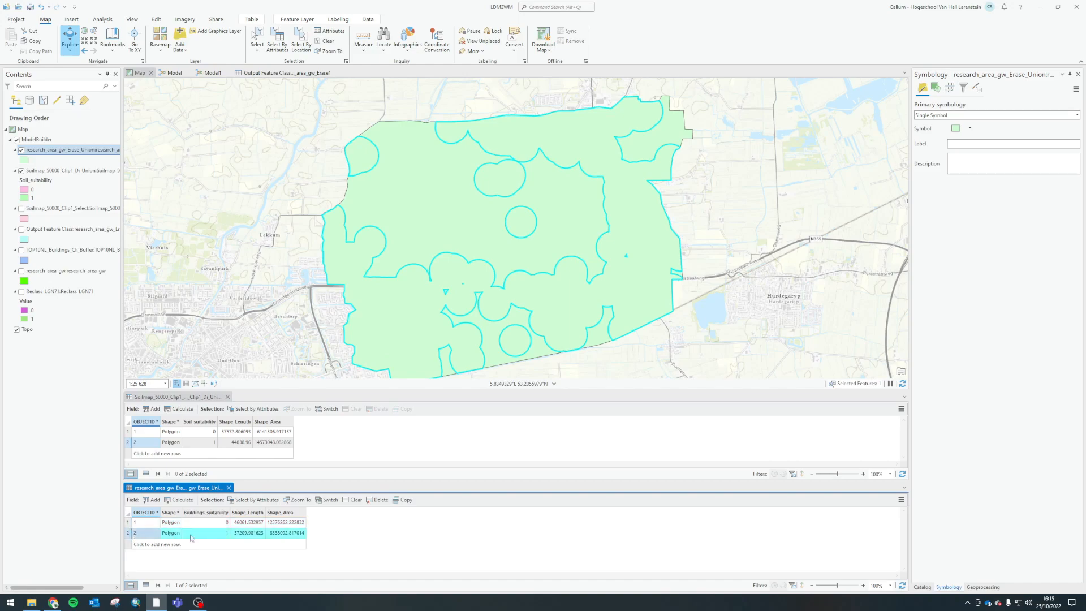
{"action": "left_click", "coordinate": [325, 41]}
Symbolize the buildings Union layer by unique values of Buildings_suitability, with classes 0 and 1 and no other-values class.
{"action": "right_click", "coordinate": [45, 149]}
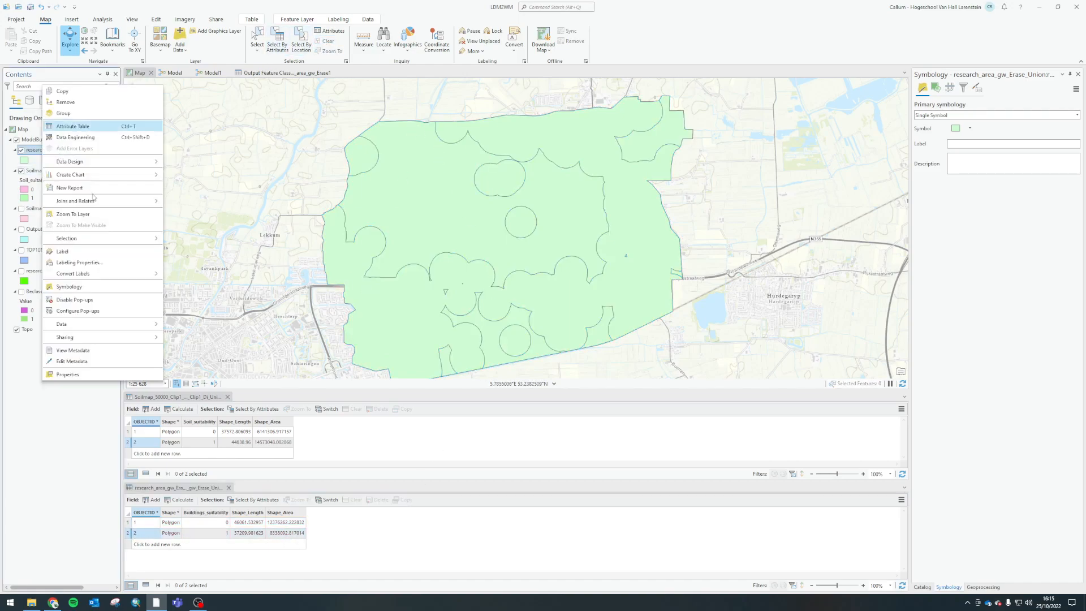
{"action": "left_click", "coordinate": [83, 290]}
{"action": "left_click", "coordinate": [970, 115]}
{"action": "left_click", "coordinate": [967, 163]}
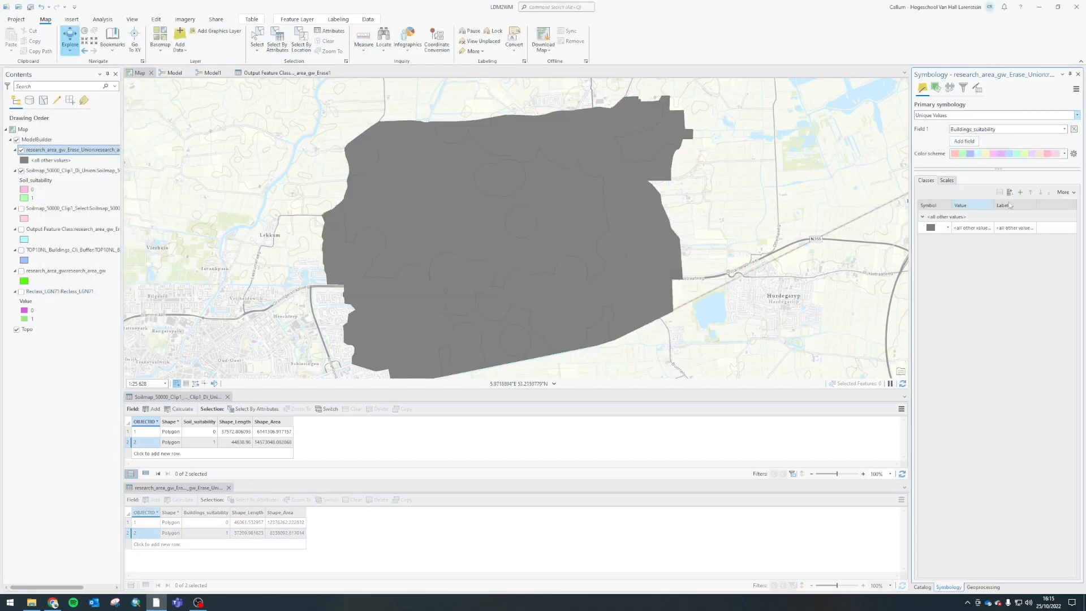
{"action": "left_click", "coordinate": [1066, 192]}
{"action": "left_click", "coordinate": [1031, 204]}
{"action": "left_click", "coordinate": [1009, 193]}
Set the fill color of the Buildings_suitability class 0 symbol to light red and apply it.
{"action": "left_click", "coordinate": [931, 229]}
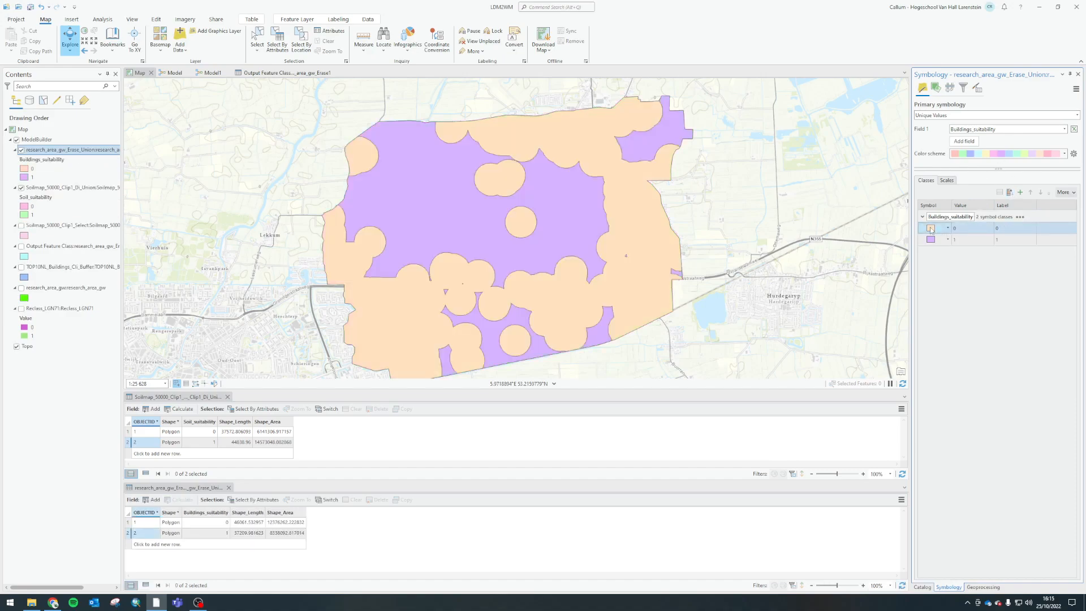
{"action": "left_click", "coordinate": [931, 229]}
{"action": "left_click", "coordinate": [1073, 148]}
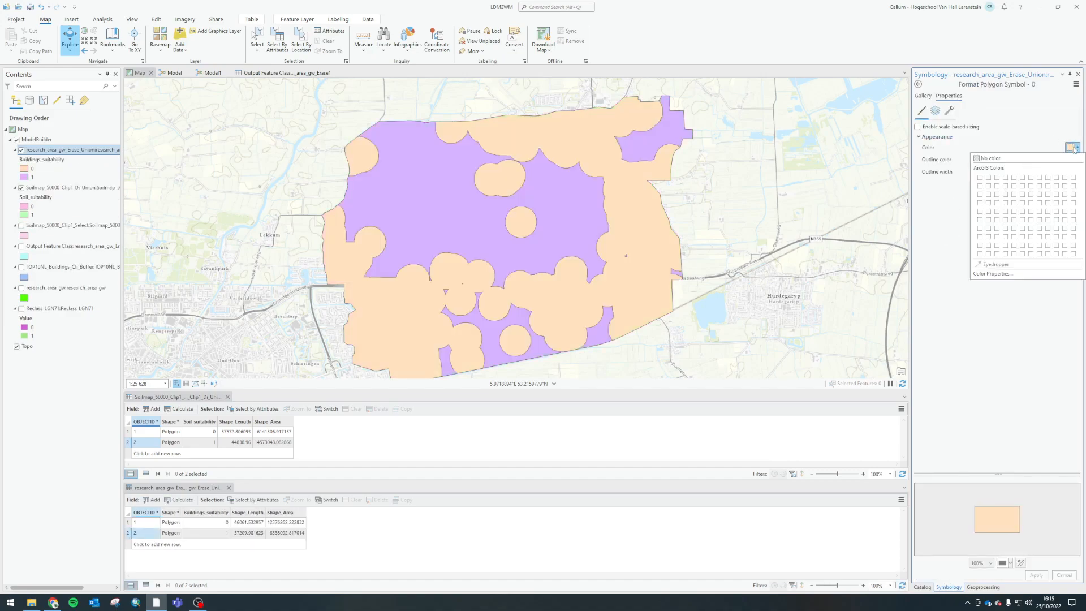
{"action": "left_click", "coordinate": [1032, 192]}
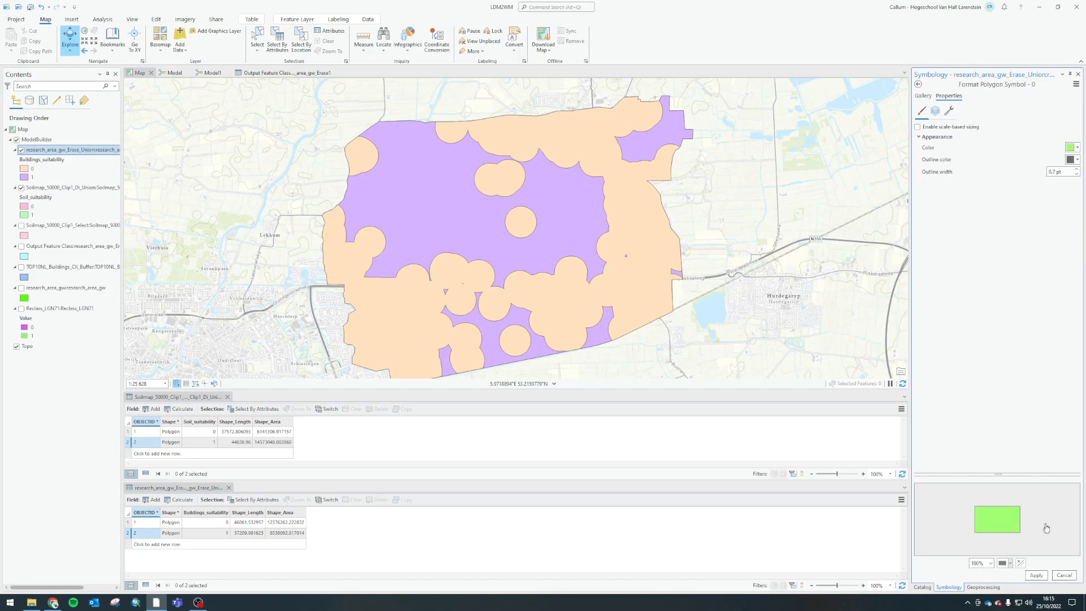
{"action": "left_click", "coordinate": [1072, 149]}
{"action": "left_click", "coordinate": [988, 197]}
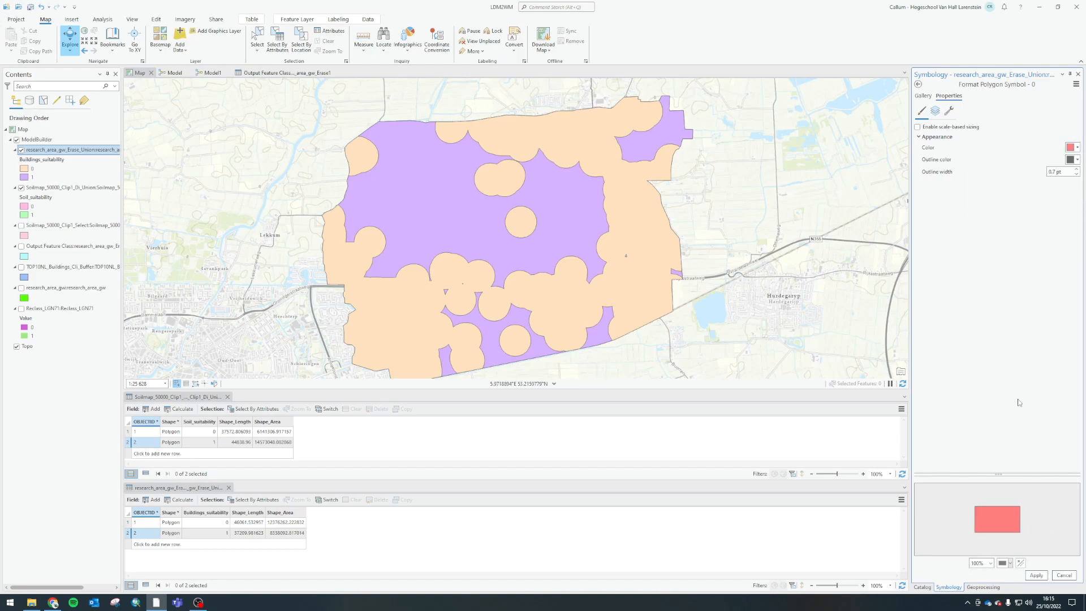
{"action": "left_click", "coordinate": [1069, 149]}
{"action": "left_click", "coordinate": [1001, 199]}
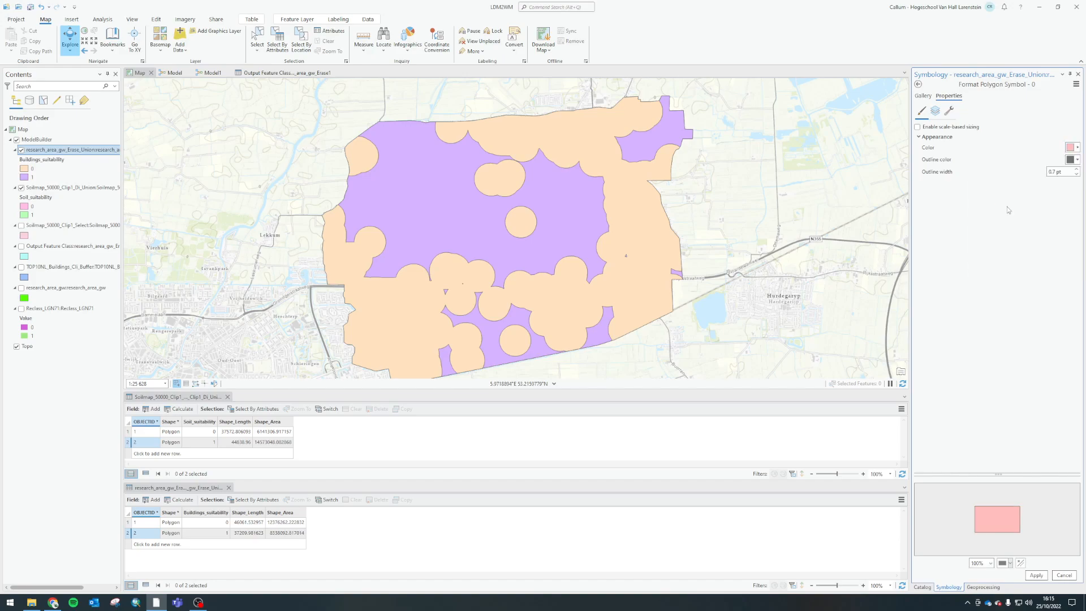
{"action": "left_click", "coordinate": [1037, 574]}
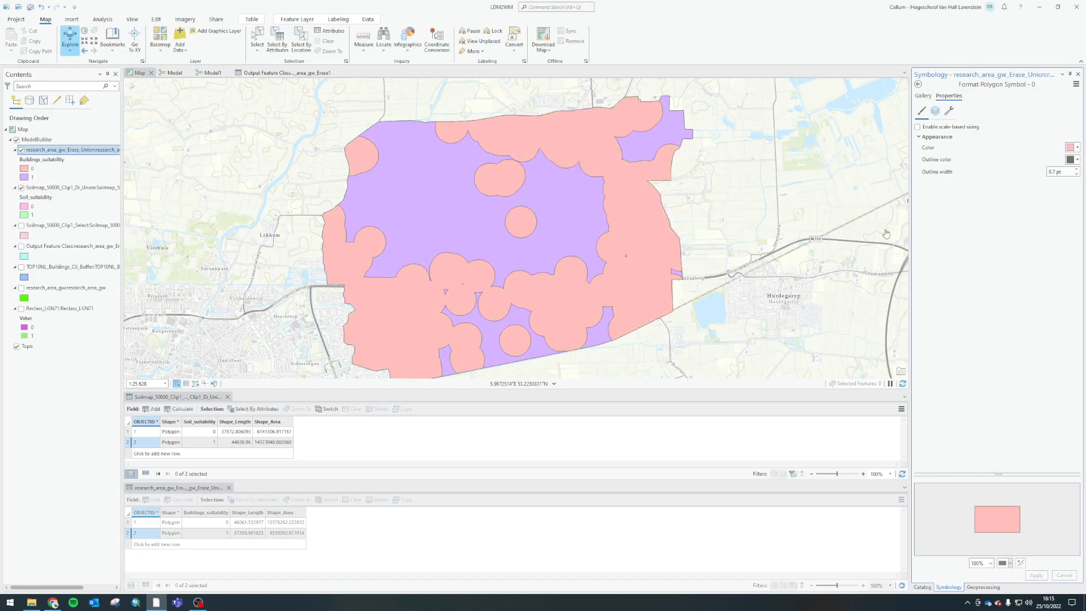
Set the fill color of the Buildings_suitability class 1 symbol to light green and apply it.
{"action": "left_click", "coordinate": [919, 85]}
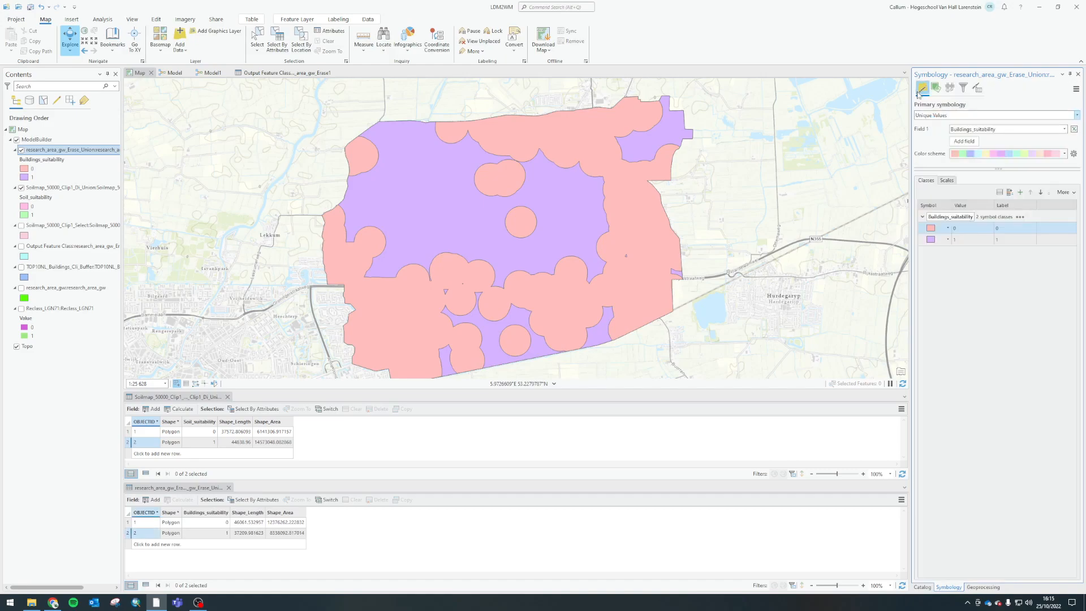
{"action": "left_click", "coordinate": [931, 239]}
{"action": "left_click", "coordinate": [1071, 148]}
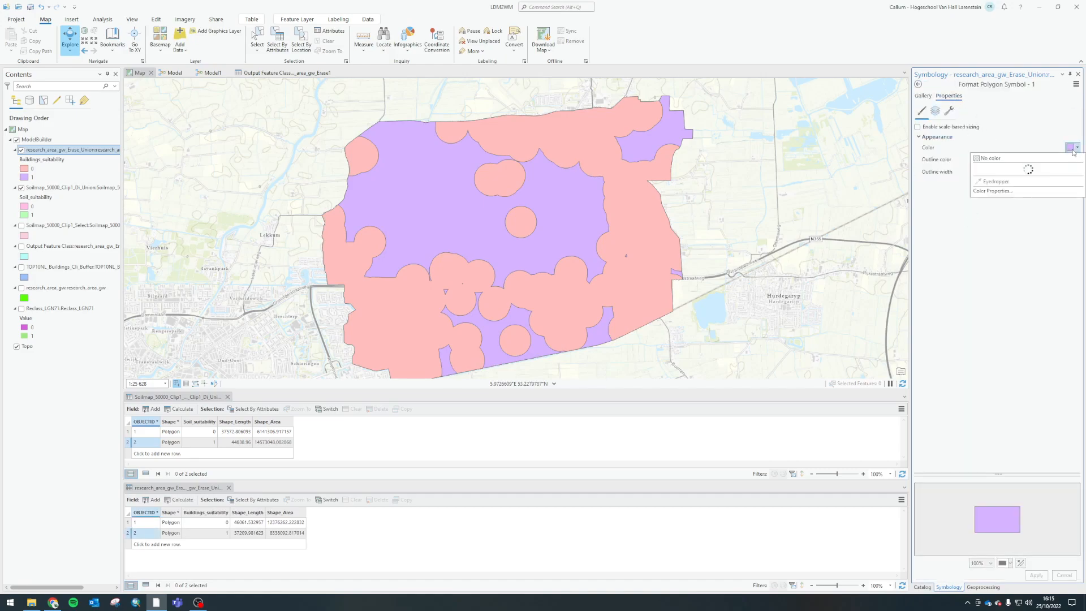
{"action": "left_click", "coordinate": [1031, 178]}
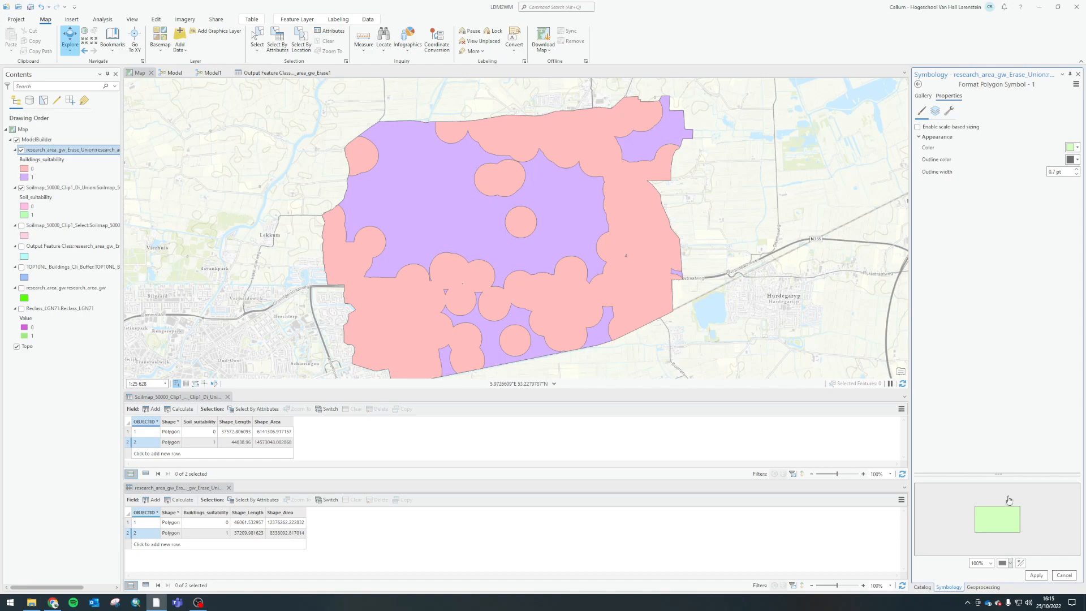
{"action": "left_click", "coordinate": [1037, 574]}
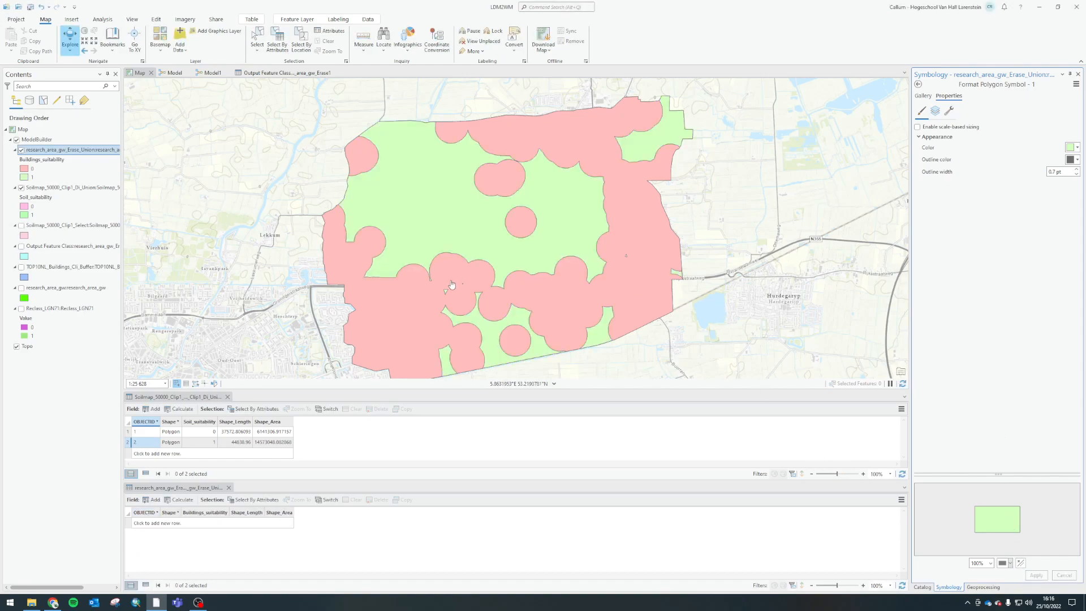
{"action": "left_click", "coordinate": [471, 249]}
{"action": "left_click_drag", "start_coordinate": [471, 248], "coordinate": [471, 236]}
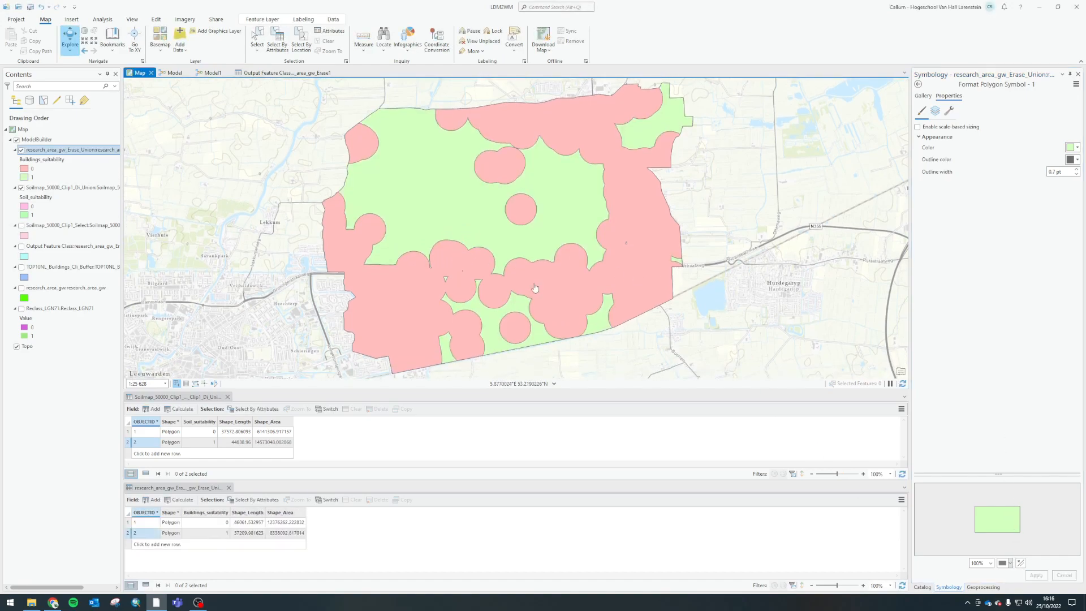
Show the project catalog, return to Model1, and select the Reclass_LGN71 output of the Reclassify tool.
{"action": "left_click", "coordinate": [922, 586]}
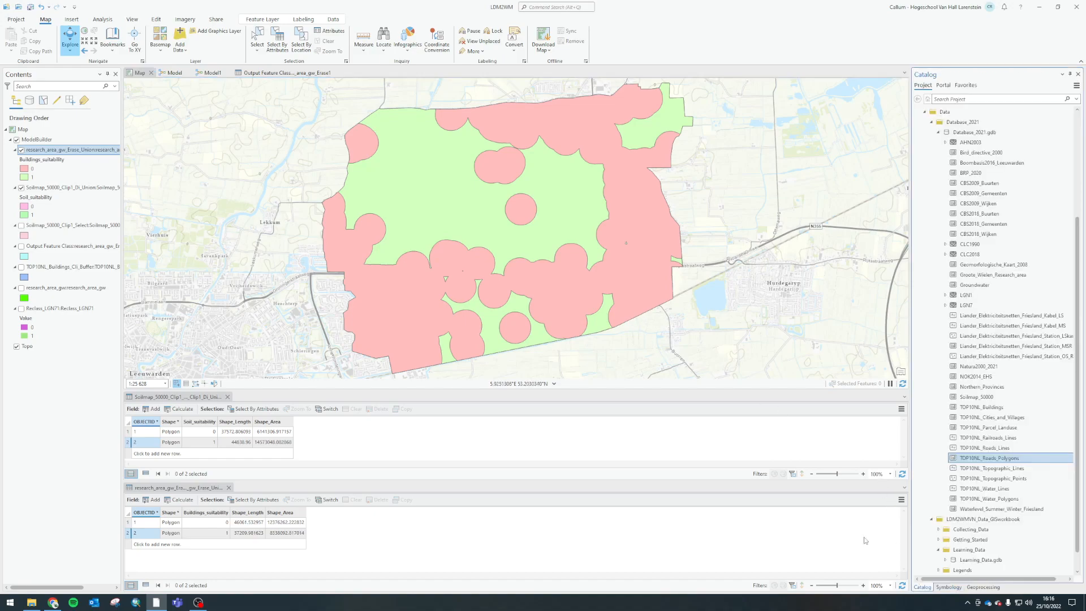
{"action": "left_click", "coordinate": [206, 72]}
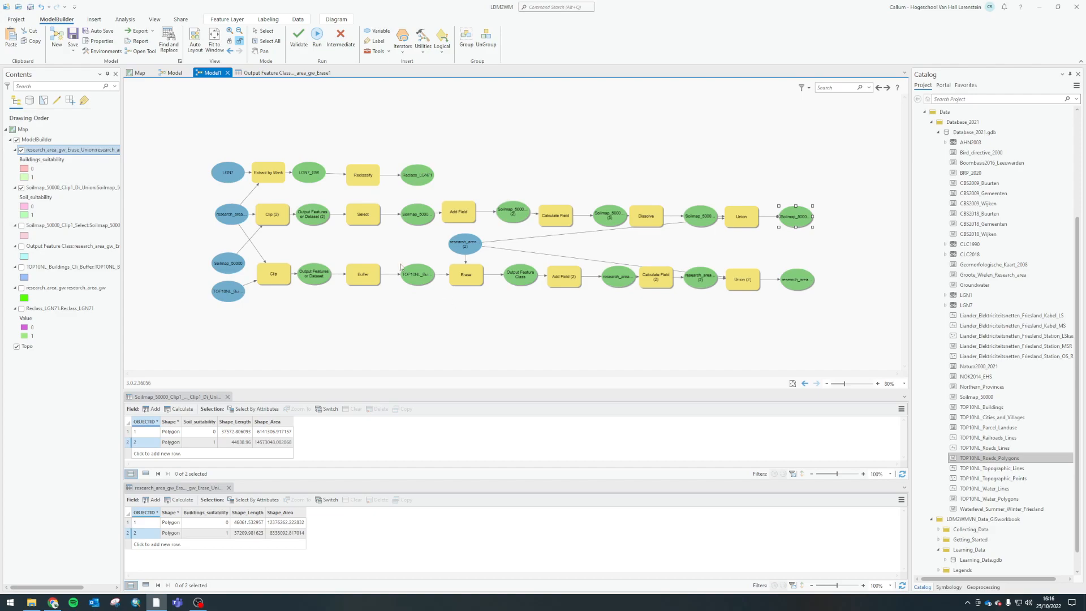
{"action": "left_click", "coordinate": [438, 165]}
{"action": "left_click_drag", "start_coordinate": [345, 158], "coordinate": [453, 189]}
{"action": "left_click", "coordinate": [419, 171]}
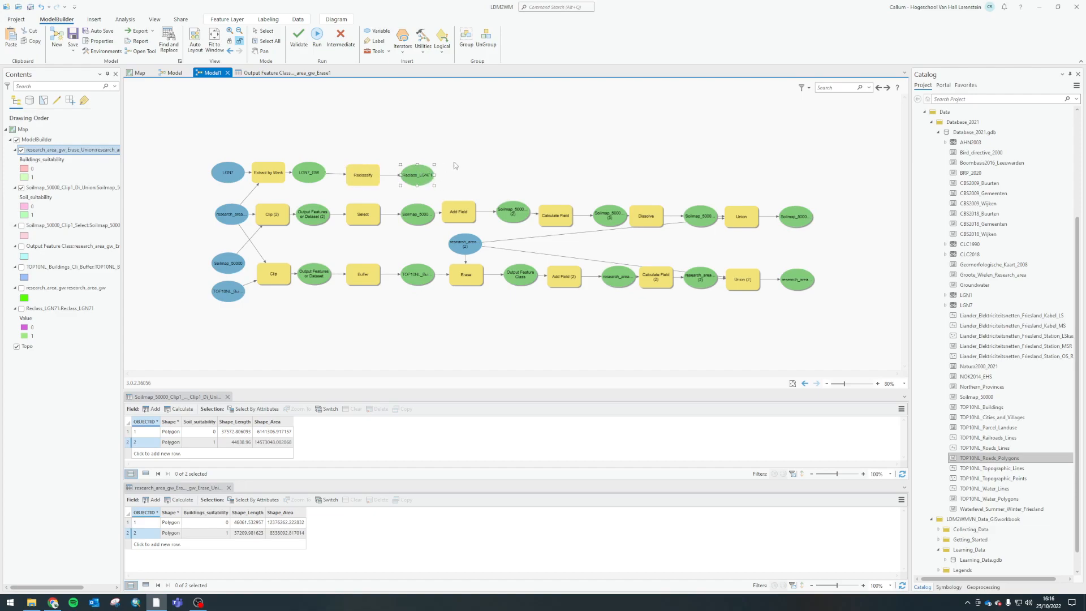